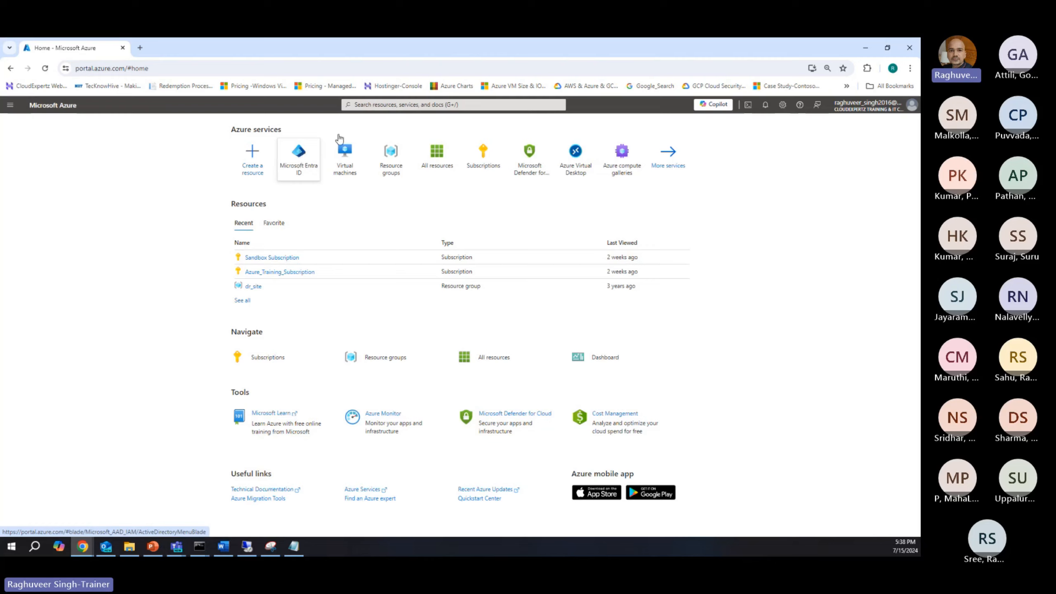
Step: Search the portal for App registrations and open that service
{"action": "left_click", "coordinate": [367, 105]}
{"action": "type", "text": "Ap"}
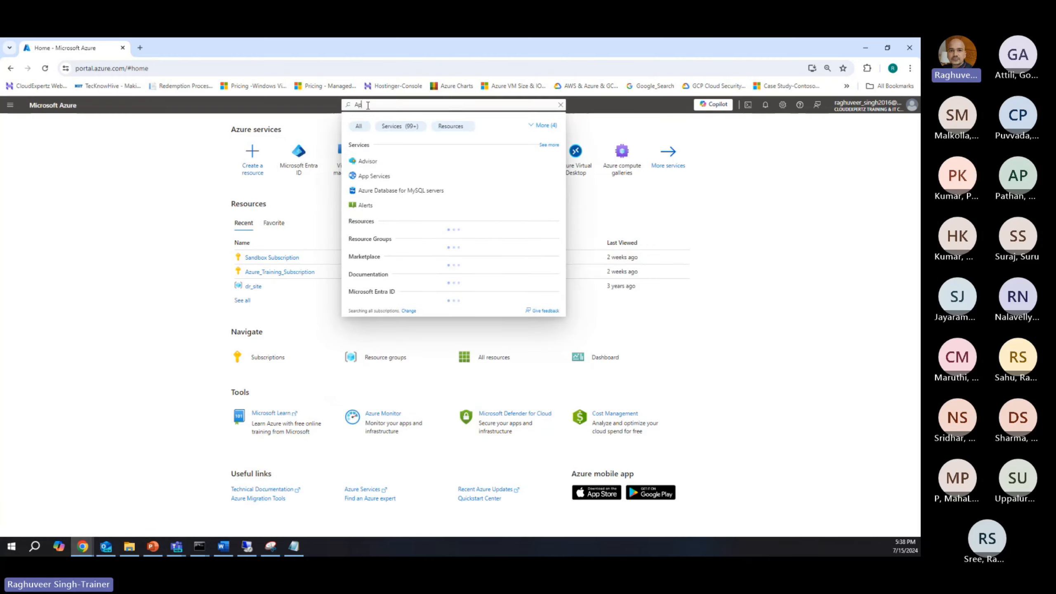
{"action": "type", "text": "p regration"}
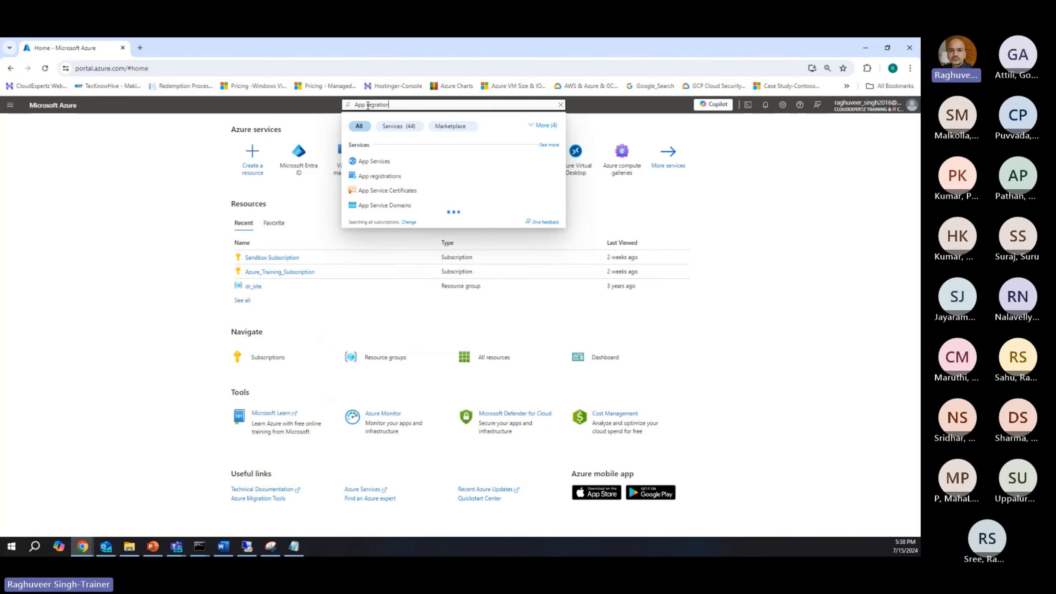
{"action": "left_click", "coordinate": [364, 176]}
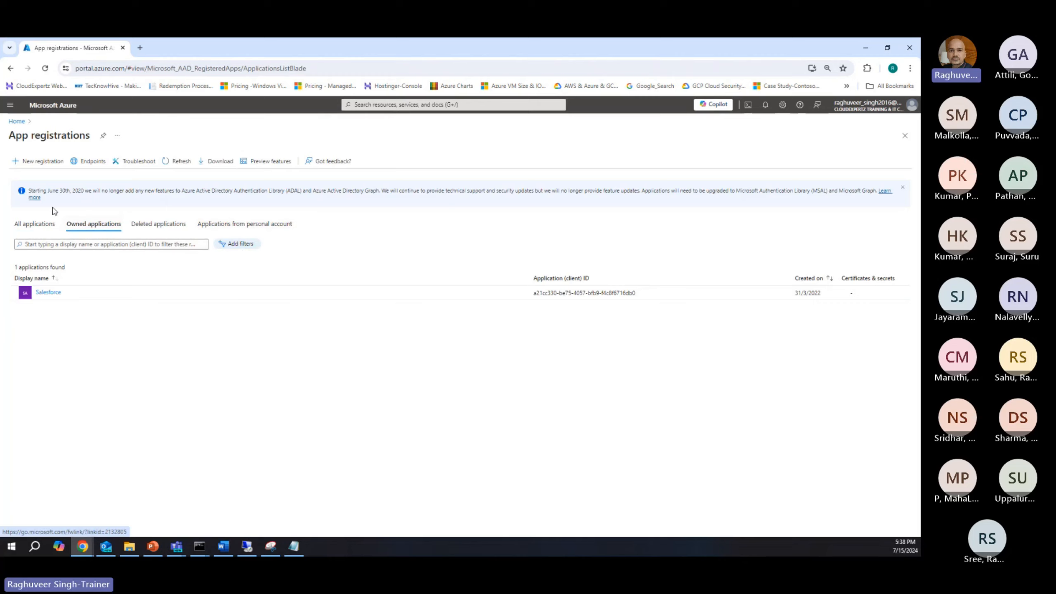
Step: Register a new application named TestingGCPMigration, keeping the single-tenant account type
{"action": "left_click", "coordinate": [44, 162]}
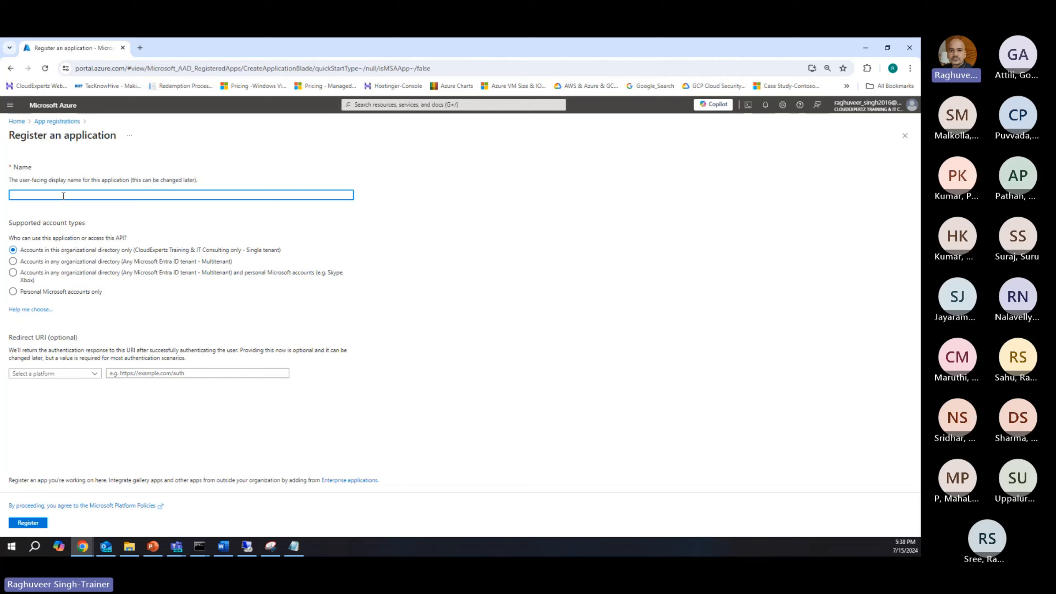
{"action": "type", "text": "TestingGCPMigration"}
{"action": "left_click", "coordinate": [69, 282]}
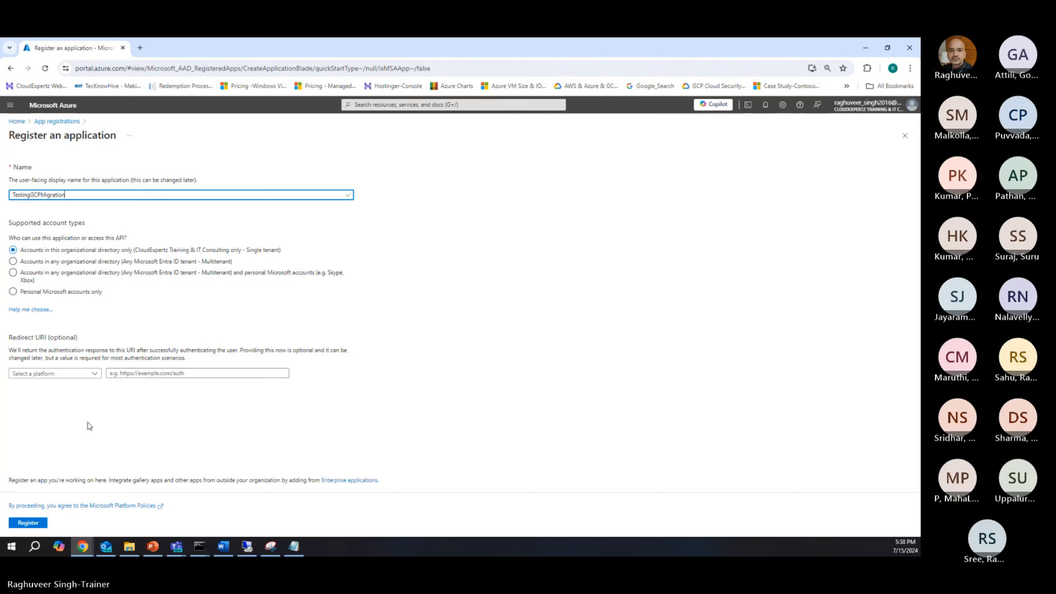
{"action": "left_click", "coordinate": [28, 523]}
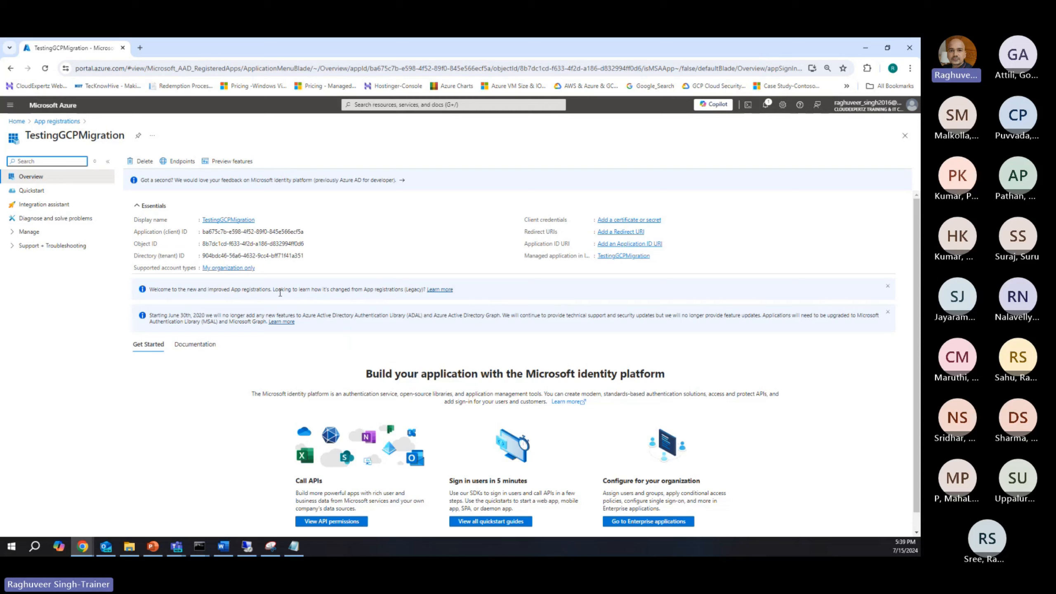
Step: Add a client secret to the application with the description TestingGCPMigration and an expiry of 90 days (3 months)
{"action": "left_click", "coordinate": [13, 236]}
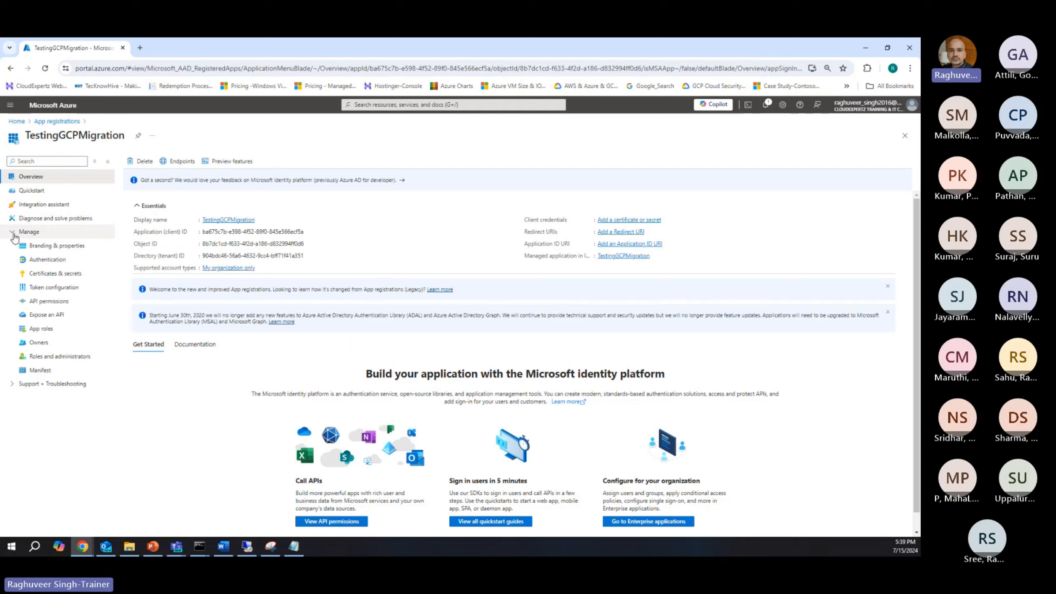
{"action": "left_click", "coordinate": [41, 275]}
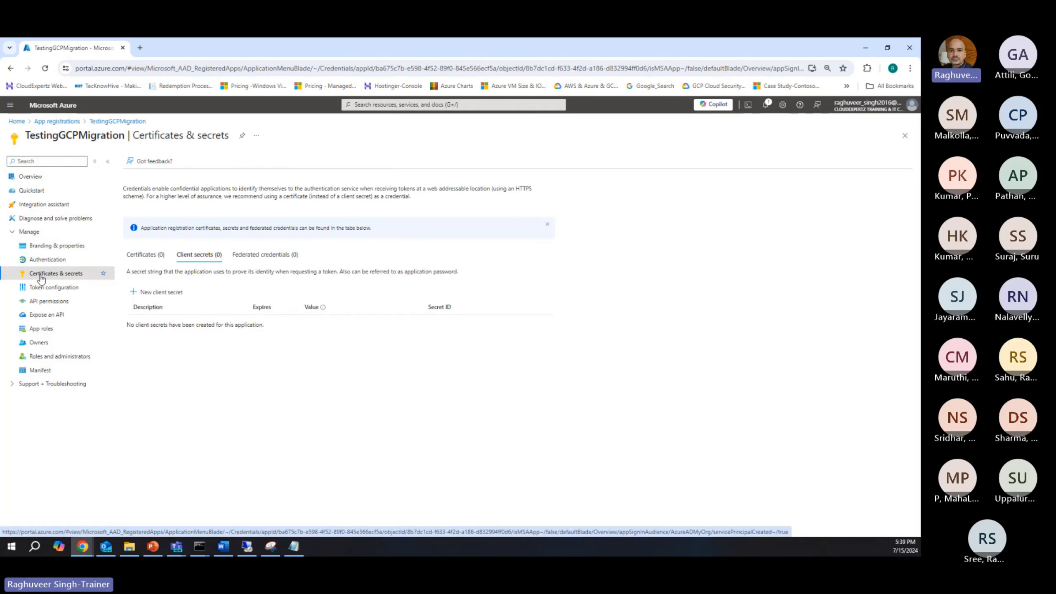
{"action": "left_click", "coordinate": [144, 293]}
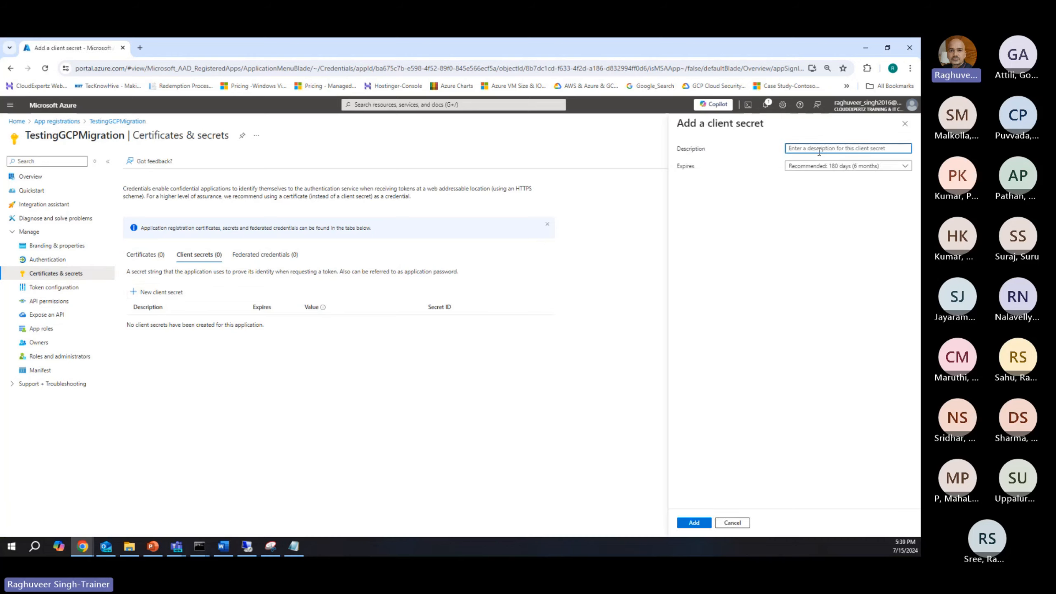
{"action": "type", "text": "Tes"}
{"action": "type", "text": "tingGCPMigfa"}
{"action": "type", "text": "tio"}
{"action": "type", "text": "atio"}
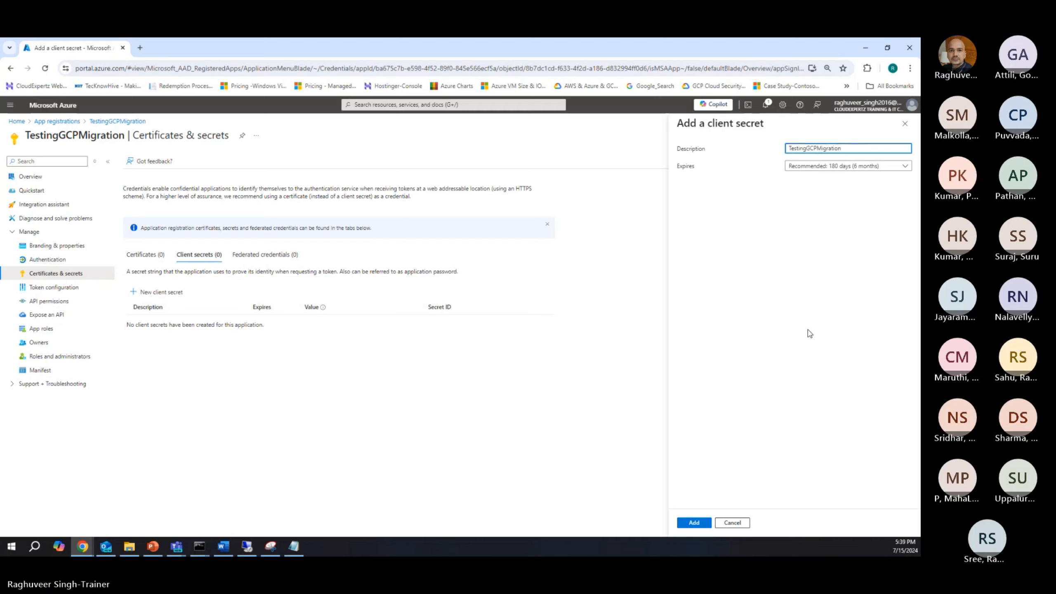
{"action": "left_click", "coordinate": [817, 168]}
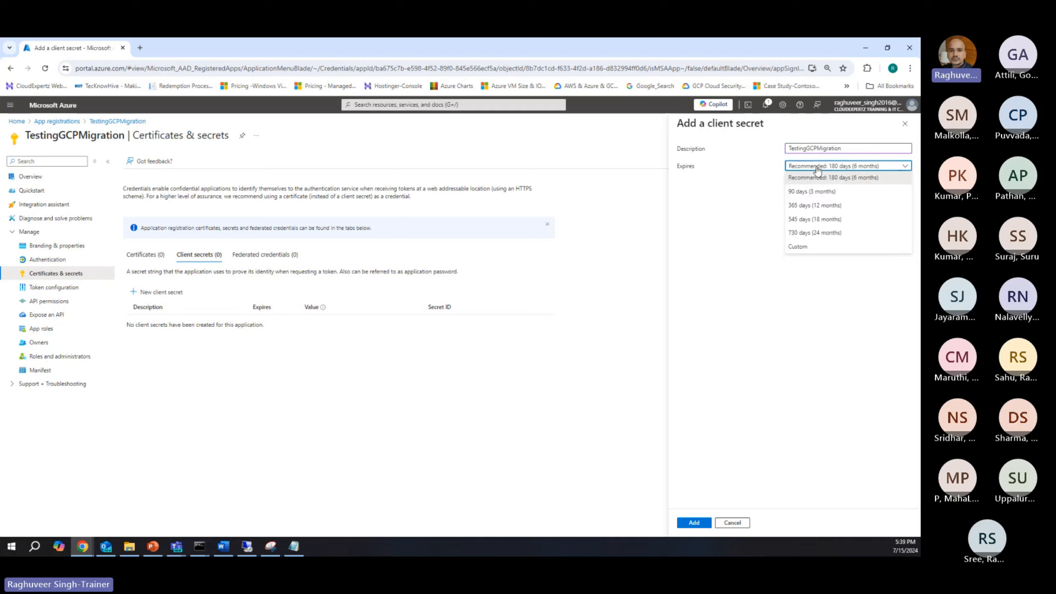
{"action": "left_click", "coordinate": [820, 192]}
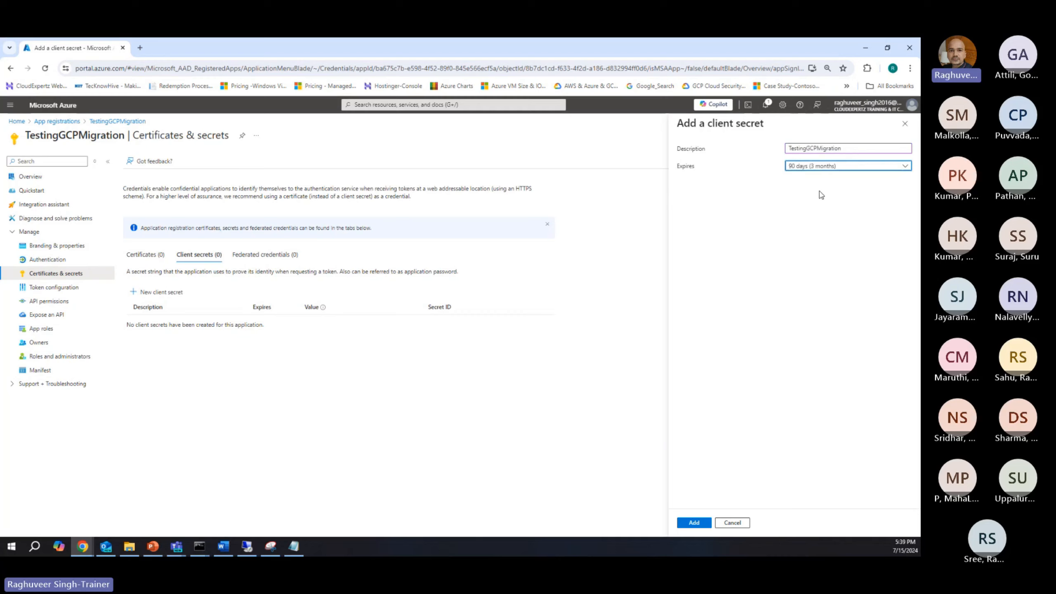
{"action": "left_click", "coordinate": [693, 523]}
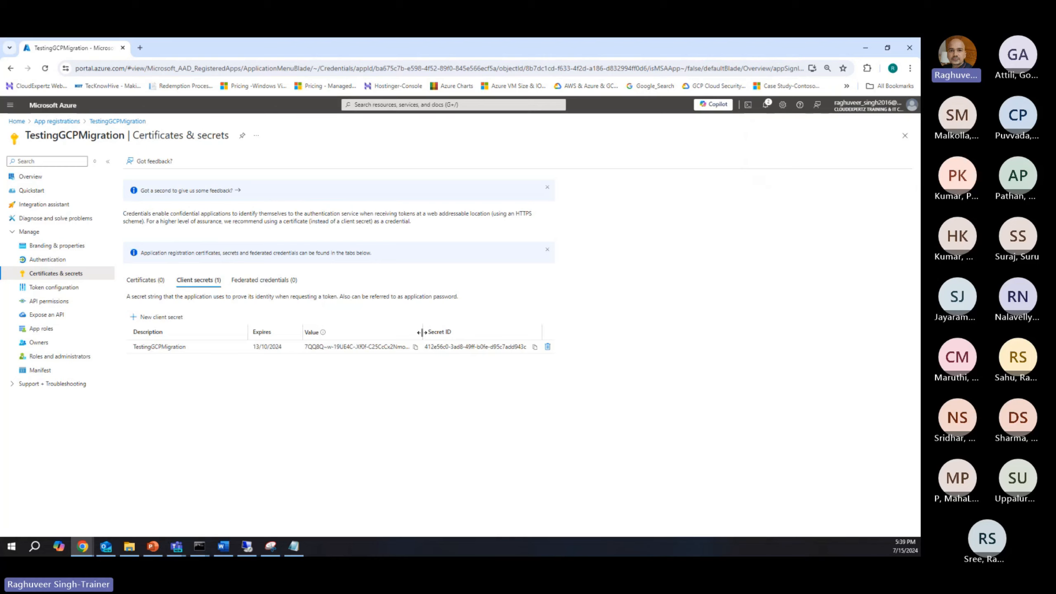
Step: Widen the secret's value column, copy the client secret value, and paste it into a Notepad note
{"action": "left_click_drag", "start_coordinate": [422, 333], "coordinate": [469, 333]}
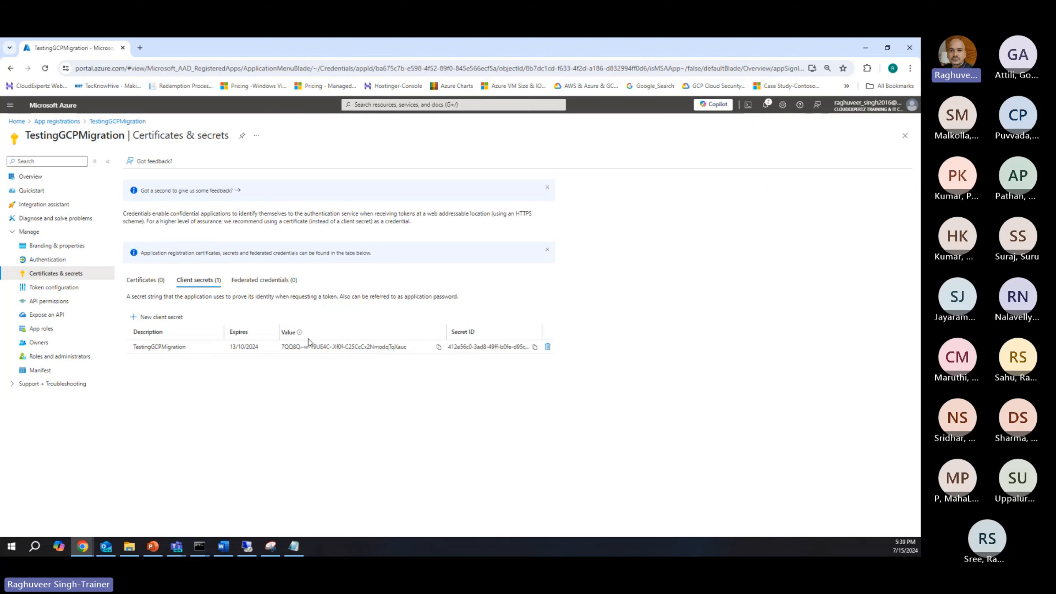
{"action": "mouse_move", "coordinate": [299, 333]}
{"action": "left_click", "coordinate": [438, 346]}
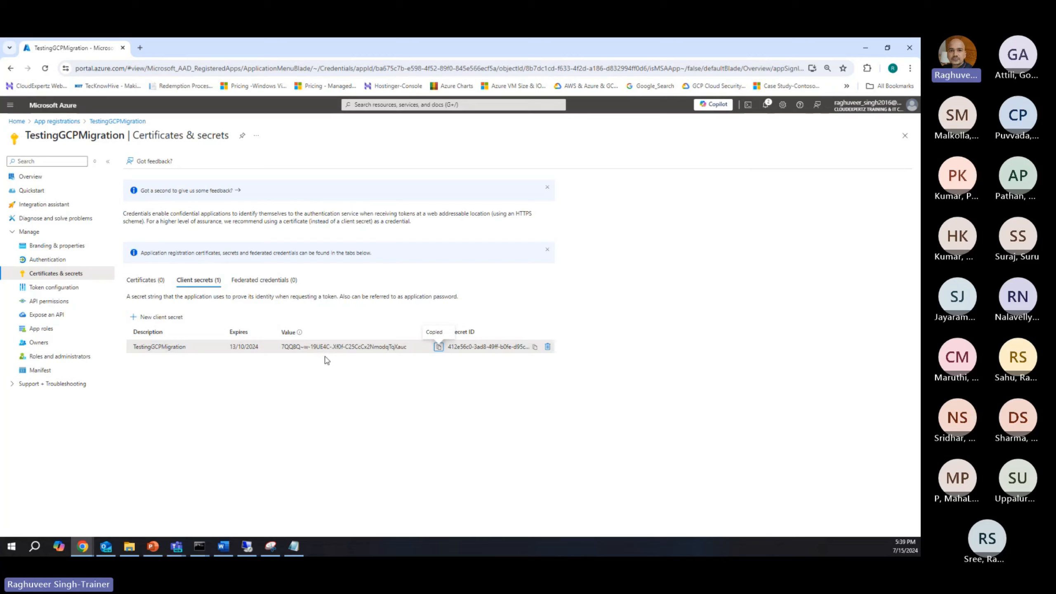
{"action": "key", "text": "super+r"}
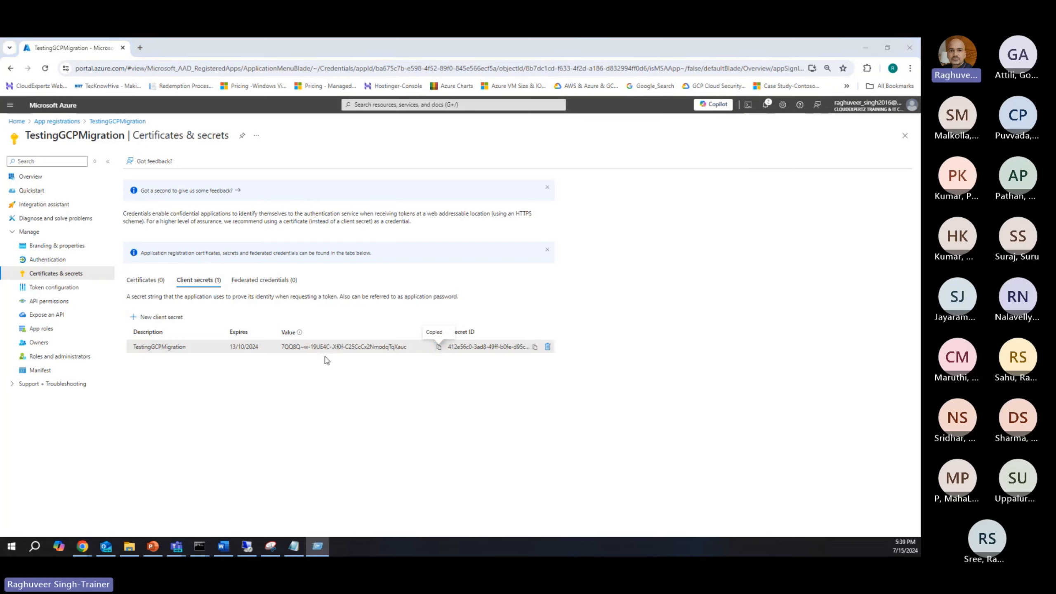
{"action": "key", "text": "Return"}
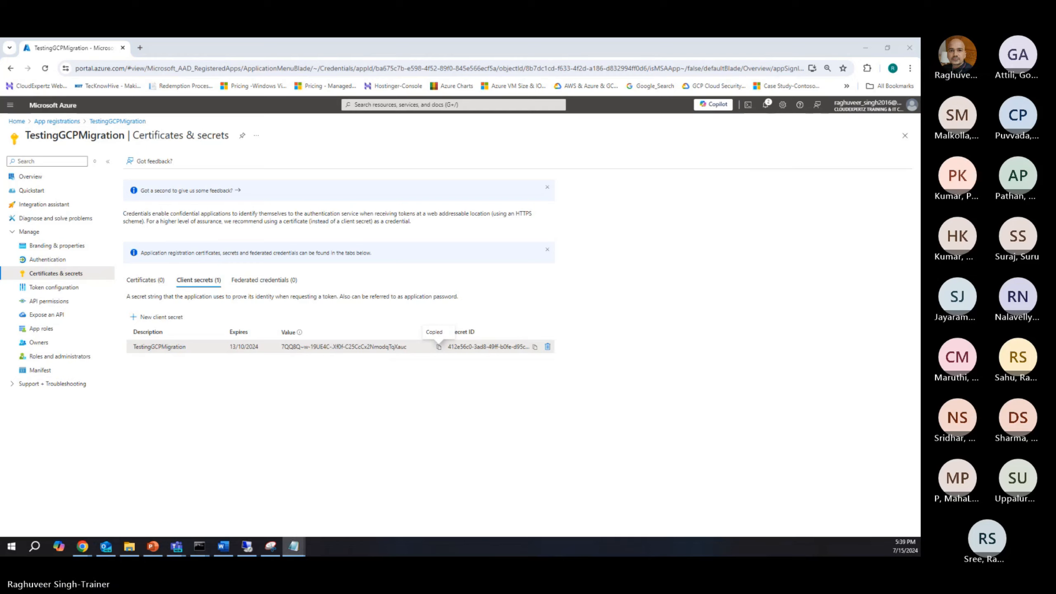
{"action": "key", "text": "ctrl+v"}
{"action": "left_click", "coordinate": [503, 81]}
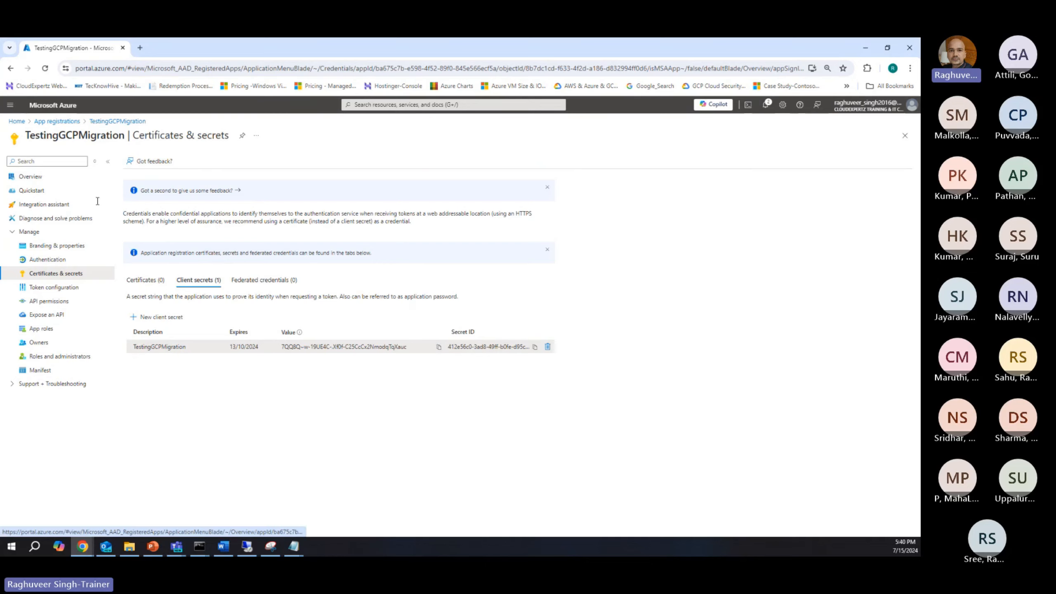
Step: Filter all app registrations by "GCp" and open the TestingGCPMigration registration to check its name
{"action": "left_click", "coordinate": [57, 121]}
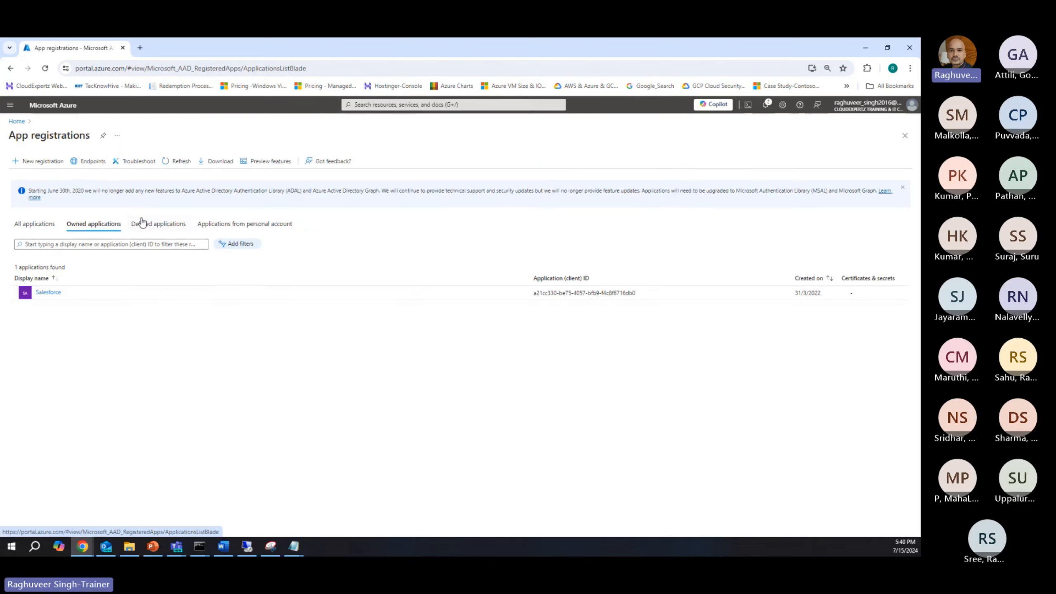
{"action": "left_click", "coordinate": [34, 227]}
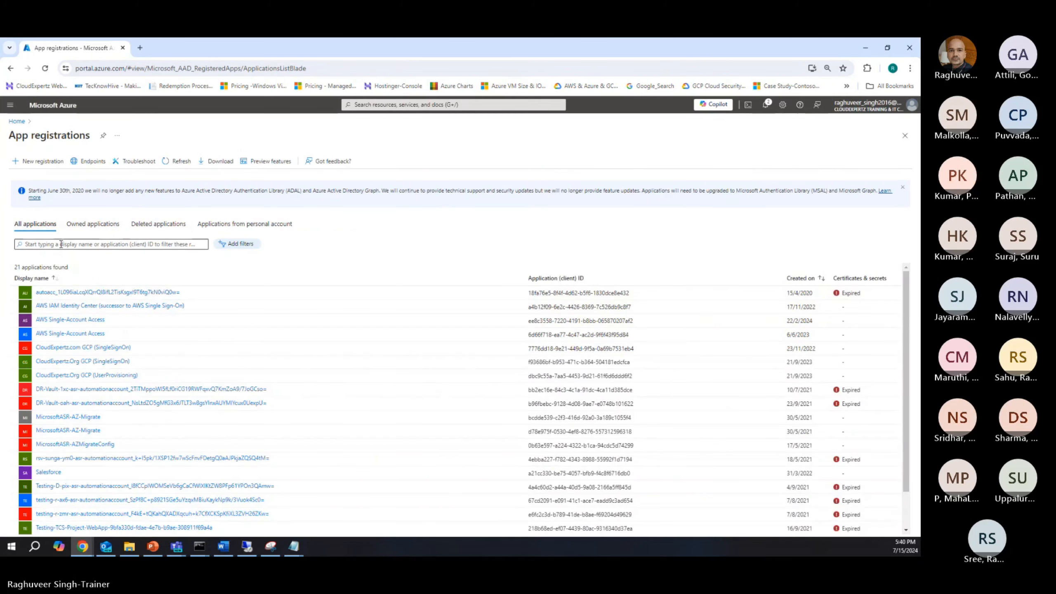
{"action": "left_click", "coordinate": [61, 244]}
{"action": "type", "text": "GCp"}
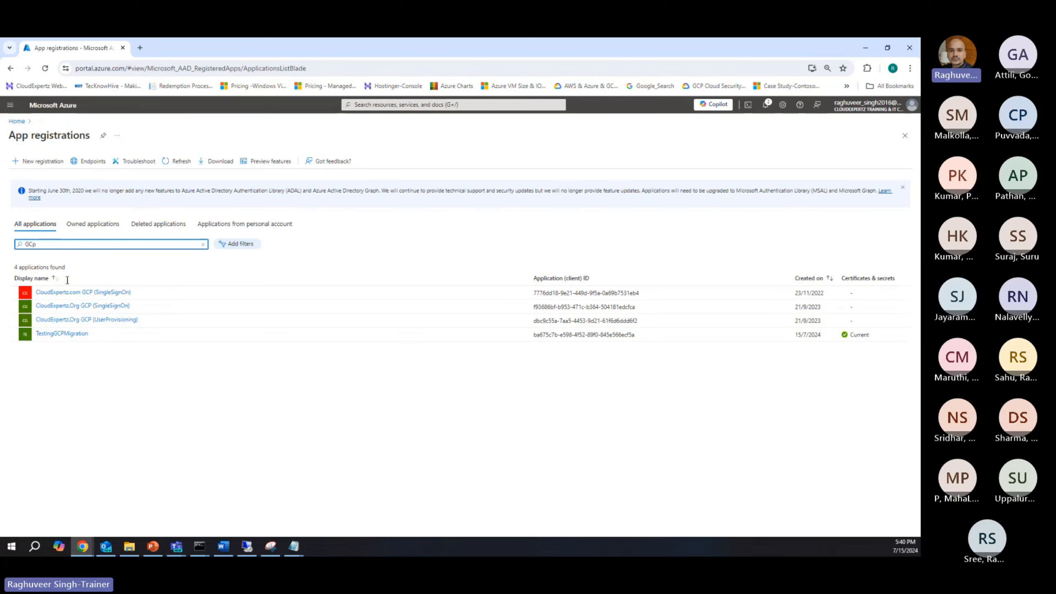
{"action": "left_click", "coordinate": [52, 334]}
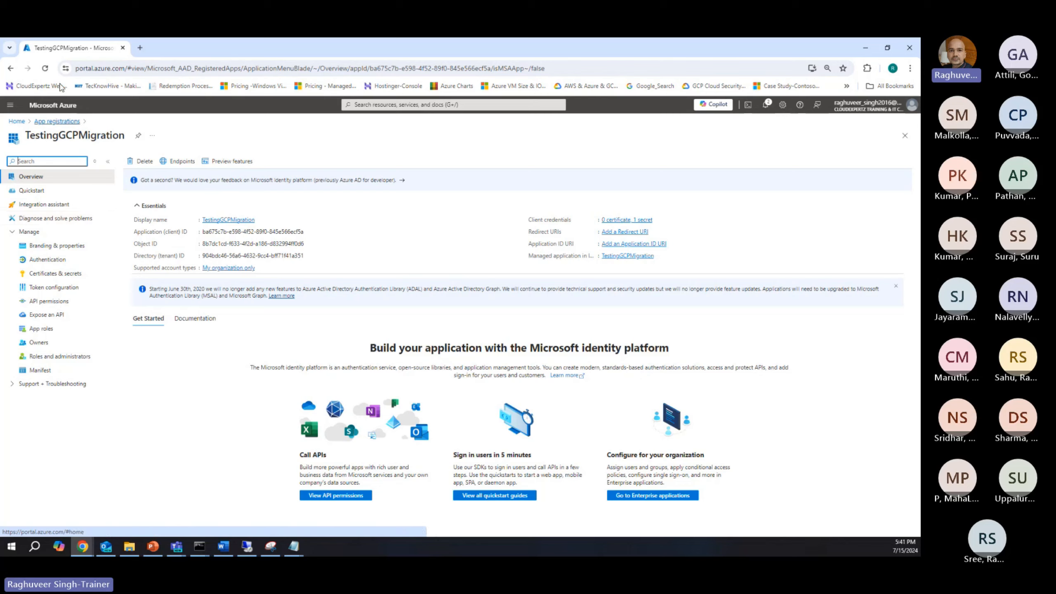
{"action": "left_click", "coordinate": [27, 135]}
{"action": "left_click_drag", "start_coordinate": [27, 136], "coordinate": [123, 129]}
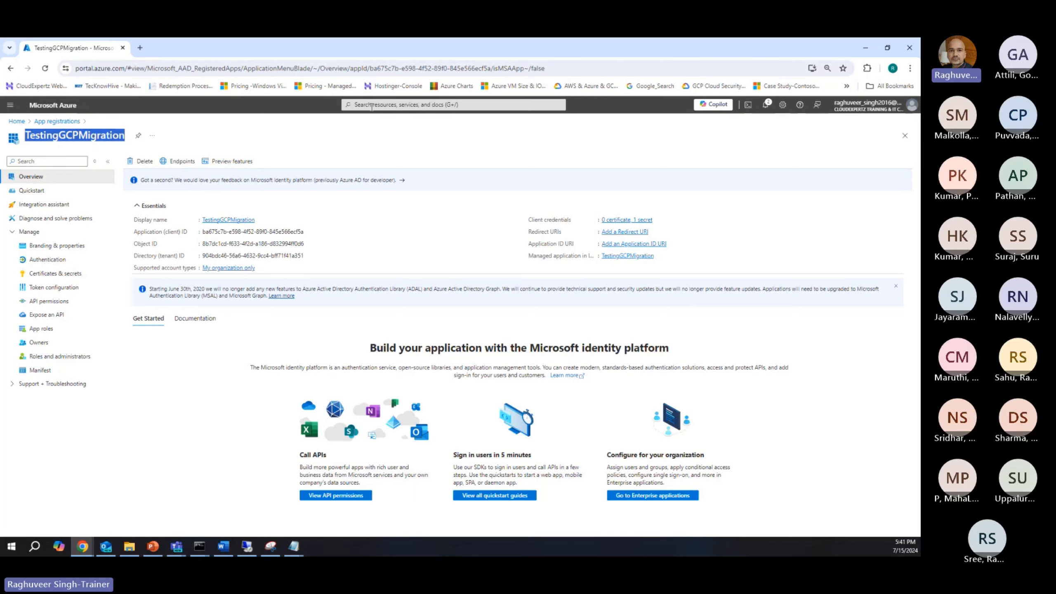
Step: Open access control (IAM) for Azure_Training_Subscription and start creating a custom role
{"action": "left_click", "coordinate": [371, 104]}
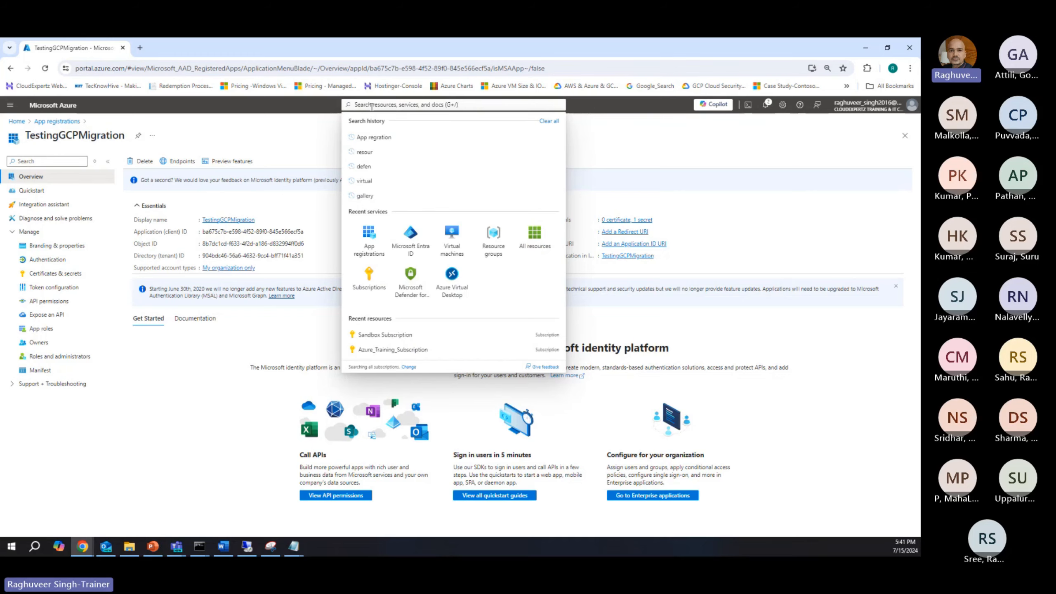
{"action": "left_click", "coordinate": [368, 279]}
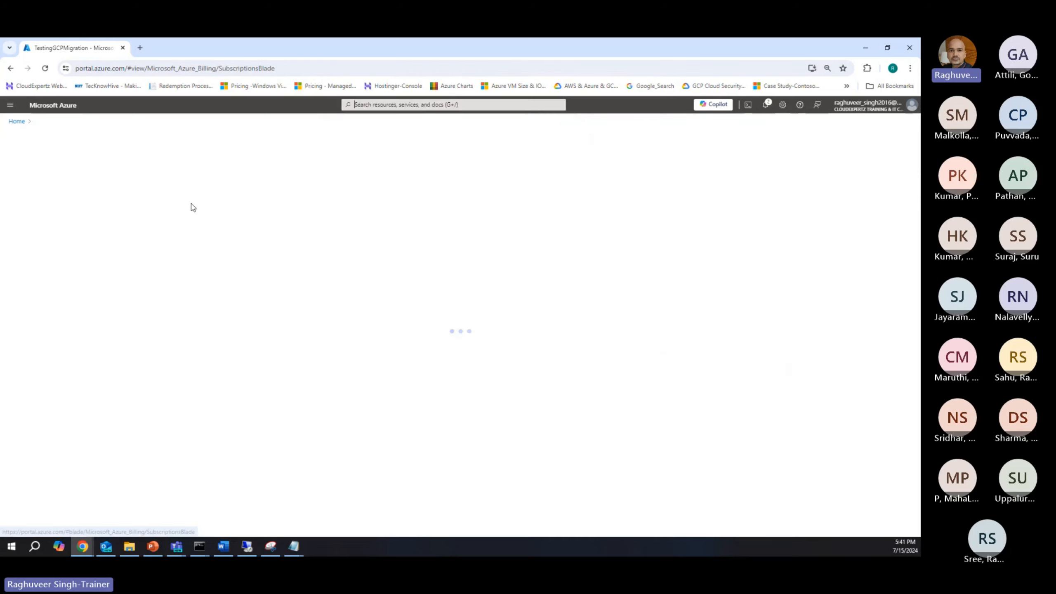
{"action": "left_click", "coordinate": [26, 162]}
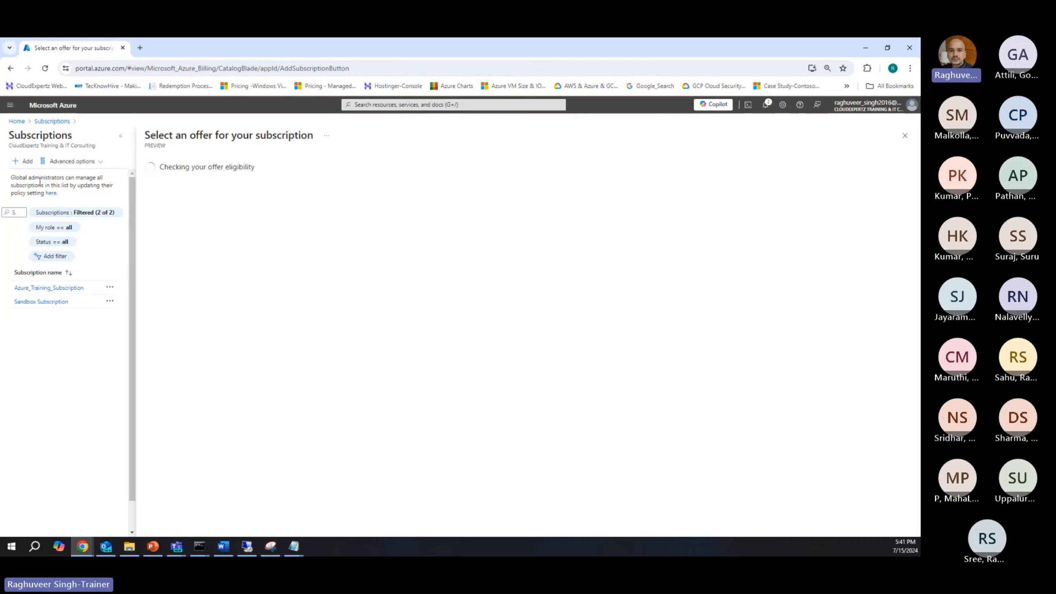
{"action": "left_click", "coordinate": [45, 121]}
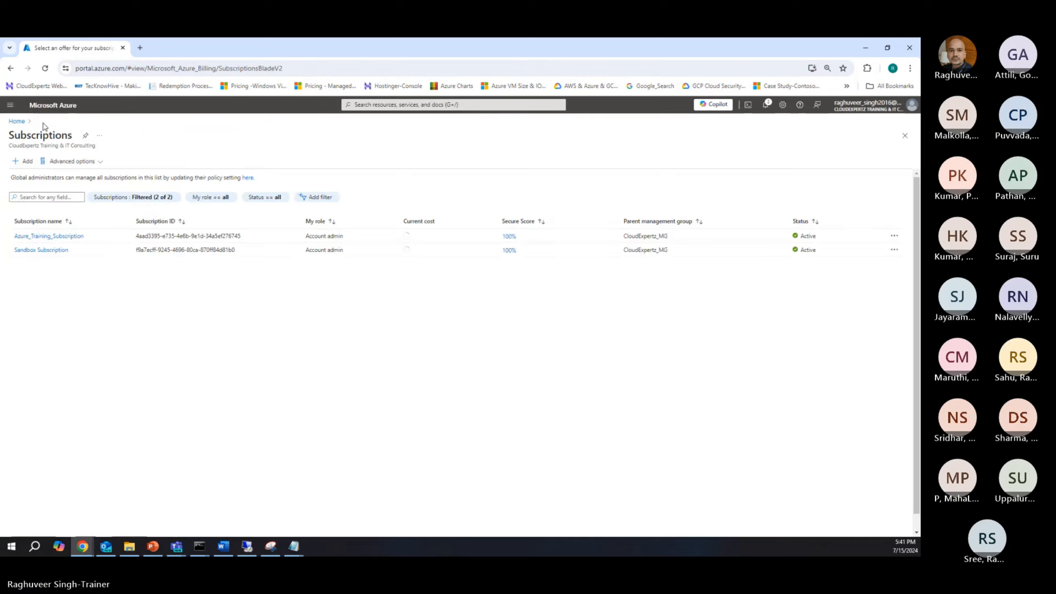
{"action": "left_click", "coordinate": [34, 236]}
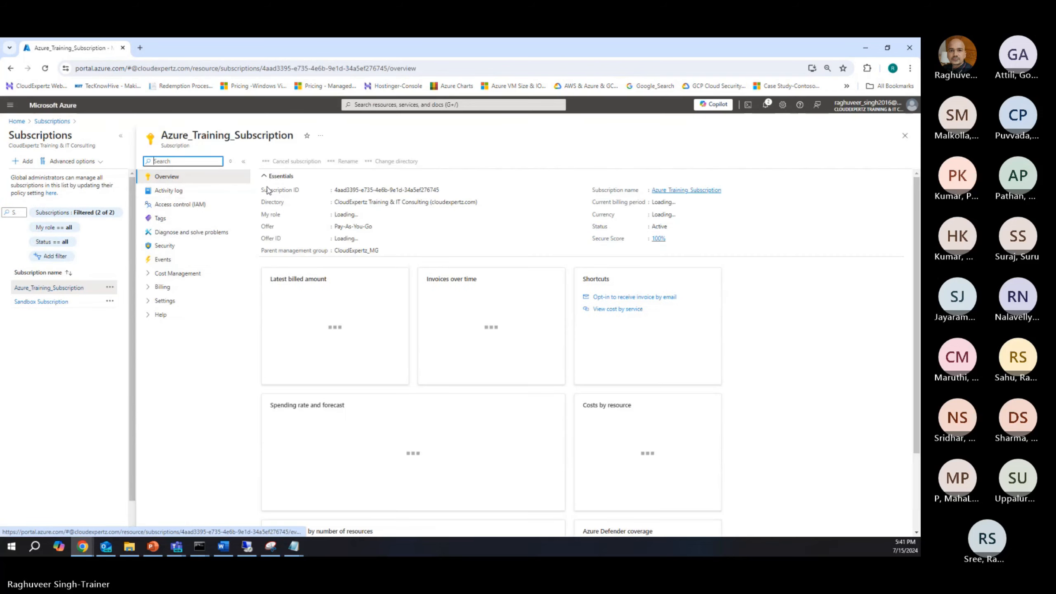
{"action": "left_click", "coordinate": [166, 205]}
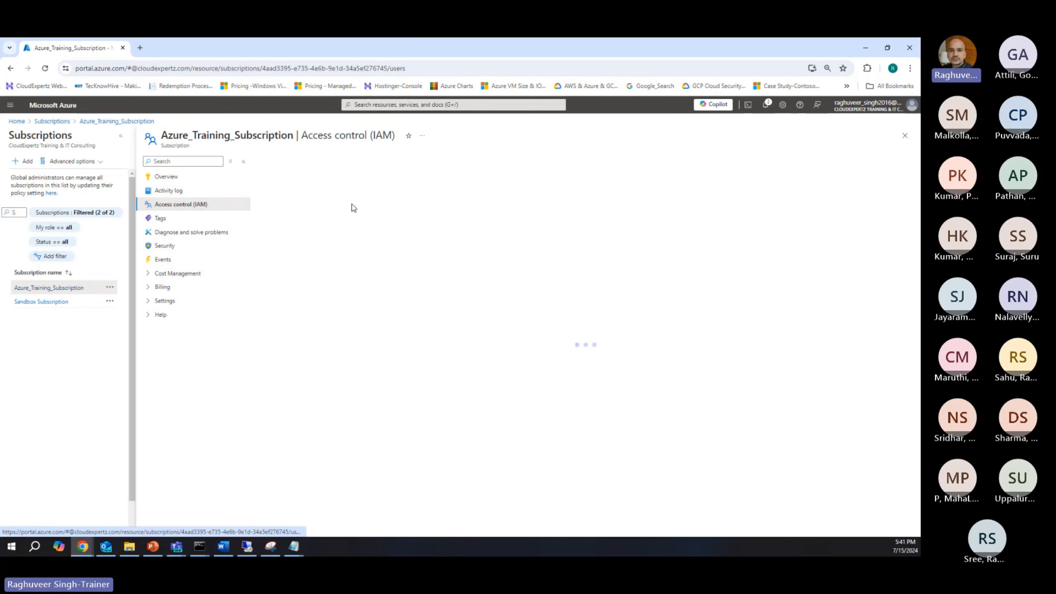
{"action": "left_click", "coordinate": [278, 162]}
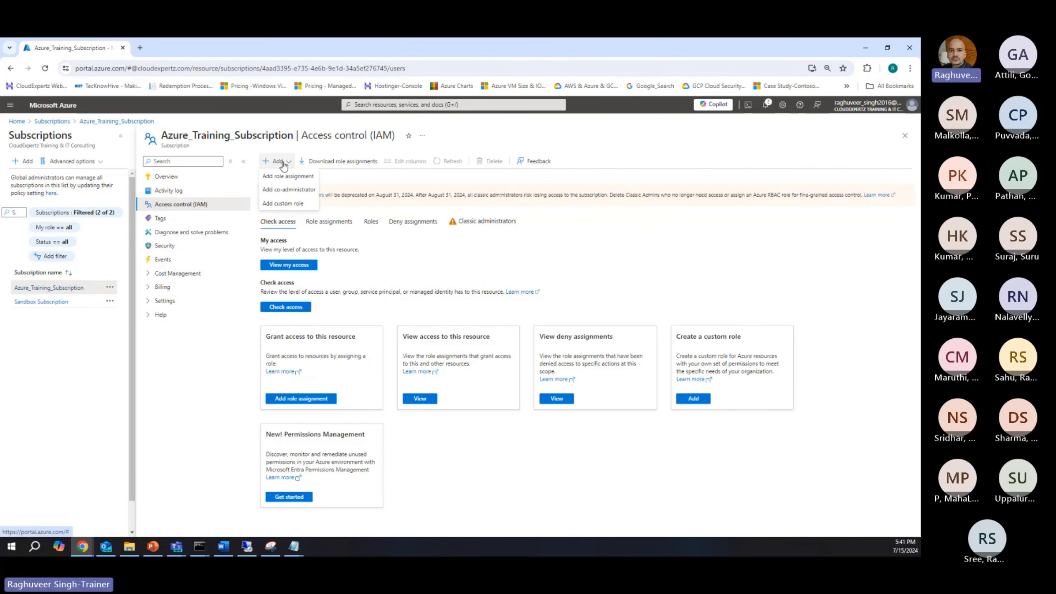
{"action": "left_click", "coordinate": [274, 204]}
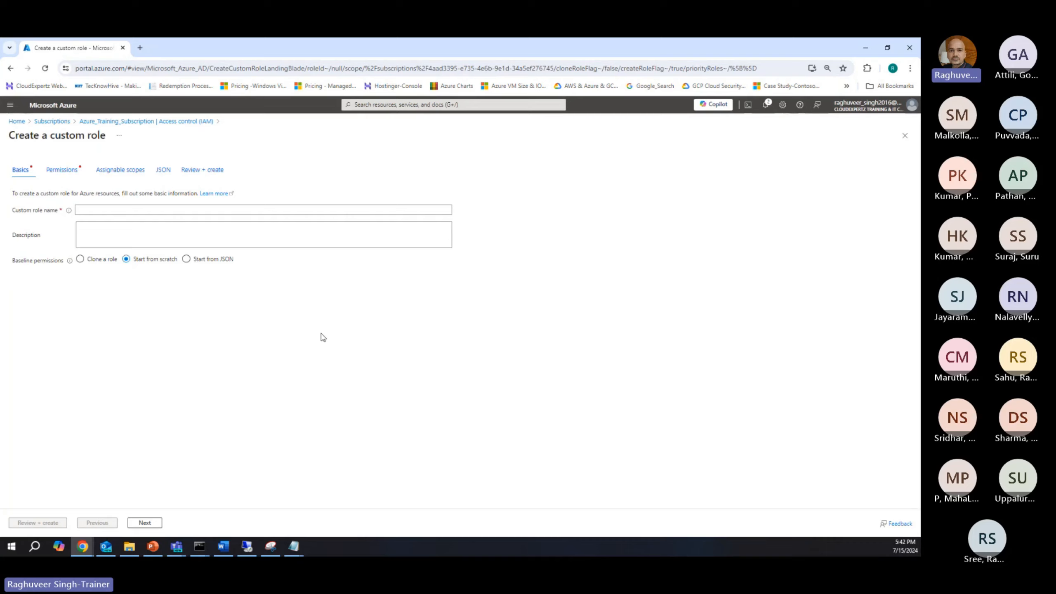
{"action": "left_click", "coordinate": [91, 211]}
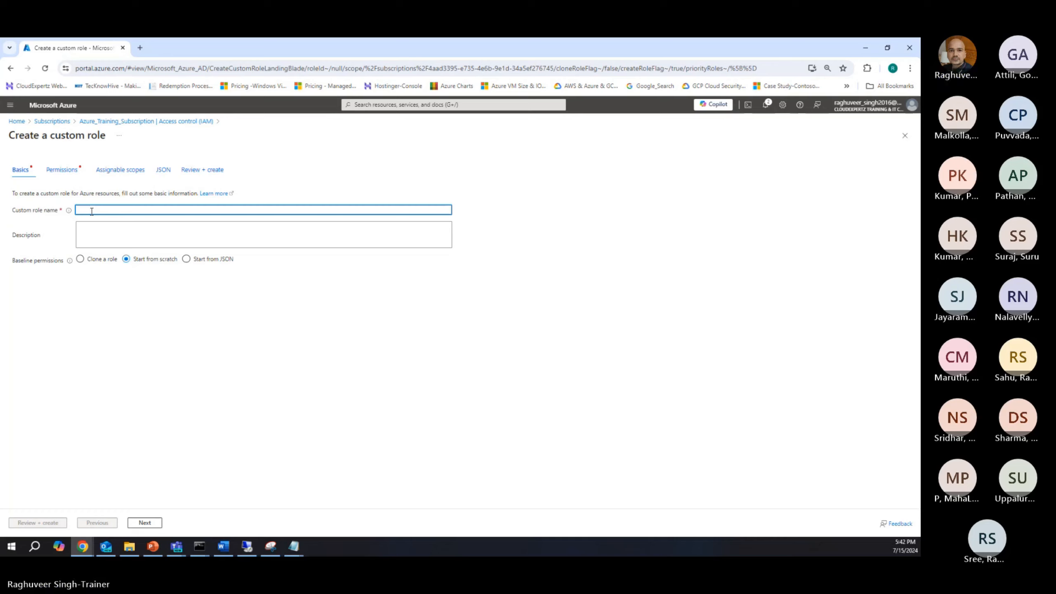
{"action": "type", "text": "Custom Ro"}
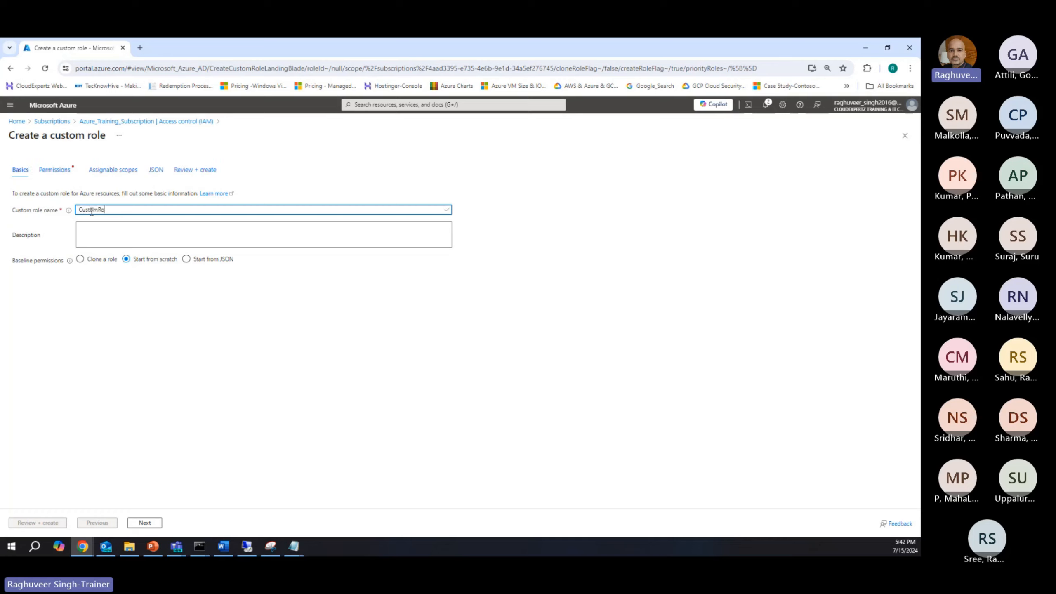
{"action": "key", "text": "BackSpace"}
{"action": "key", "text": "BackSpace"}
{"action": "key", "text": "BackSpace"}
{"action": "key", "text": "BackSpace"}
{"action": "key", "text": "BackSpace"}
{"action": "key", "text": "BackSpace"}
{"action": "key", "text": "BackSpace"}
{"action": "key", "text": "BackSpace"}
{"action": "key", "text": "BackSpace"}
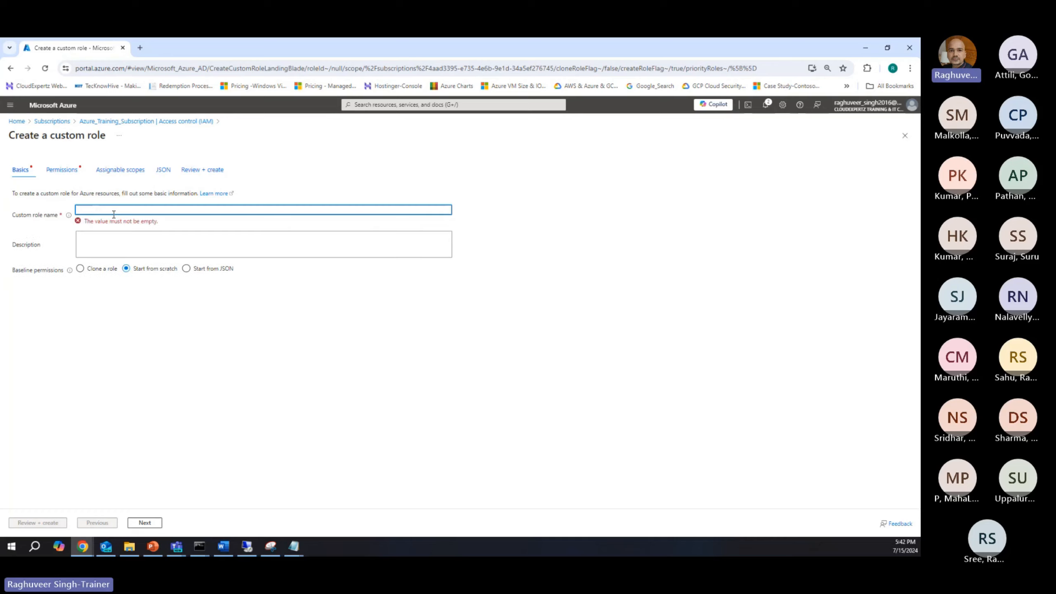
Step: Set the custom role's baseline permissions to Start from JSON, and open the Create an Azure source guide in the Google Cloud documentation
{"action": "left_click", "coordinate": [186, 269]}
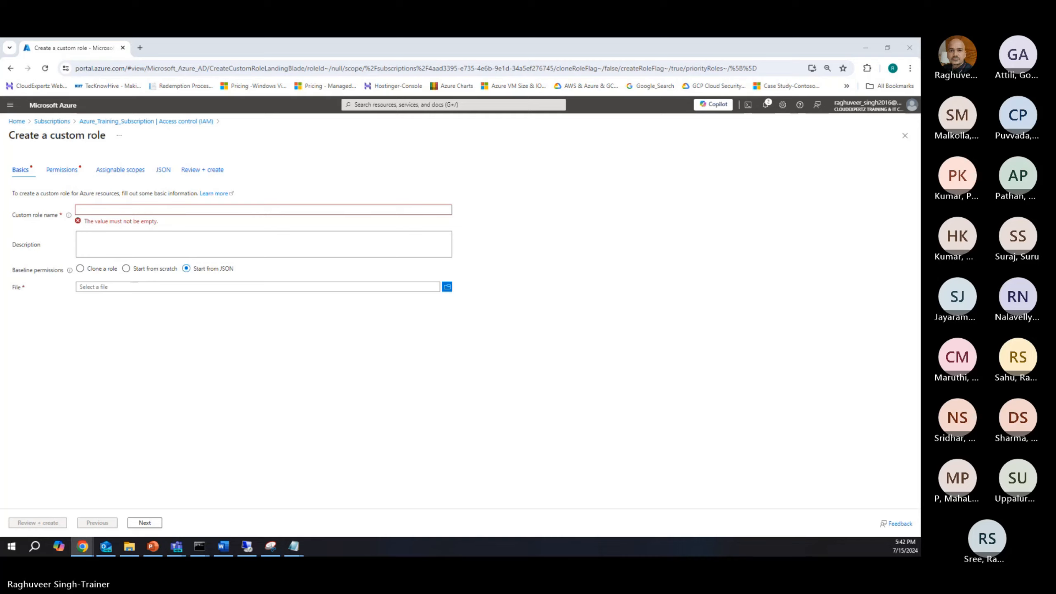
{"action": "key", "text": "alt+Tab"}
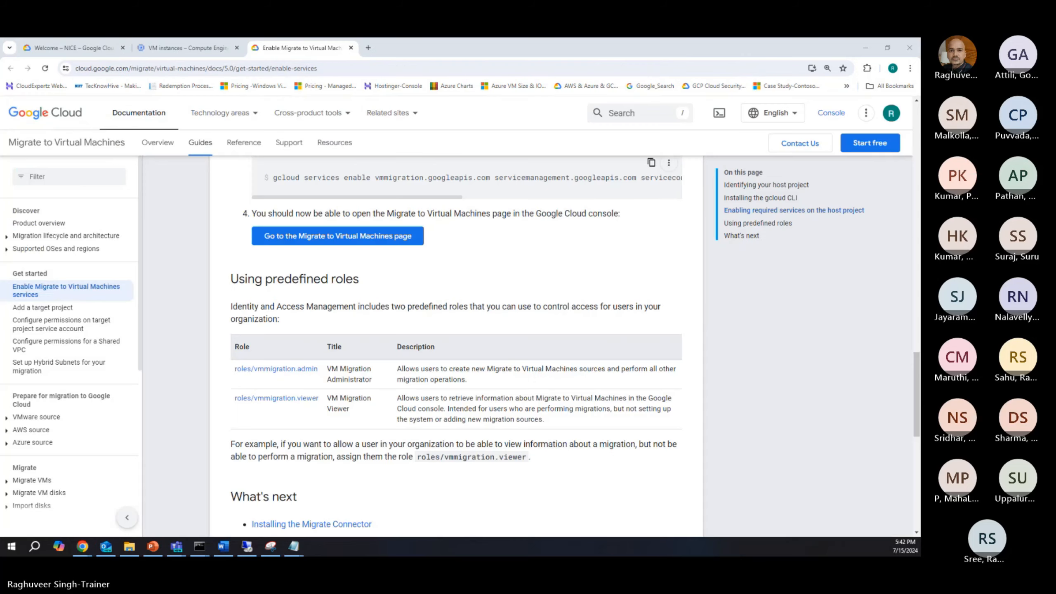
{"action": "scroll", "coordinate": [596, 398], "scroll_direction": "down", "scroll_amount": 5}
{"action": "scroll", "coordinate": [596, 397], "scroll_direction": "up", "scroll_amount": 15}
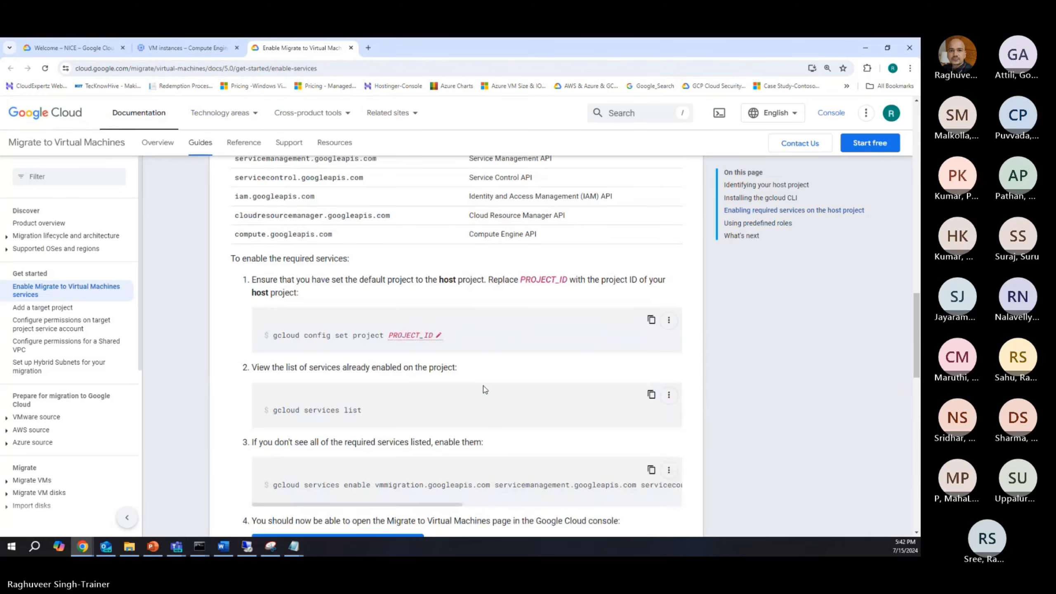
{"action": "scroll", "coordinate": [484, 389], "scroll_direction": "down", "scroll_amount": 10}
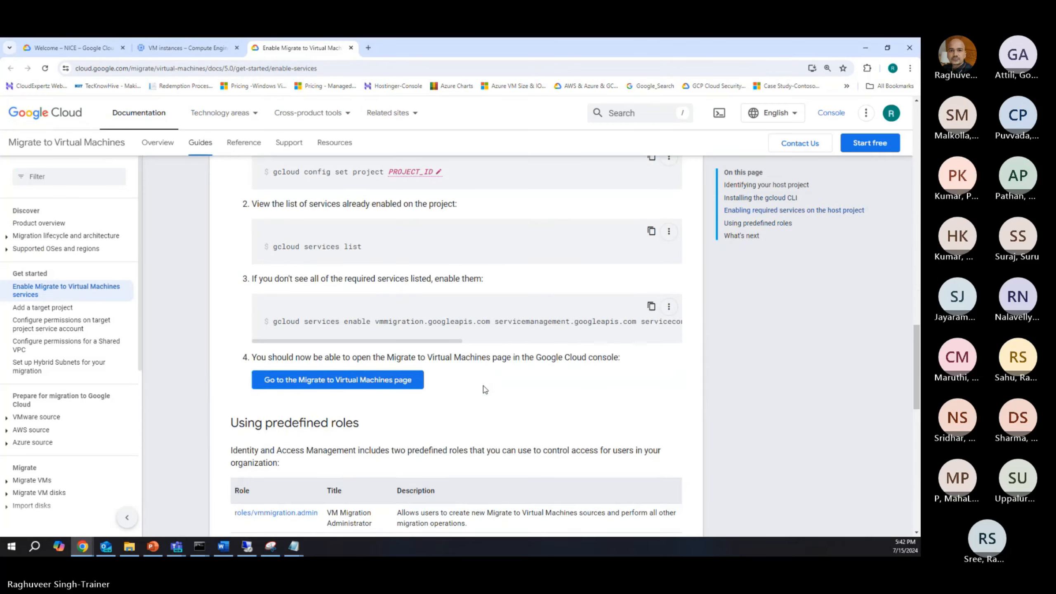
{"action": "scroll", "coordinate": [484, 389], "scroll_direction": "down", "scroll_amount": 5}
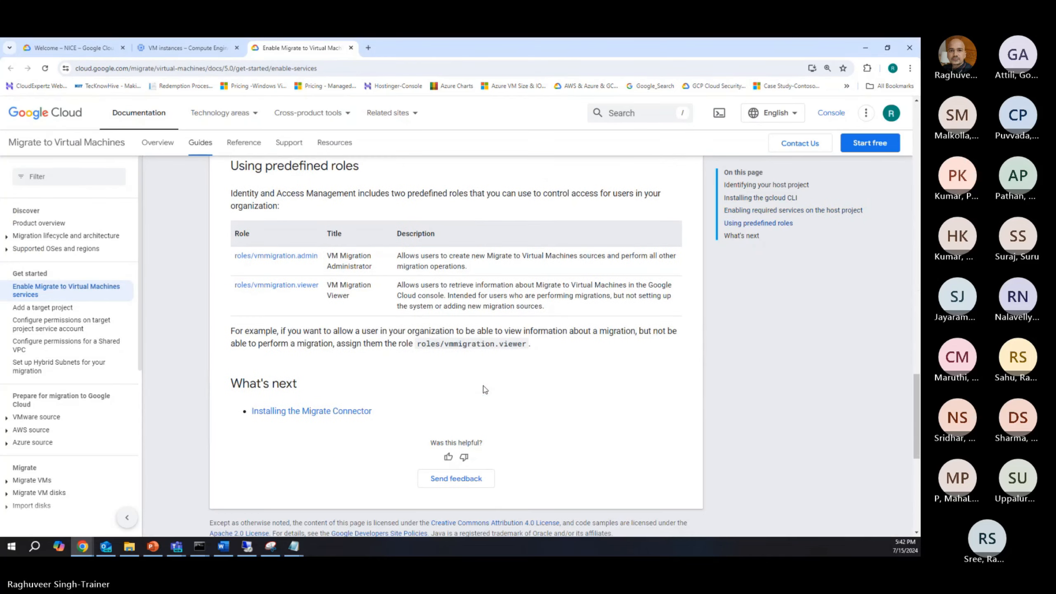
{"action": "scroll", "coordinate": [485, 389], "scroll_direction": "up", "scroll_amount": 7}
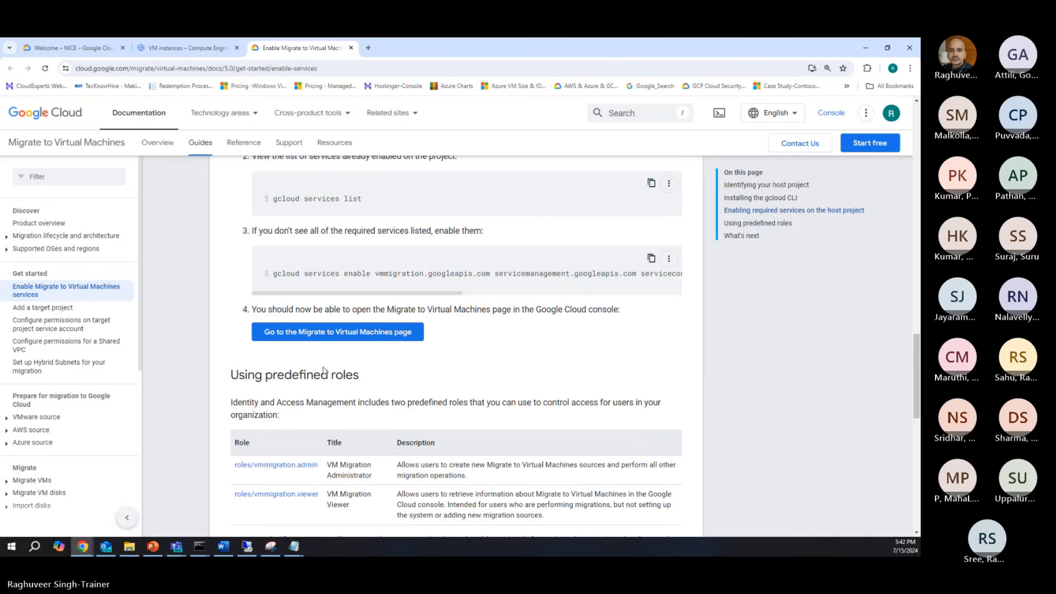
{"action": "left_click", "coordinate": [34, 442]}
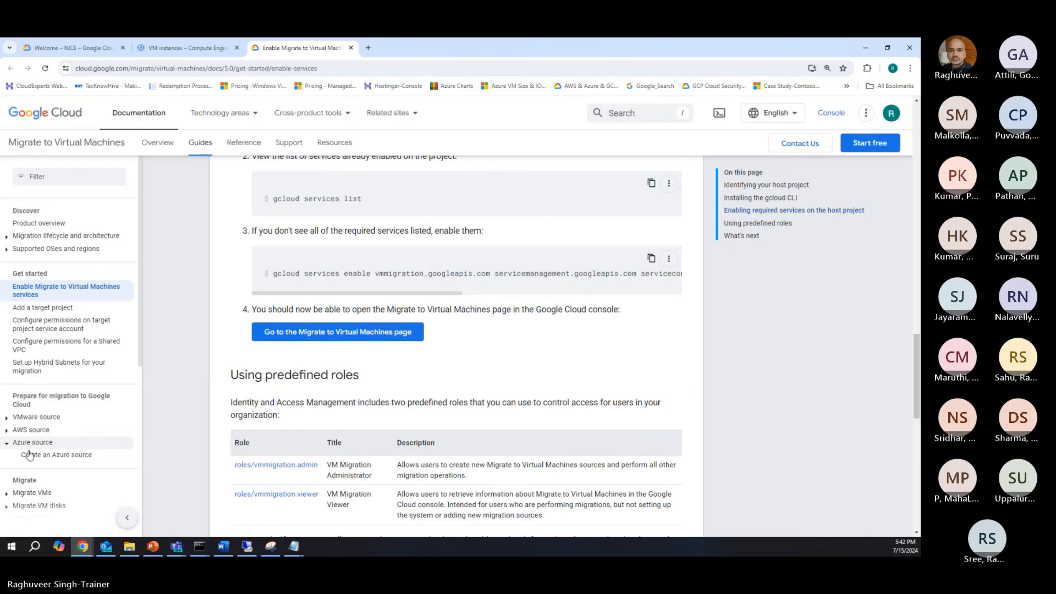
{"action": "left_click", "coordinate": [39, 455]}
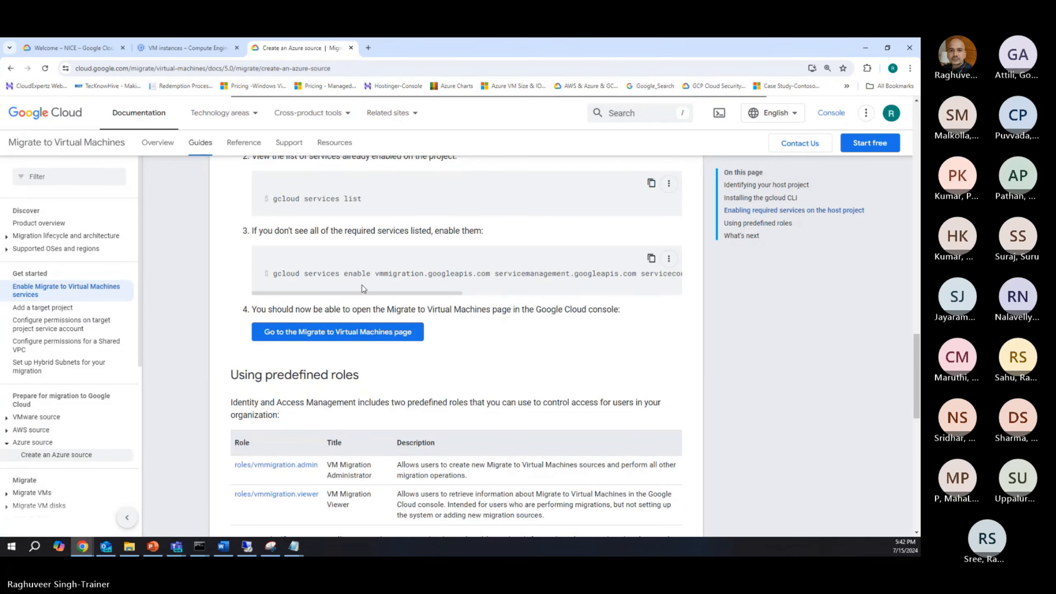
Step: Read the guide's Create a custom role section, covering the subscription ID instructions and the JSON template
{"action": "scroll", "coordinate": [379, 314], "scroll_direction": "down", "scroll_amount": 15}
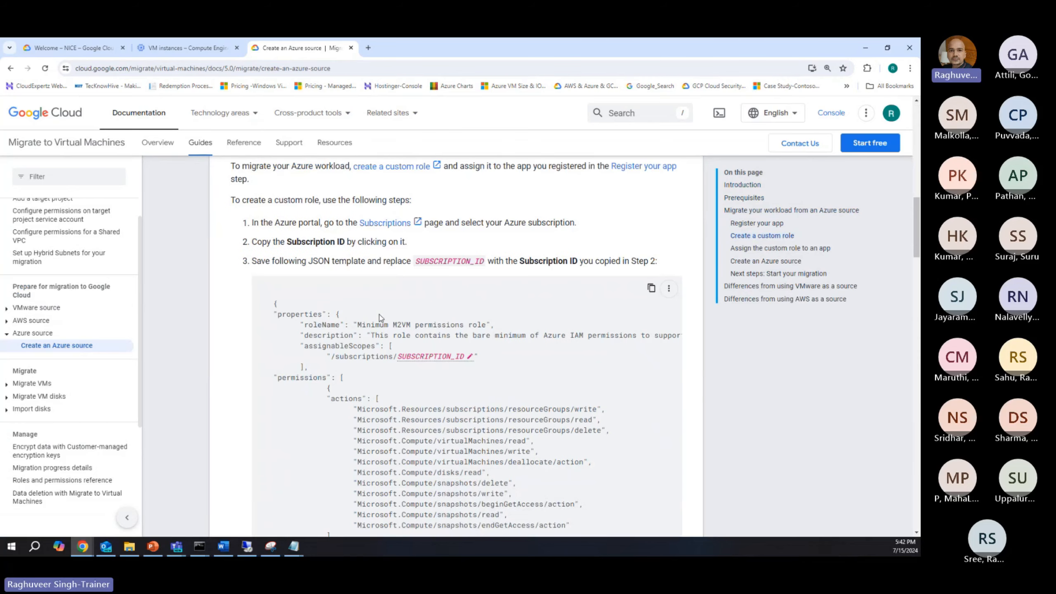
{"action": "scroll", "coordinate": [362, 290], "scroll_direction": "up", "scroll_amount": 1}
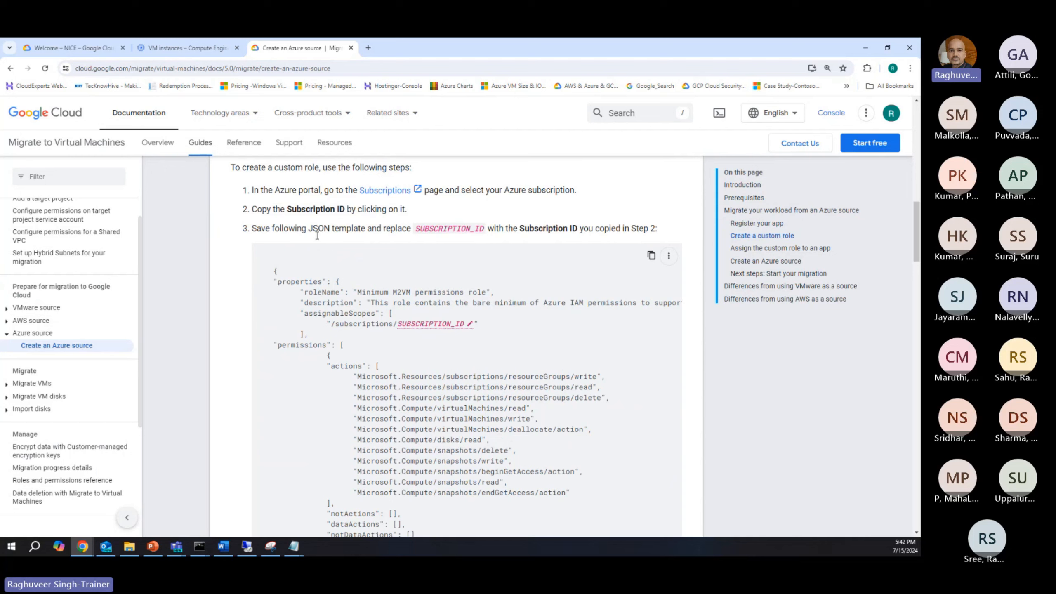
{"action": "scroll", "coordinate": [423, 296], "scroll_direction": "up", "scroll_amount": 2}
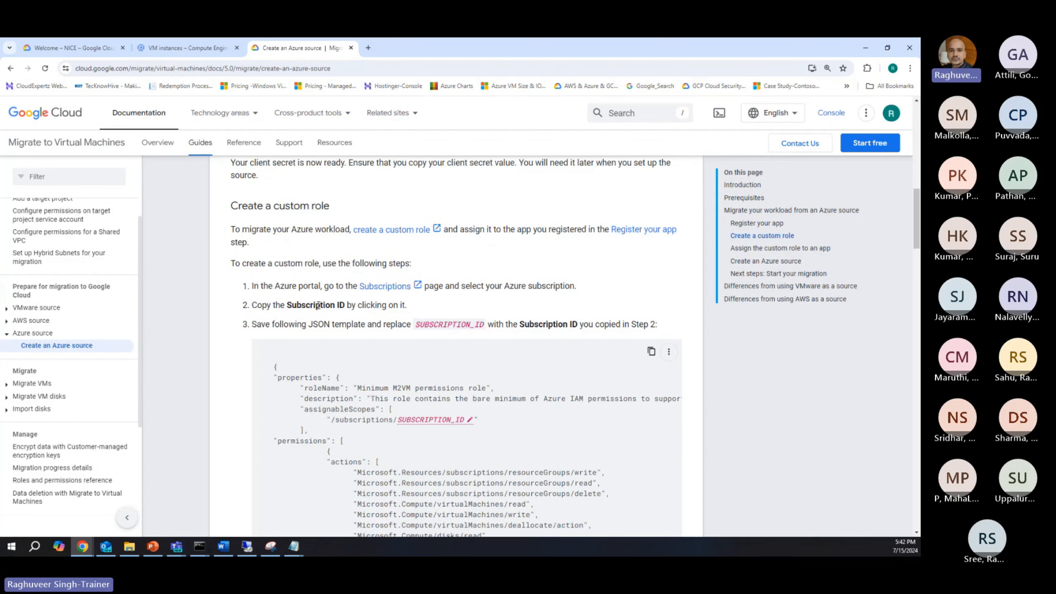
{"action": "left_click_drag", "start_coordinate": [231, 205], "coordinate": [328, 206]}
{"action": "scroll", "coordinate": [367, 328], "scroll_direction": "down", "scroll_amount": 2}
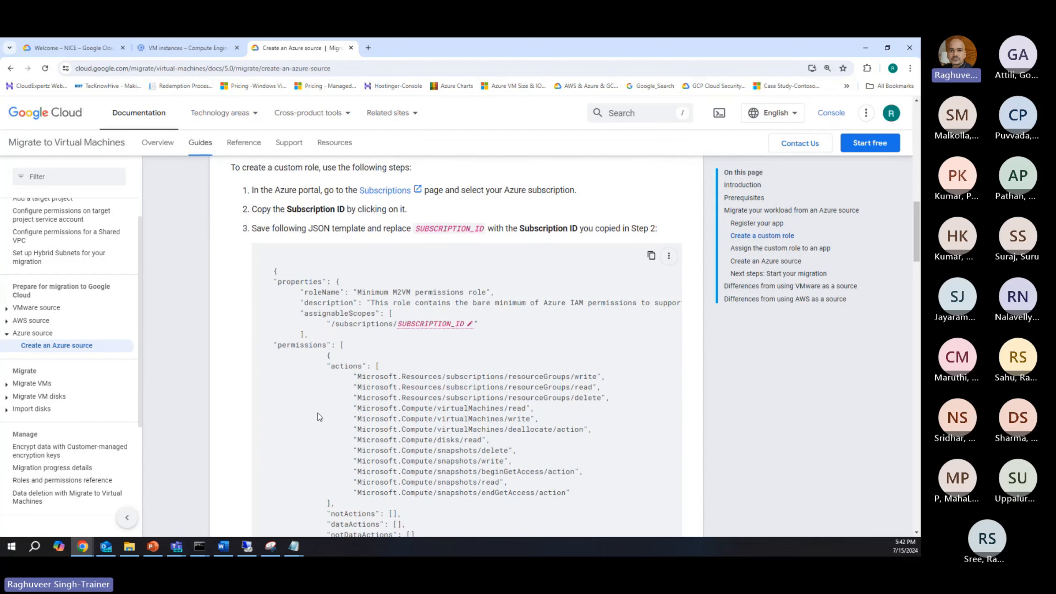
{"action": "scroll", "coordinate": [367, 328], "scroll_direction": "down", "scroll_amount": 1}
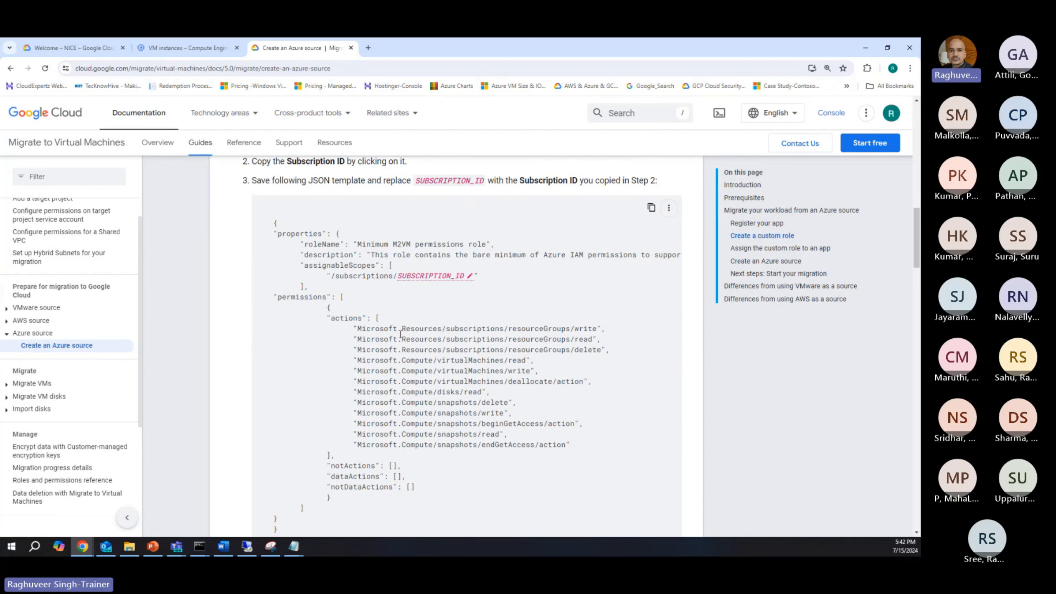
{"action": "scroll", "coordinate": [432, 332], "scroll_direction": "down", "scroll_amount": 1}
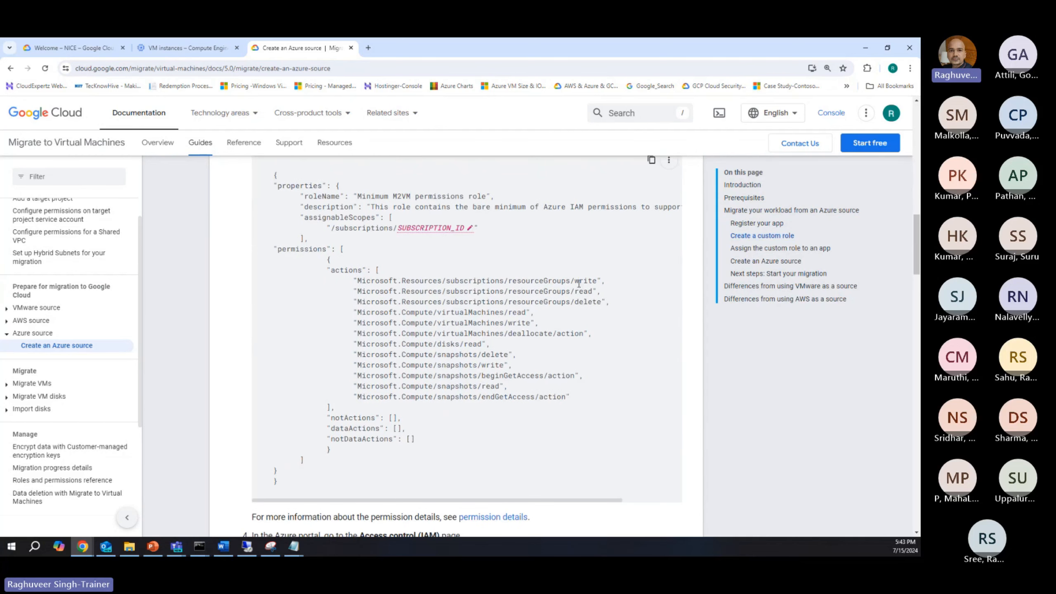
Step: Examine the resource group, virtual machine, disk and snapshot actions in the JSON template's permissions
{"action": "left_click_drag", "start_coordinate": [516, 282], "coordinate": [592, 282]}
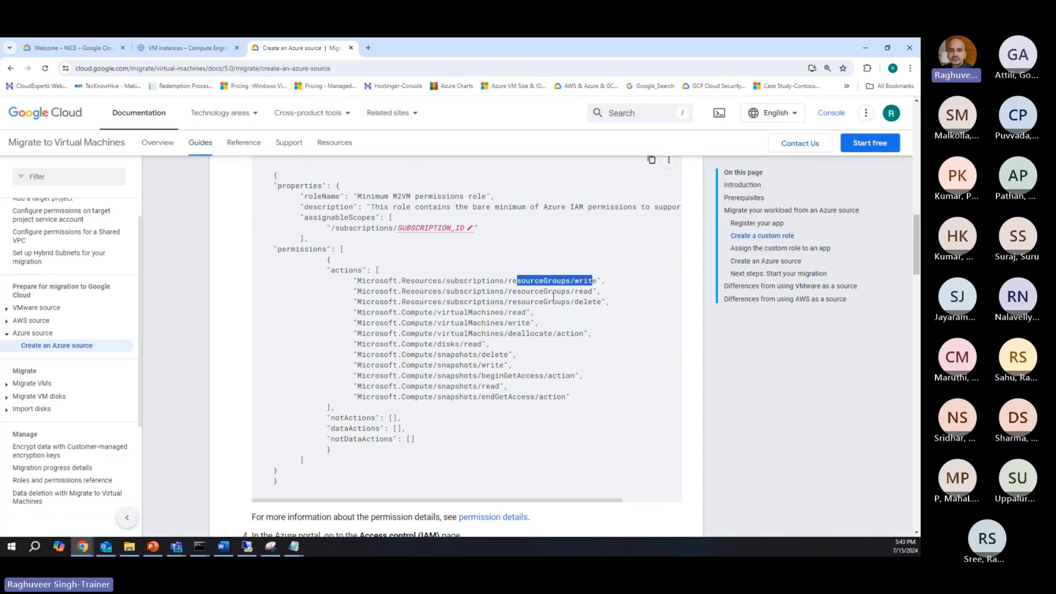
{"action": "left_click_drag", "start_coordinate": [579, 292], "coordinate": [602, 302]}
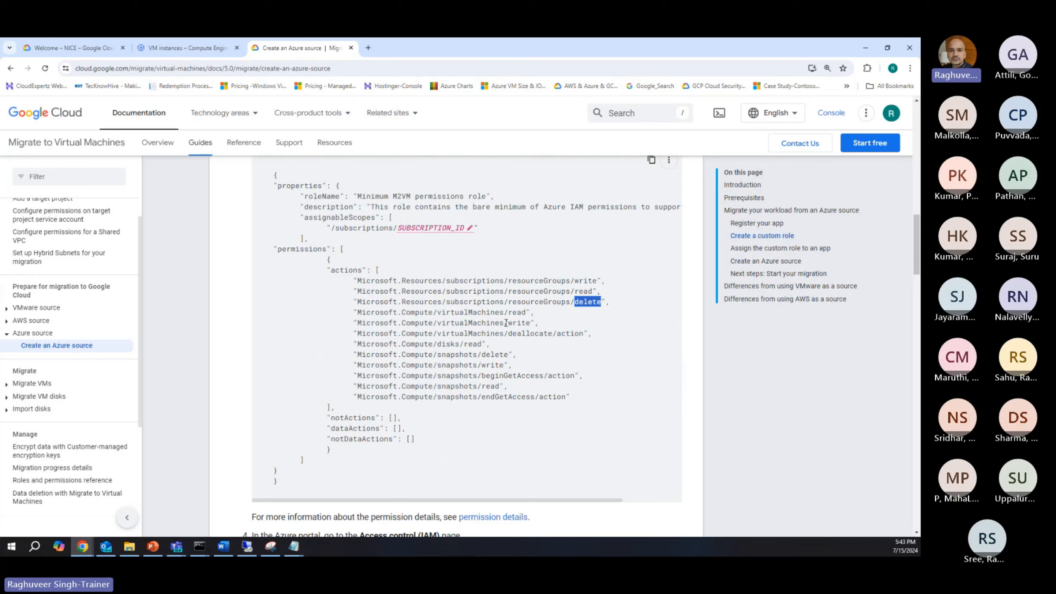
{"action": "left_click_drag", "start_coordinate": [508, 312], "coordinate": [527, 323]}
{"action": "left_click_drag", "start_coordinate": [508, 334], "coordinate": [567, 334]}
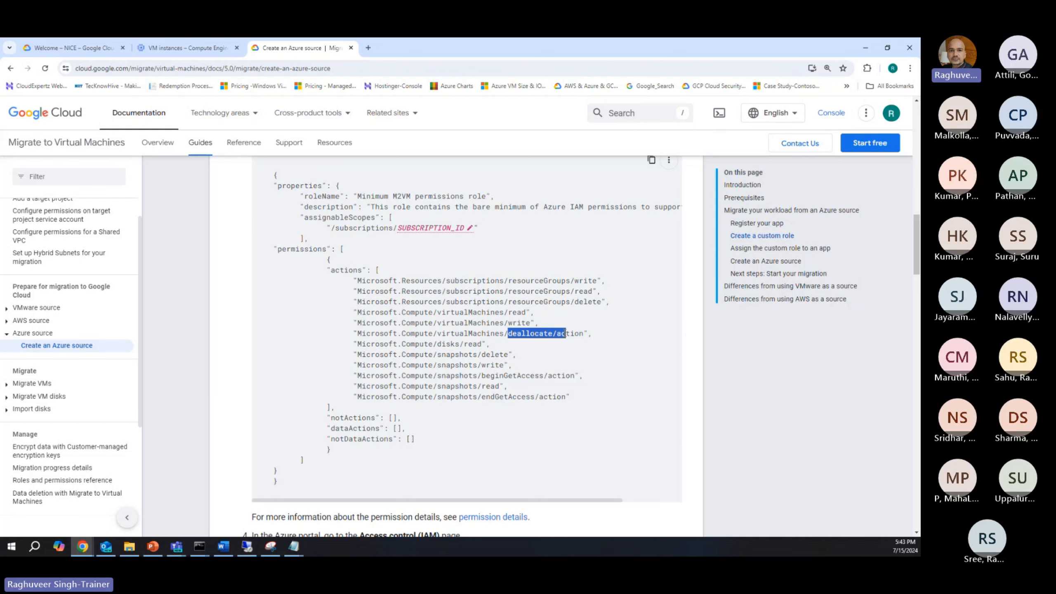
{"action": "scroll", "coordinate": [474, 256], "scroll_direction": "down", "scroll_amount": 2}
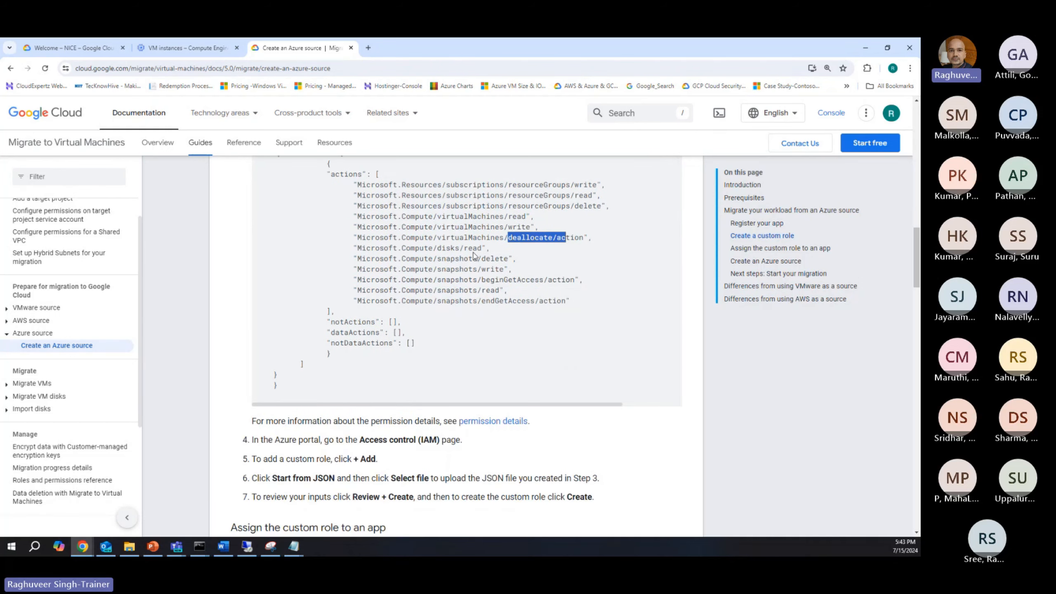
{"action": "left_click_drag", "start_coordinate": [468, 248], "coordinate": [575, 302]}
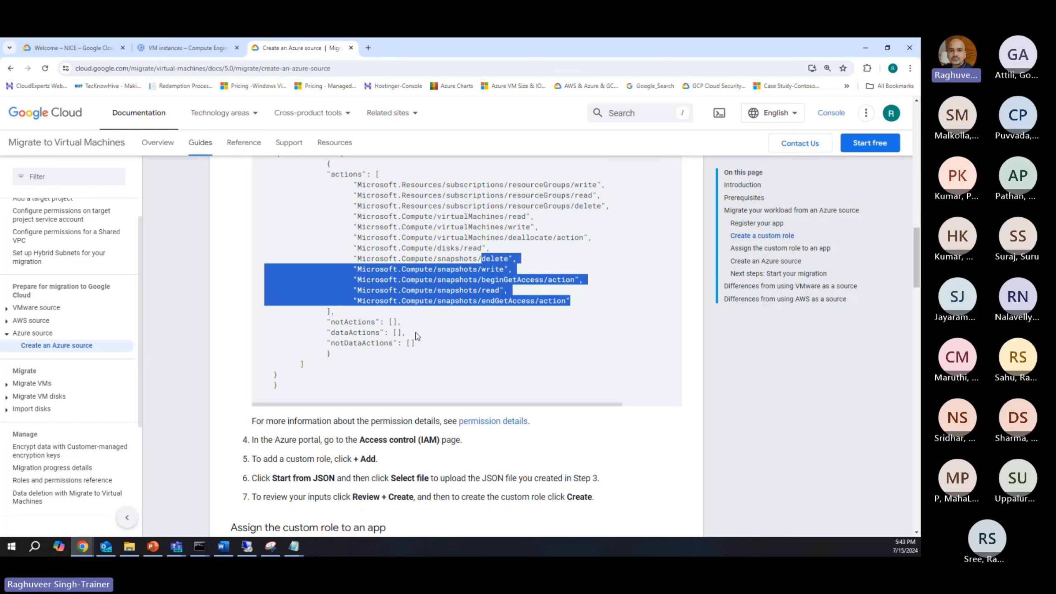
{"action": "scroll", "coordinate": [417, 335], "scroll_direction": "up", "scroll_amount": 1}
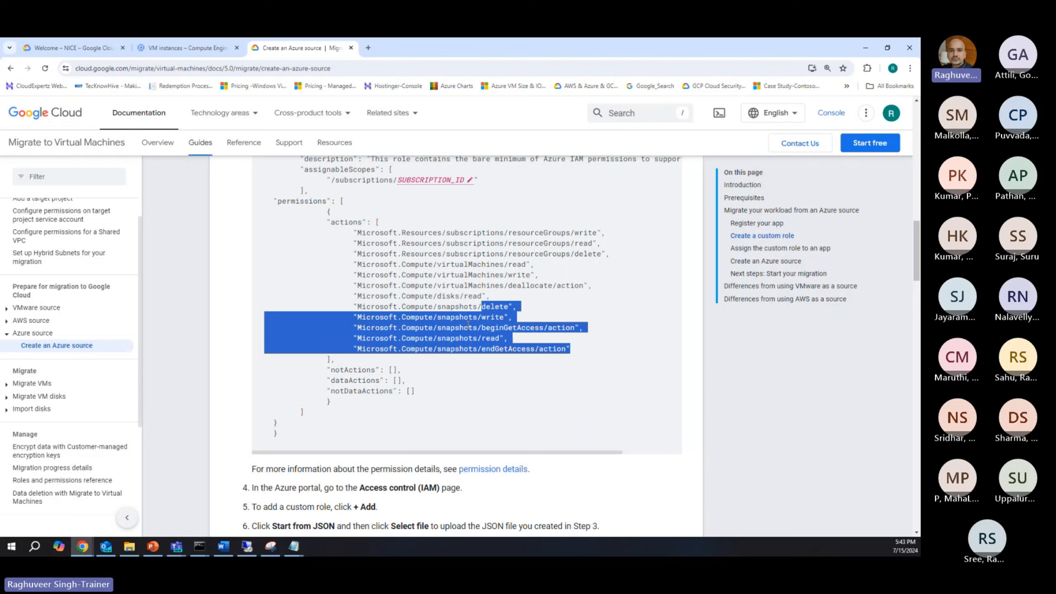
{"action": "scroll", "coordinate": [416, 300], "scroll_direction": "up", "scroll_amount": 1}
{"action": "left_click", "coordinate": [368, 268]}
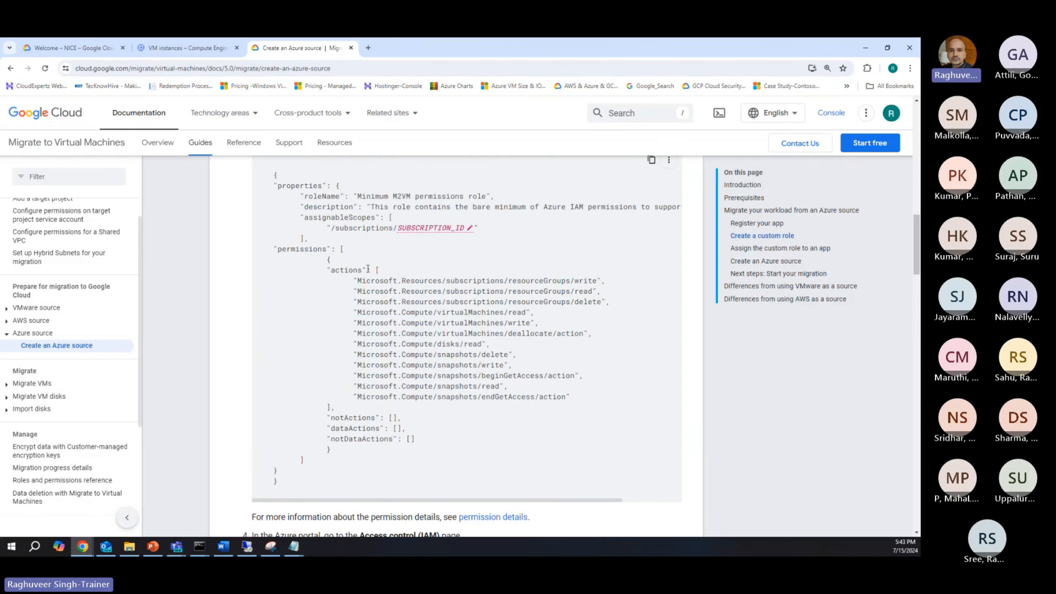
{"action": "left_click_drag", "start_coordinate": [357, 280], "coordinate": [587, 402]}
{"action": "scroll", "coordinate": [461, 421], "scroll_direction": "down", "scroll_amount": 1}
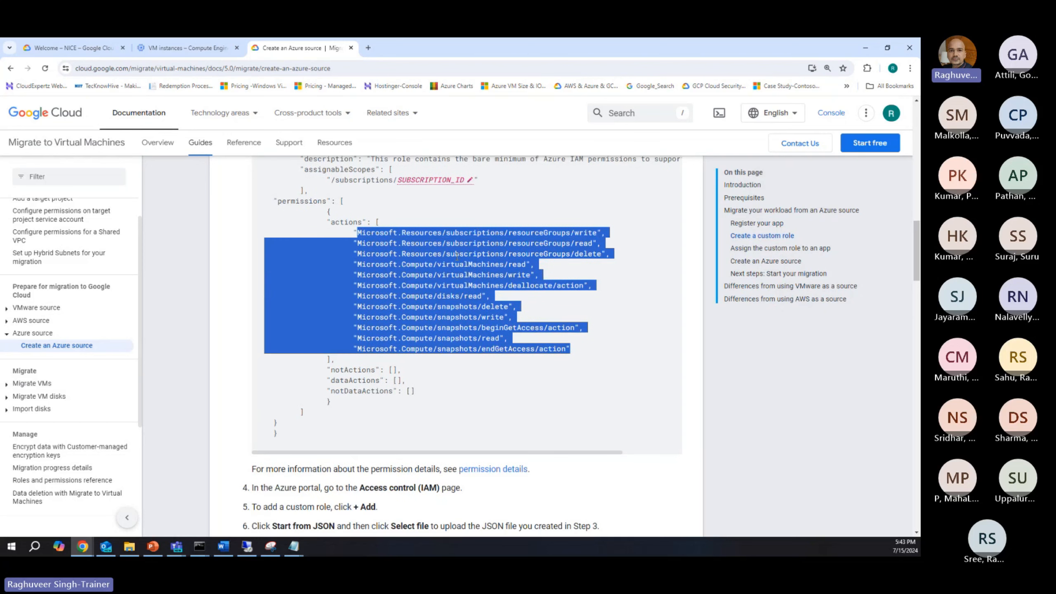
{"action": "scroll", "coordinate": [456, 297], "scroll_direction": "up", "scroll_amount": 2}
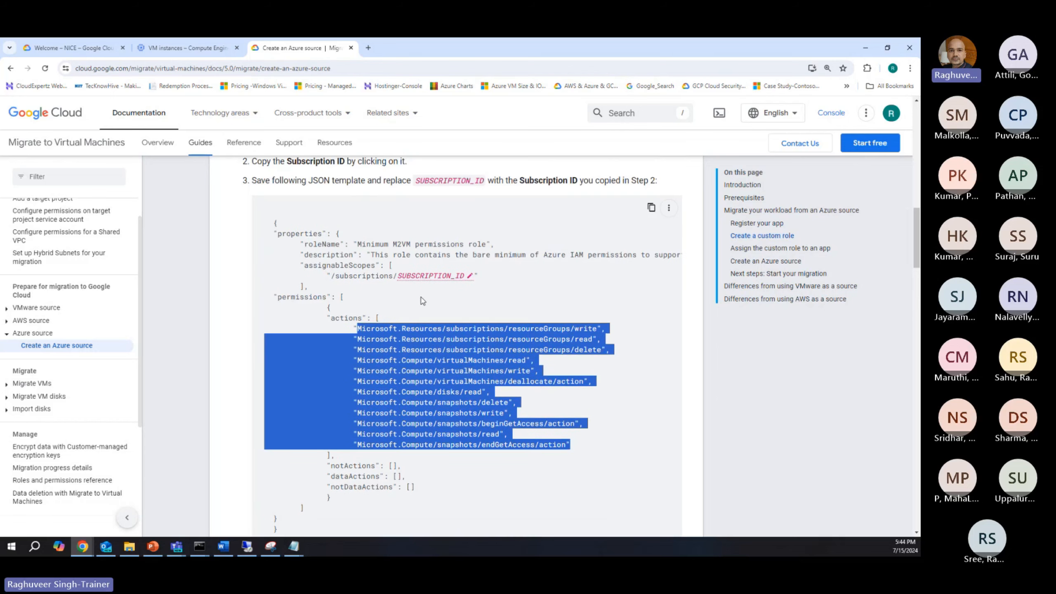
Step: Copy the custom role JSON template from the guide and paste it into a new, maximized Notepad document, then minimize it
{"action": "left_click", "coordinate": [412, 298]}
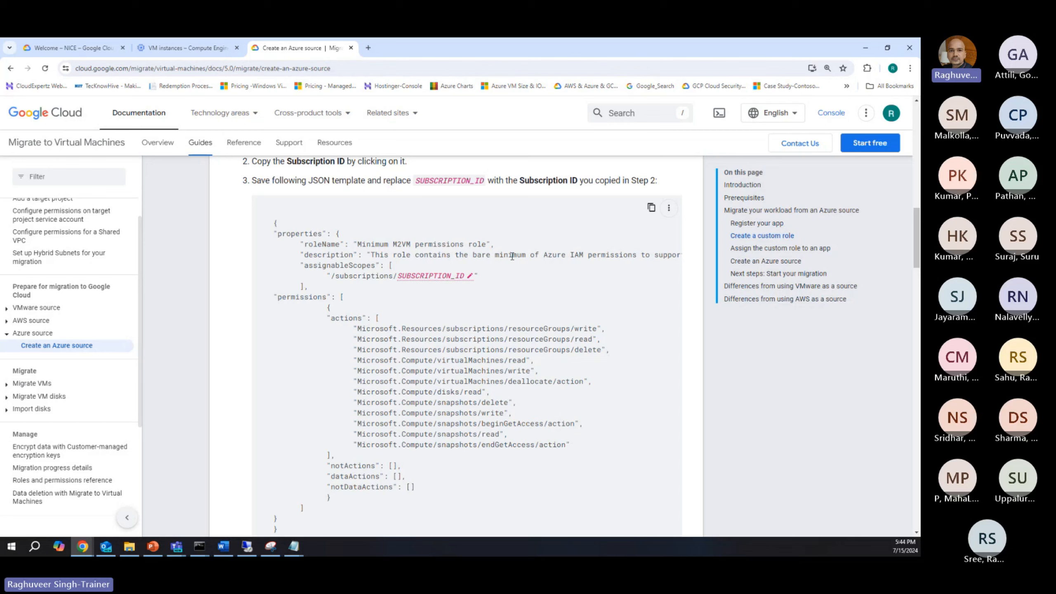
{"action": "left_click", "coordinate": [650, 207]}
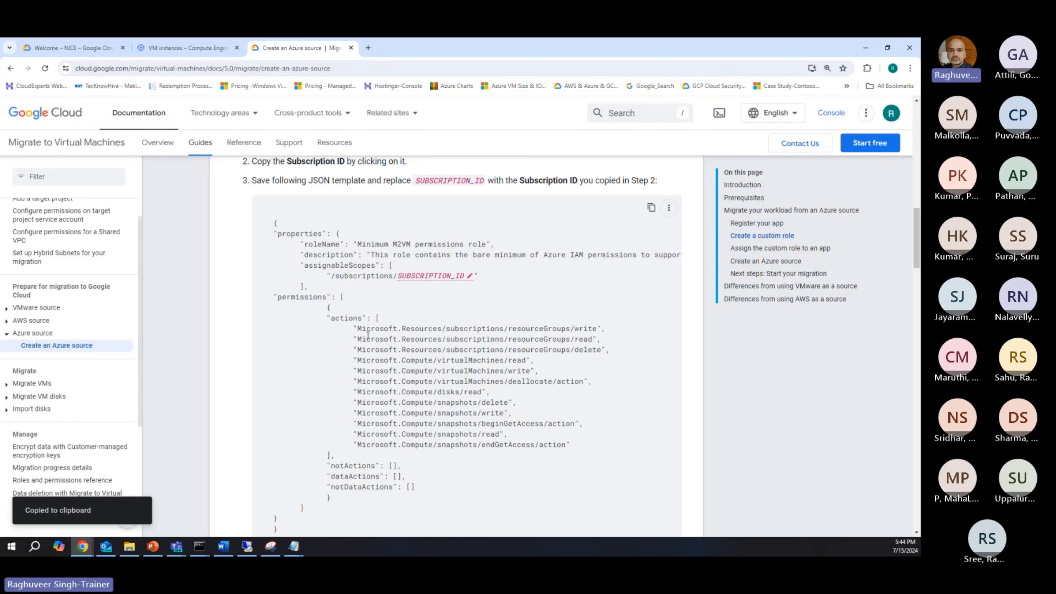
{"action": "key", "text": "super+r"}
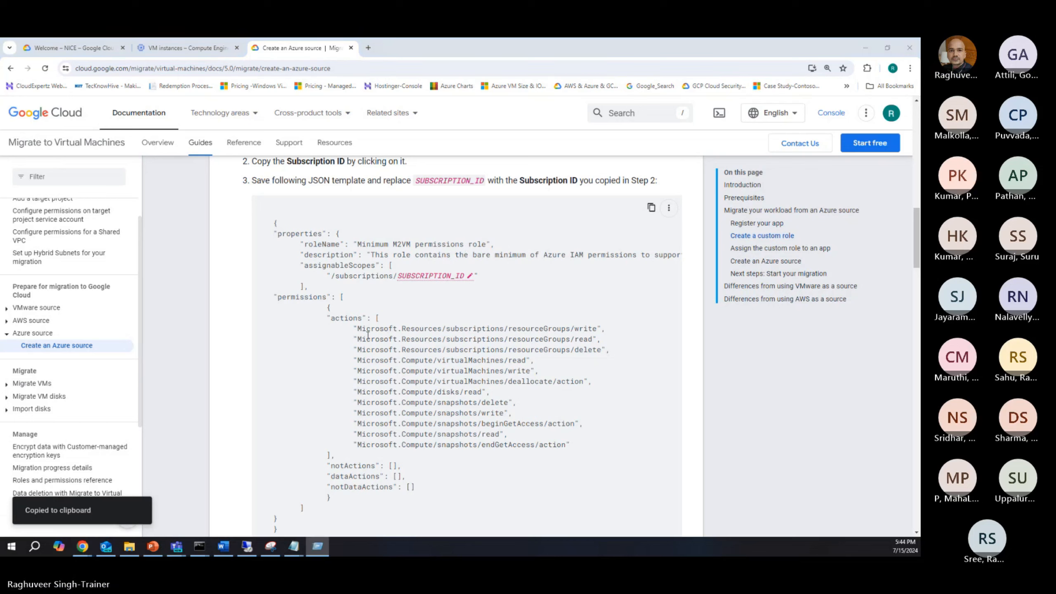
{"action": "key", "text": "Return"}
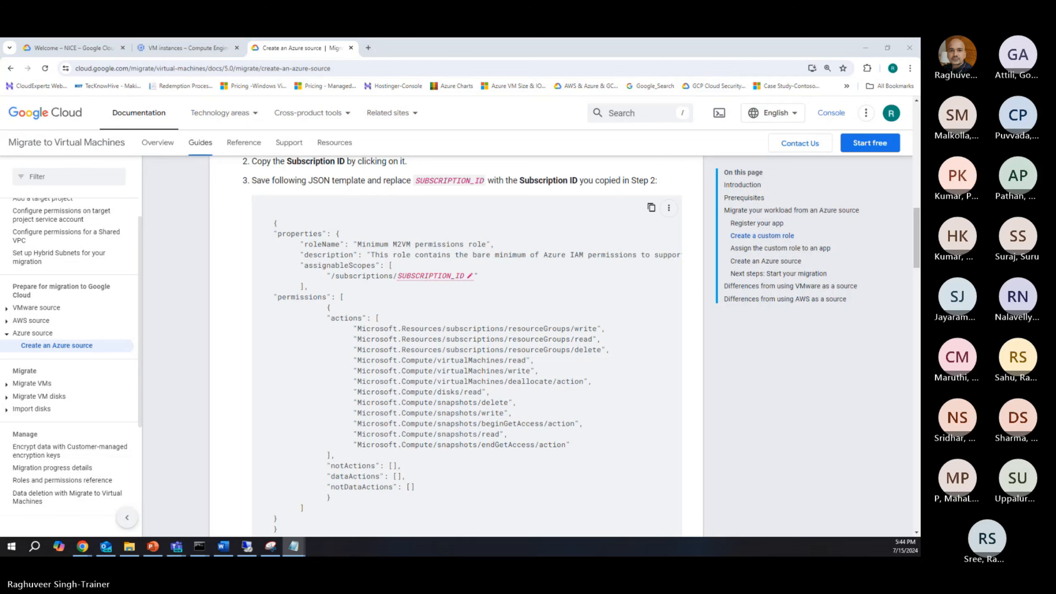
{"action": "key", "text": "ctrl+v"}
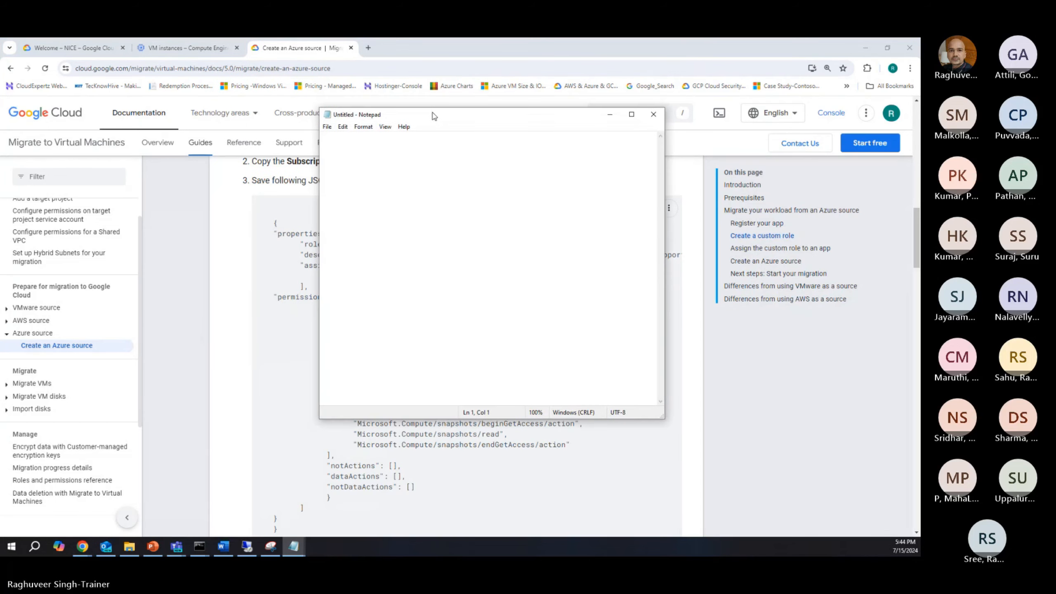
{"action": "scroll", "coordinate": [543, 276], "scroll_direction": "up", "scroll_amount": 1}
{"action": "left_click", "coordinate": [631, 114]}
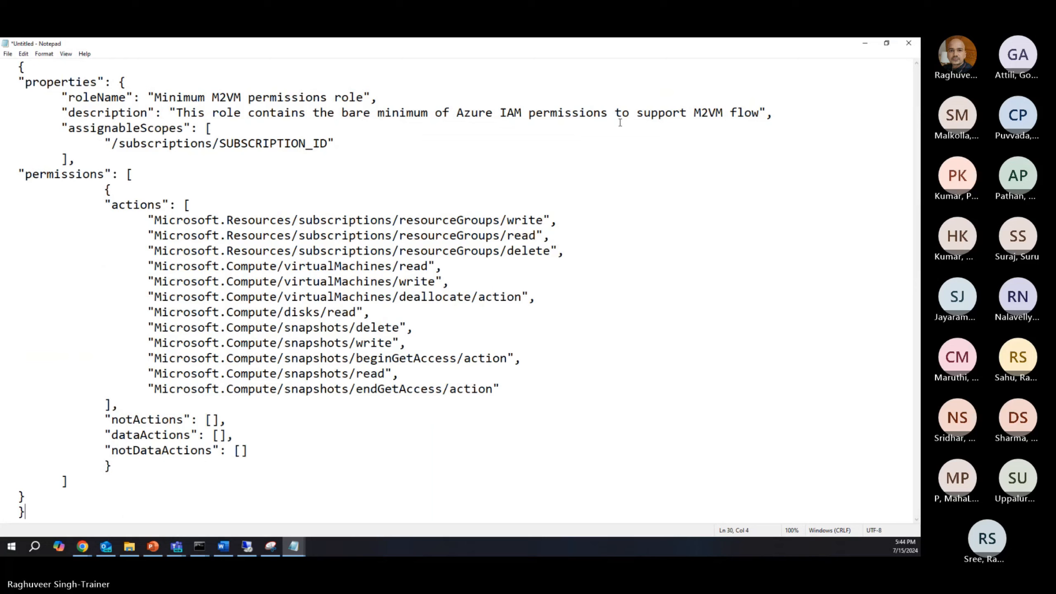
{"action": "left_click", "coordinate": [865, 43]}
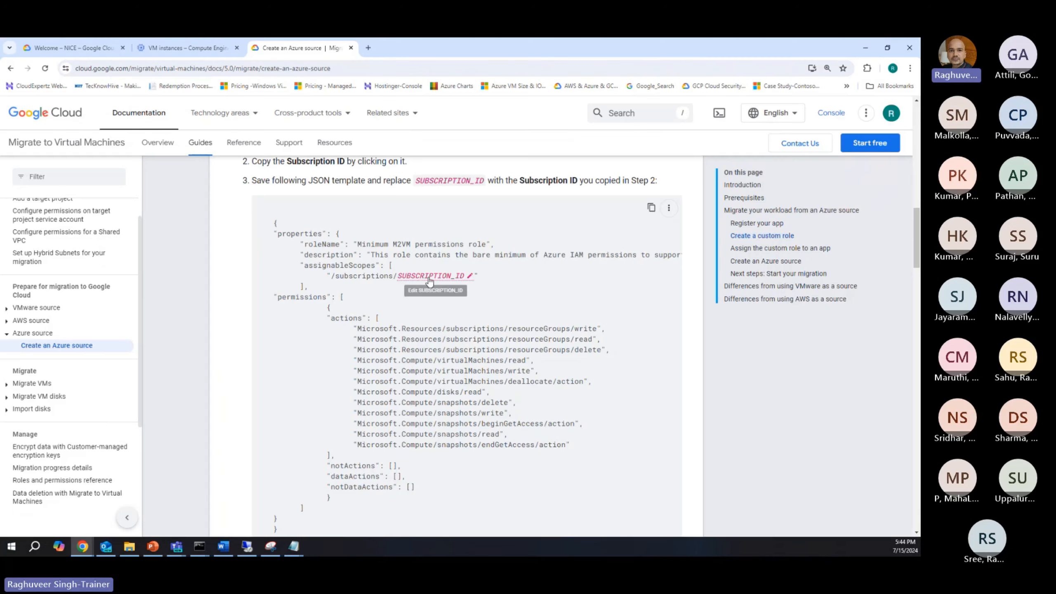
Step: Return to the Azure portal, discard the unsaved custom role edits and open the Subscriptions list
{"action": "scroll", "coordinate": [460, 221], "scroll_direction": "up", "scroll_amount": 5}
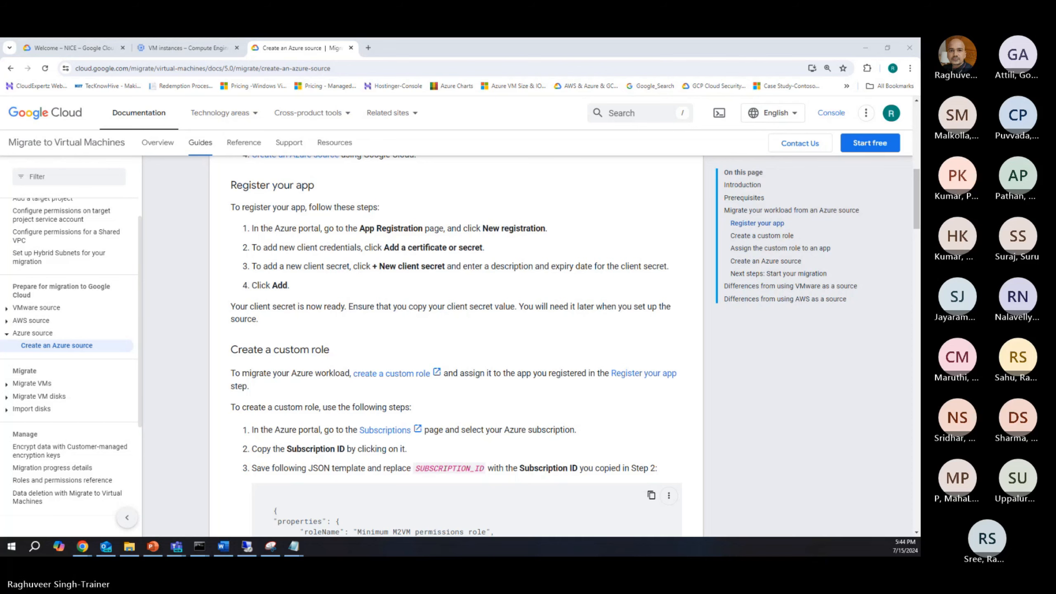
{"action": "key", "text": "alt+Tab"}
{"action": "left_click", "coordinate": [351, 105]}
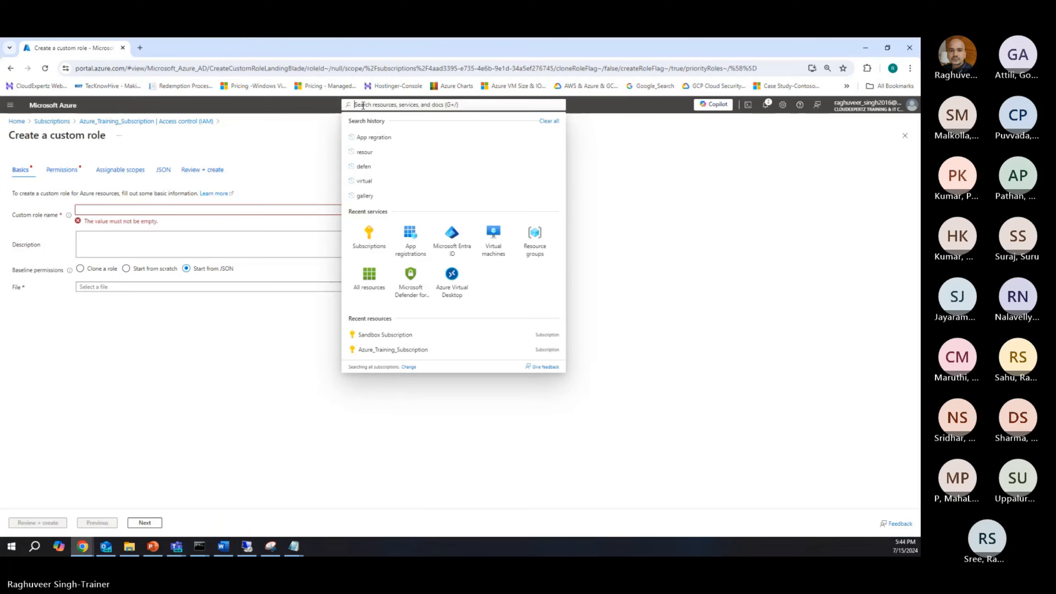
{"action": "left_click", "coordinate": [367, 235]}
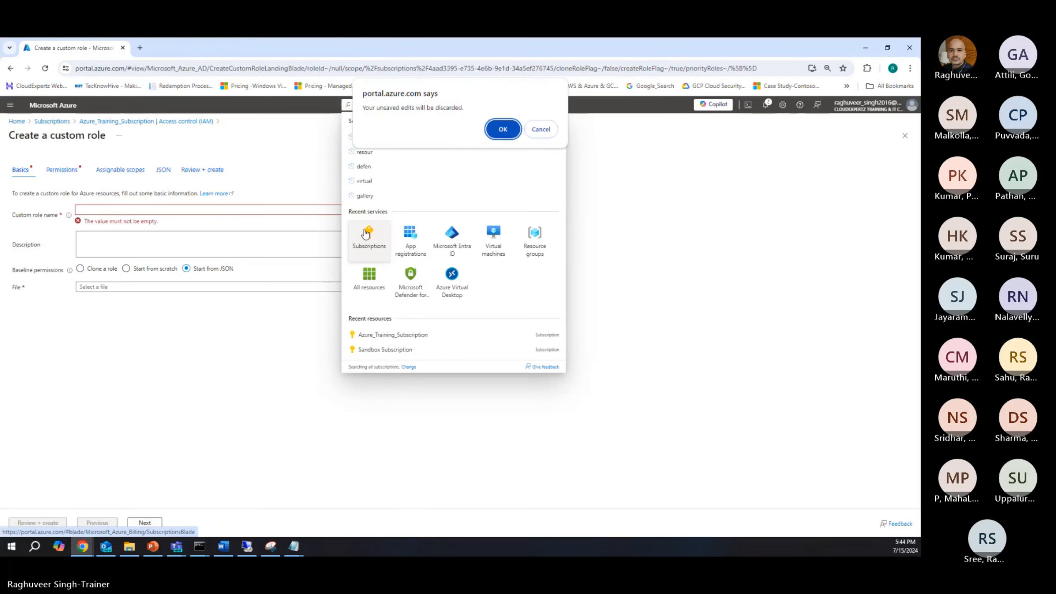
{"action": "left_click", "coordinate": [511, 133]}
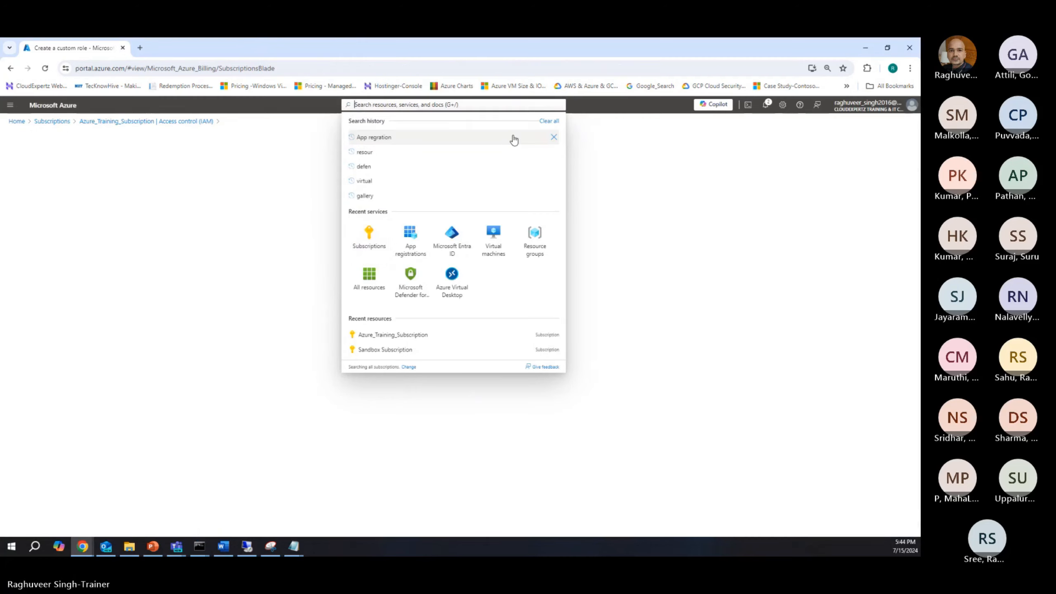
{"action": "left_click", "coordinate": [368, 236]}
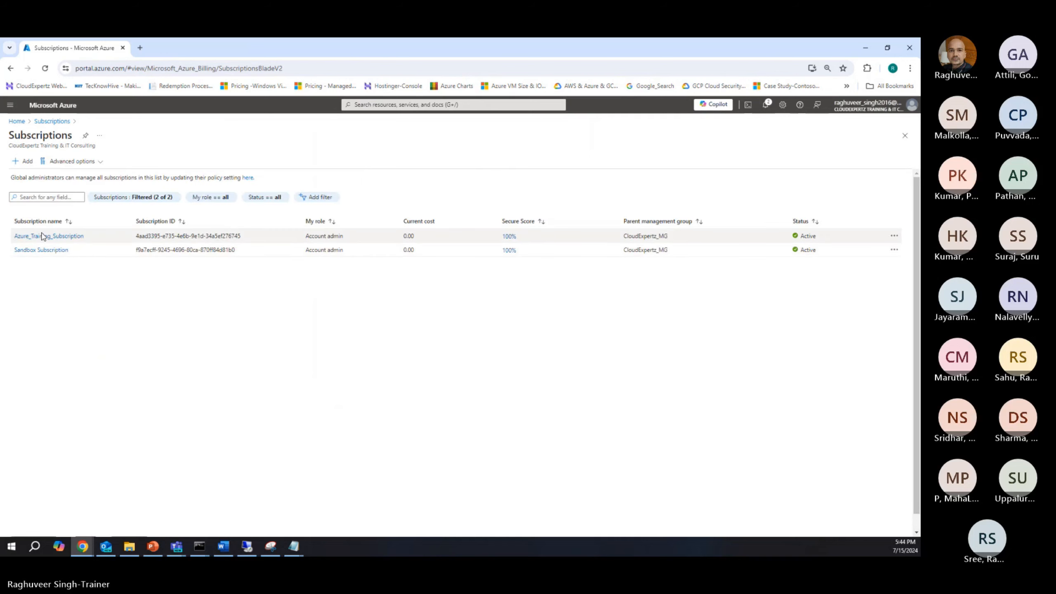
Step: Copy the Azure_Training_Subscription's subscription ID and replace the SUBSCRIPTION_ID placeholder with it in the Notepad JSON template
{"action": "left_click", "coordinate": [44, 236]}
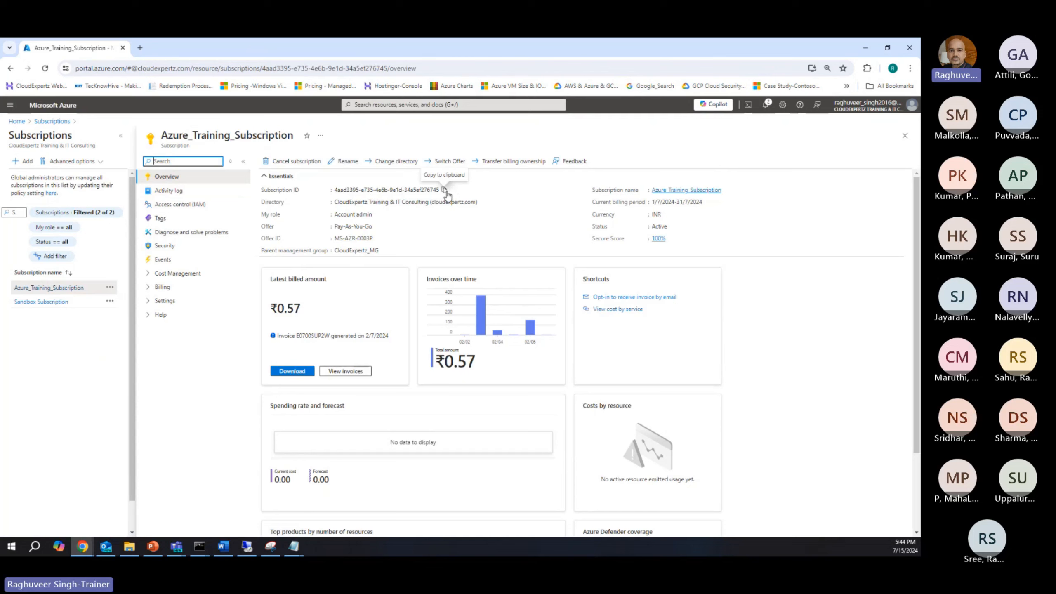
{"action": "left_click", "coordinate": [444, 190]}
{"action": "mouse_move", "coordinate": [295, 544]}
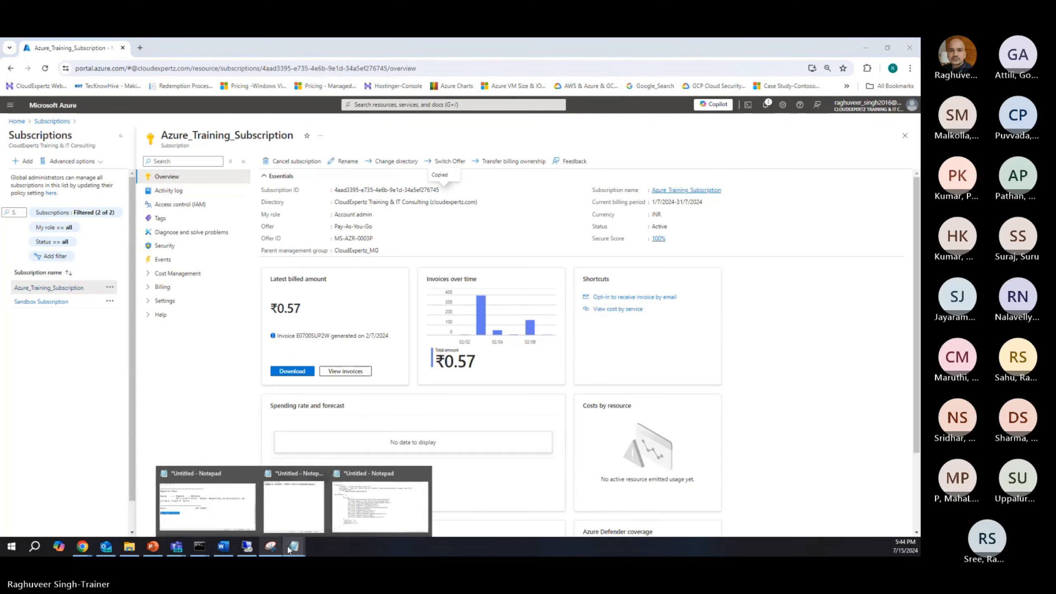
{"action": "left_click", "coordinate": [381, 499]}
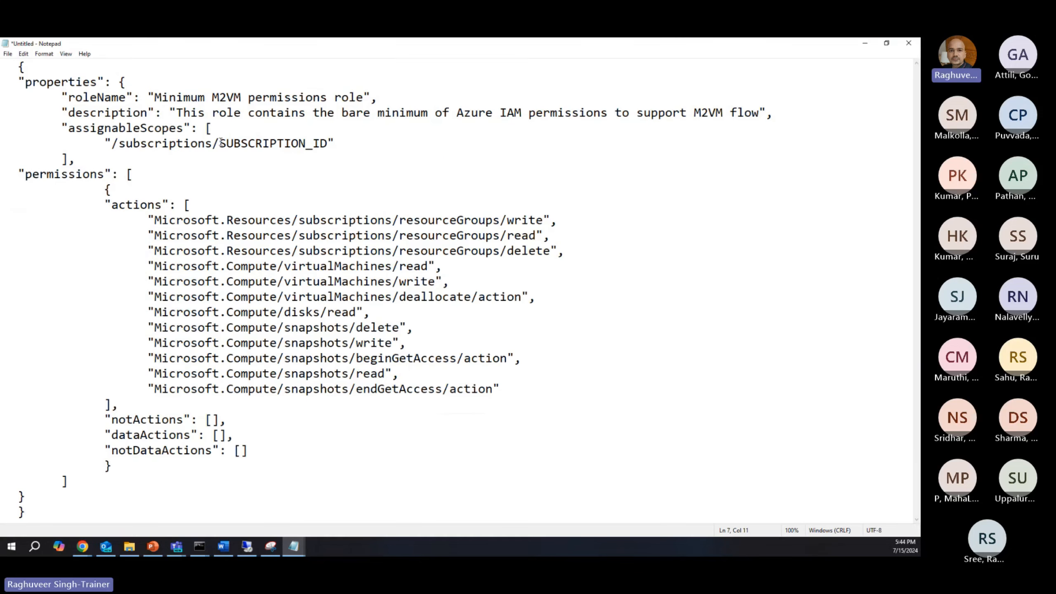
{"action": "left_click_drag", "start_coordinate": [219, 143], "coordinate": [329, 140]}
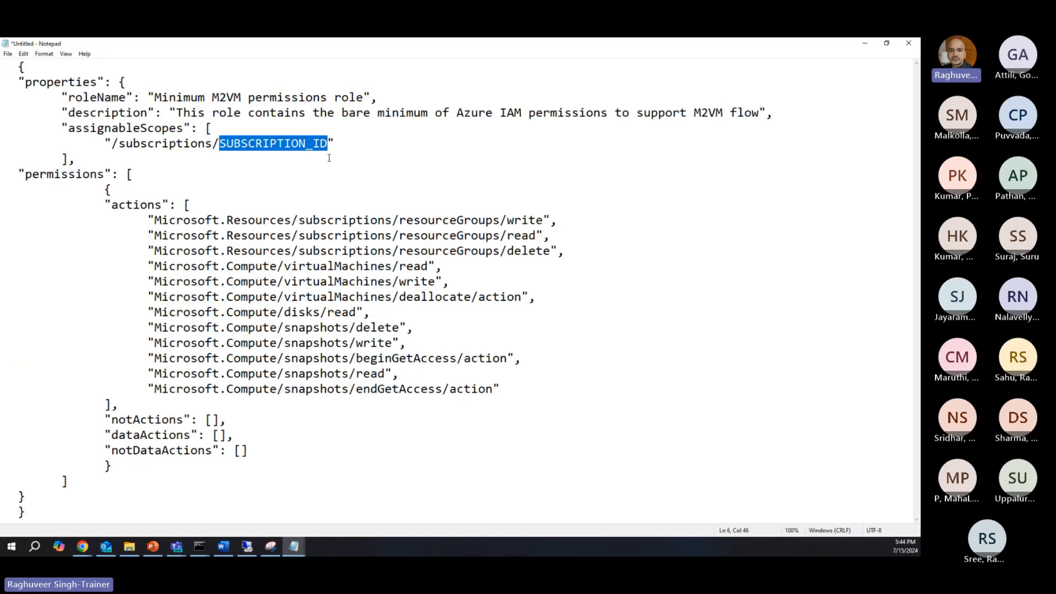
{"action": "key", "text": "ctrl+v"}
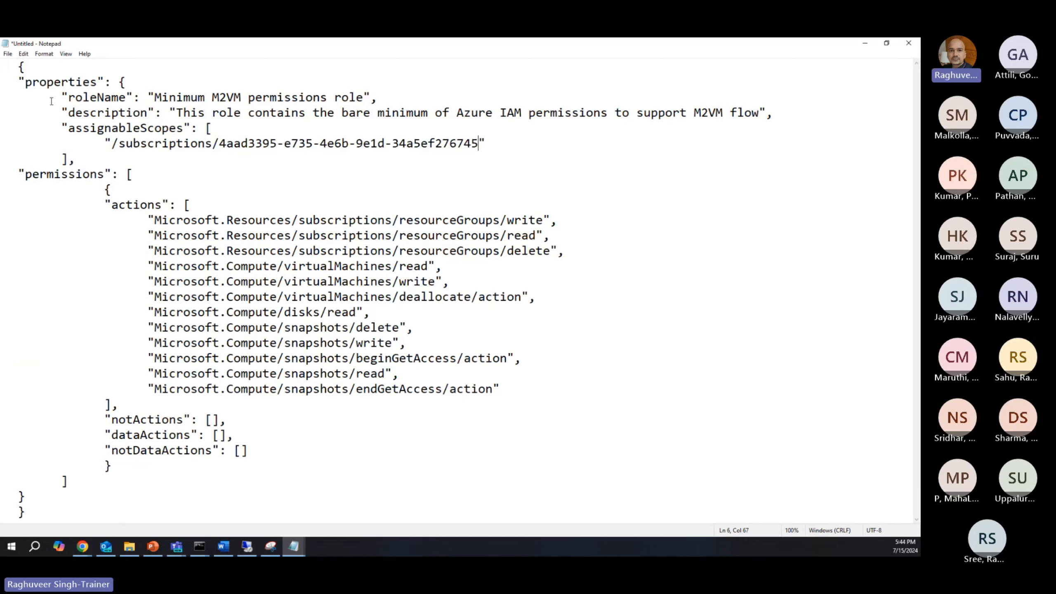
Step: Save the JSON template as CustomRole.json in Documents with the All Files type, and close its Notepad window
{"action": "left_click", "coordinate": [7, 54]}
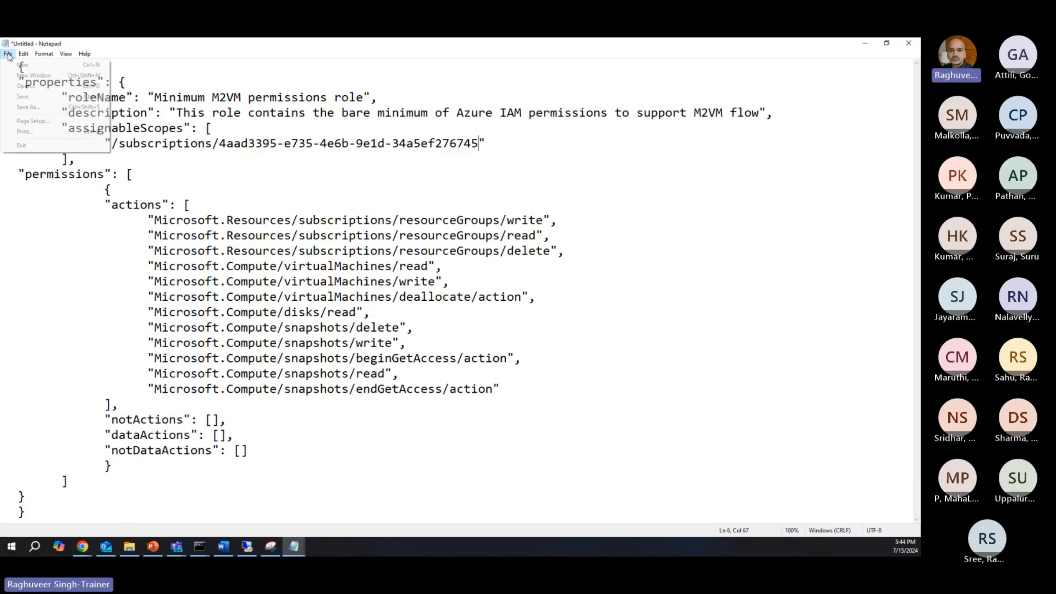
{"action": "left_click", "coordinate": [15, 109]}
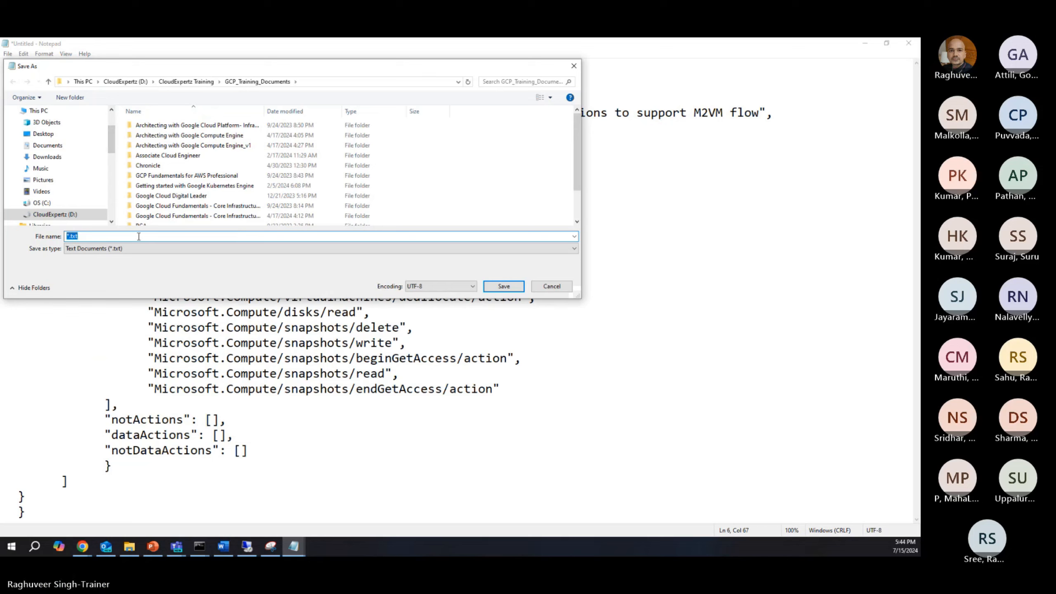
{"action": "type", "text": "Cst"}
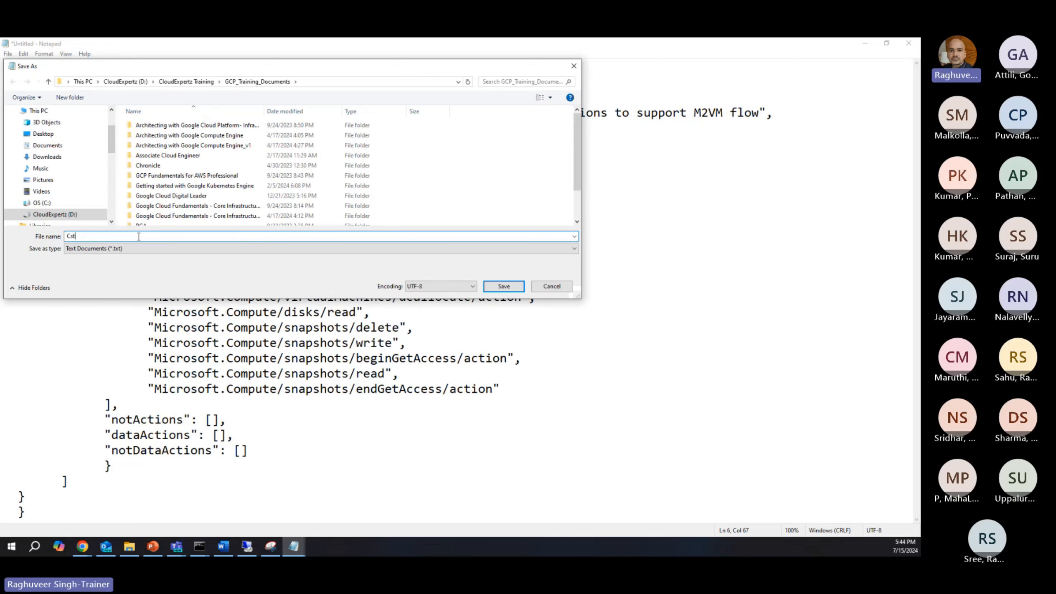
{"action": "key", "text": "BackSpace"}
{"action": "type", "text": "ust"}
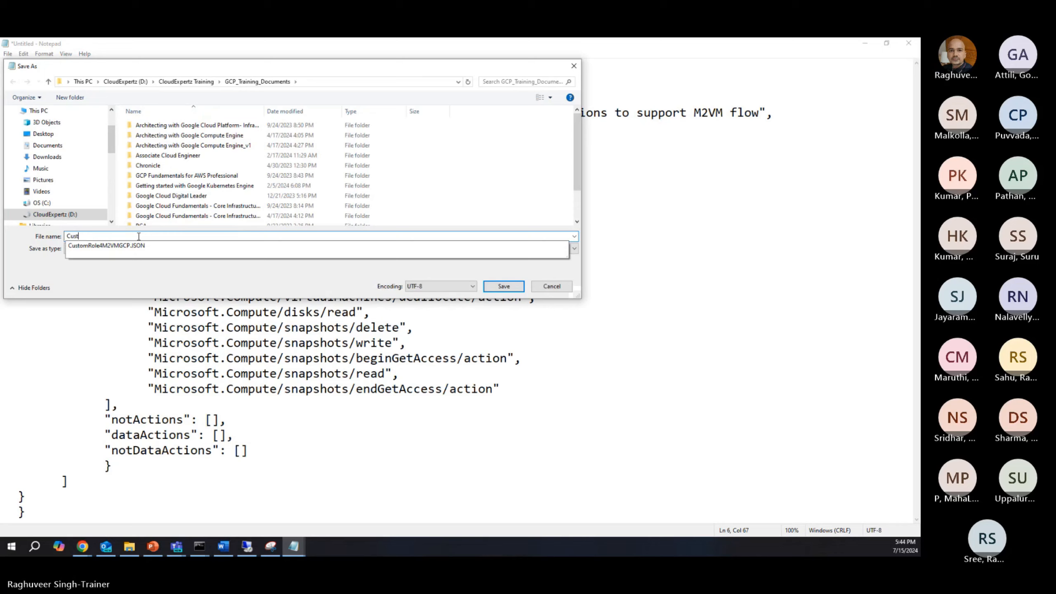
{"action": "type", "text": "omRole"}
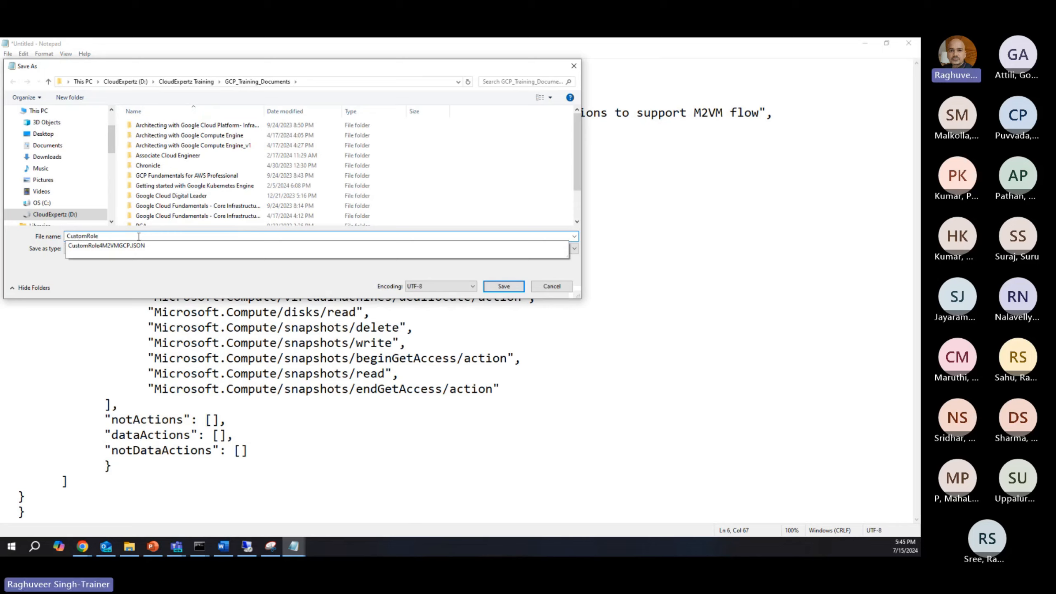
{"action": "type", "text": "_"}
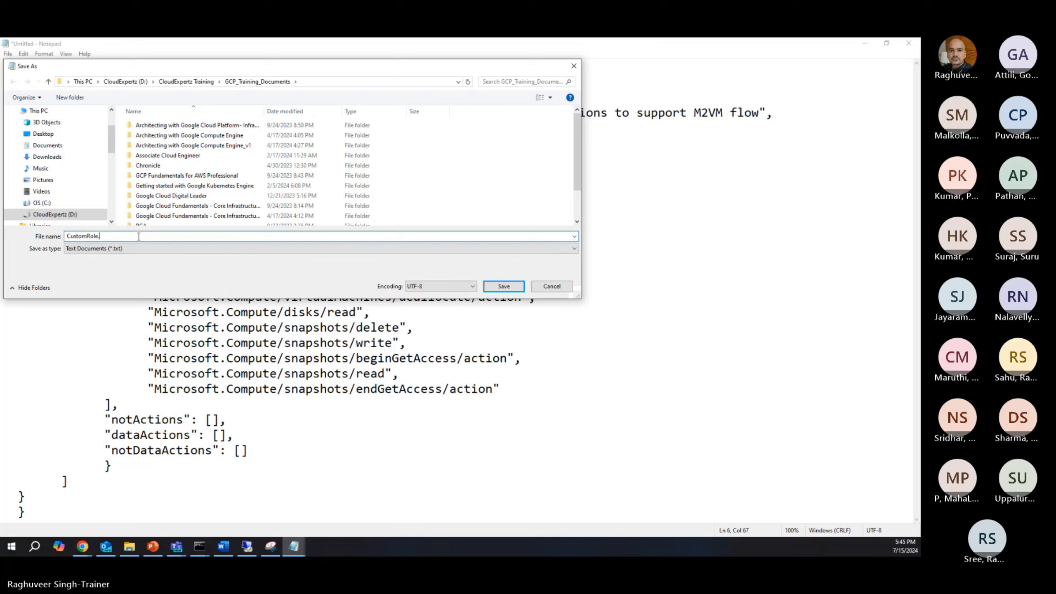
{"action": "type", "text": "json"}
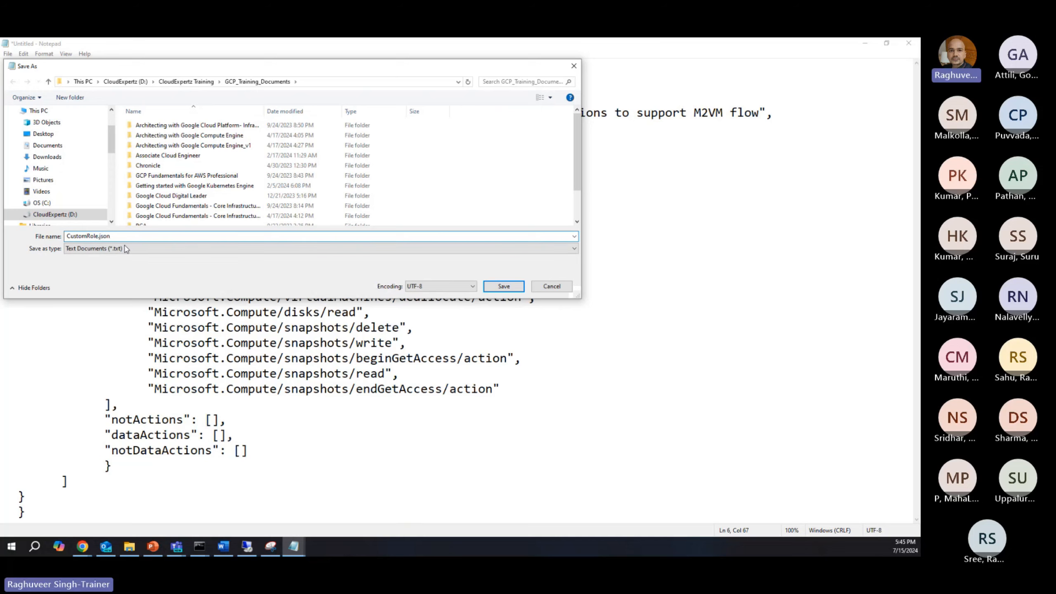
{"action": "left_click", "coordinate": [160, 250]}
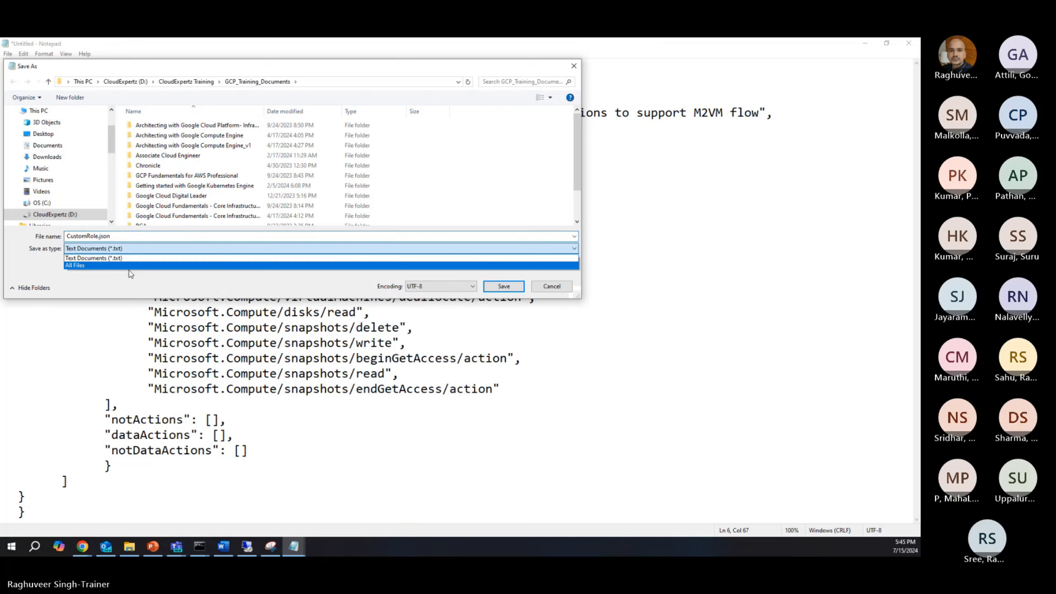
{"action": "left_click", "coordinate": [113, 267]}
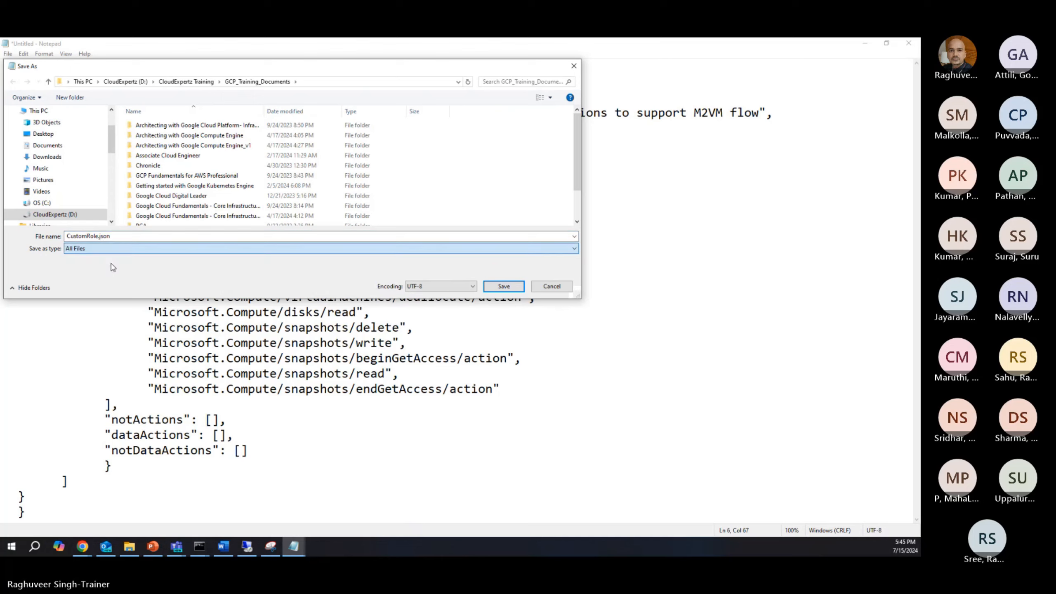
{"action": "left_click", "coordinate": [47, 145]}
{"action": "left_click", "coordinate": [504, 286]}
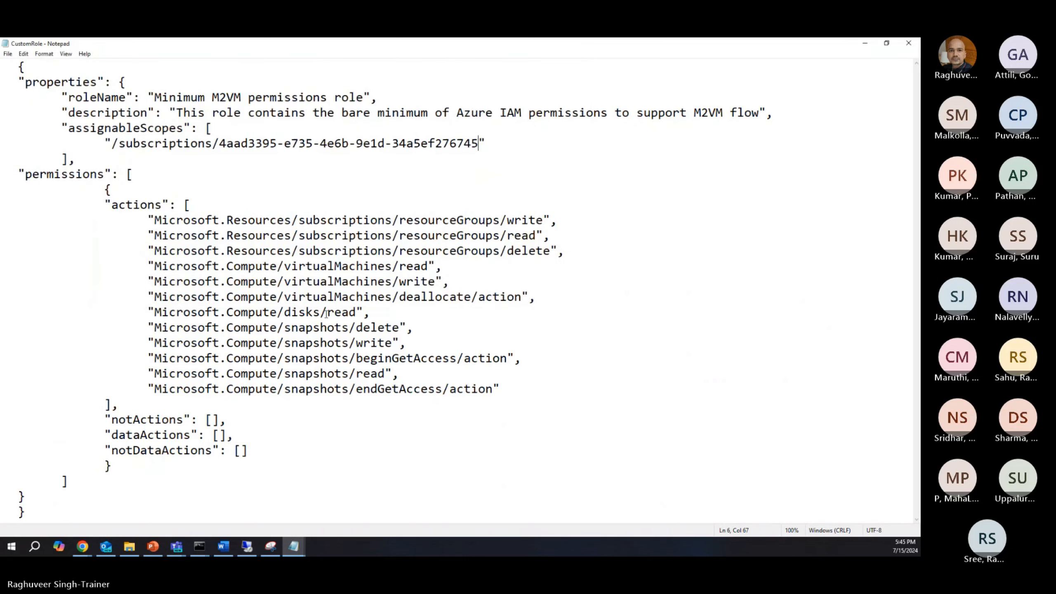
{"action": "left_click", "coordinate": [908, 42]}
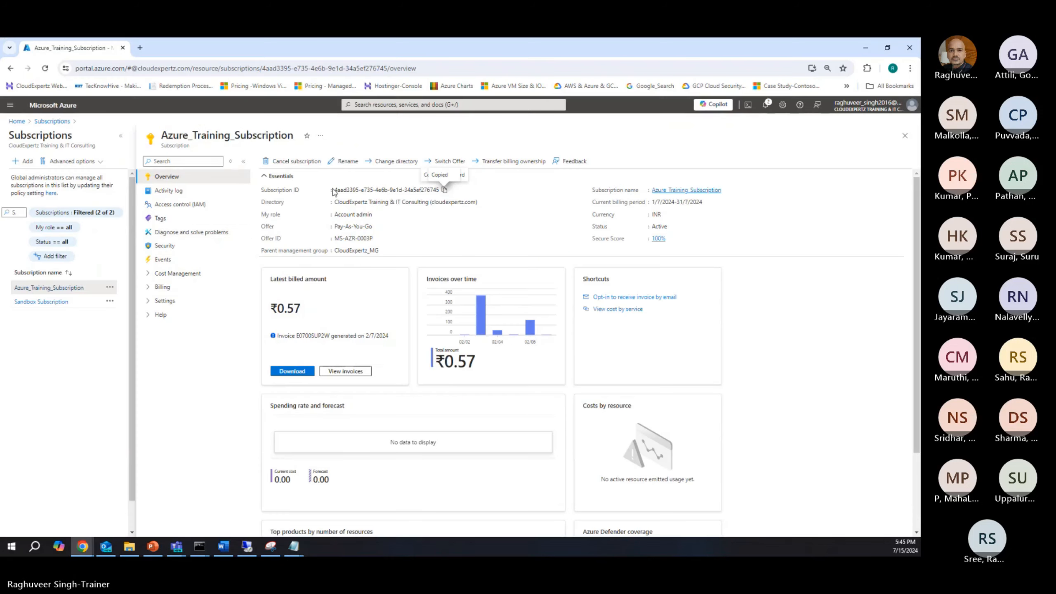
Step: Start a new custom role from the Azure_Training_Subscription's access control and name it CustomRoleforM2VMService
{"action": "left_click", "coordinate": [166, 206]}
{"action": "left_click", "coordinate": [275, 161]}
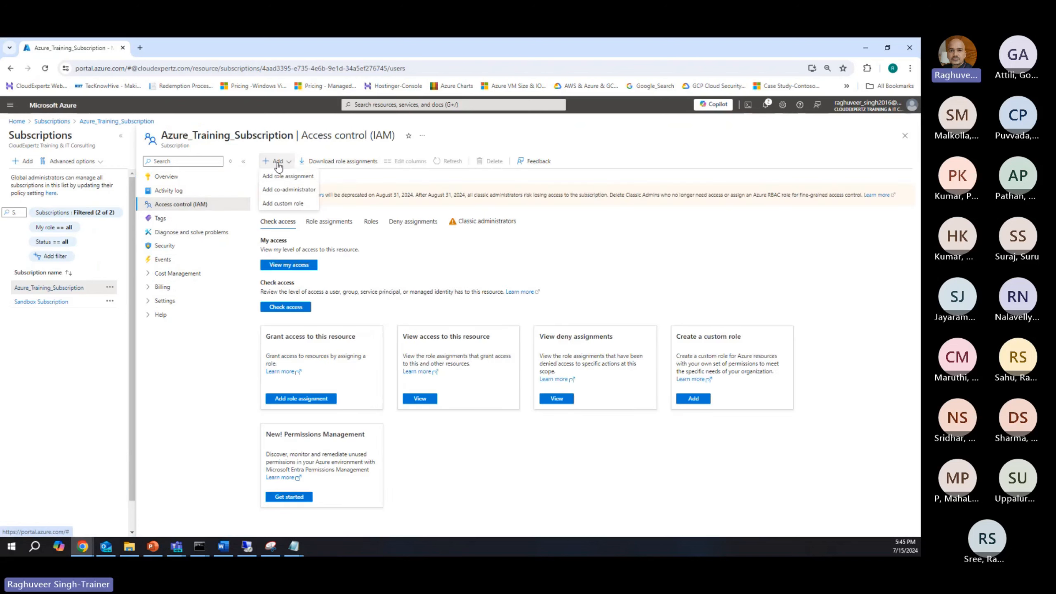
{"action": "left_click", "coordinate": [279, 203]}
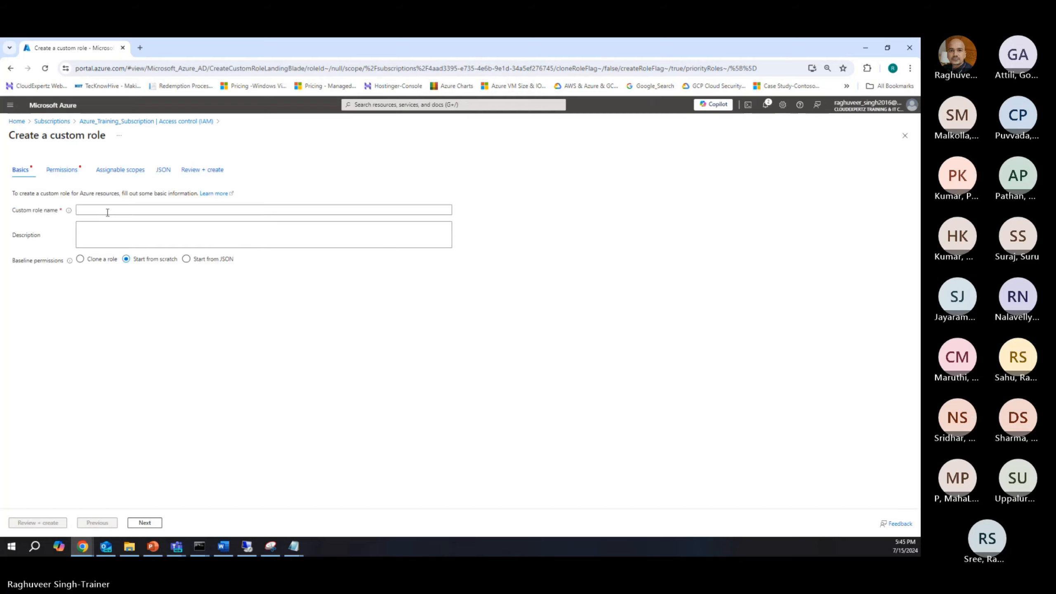
{"action": "left_click", "coordinate": [108, 210]}
{"action": "type", "text": "Customer"}
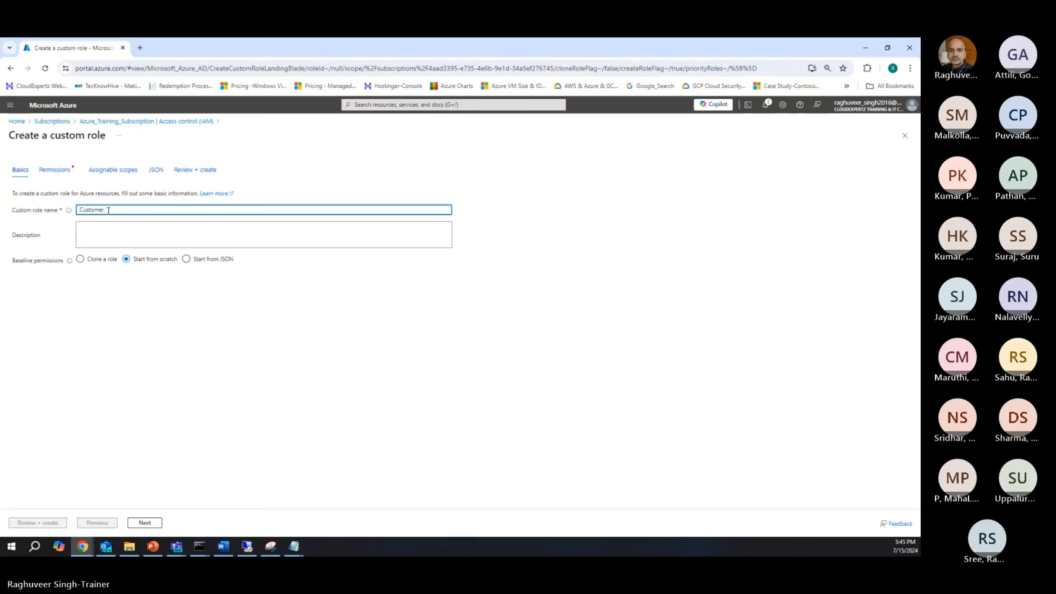
{"action": "key", "text": "BackSpace"}
{"action": "key", "text": "BackSpace"}
{"action": "type", "text": "RoleforM2VM"}
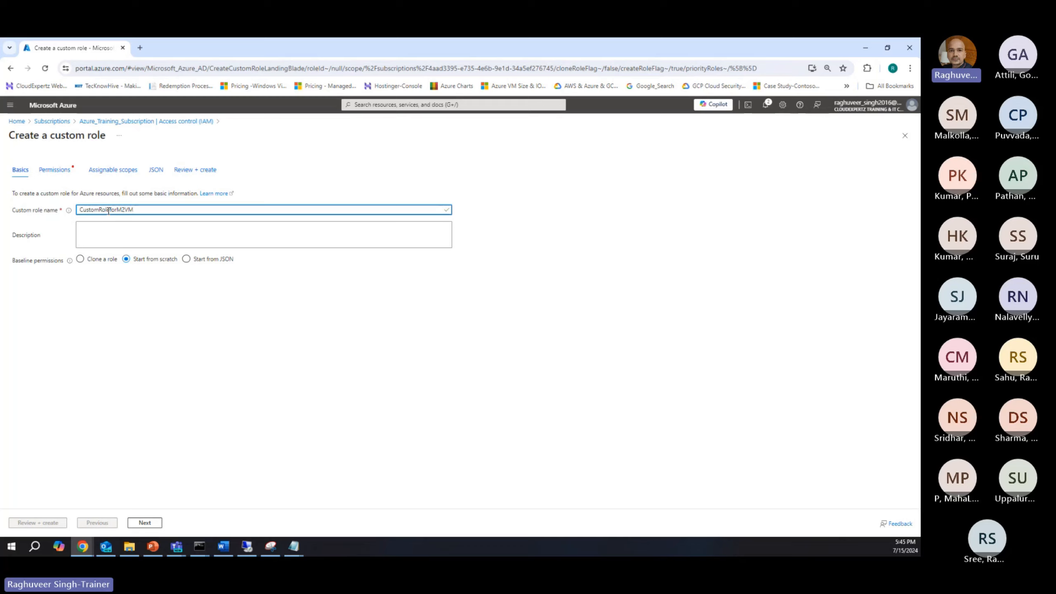
{"action": "type", "text": "Service"}
Step: Set the custom role's baseline permissions to start from JSON and load CustomRole.json from Documents
{"action": "left_click", "coordinate": [187, 258]}
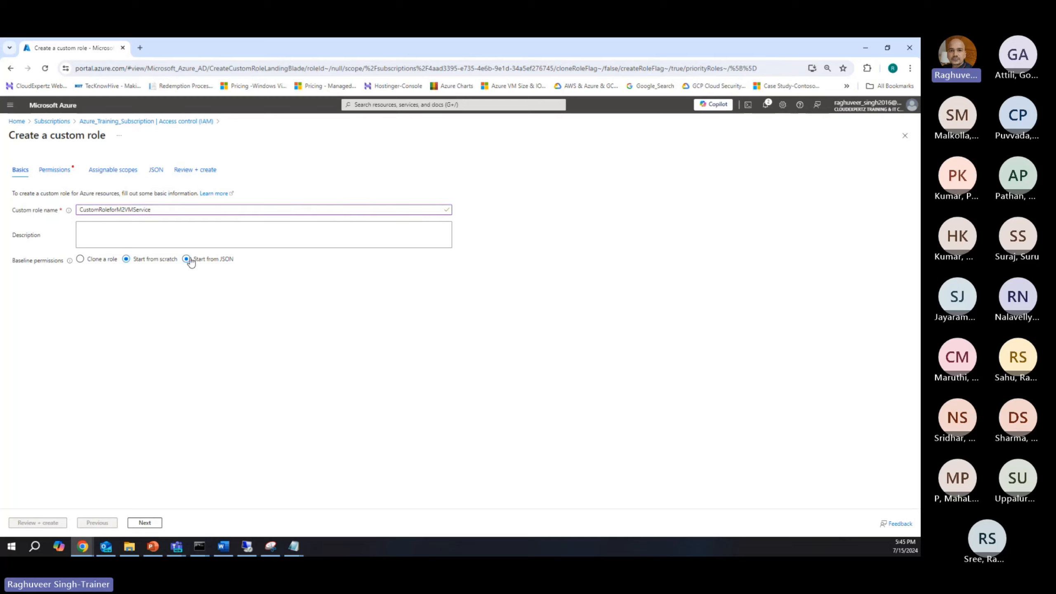
{"action": "left_click", "coordinate": [139, 280]}
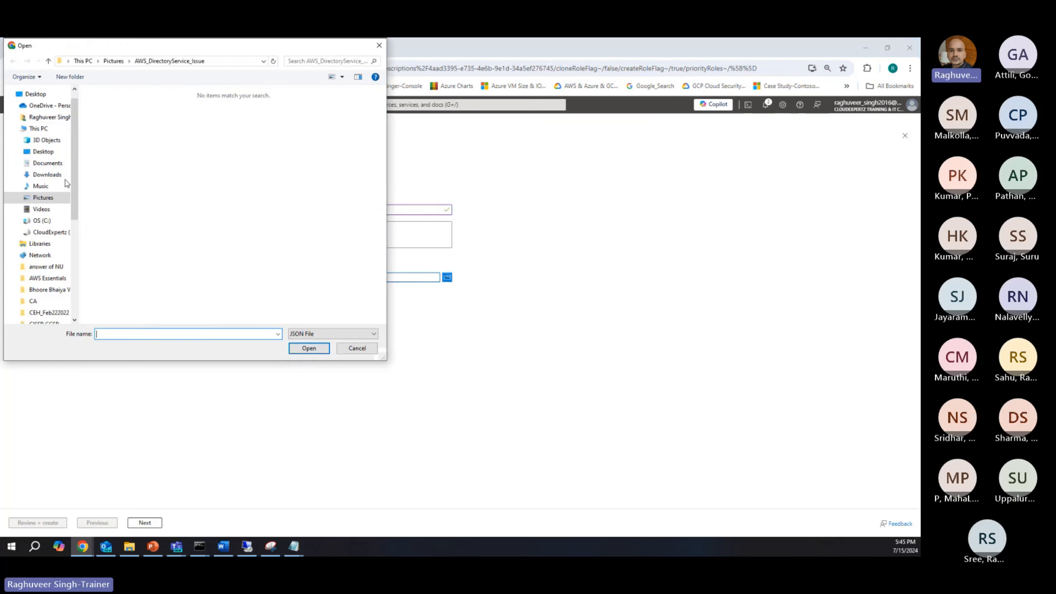
{"action": "left_click", "coordinate": [47, 163]}
{"action": "left_click", "coordinate": [120, 266]}
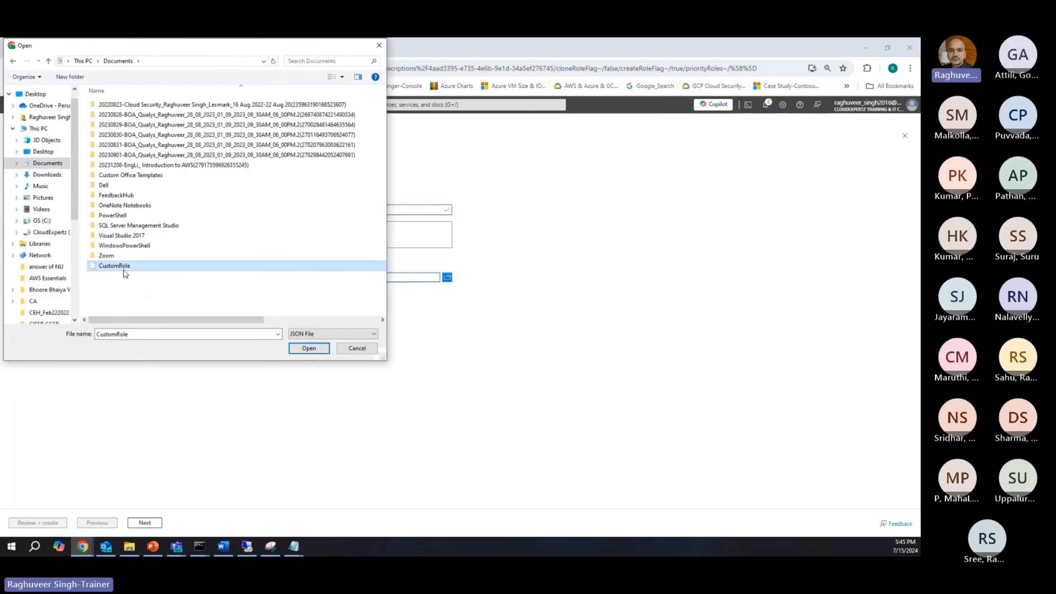
{"action": "left_click", "coordinate": [317, 351]}
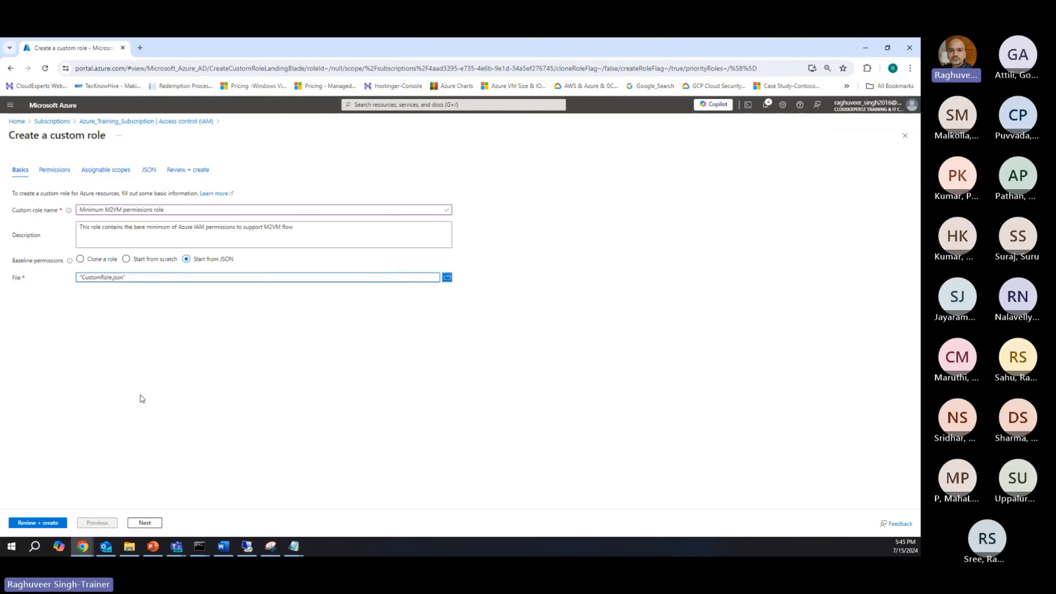
Step: Review the imported permissions and assignable scope, create the Minimum M2VM permissions role and acknowledge its creation
{"action": "left_click", "coordinate": [145, 523]}
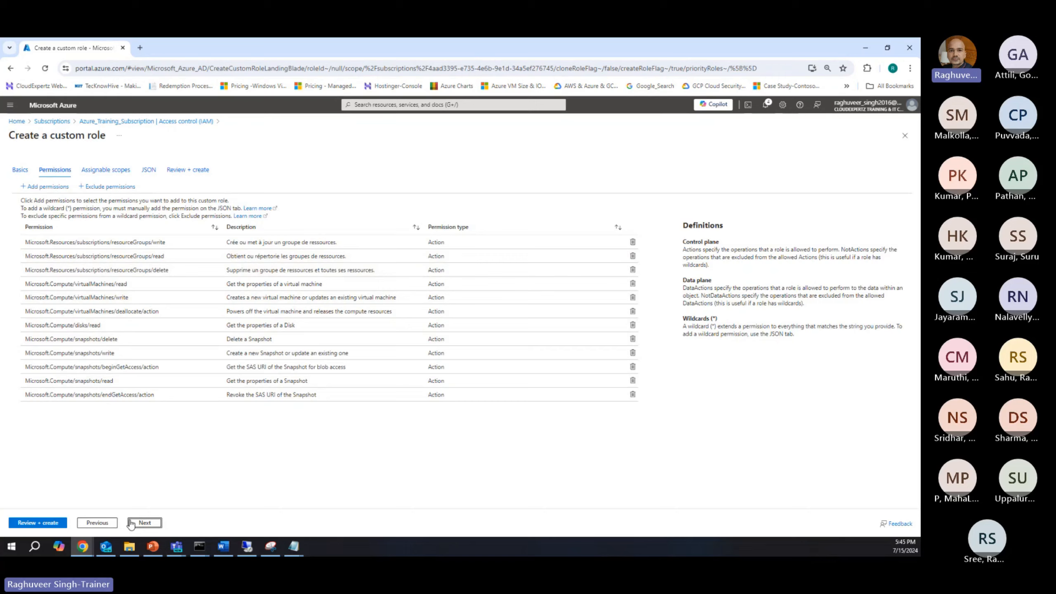
{"action": "left_click", "coordinate": [146, 523]}
{"action": "left_click", "coordinate": [37, 523]}
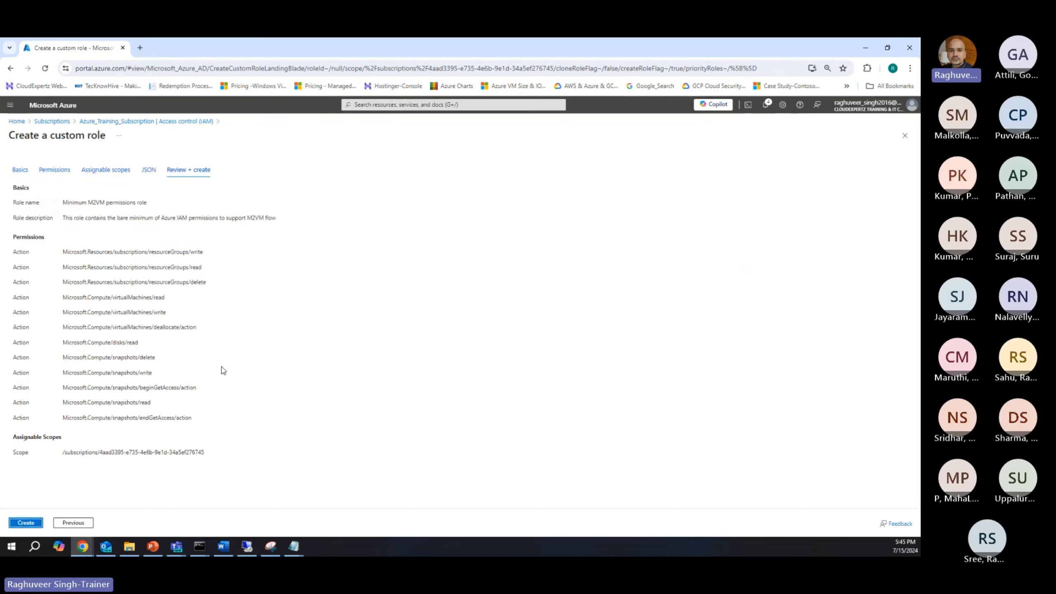
{"action": "left_click", "coordinate": [35, 524]}
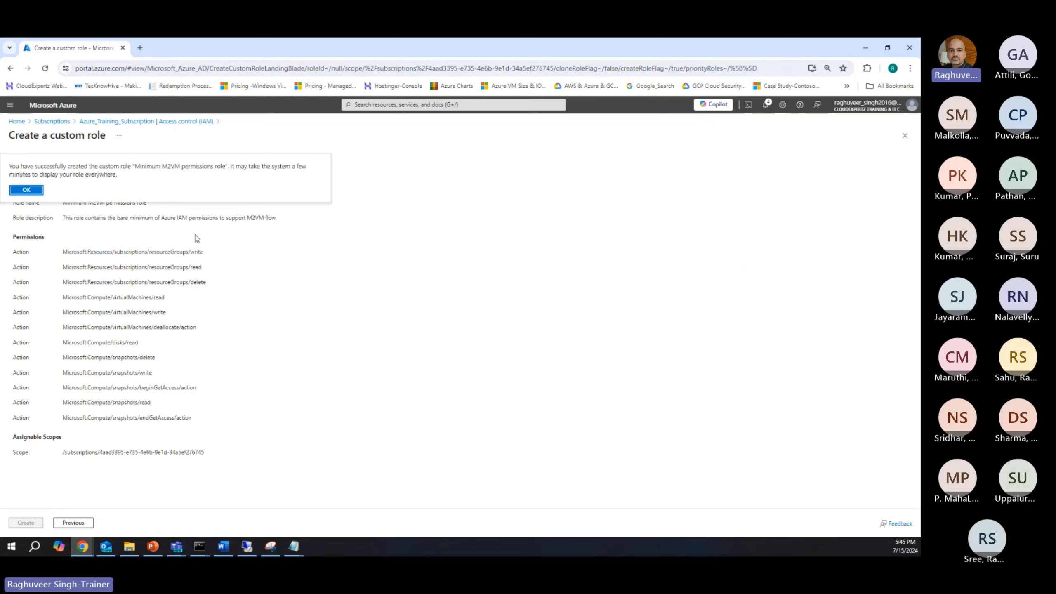
{"action": "left_click", "coordinate": [28, 190]}
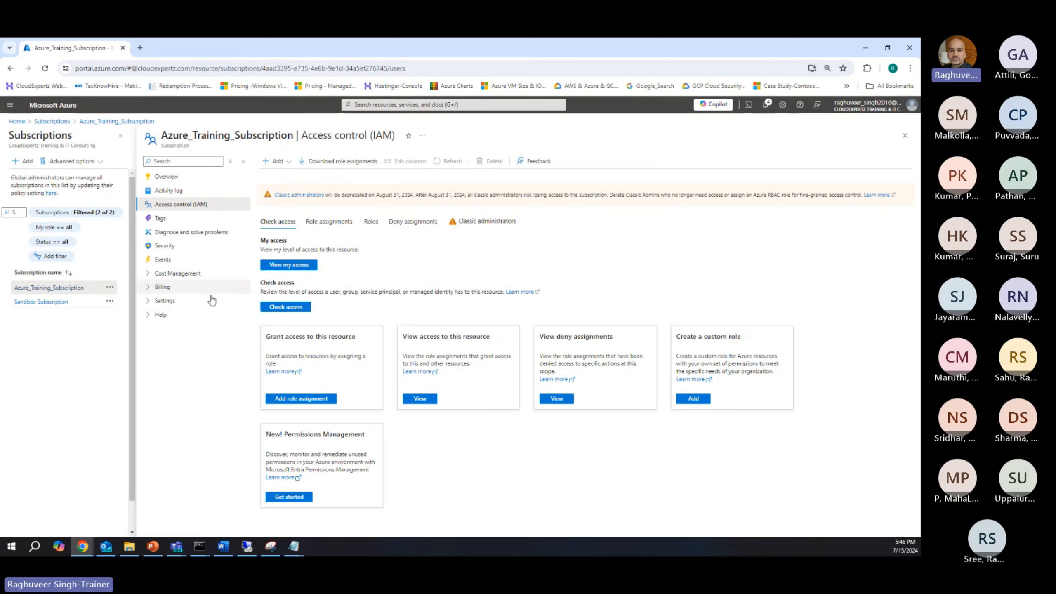
Step: Start a role assignment on the subscription, search for "minimum", select Minimum M2VM permissions role and proceed to choosing members
{"action": "left_click", "coordinate": [275, 162]}
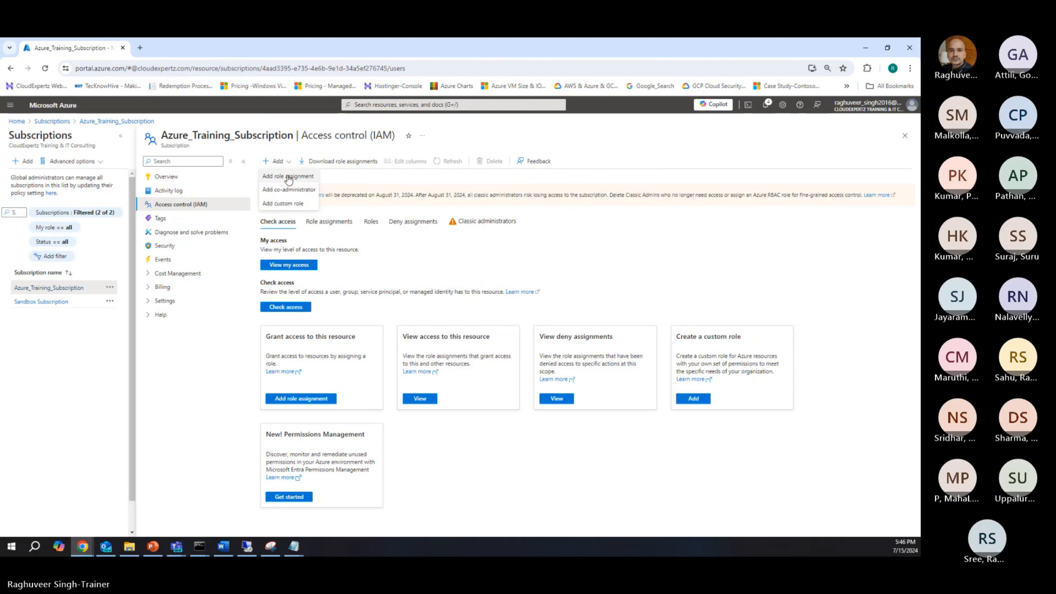
{"action": "left_click", "coordinate": [286, 177]}
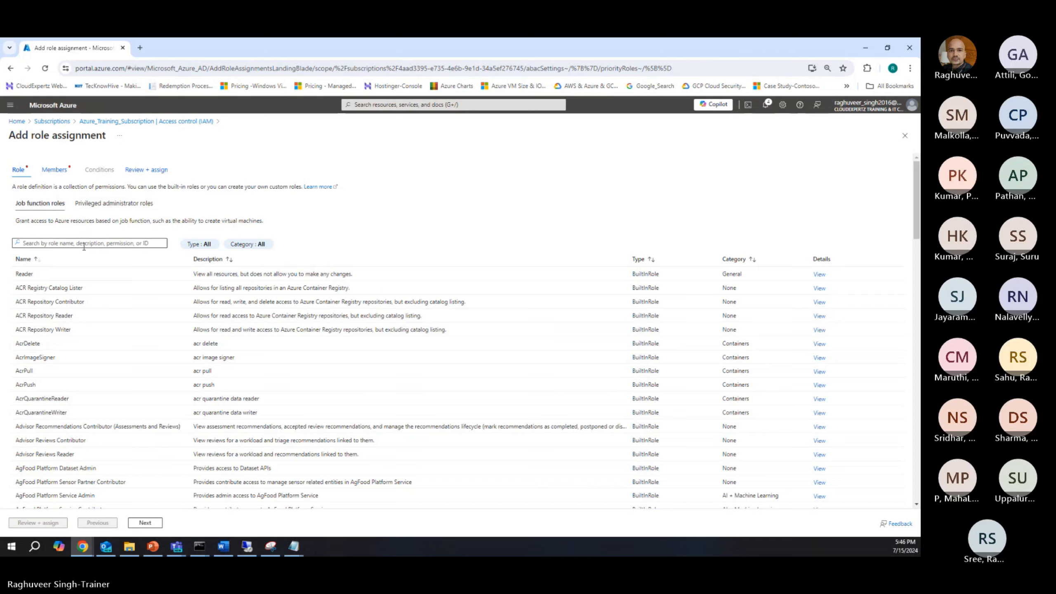
{"action": "left_click", "coordinate": [69, 245]}
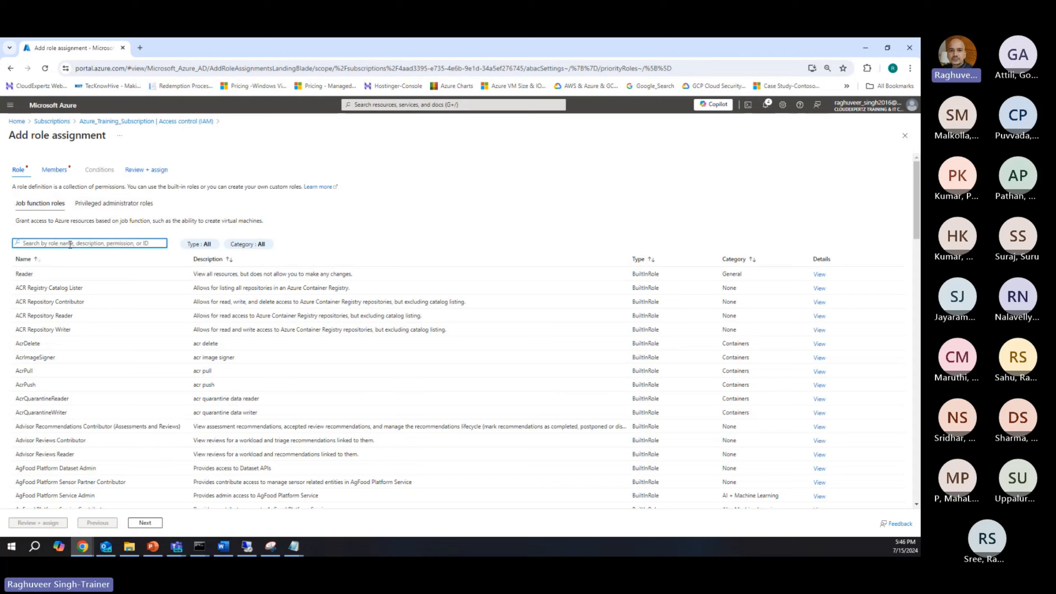
{"action": "type", "text": "mv2m"}
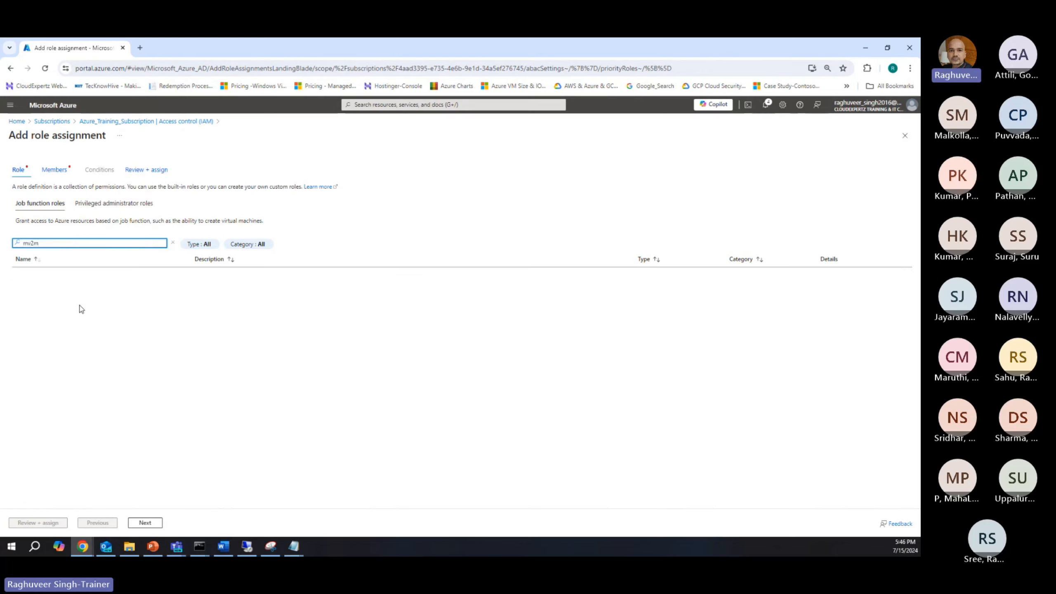
{"action": "key", "text": "BackSpace"}
{"action": "key", "text": "BackSpace"}
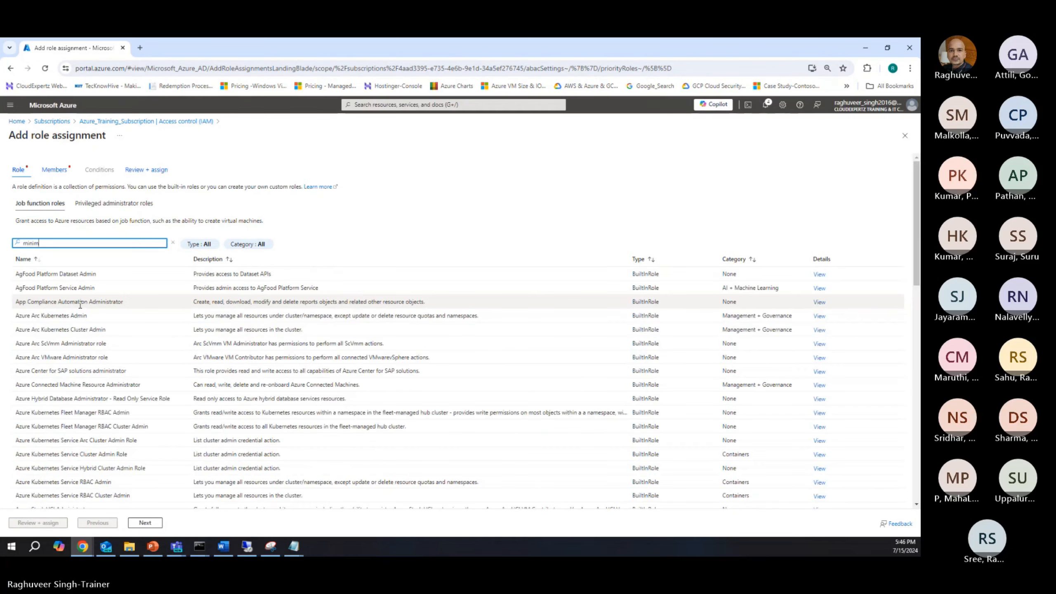
{"action": "left_click", "coordinate": [57, 273]}
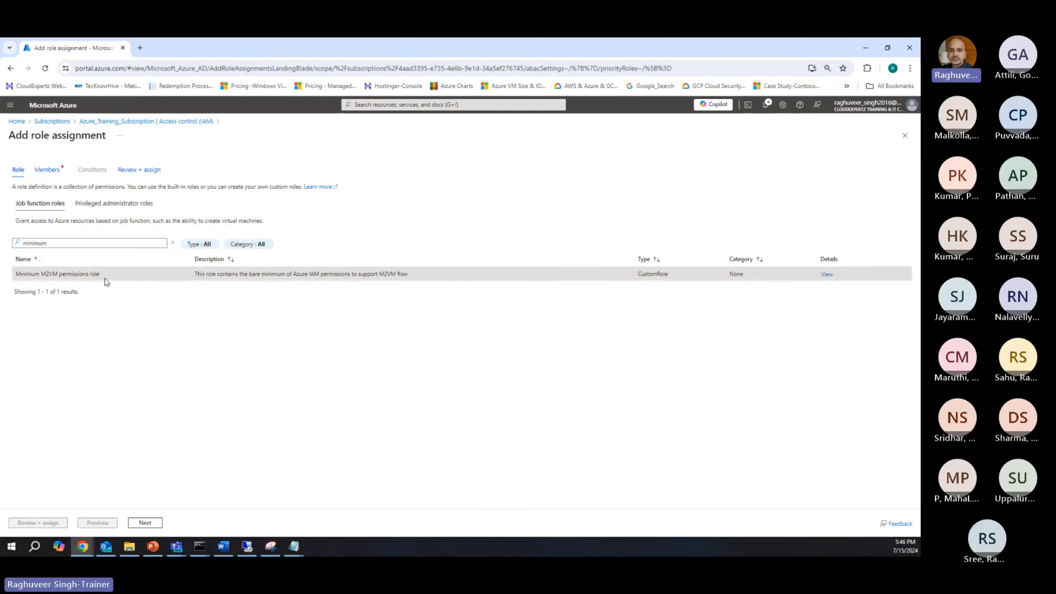
{"action": "left_click", "coordinate": [145, 522]}
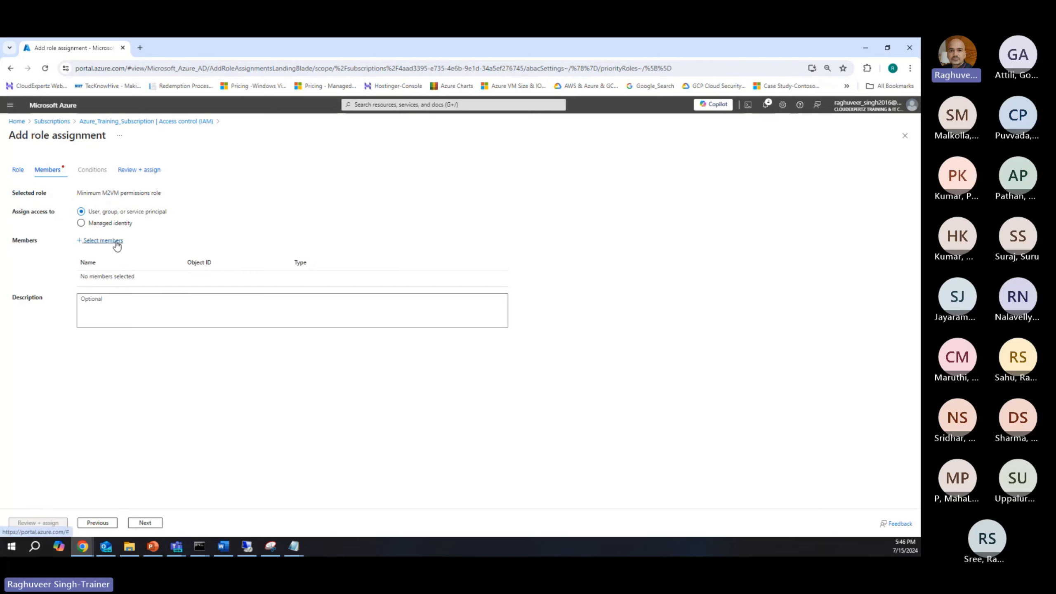
Step: Open member selection for the Minimum M2VM permissions role and search for "GCP" and "mig"
{"action": "left_click", "coordinate": [116, 244]}
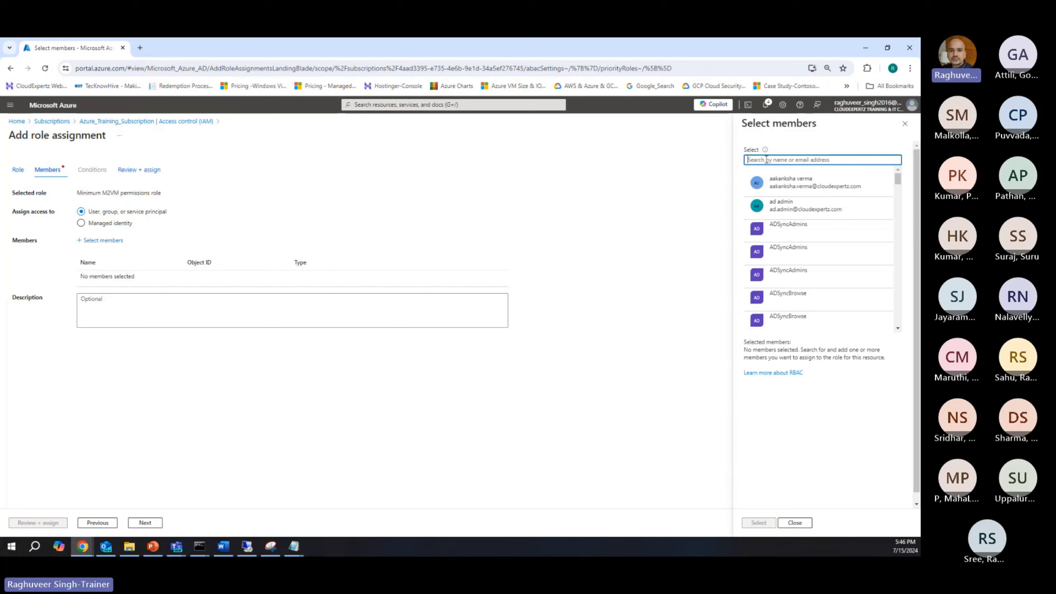
{"action": "type", "text": "GCP"}
{"action": "key", "text": "BackSpace"}
{"action": "key", "text": "BackSpace"}
{"action": "key", "text": "BackSpace"}
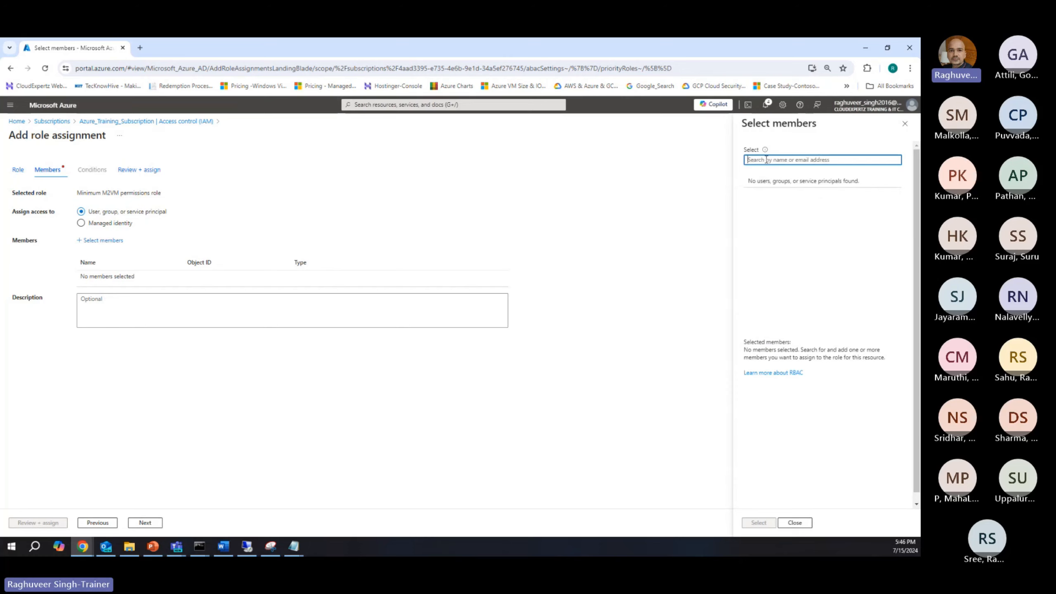
{"action": "type", "text": "mig"}
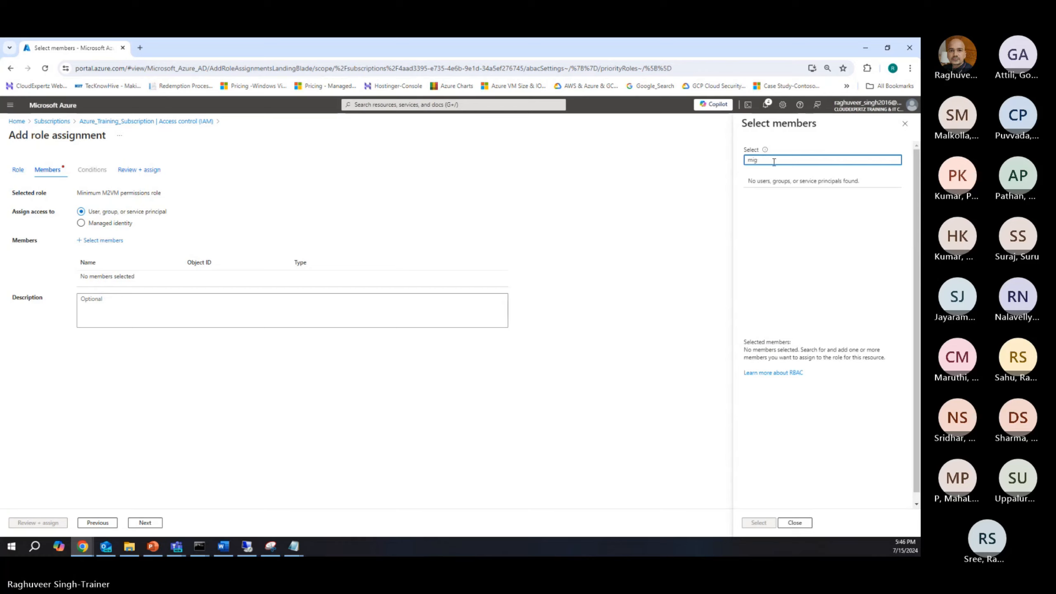
Step: Search the members for names starting with "Te", then clear the search and browse the full member list
{"action": "key", "text": "BackSpace"}
{"action": "key", "text": "BackSpace"}
{"action": "key", "text": "BackSpace"}
{"action": "type", "text": "Te"}
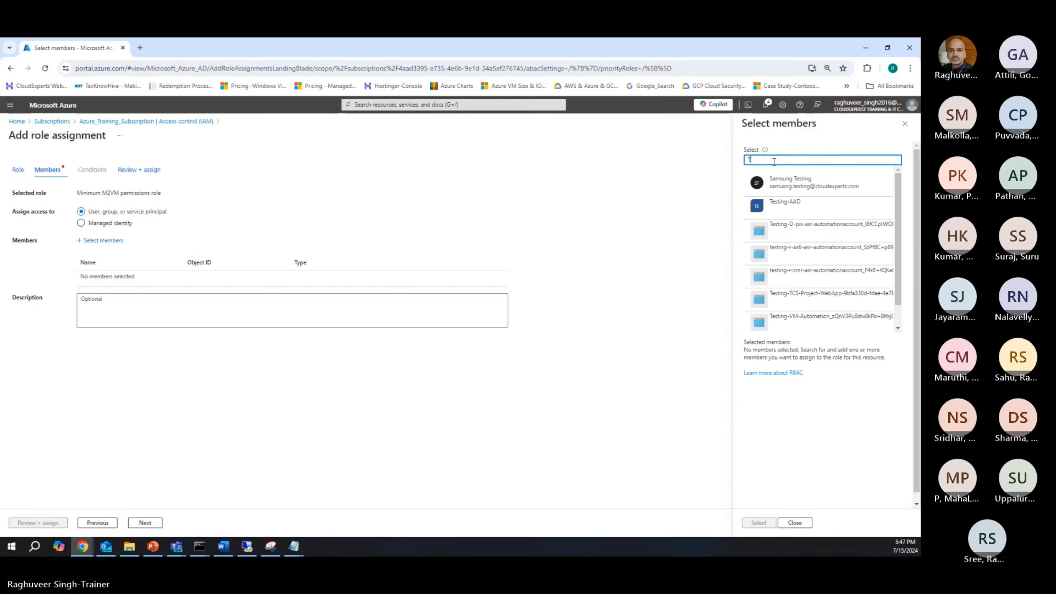
{"action": "key", "text": "BackSpace"}
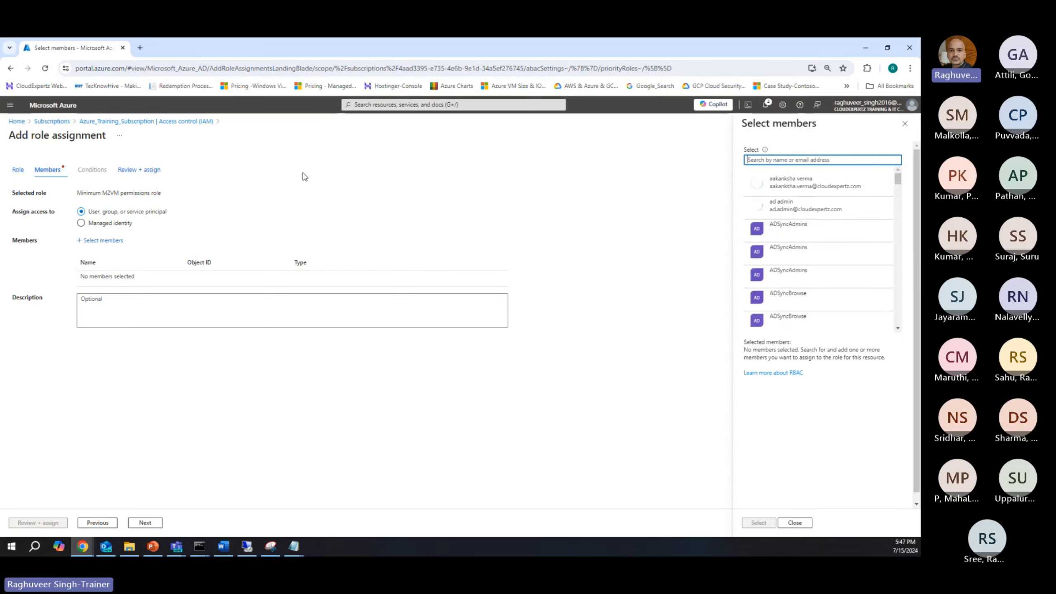
{"action": "scroll", "coordinate": [854, 245], "scroll_direction": "down", "scroll_amount": 3}
{"action": "scroll", "coordinate": [854, 245], "scroll_direction": "down", "scroll_amount": 5}
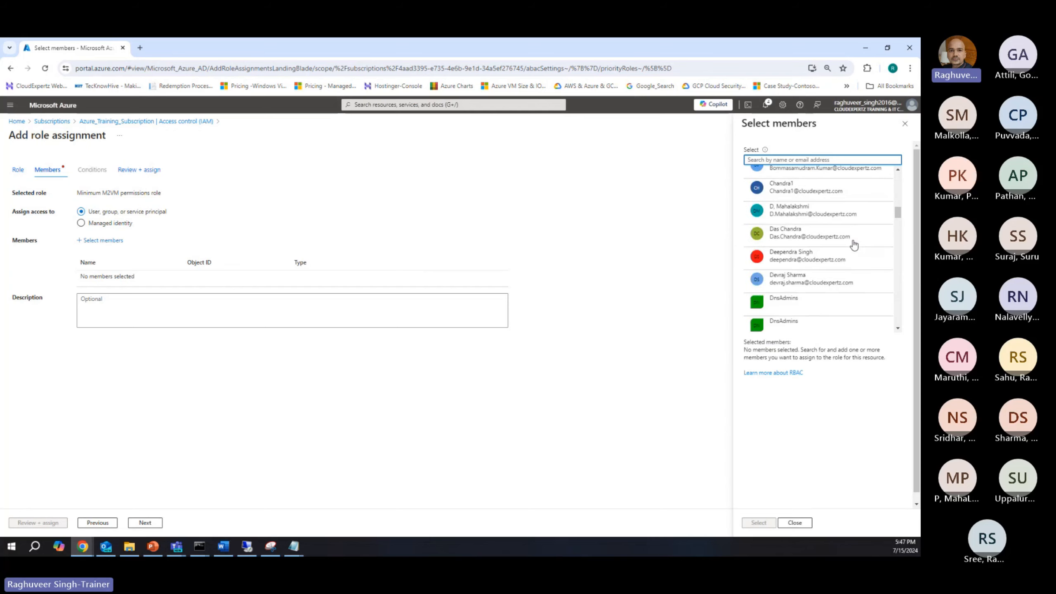
{"action": "scroll", "coordinate": [853, 245], "scroll_direction": "down", "scroll_amount": 15}
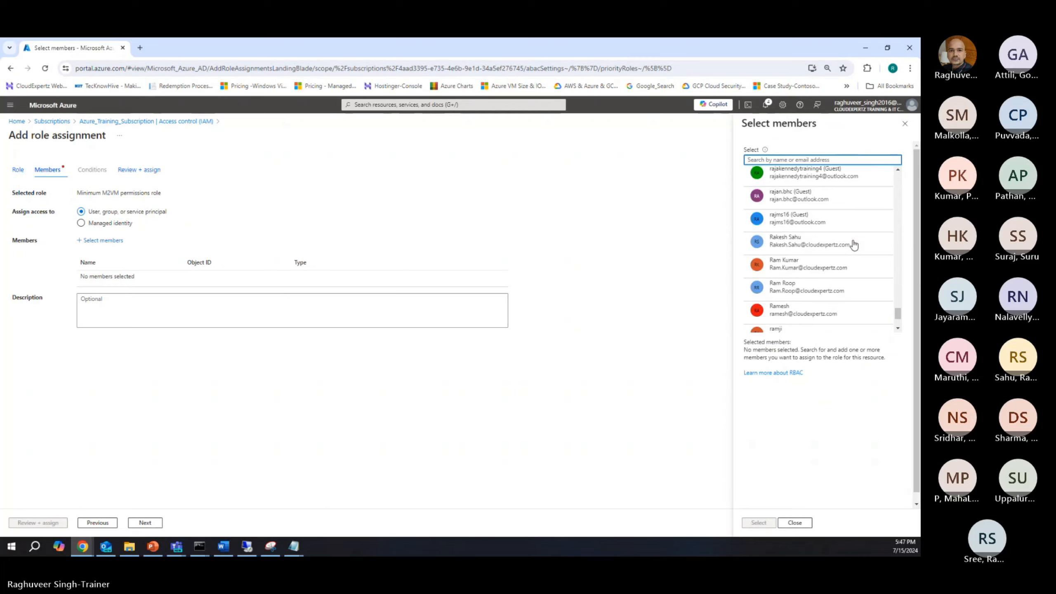
Step: Leave the role assignment, open App registrations and search all applications for "migrate"
{"action": "left_click", "coordinate": [52, 121]}
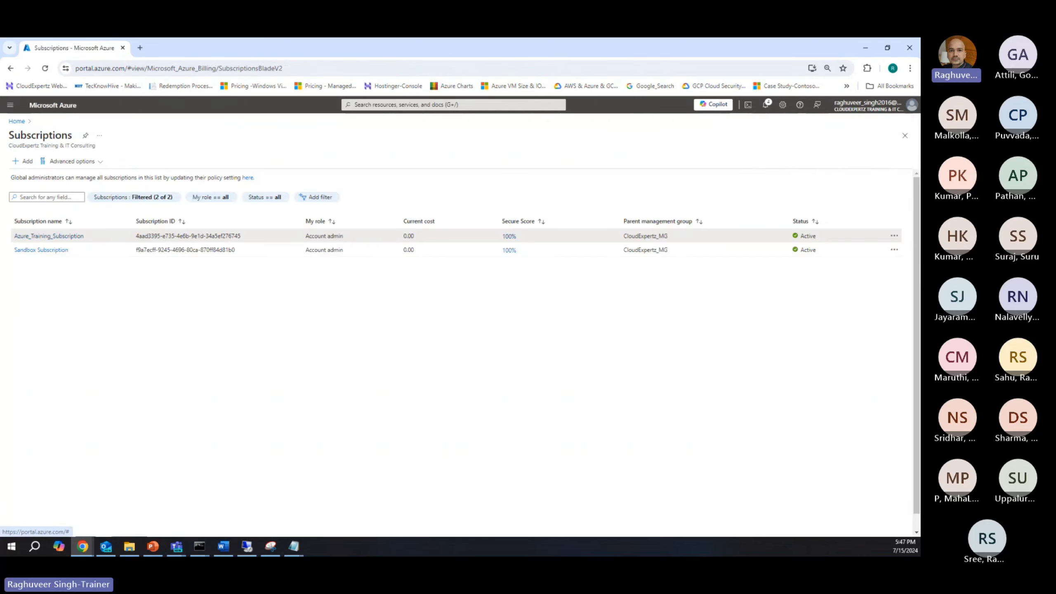
{"action": "left_click", "coordinate": [457, 104]}
{"action": "left_click", "coordinate": [416, 244]}
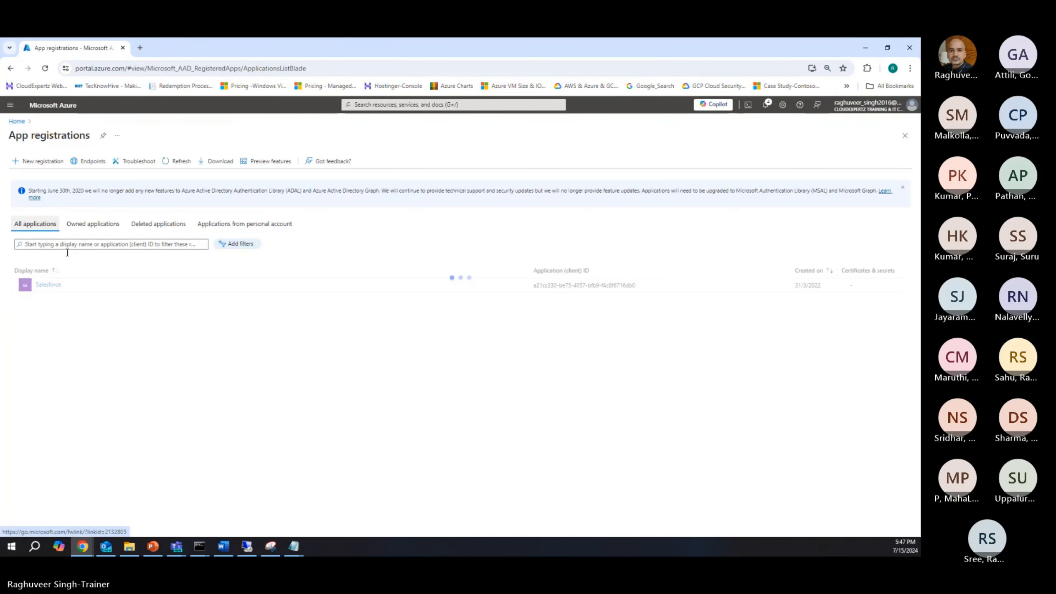
{"action": "left_click", "coordinate": [60, 244]}
{"action": "type", "text": "migrate"}
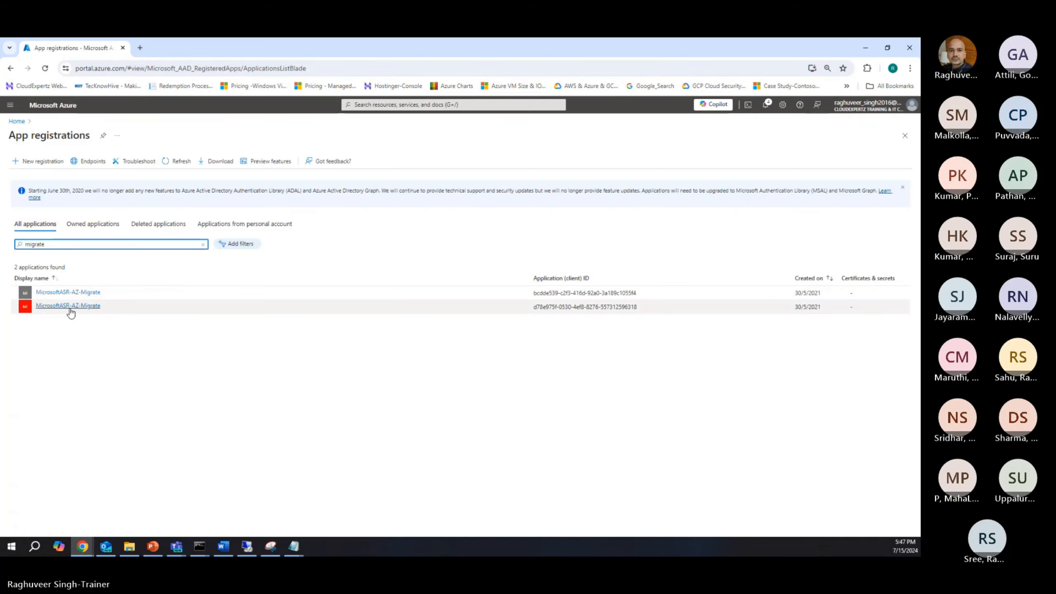
{"action": "key", "text": "BackSpace"}
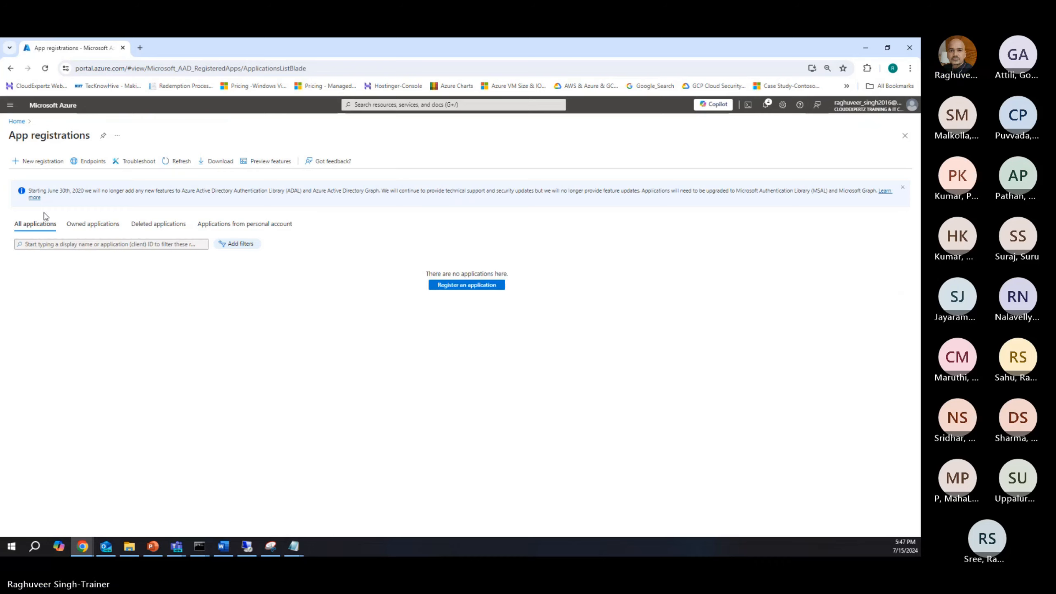
Step: Check the owned applications against all applications, then filter all applications by "GCp" to locate the migration app
{"action": "left_click", "coordinate": [36, 225]}
{"action": "left_click", "coordinate": [89, 230]}
{"action": "left_click", "coordinate": [41, 229]}
{"action": "left_click", "coordinate": [72, 227]}
{"action": "left_click", "coordinate": [46, 228]}
{"action": "left_click", "coordinate": [76, 225]}
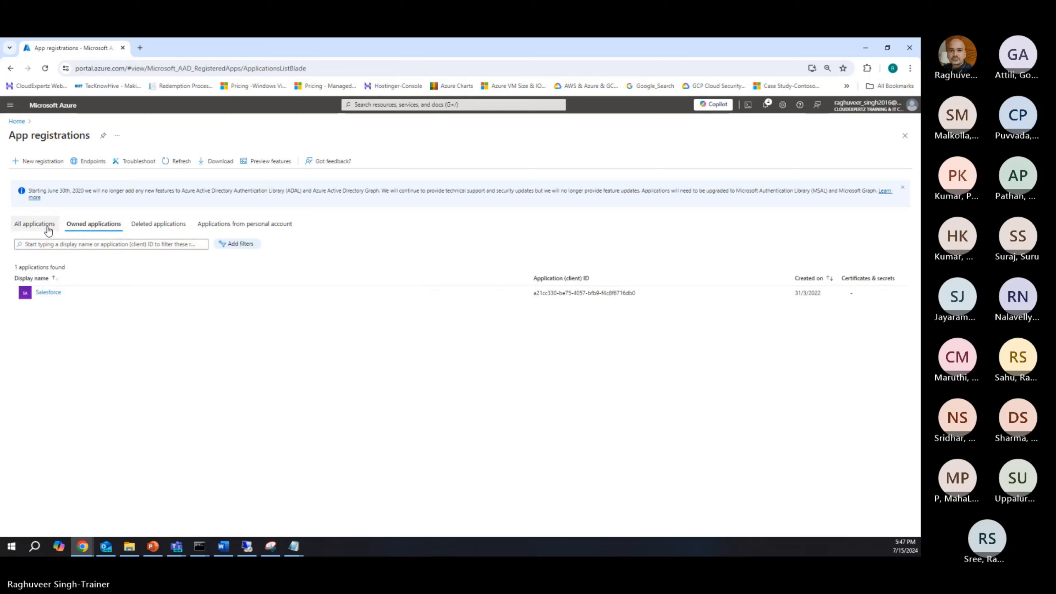
{"action": "left_click", "coordinate": [48, 231]}
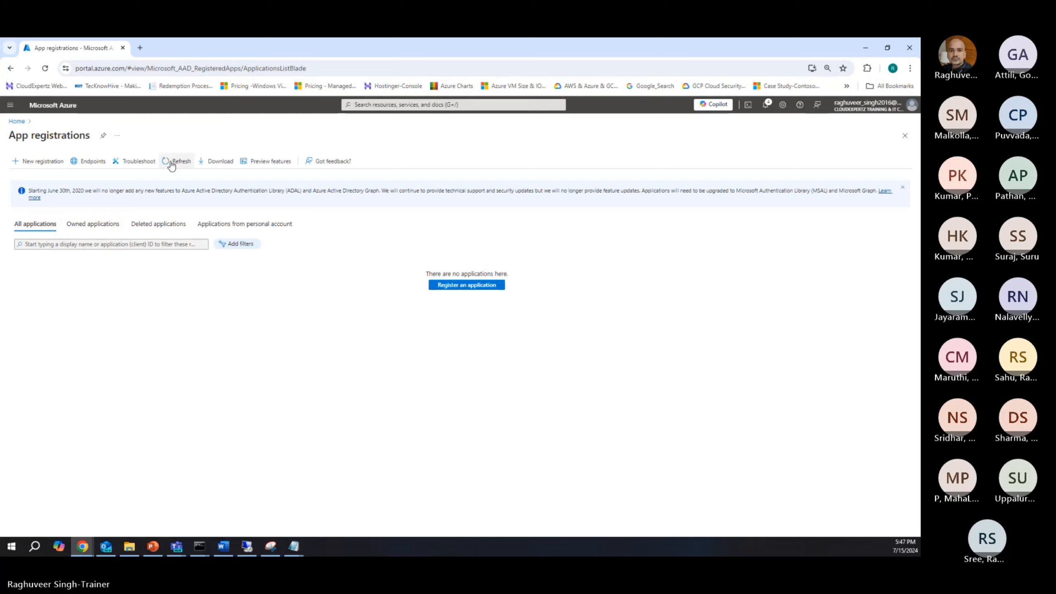
{"action": "left_click", "coordinate": [91, 245]}
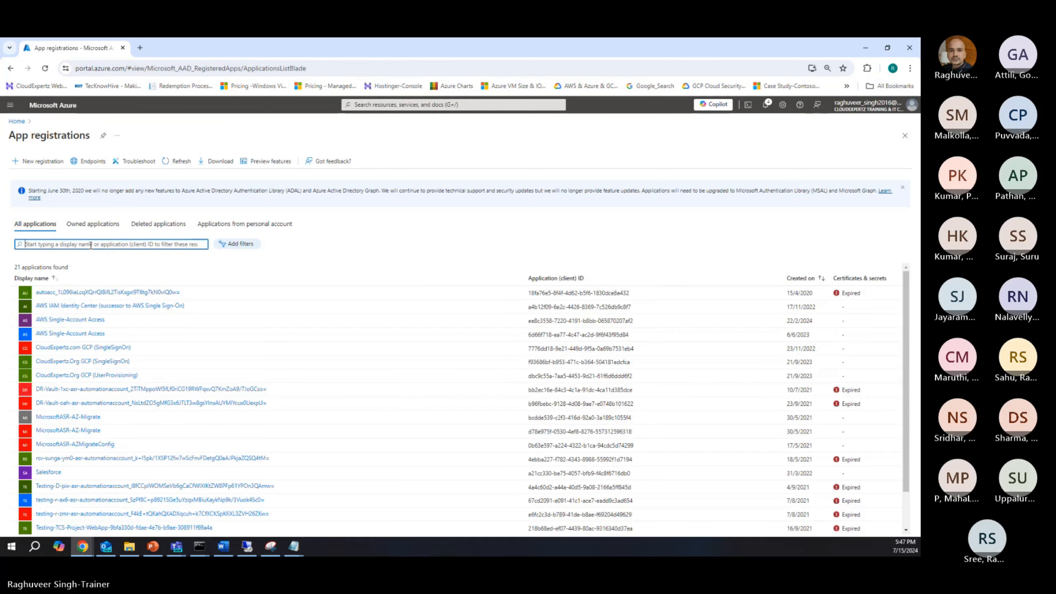
{"action": "type", "text": "GCp"}
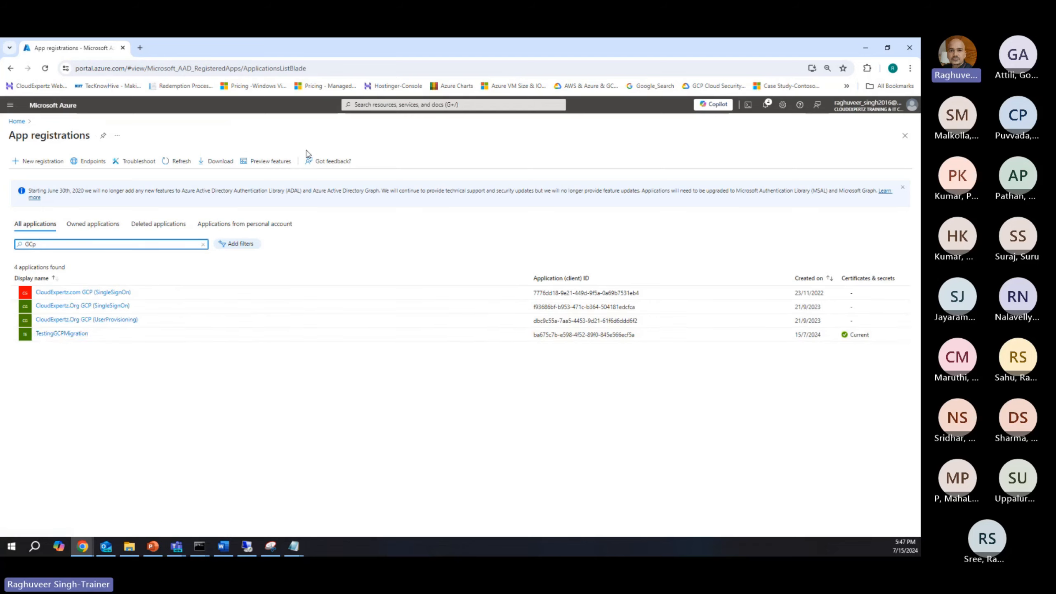
Step: Return to the Subscriptions list
{"action": "left_click", "coordinate": [366, 105]}
{"action": "left_click", "coordinate": [417, 243]}
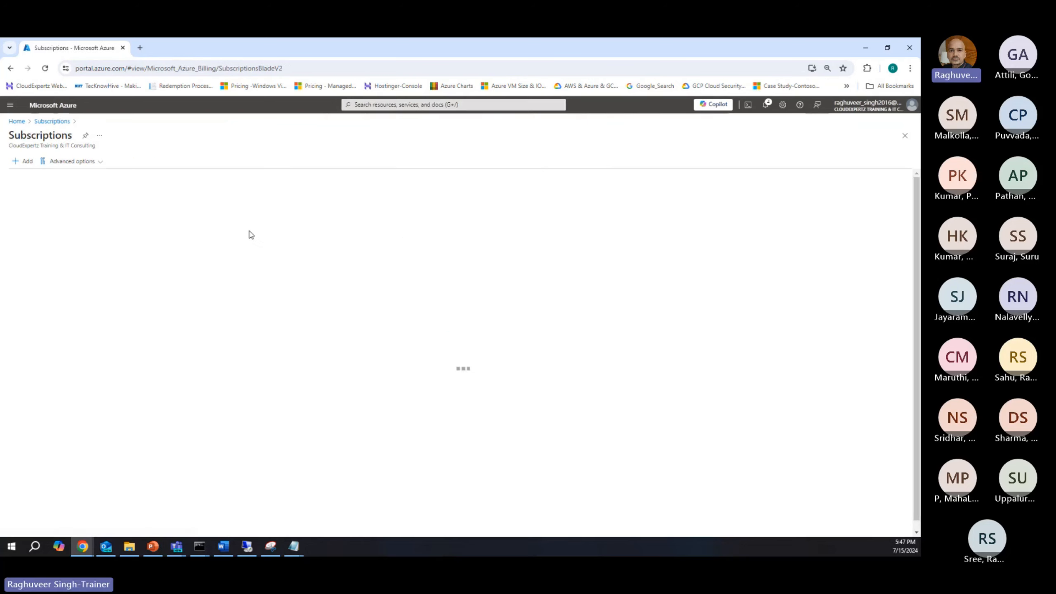
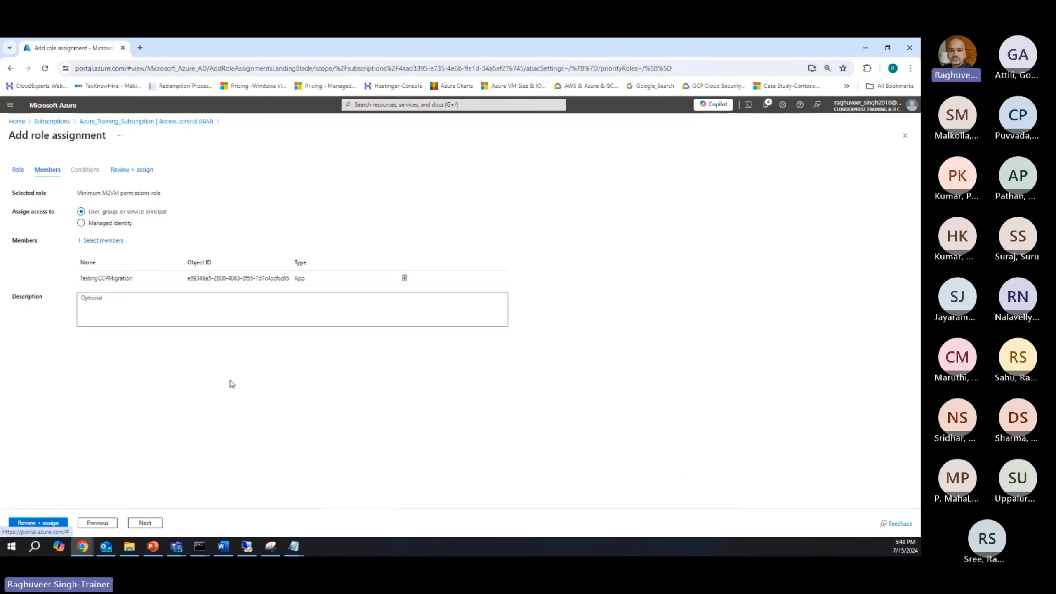
Step: Review and assign the Minimum M2VM permissions role to the TestingGCPMigration application
{"action": "left_click", "coordinate": [145, 523]}
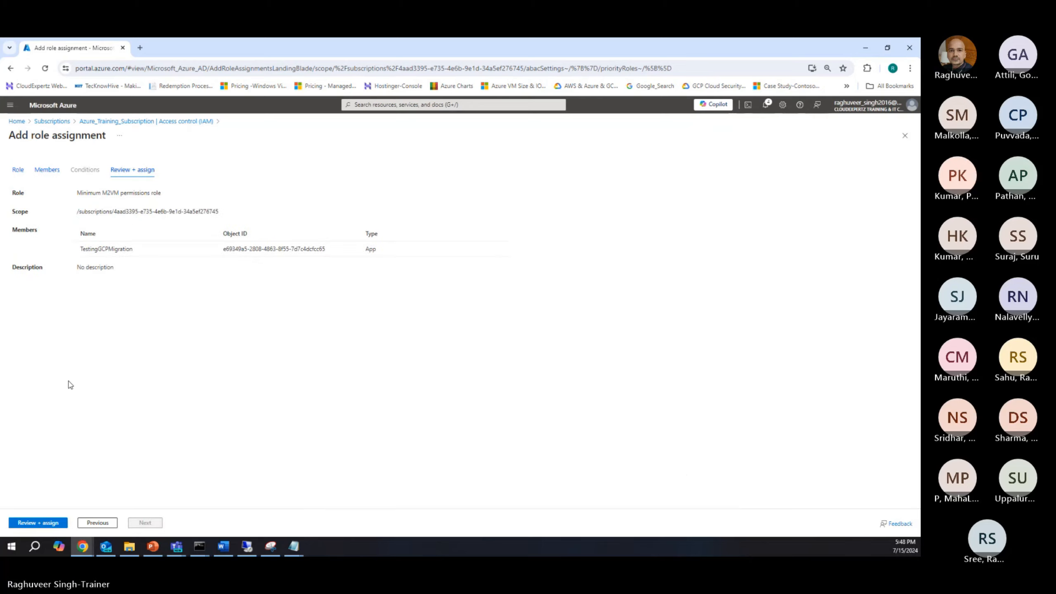
{"action": "left_click", "coordinate": [36, 522]}
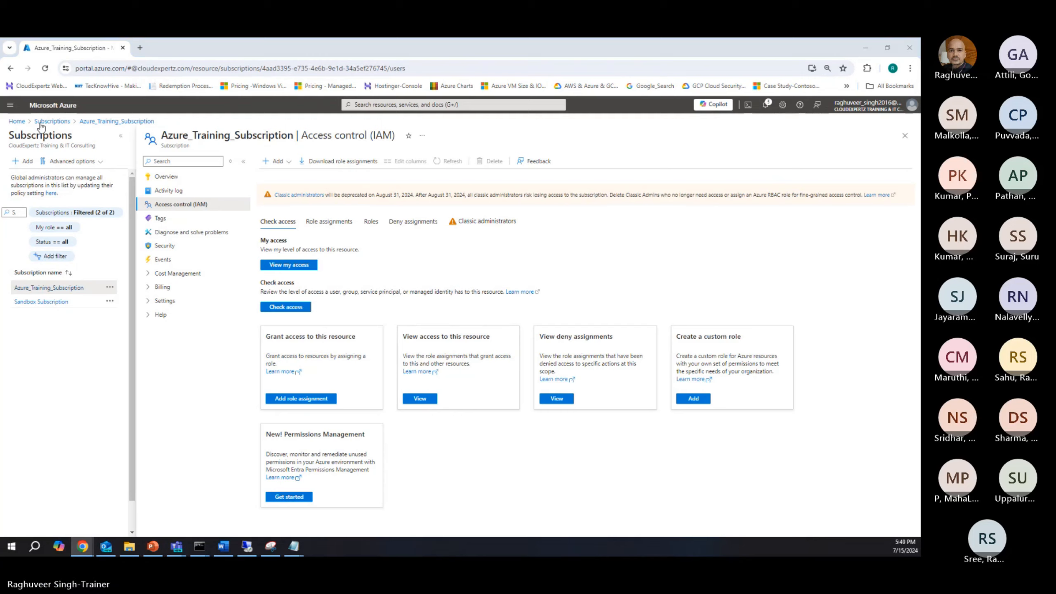
Step: Switch to the Google Cloud console, search for "migrate to" and open Migrate to Virtual Machines
{"action": "mouse_move", "coordinate": [83, 546]}
{"action": "left_click_drag", "start_coordinate": [339, 39], "coordinate": [458, 252]}
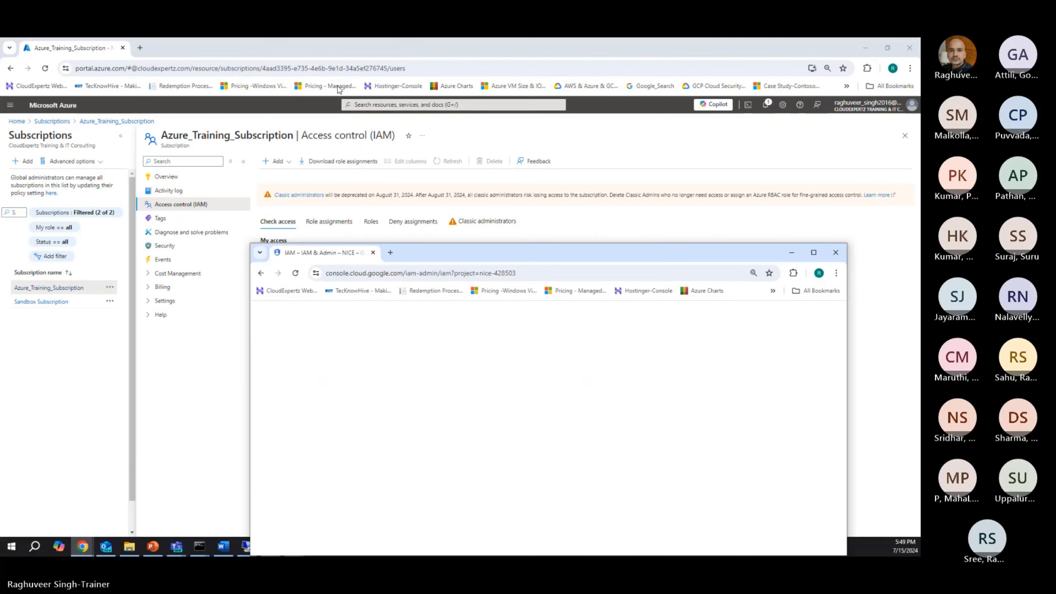
{"action": "double_click", "coordinate": [457, 252]}
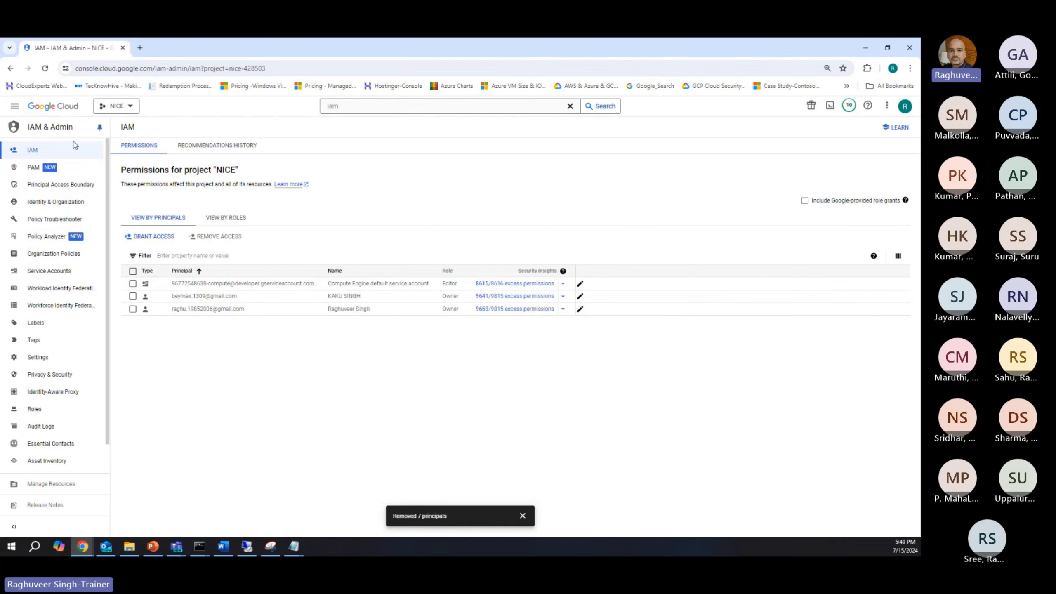
{"action": "left_click", "coordinate": [425, 106]}
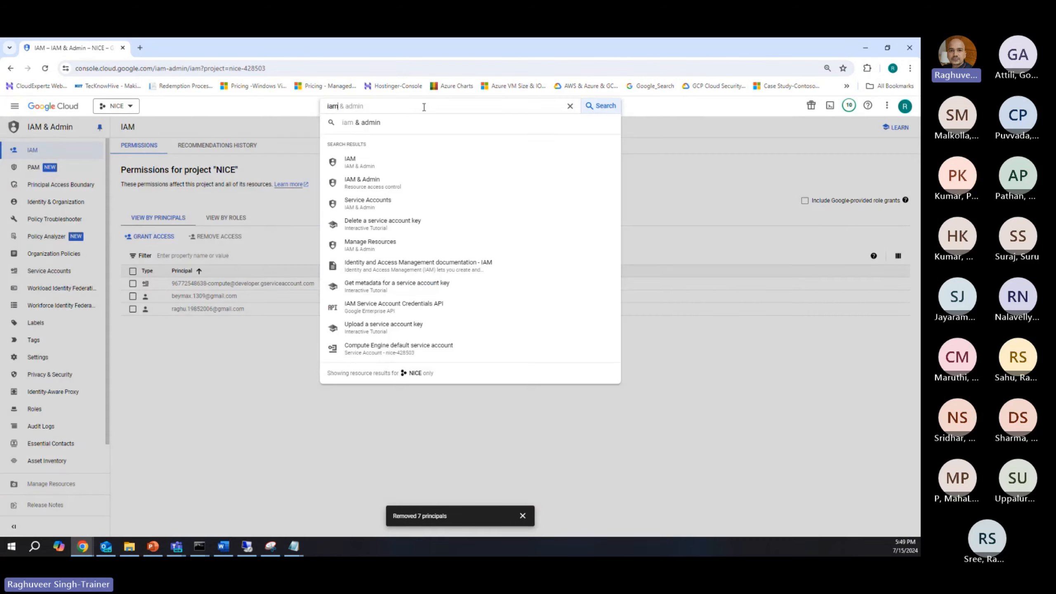
{"action": "type", "text": "migr"}
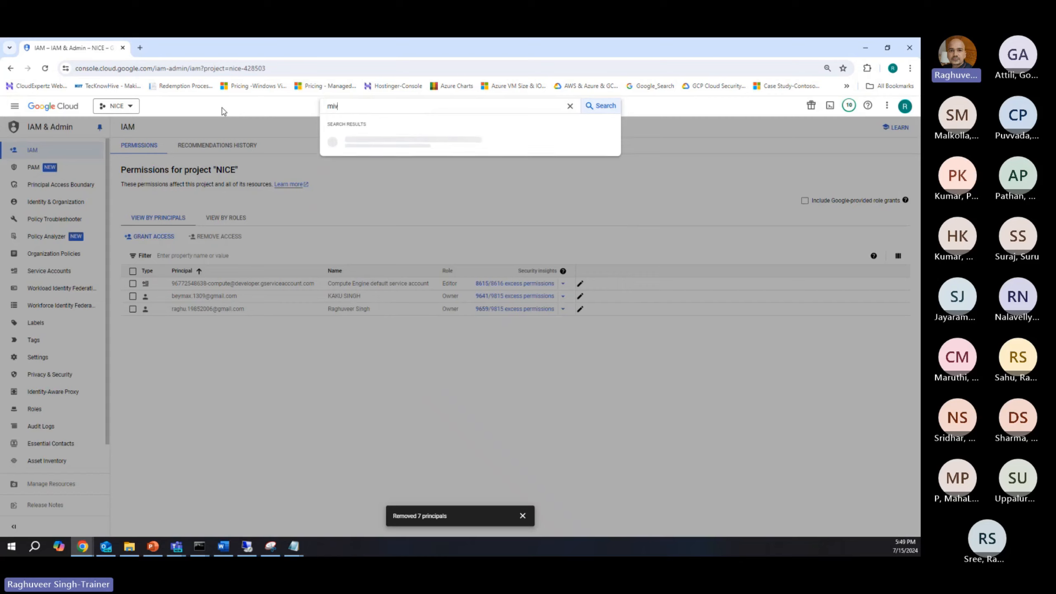
{"action": "type", "text": "ate to"}
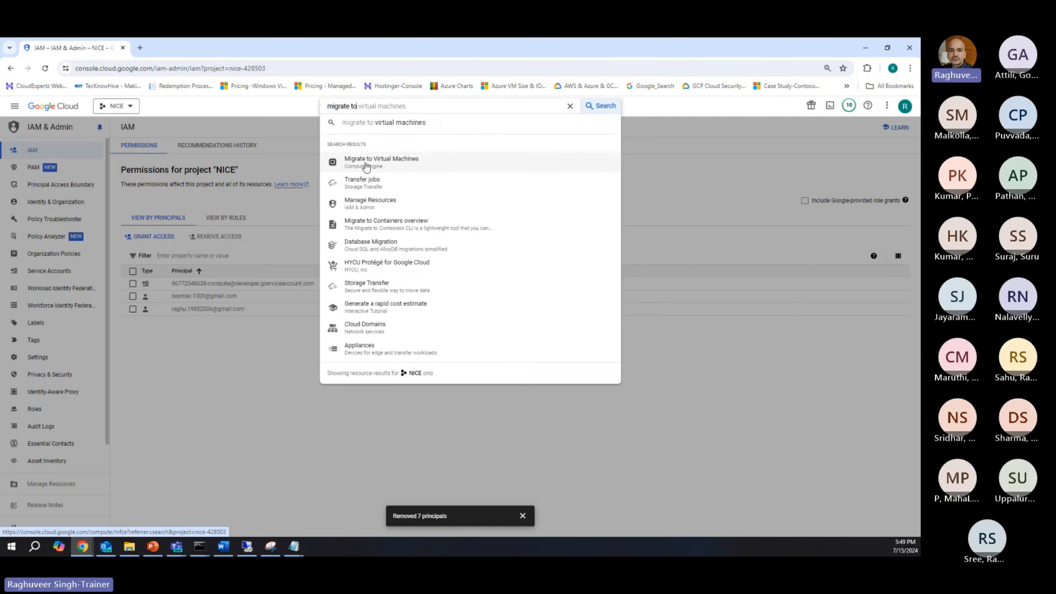
{"action": "left_click", "coordinate": [366, 163]}
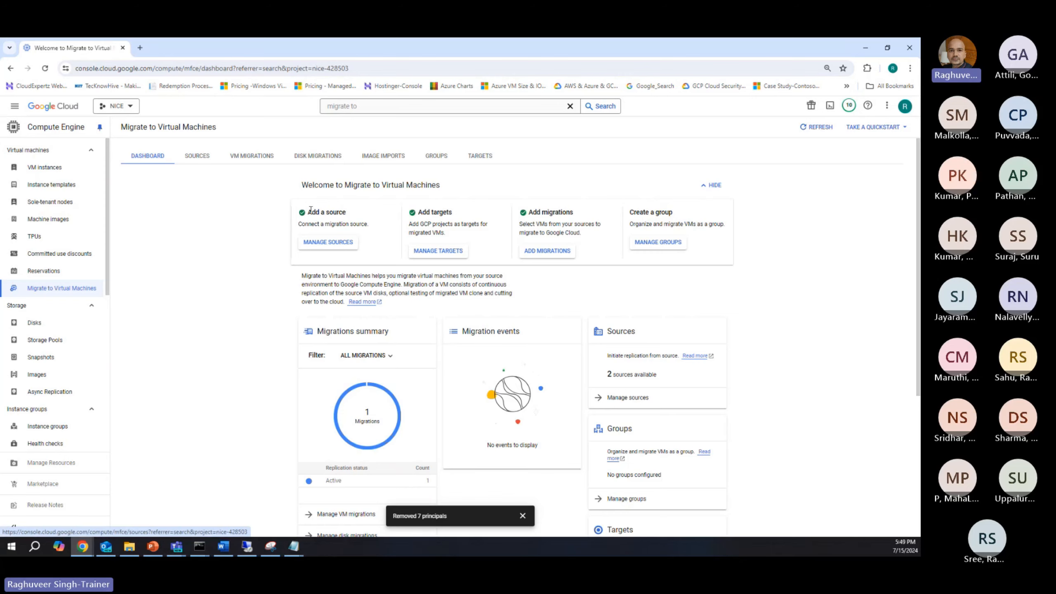
Step: Start a new Azure source in the migration sources and name it m2vm-nexturn
{"action": "left_click", "coordinate": [324, 243]}
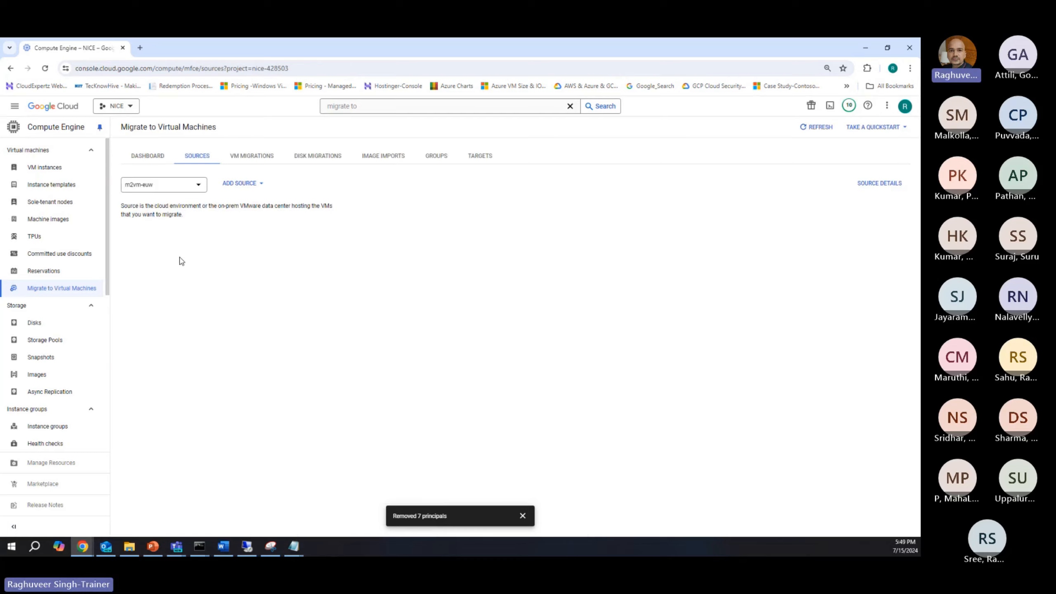
{"action": "left_click", "coordinate": [236, 183]}
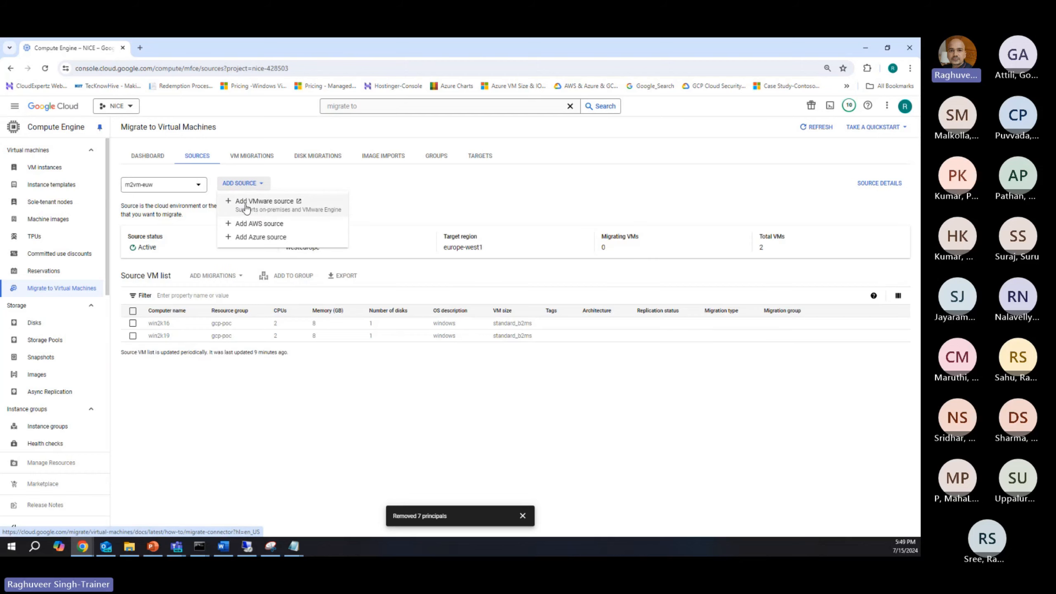
{"action": "left_click", "coordinate": [267, 240]}
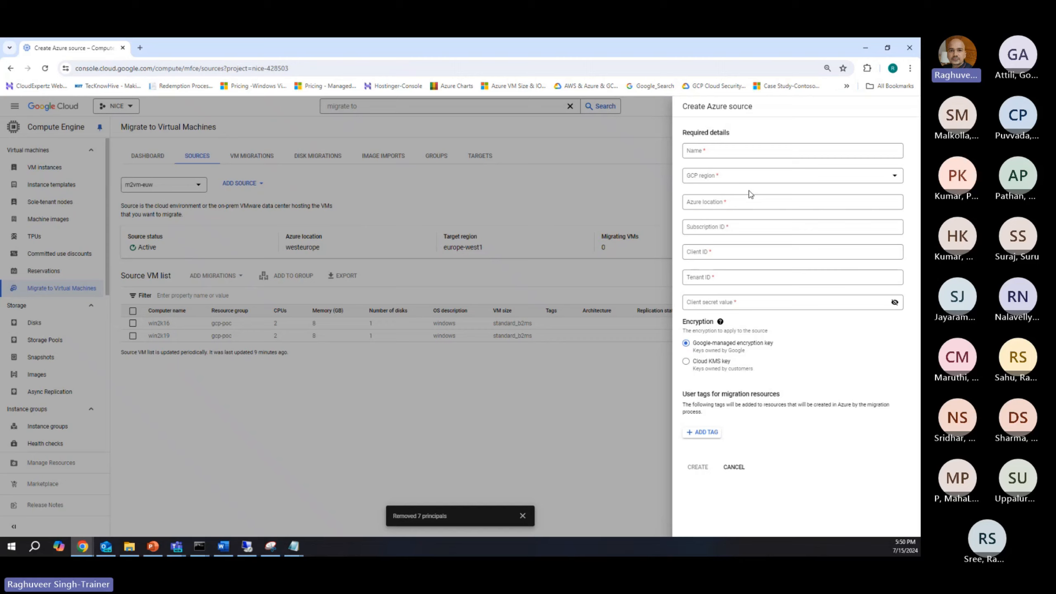
{"action": "left_click", "coordinate": [722, 150]}
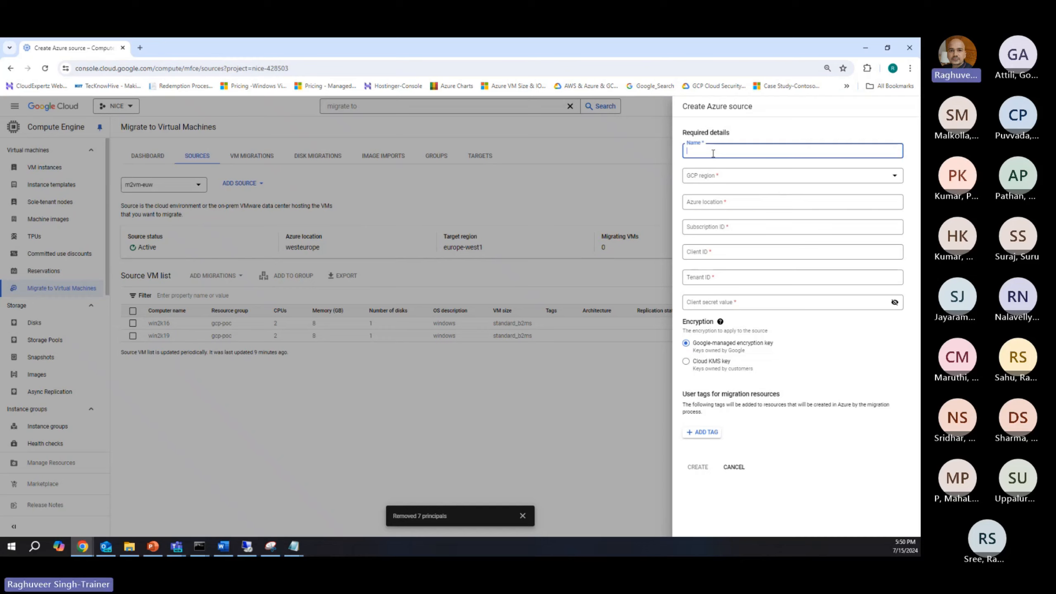
{"action": "type", "text": "m"}
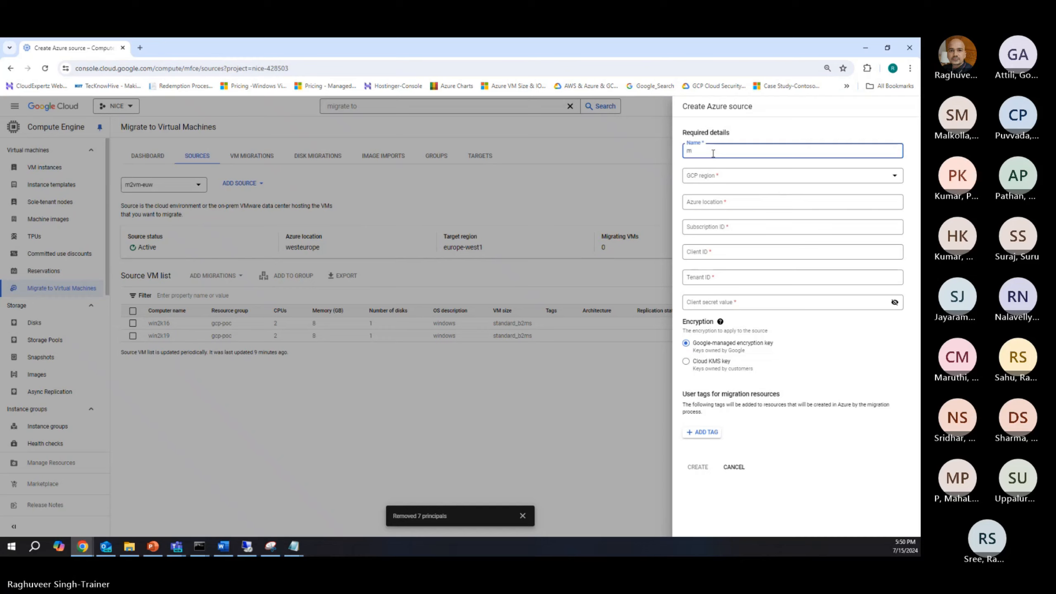
{"action": "type", "text": "2vm-"}
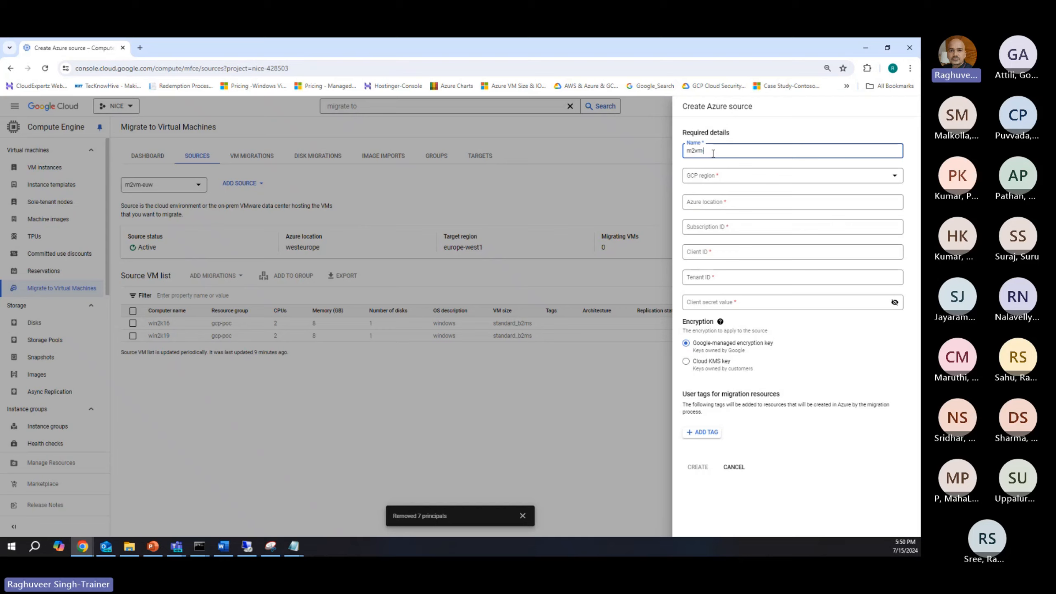
{"action": "type", "text": "nexturn"}
Step: Set the source's GCP region to asia-east1 and its Azure location to westeurope
{"action": "left_click", "coordinate": [700, 177]}
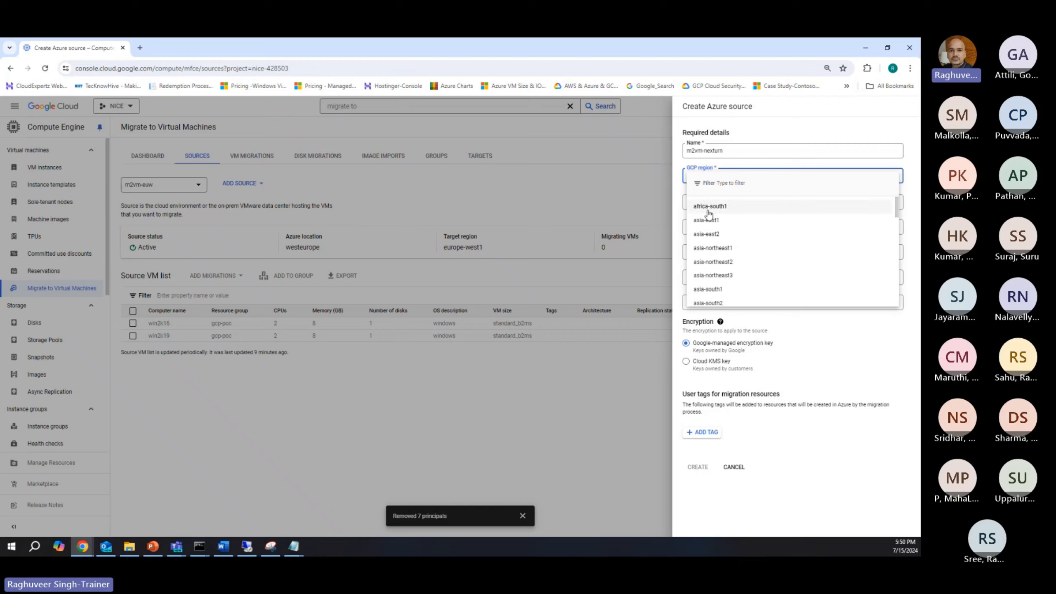
{"action": "left_click", "coordinate": [703, 222]}
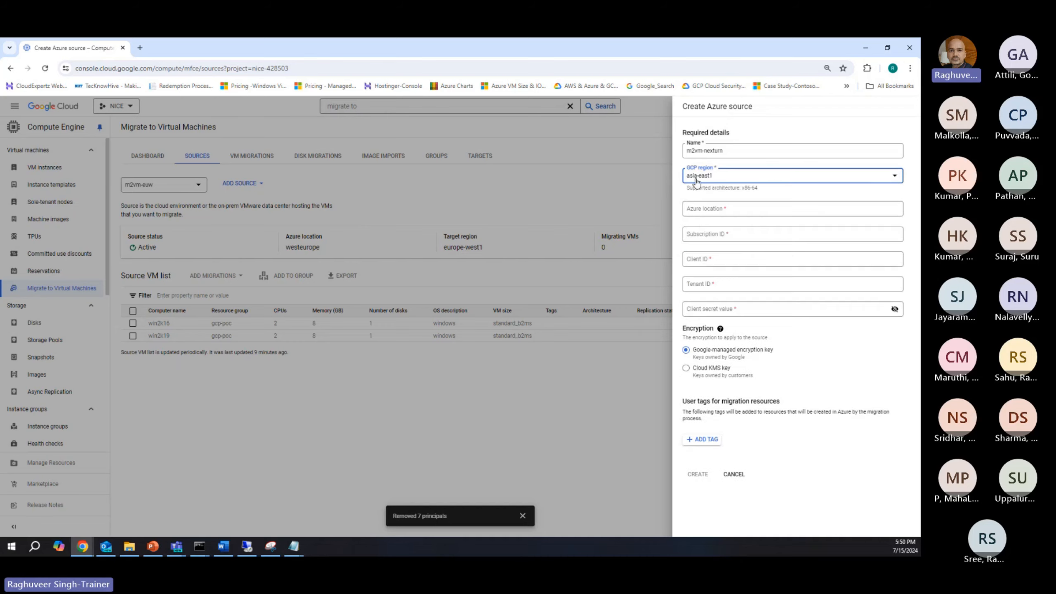
{"action": "left_click", "coordinate": [715, 209]}
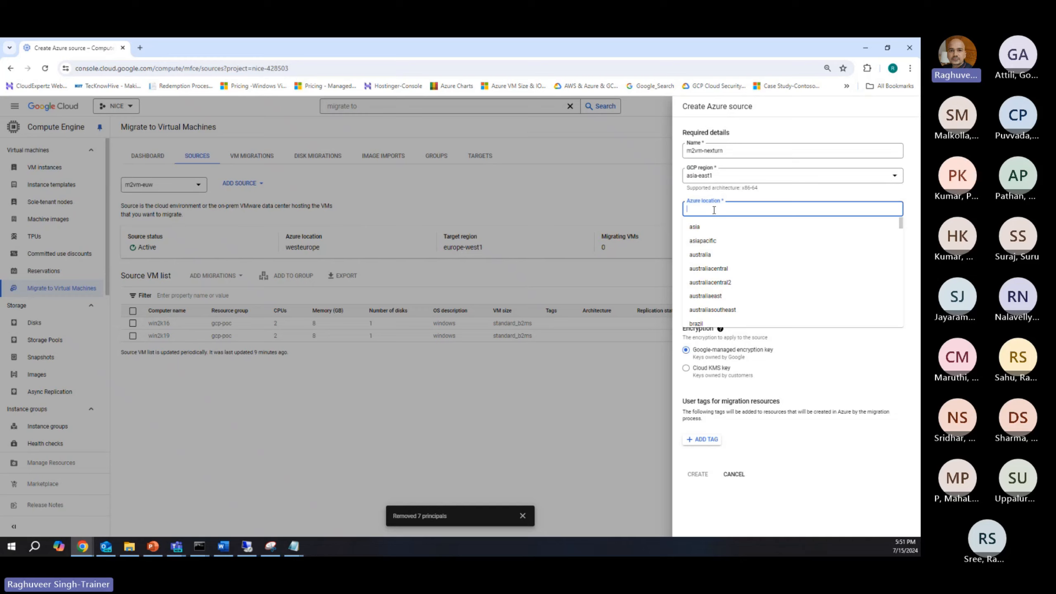
{"action": "scroll", "coordinate": [712, 275], "scroll_direction": "down", "scroll_amount": 3}
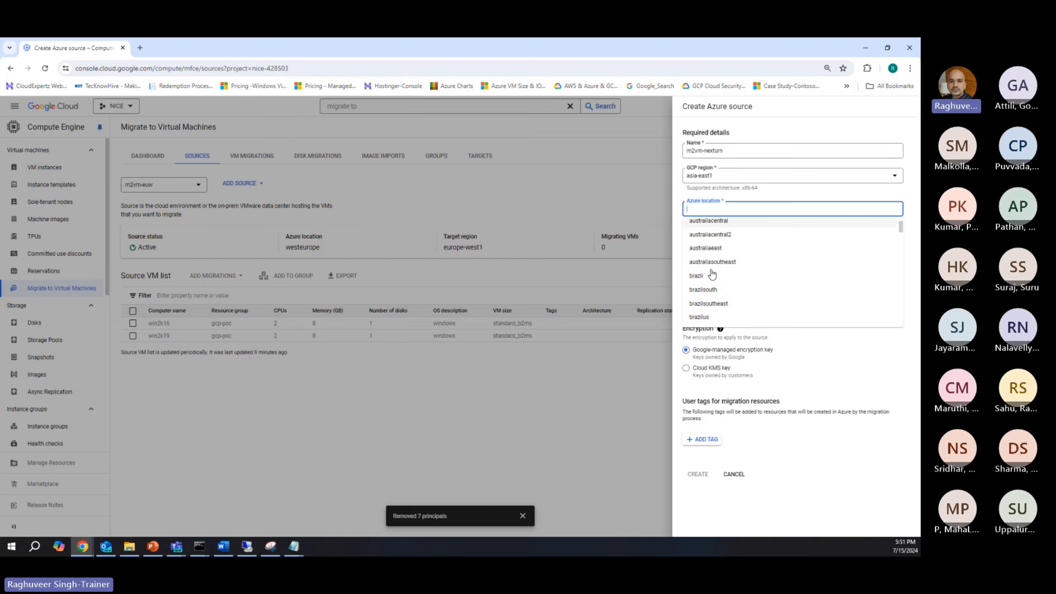
{"action": "scroll", "coordinate": [712, 274], "scroll_direction": "down", "scroll_amount": 10}
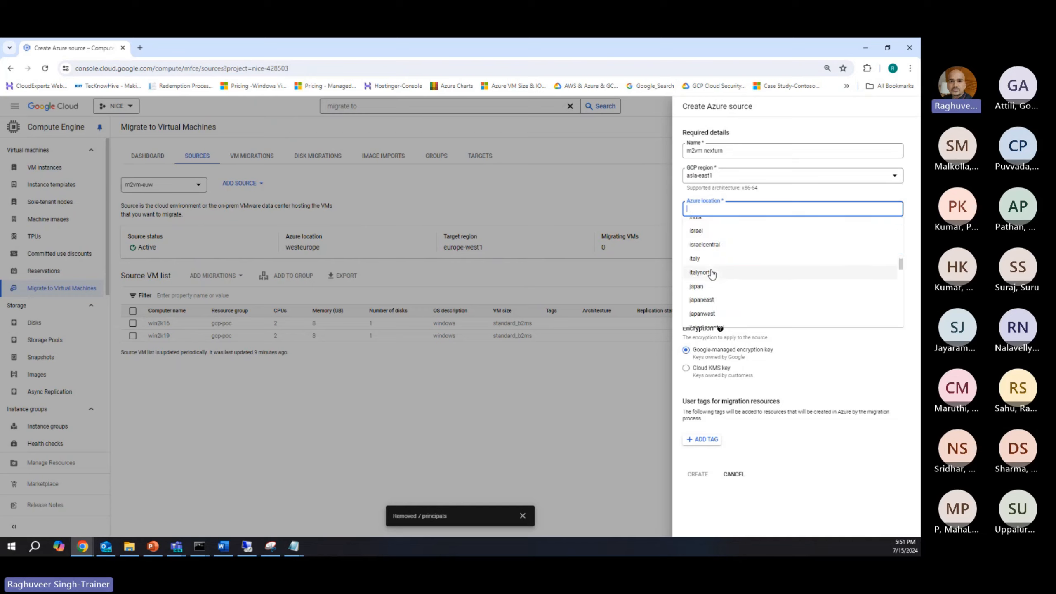
{"action": "scroll", "coordinate": [712, 275], "scroll_direction": "down", "scroll_amount": 8}
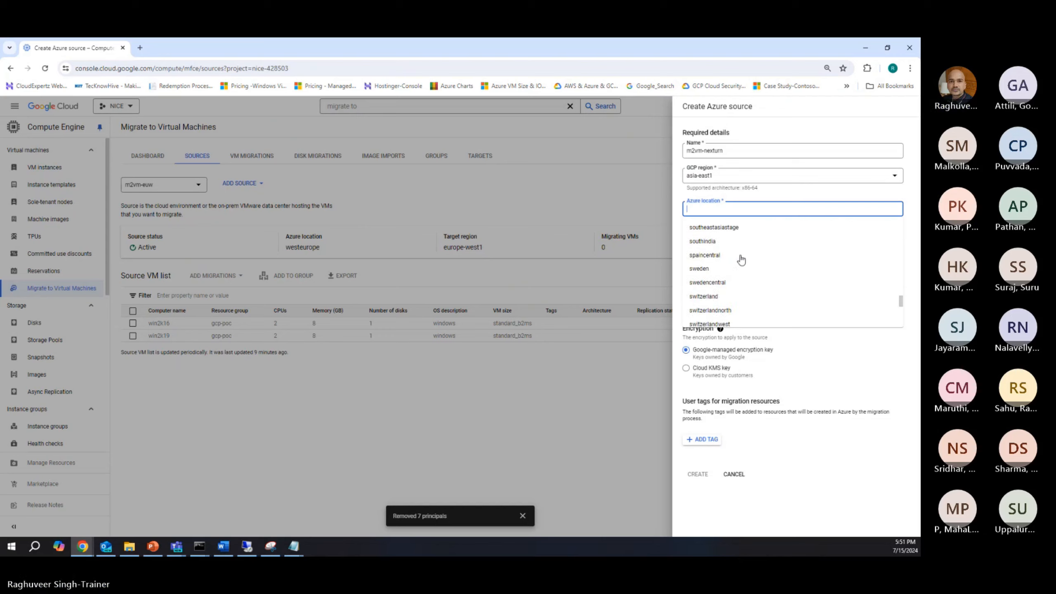
{"action": "scroll", "coordinate": [741, 259], "scroll_direction": "down", "scroll_amount": 3}
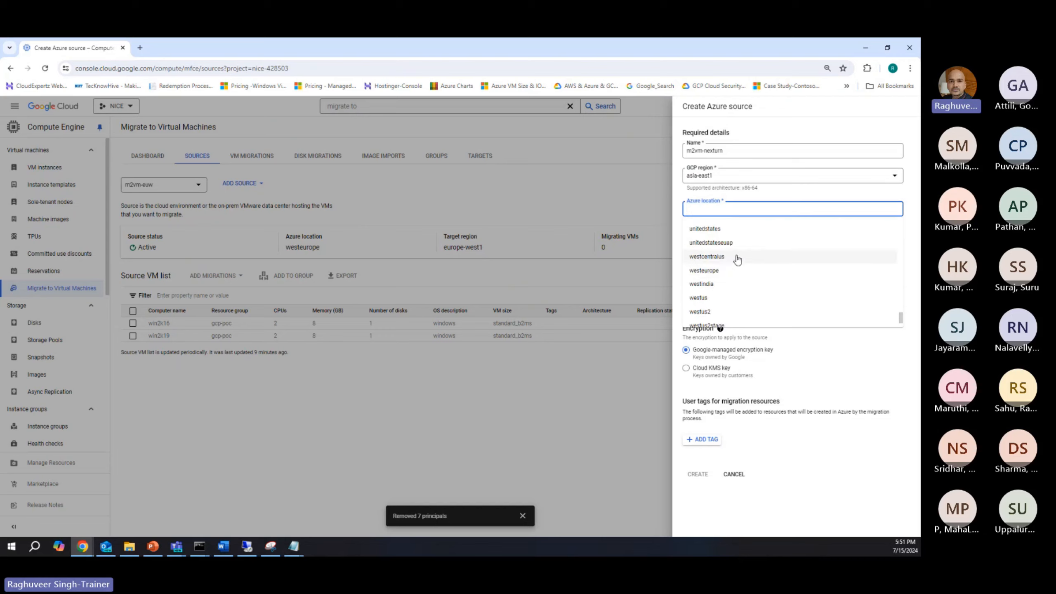
{"action": "left_click", "coordinate": [711, 273]}
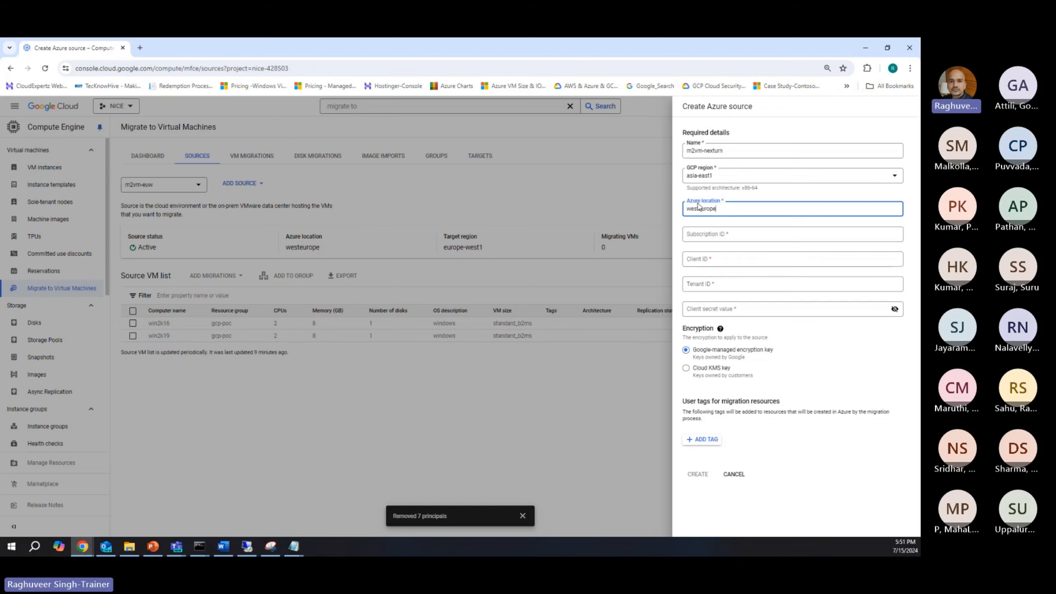
Step: Copy the subscription ID from the Azure_Training_Subscription overview in the Azure portal and paste it into the Azure source's Subscription ID
{"action": "left_click", "coordinate": [702, 240]}
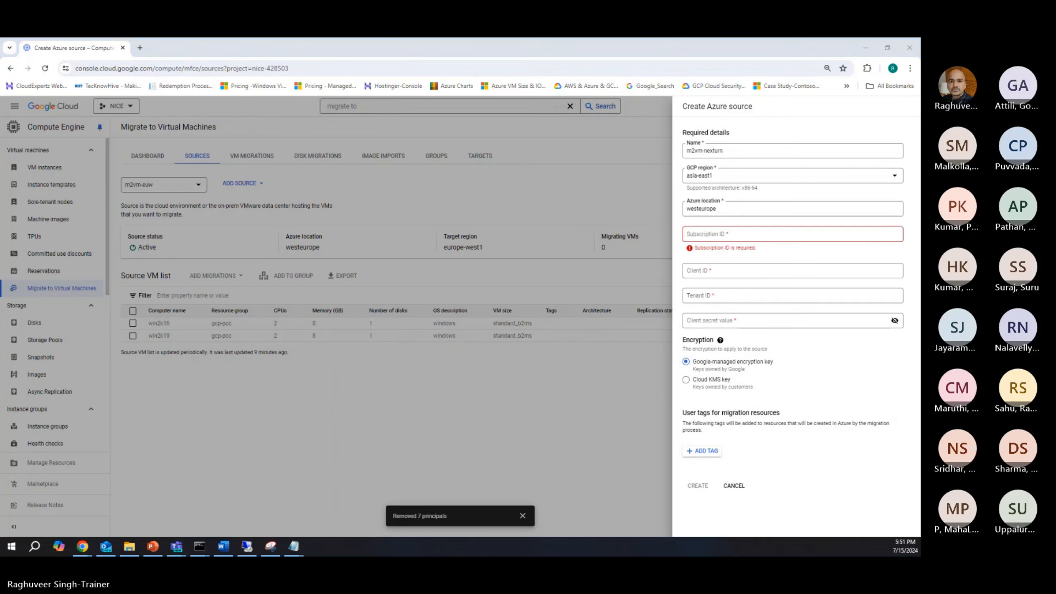
{"action": "key", "text": "alt+Tab"}
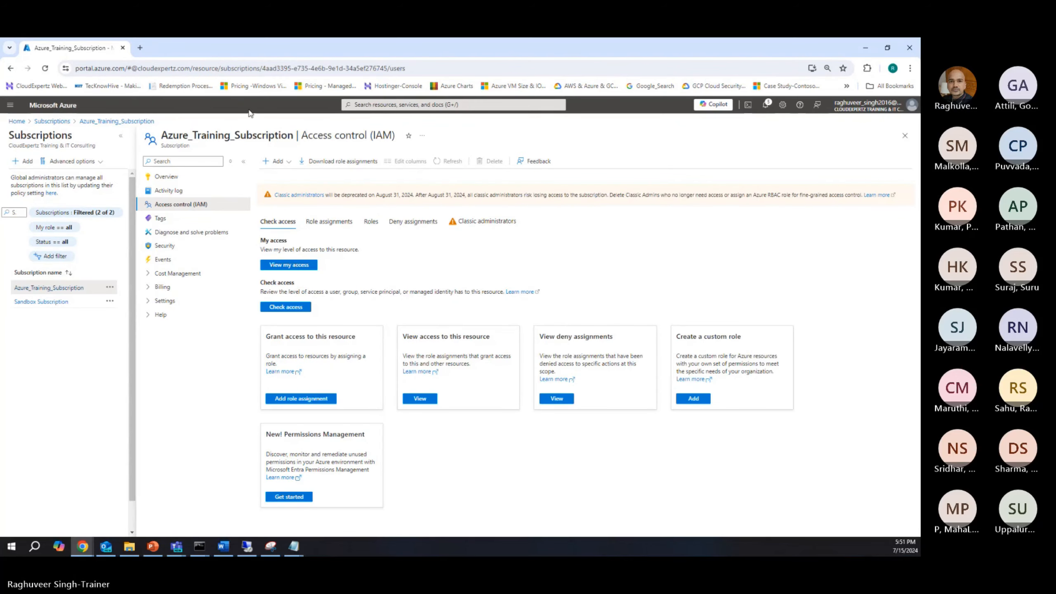
{"action": "left_click", "coordinate": [168, 177]}
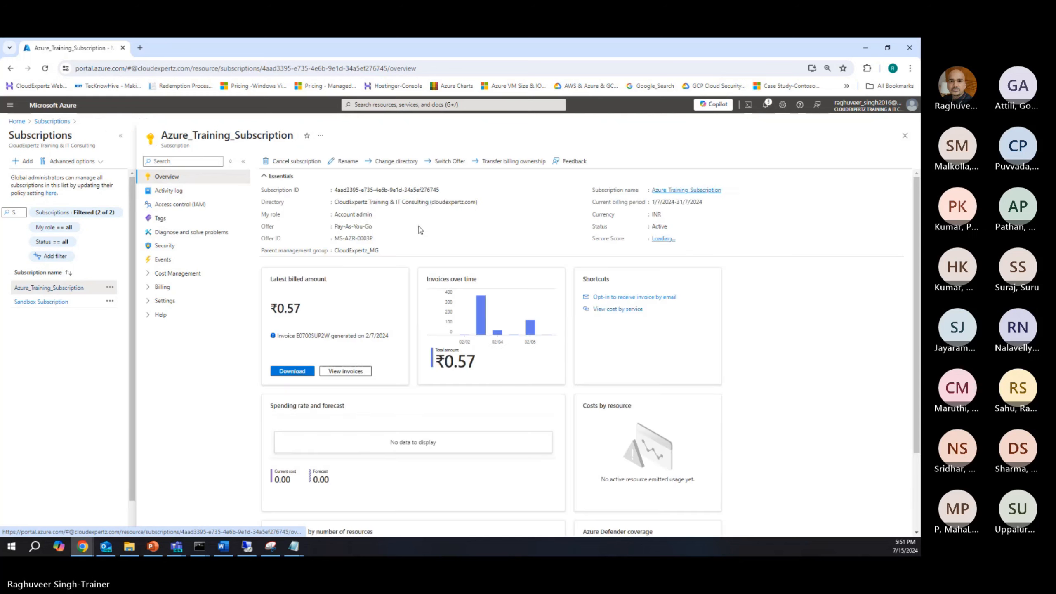
{"action": "left_click", "coordinate": [443, 190]}
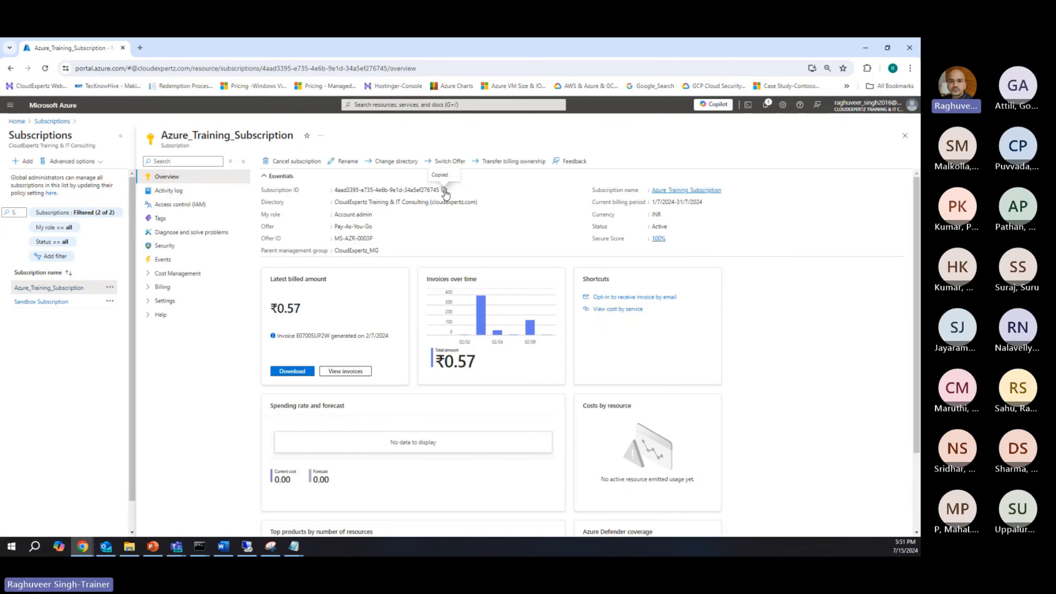
{"action": "key", "text": "alt+Tab"}
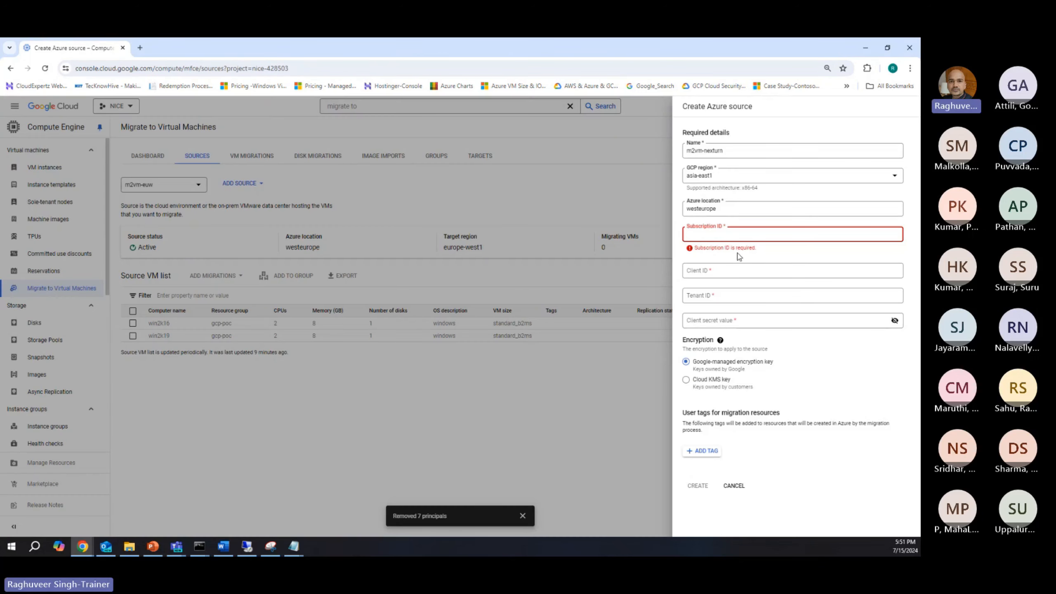
{"action": "key", "text": "ctrl+v"}
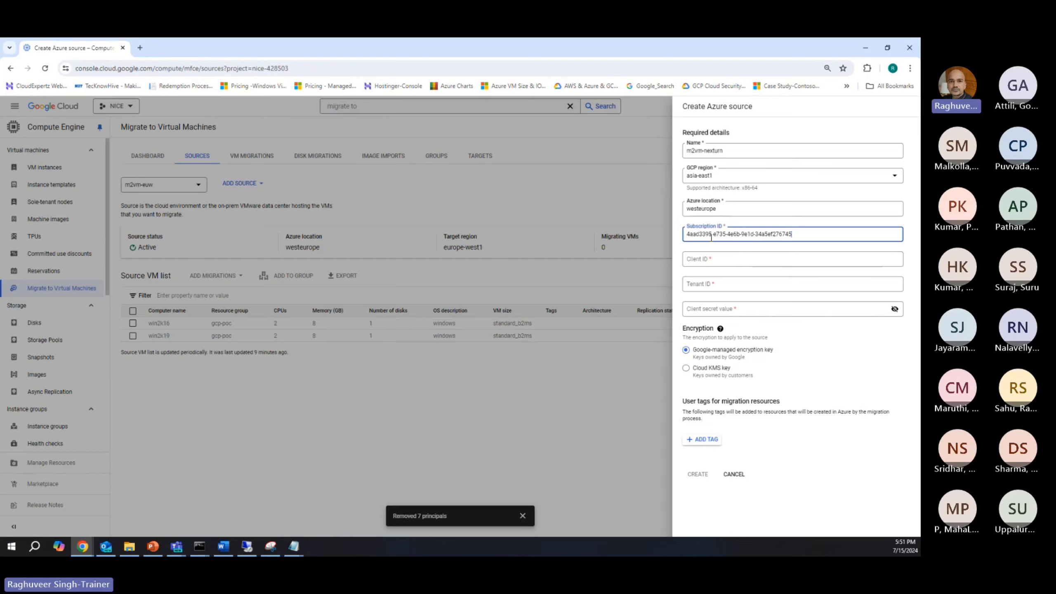
Step: Switch to the Azure portal for the client ID, open App registrations and filter all applications by "G"
{"action": "left_click", "coordinate": [699, 265]}
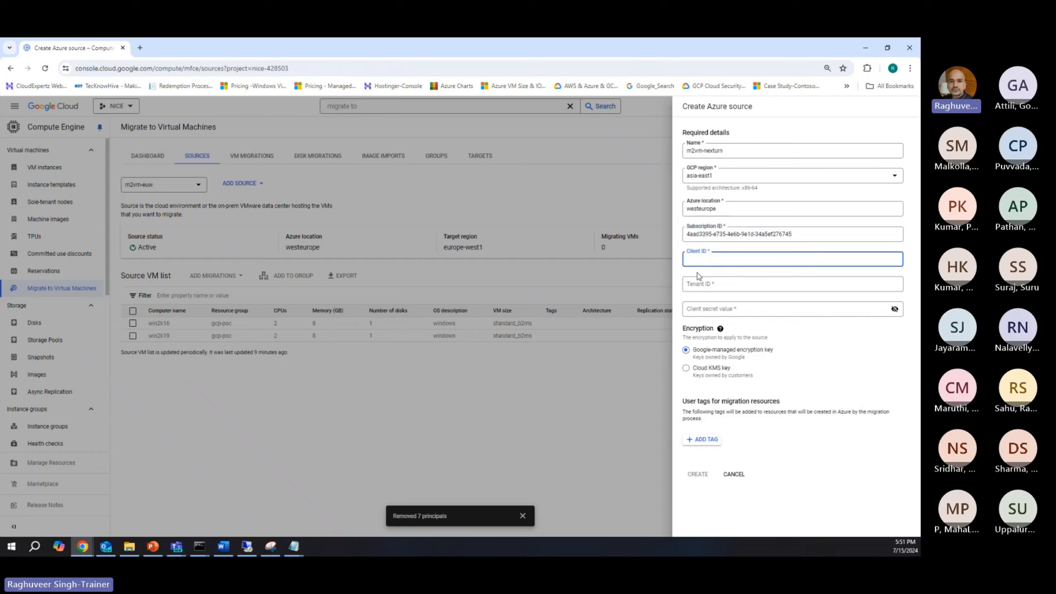
{"action": "left_click", "coordinate": [298, 119]}
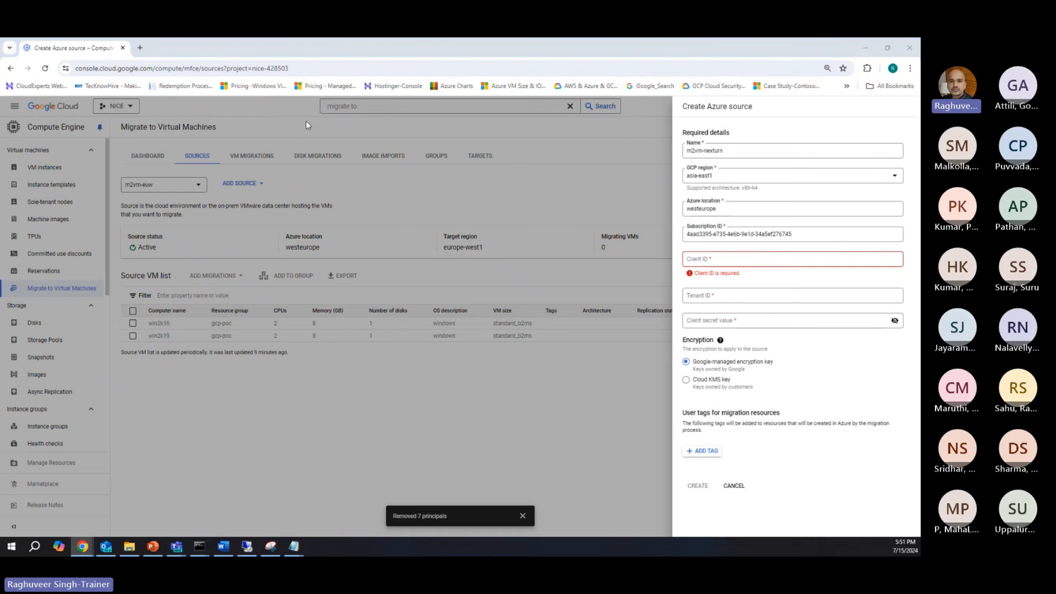
{"action": "key", "text": "alt+Tab"}
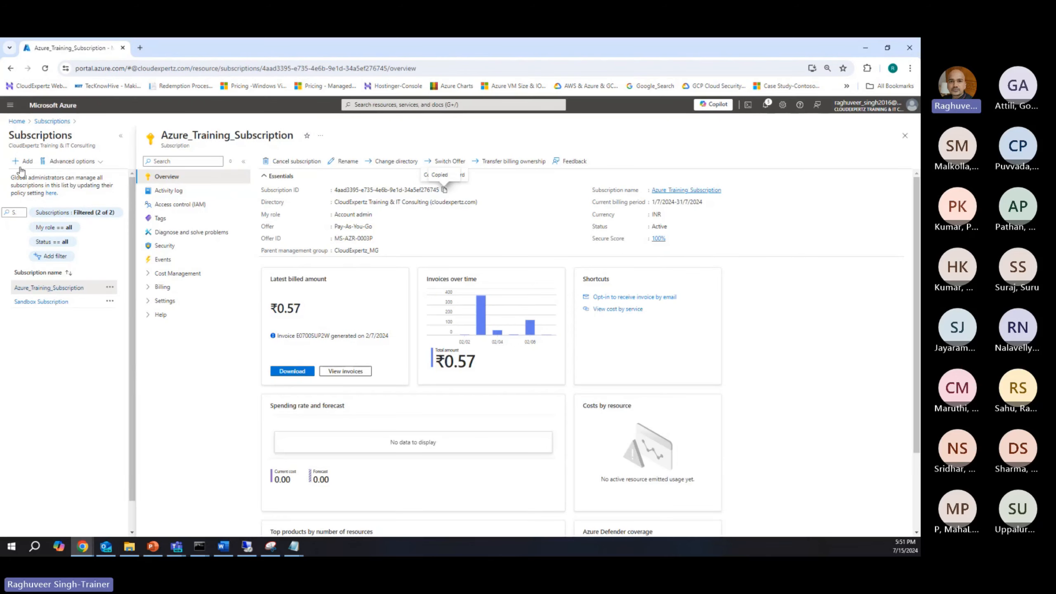
{"action": "left_click", "coordinate": [366, 104]}
{"action": "left_click", "coordinate": [417, 236]}
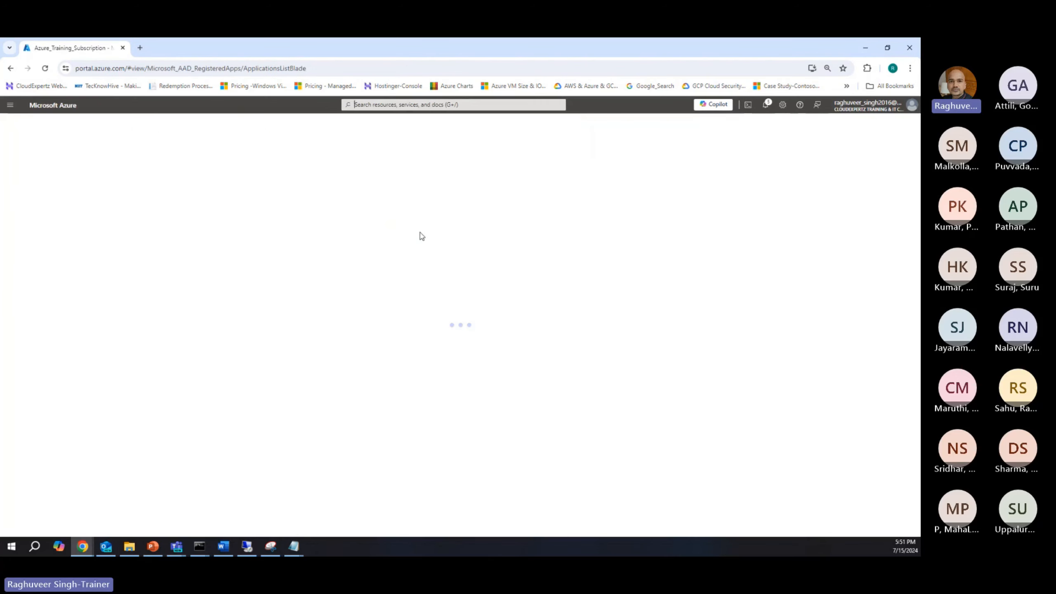
{"action": "left_click", "coordinate": [33, 224]}
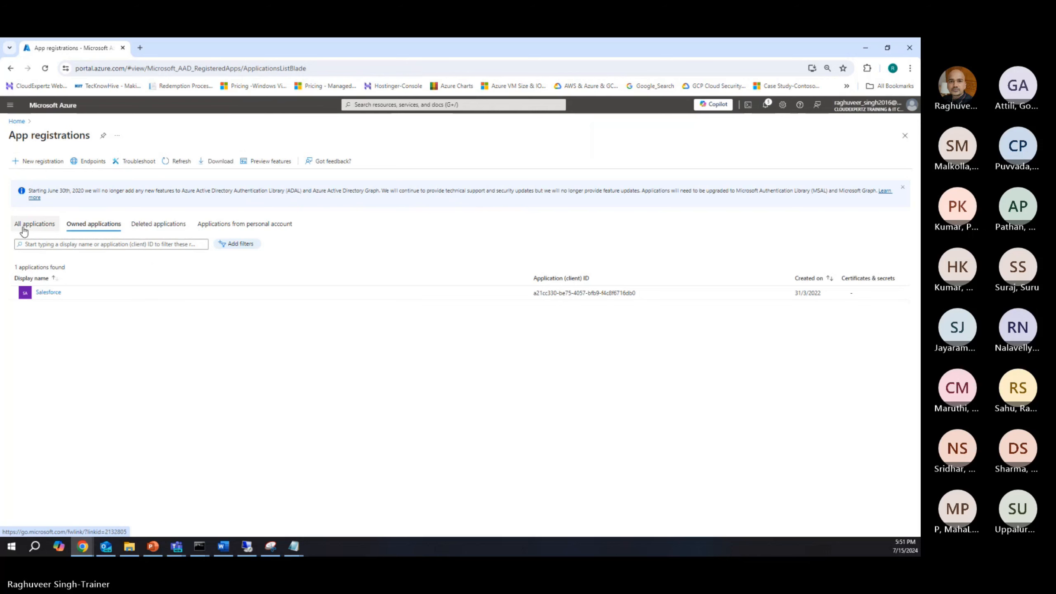
{"action": "left_click", "coordinate": [56, 243]}
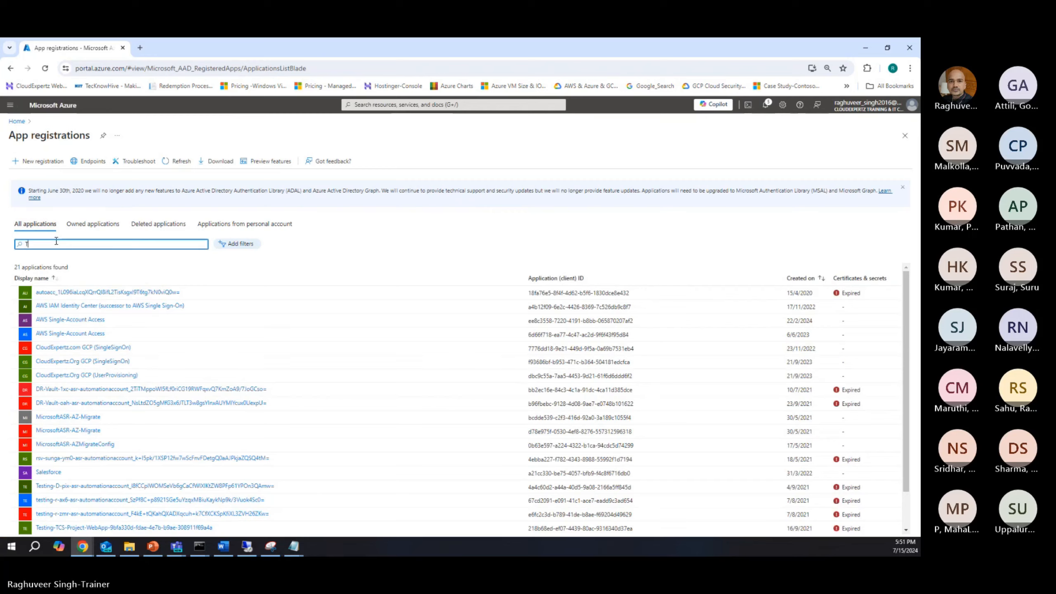
{"action": "key", "text": "BackSpace"}
{"action": "type", "text": "G"}
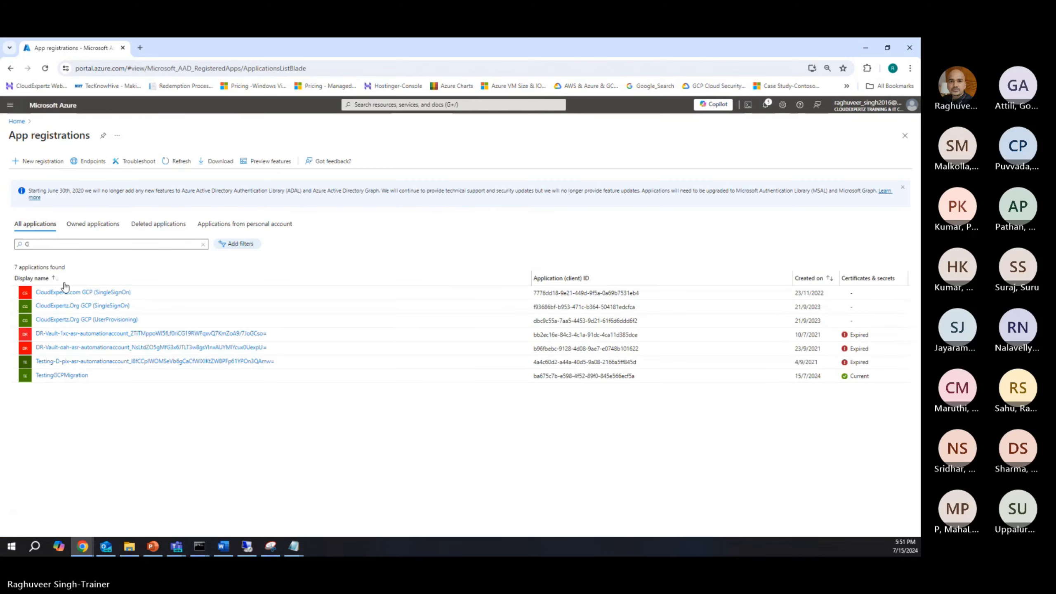
Step: Copy the application (client) ID from the TestingGCPMigration app registration and paste it into the Google Cloud source's Client ID
{"action": "left_click", "coordinate": [63, 375]}
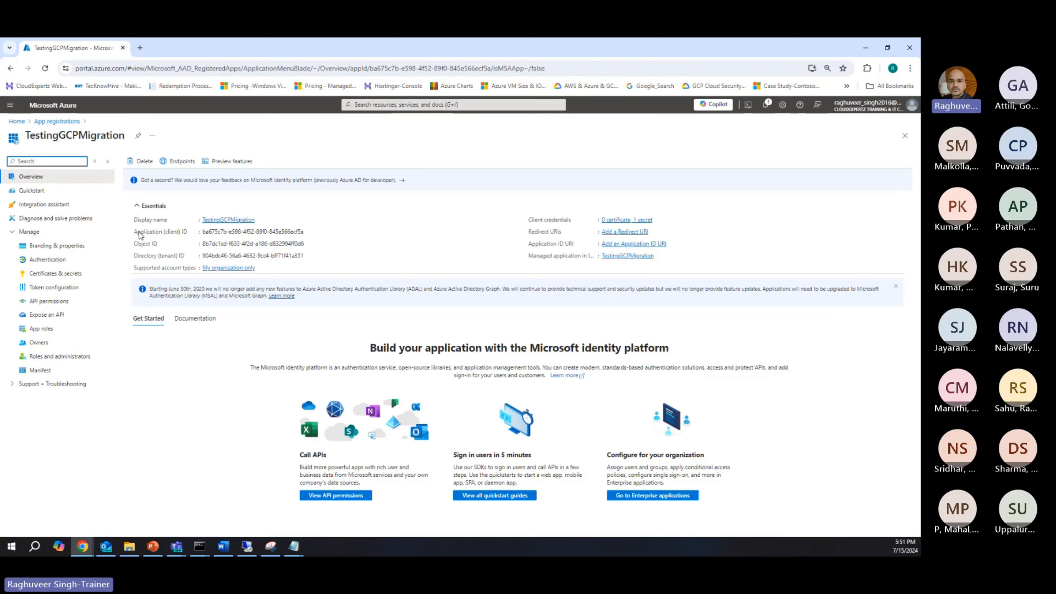
{"action": "left_click_drag", "start_coordinate": [134, 231], "coordinate": [188, 231]}
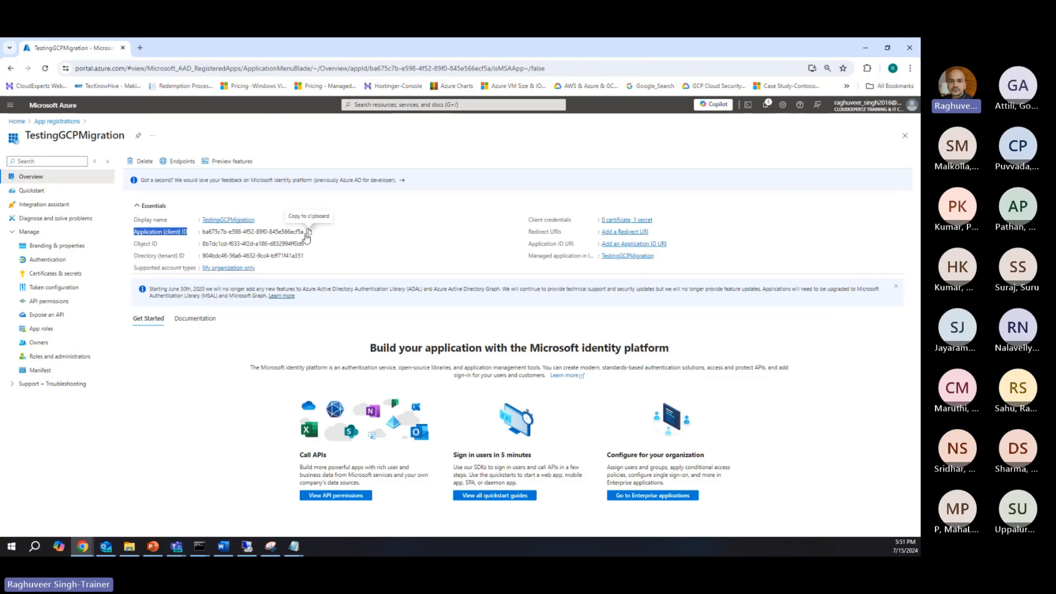
{"action": "left_click", "coordinate": [308, 233]}
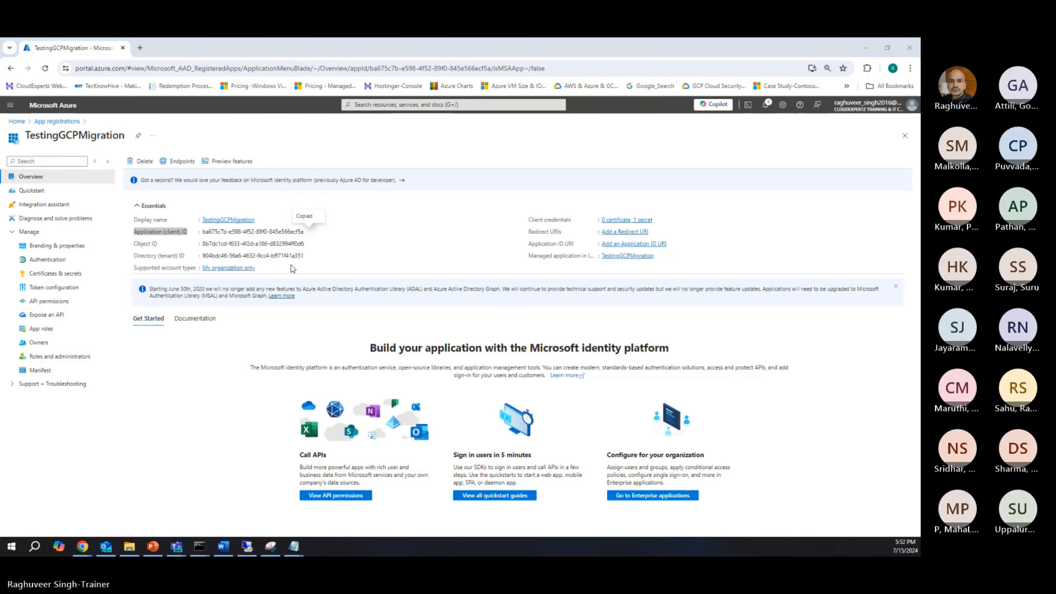
{"action": "key", "text": "alt+Tab"}
{"action": "key", "text": "ctrl+v"}
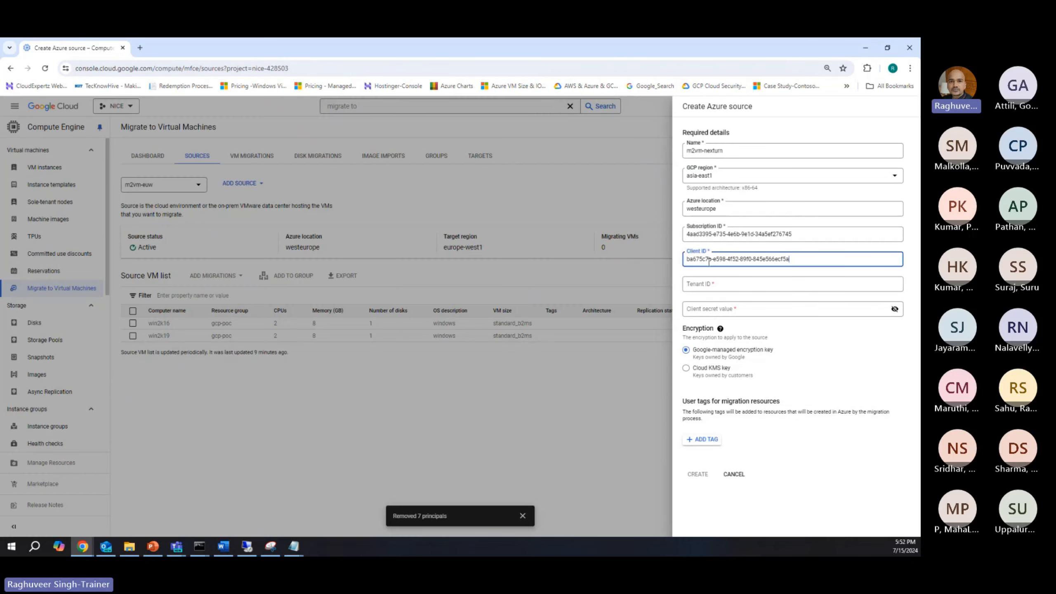
Step: Copy the directory (tenant) ID from the TestingGCPMigration overview in the Azure portal and paste it into the source's Tenant ID
{"action": "left_click", "coordinate": [701, 287]}
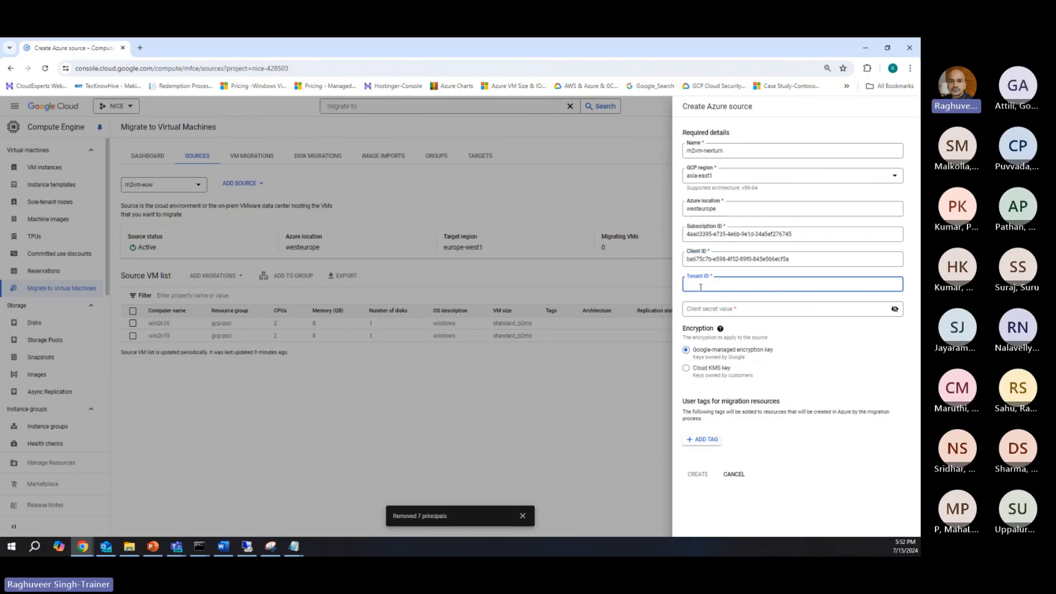
{"action": "key", "text": "alt+Tab"}
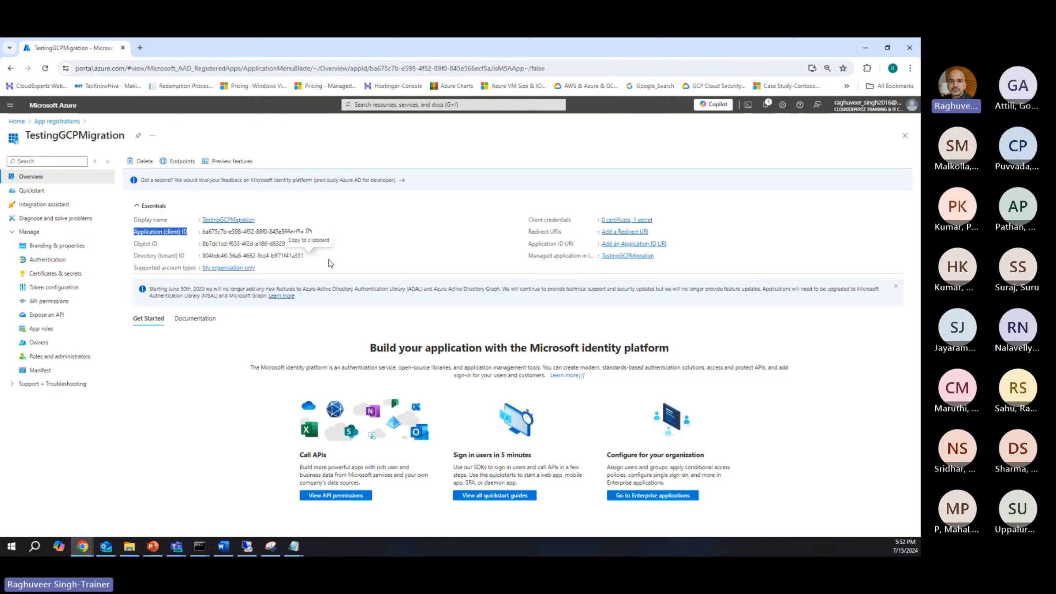
{"action": "left_click", "coordinate": [308, 256]}
{"action": "key", "text": "alt+Tab"}
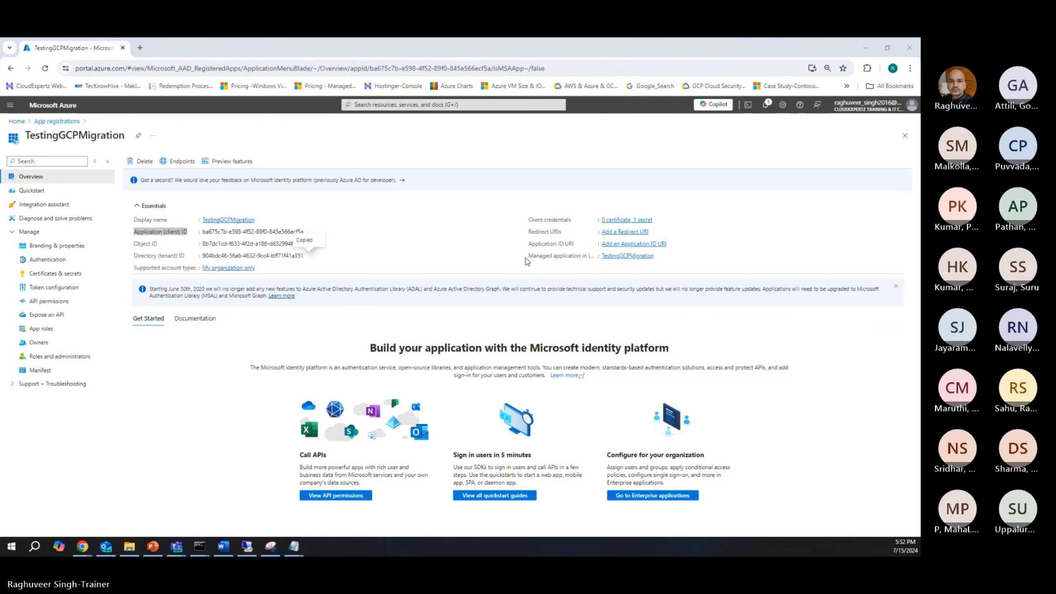
{"action": "key", "text": "ctrl+v"}
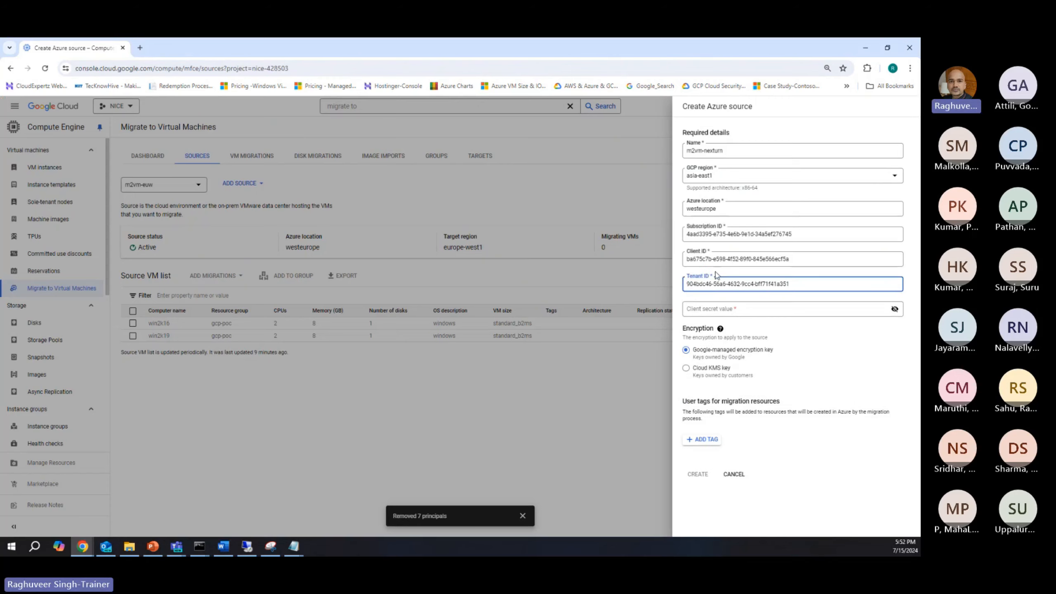
Step: Check TestingGCPMigration's client secrets in Azure, copy the saved secret from Notepad into the source's Client secret value and reveal it
{"action": "left_click", "coordinate": [696, 312]}
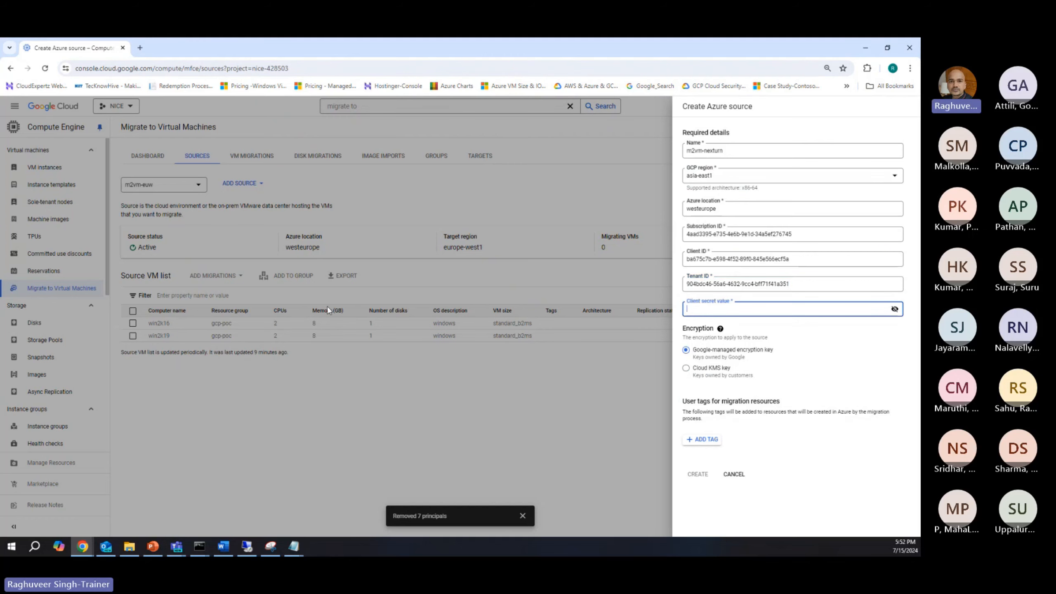
{"action": "key", "text": "alt+Tab"}
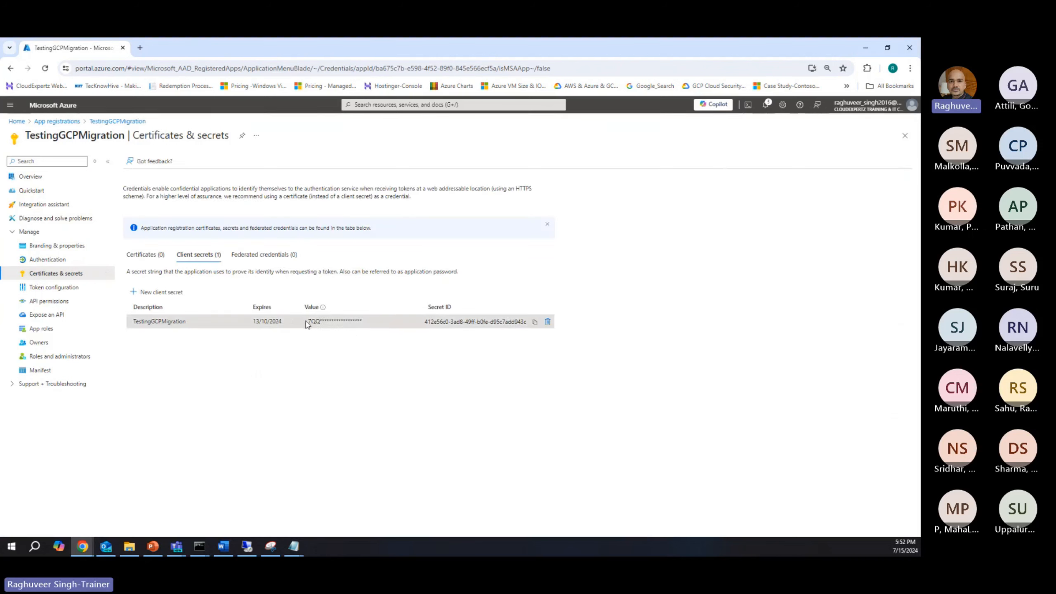
{"action": "left_click_drag", "start_coordinate": [307, 321], "coordinate": [362, 321]}
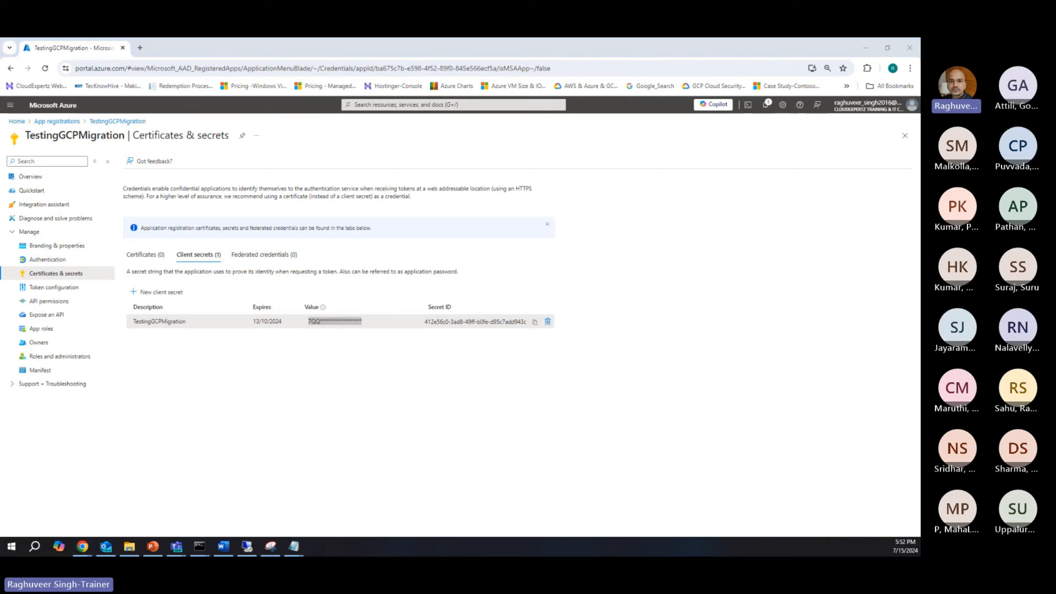
{"action": "key", "text": "alt+Tab"}
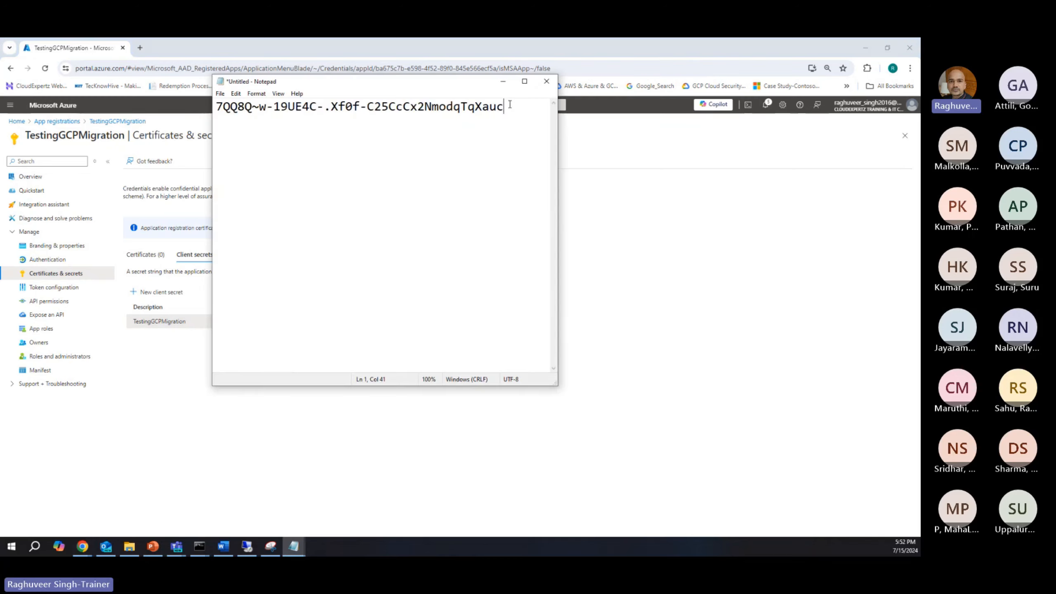
{"action": "key", "text": "ctrl+a"}
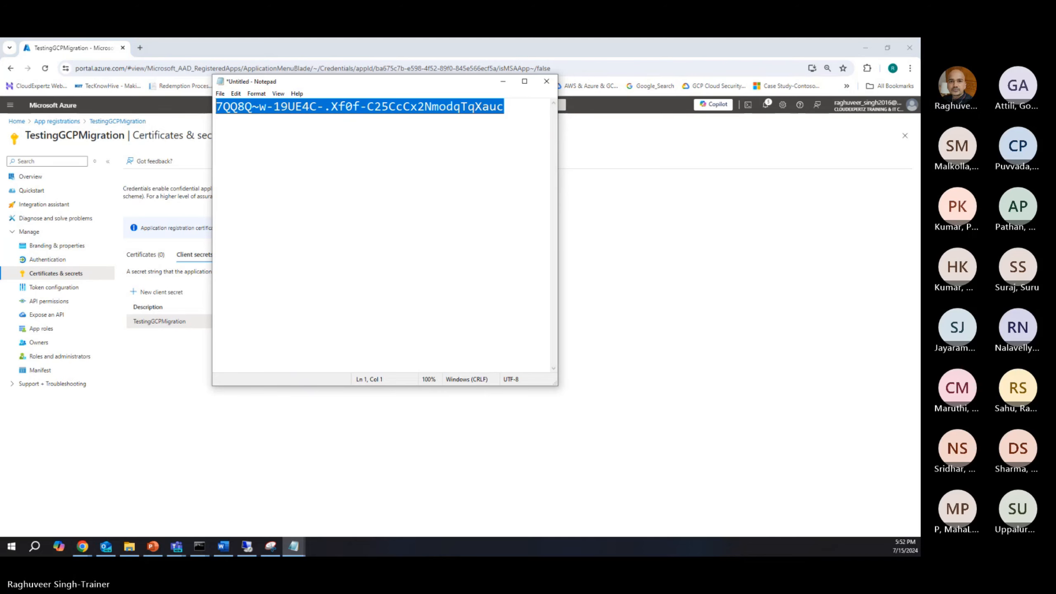
{"action": "key", "text": "alt+Tab"}
{"action": "key", "text": "ctrl+v"}
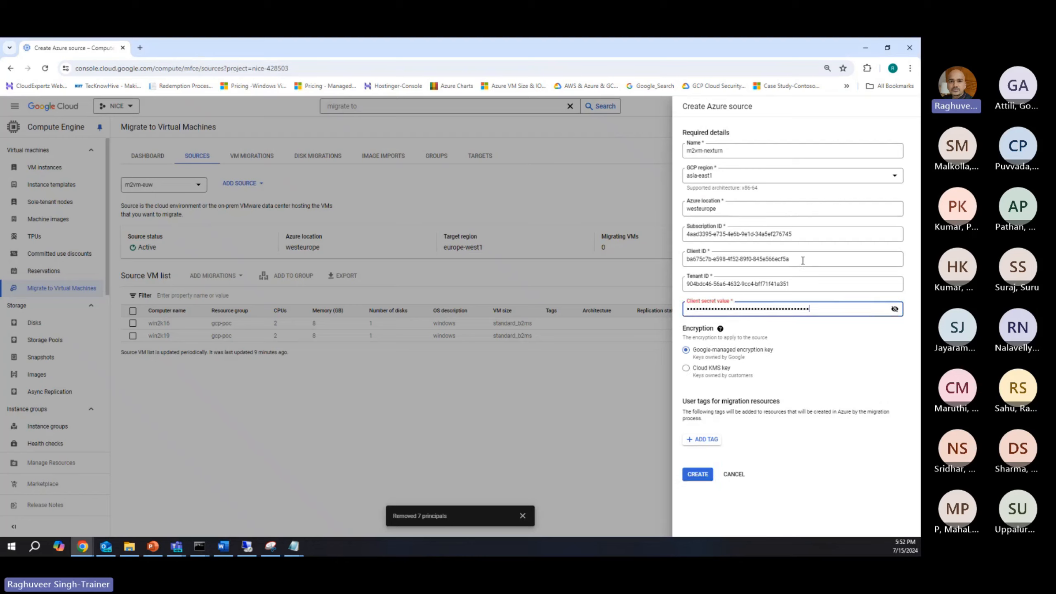
{"action": "left_click", "coordinate": [895, 308]}
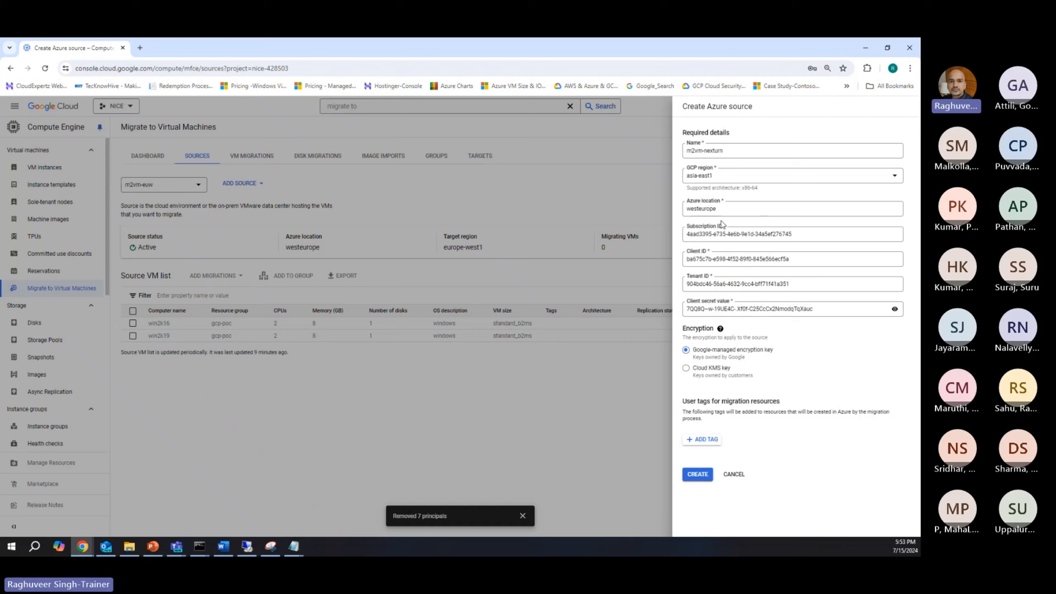
Step: Review the tenant ID, subscription ID, client ID, client secret value and Azure location entered for the new source
{"action": "left_click_drag", "start_coordinate": [798, 284], "coordinate": [680, 285]}
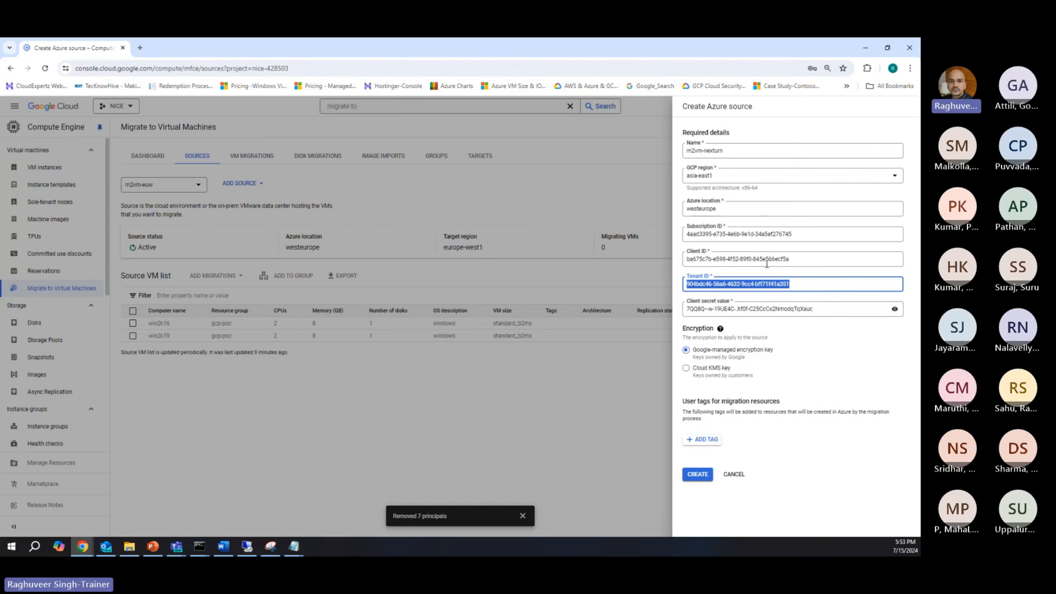
{"action": "left_click_drag", "start_coordinate": [792, 234], "coordinate": [691, 238]}
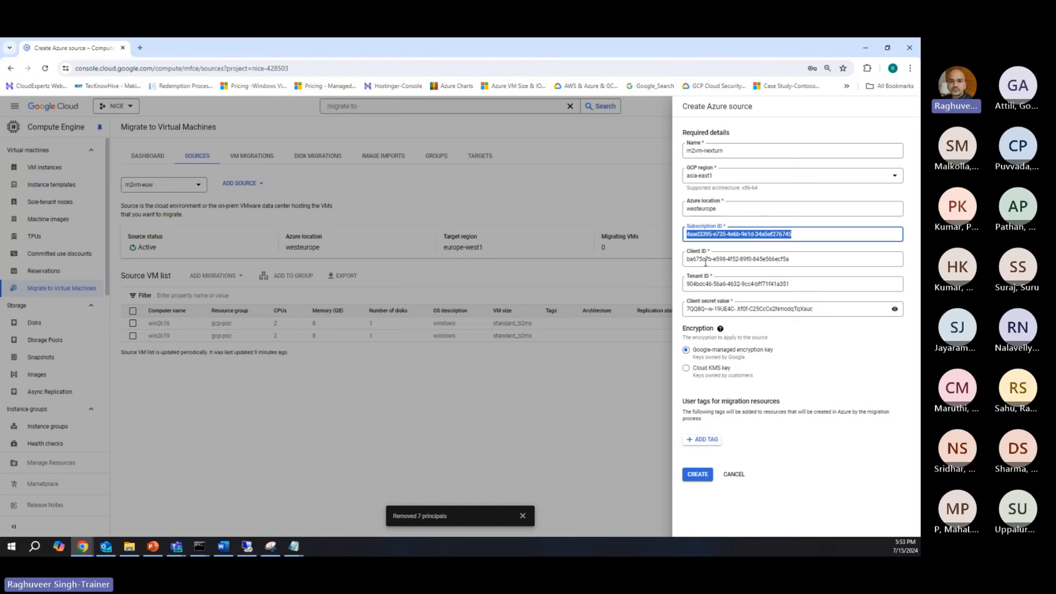
{"action": "left_click_drag", "start_coordinate": [794, 259], "coordinate": [683, 259]}
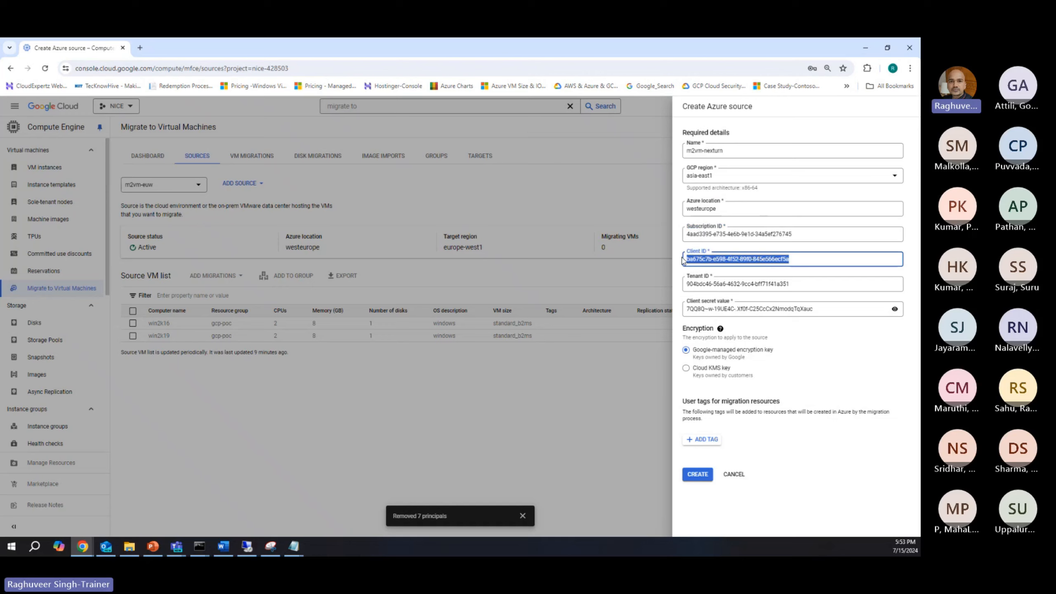
{"action": "left_click_drag", "start_coordinate": [813, 309], "coordinate": [668, 313]}
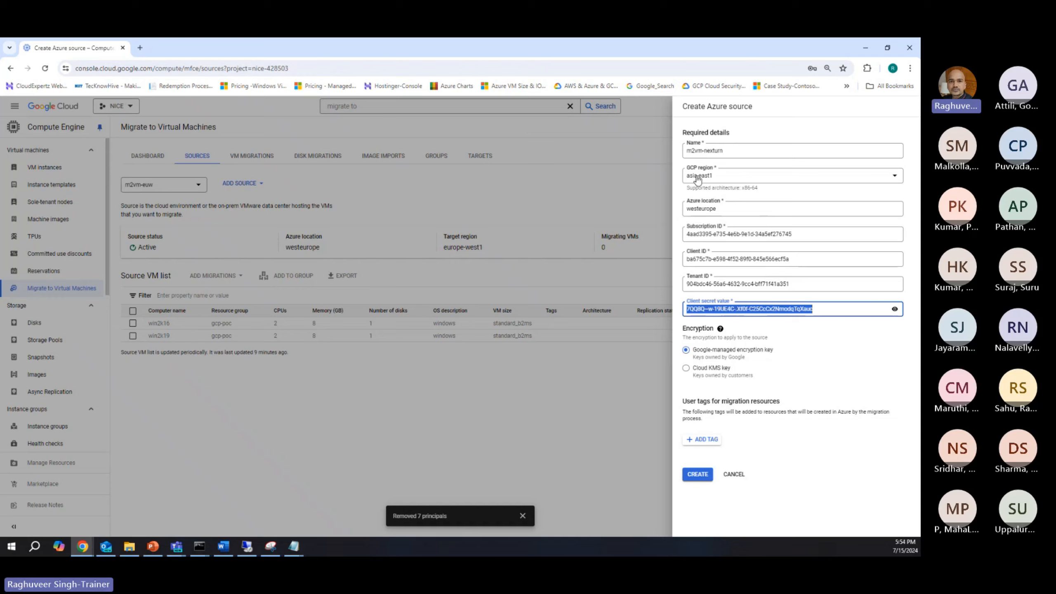
{"action": "left_click_drag", "start_coordinate": [716, 206], "coordinate": [693, 212]}
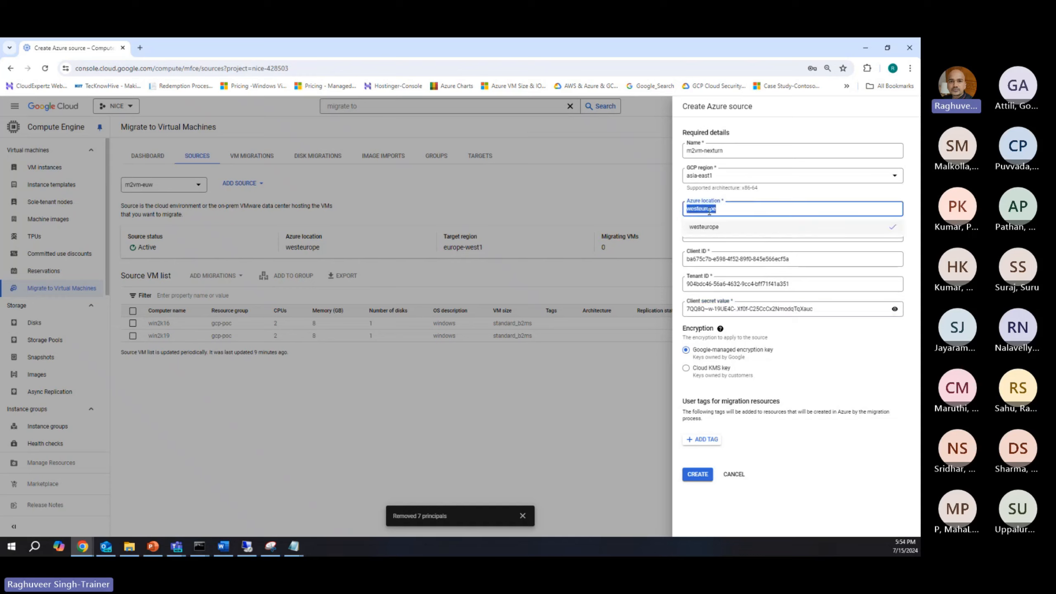
{"action": "left_click", "coordinate": [784, 189]}
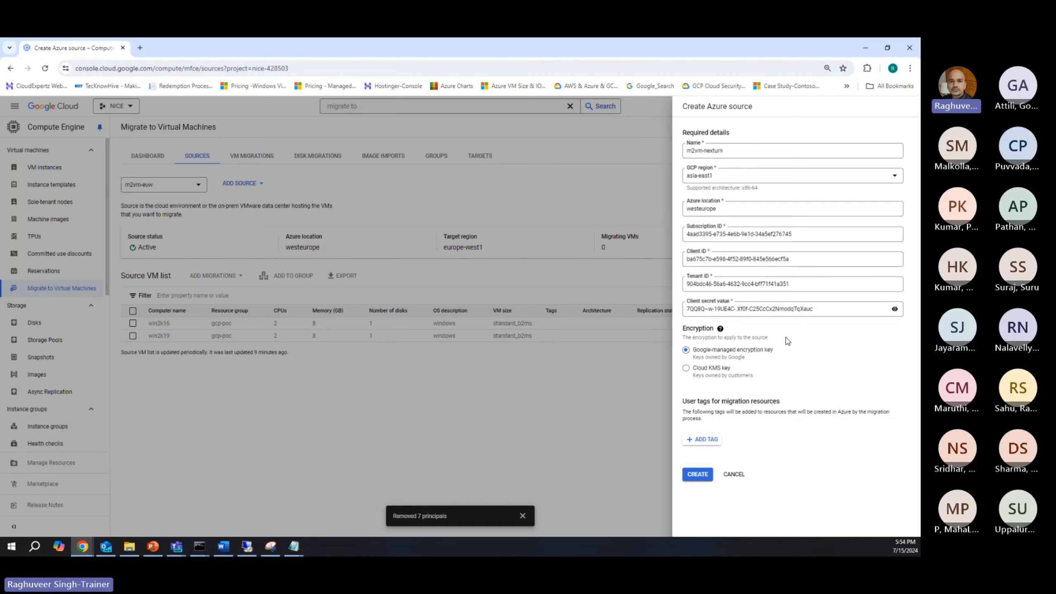
Step: Add a user tag with key Origin and value m2vm for the migration resources, and create the Azure source
{"action": "mouse_move", "coordinate": [720, 329]}
{"action": "left_click", "coordinate": [698, 369]}
{"action": "left_click", "coordinate": [703, 444]}
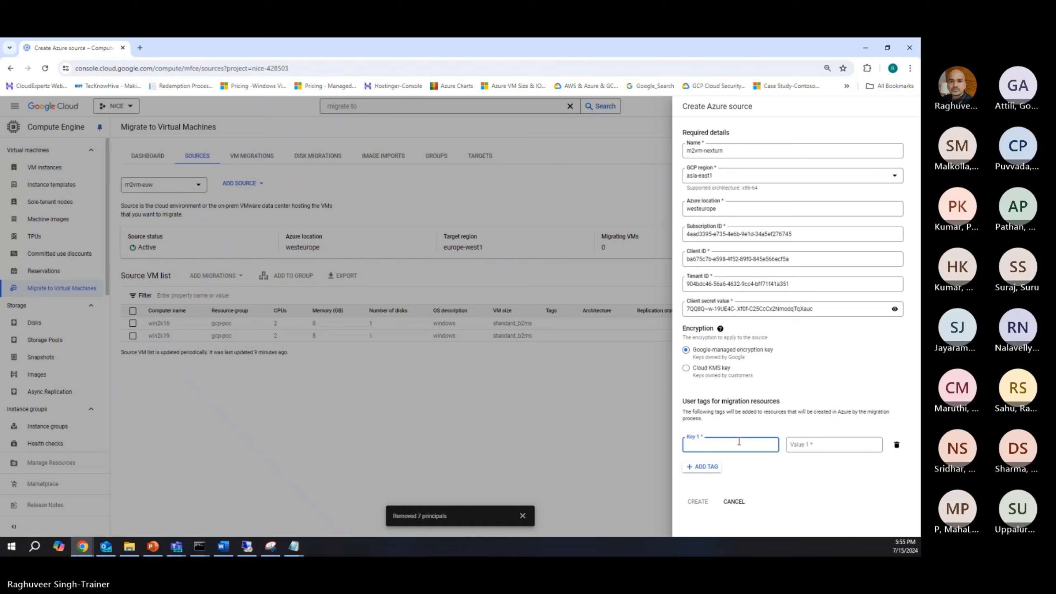
{"action": "type", "text": "Pr"}
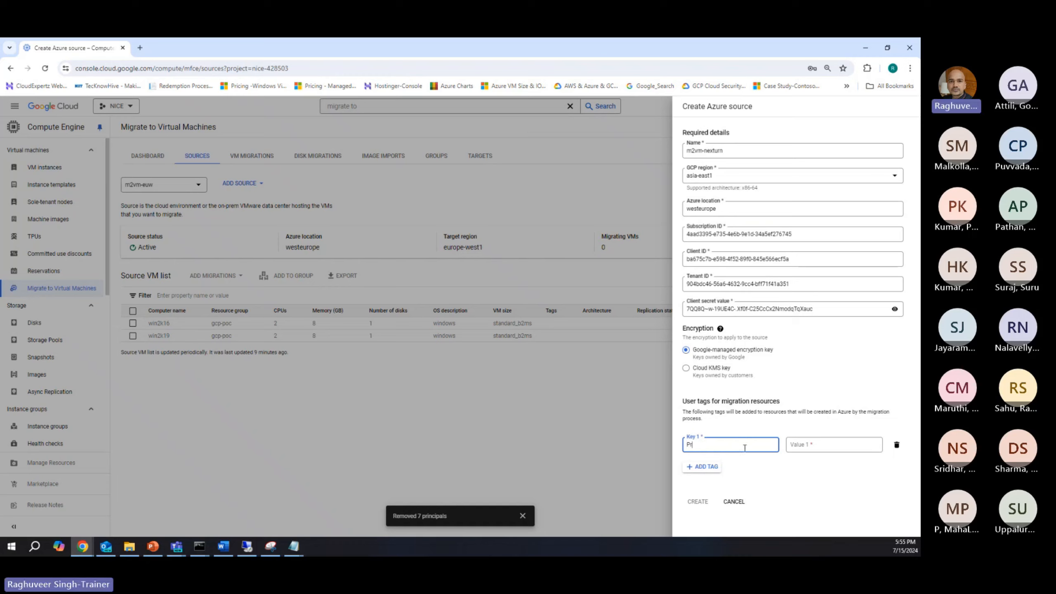
{"action": "type", "text": "igin"}
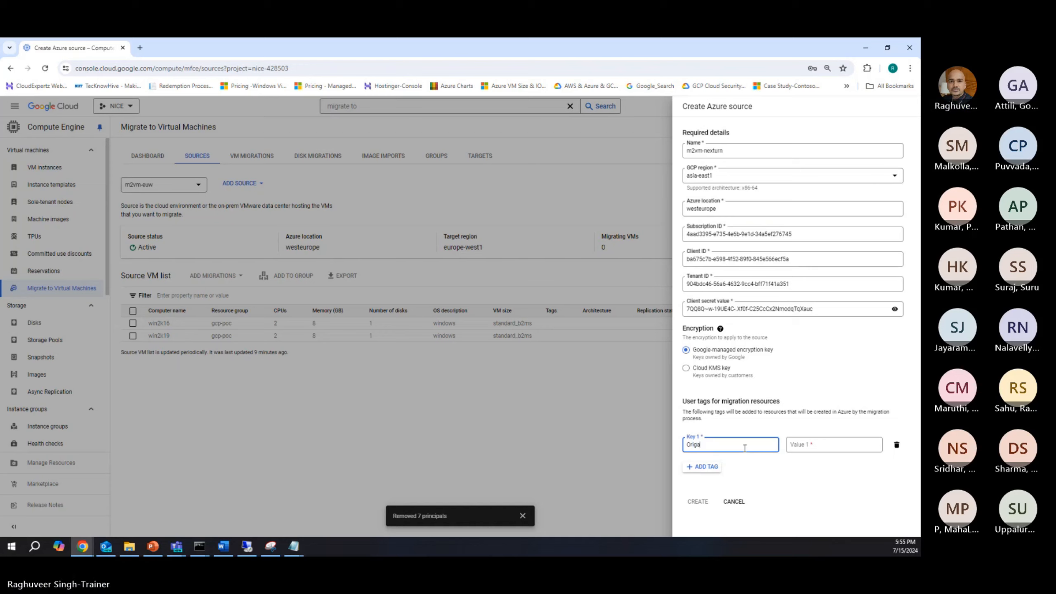
{"action": "left_click", "coordinate": [798, 445]}
{"action": "type", "text": "m"}
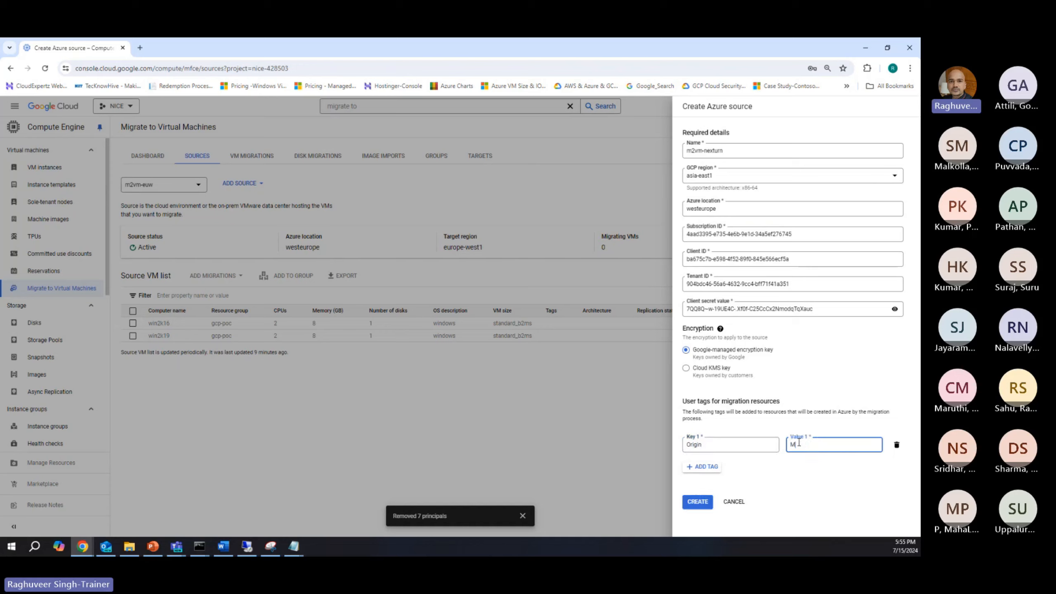
{"action": "key", "text": "BackSpace"}
{"action": "type", "text": "m2vm"}
{"action": "left_click", "coordinate": [695, 509]}
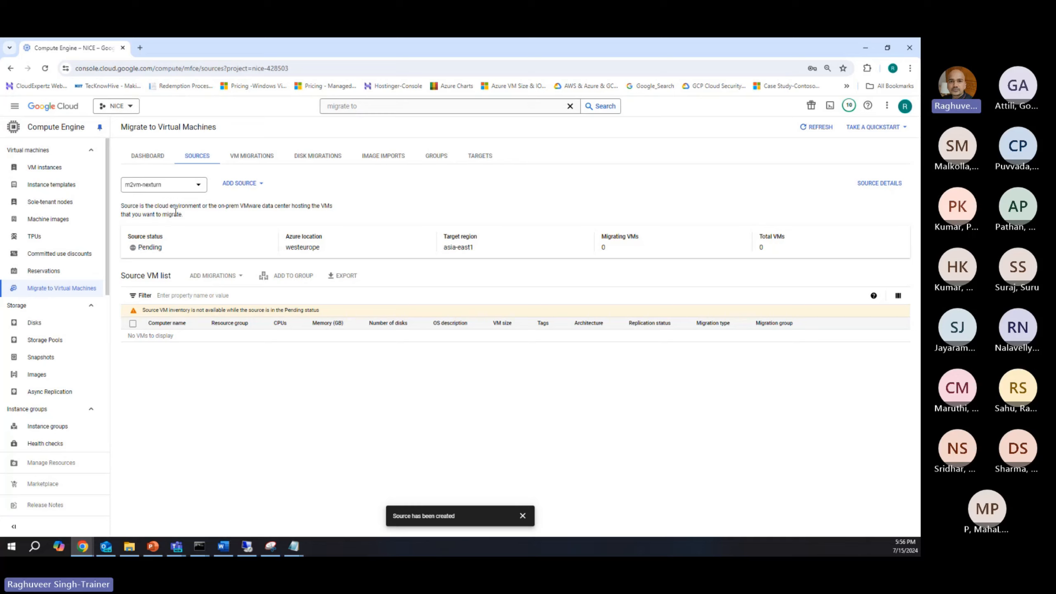
Step: Switch the displayed source to m2vm-poc and examine the virtual machine in its source VM list
{"action": "left_click", "coordinate": [154, 189]}
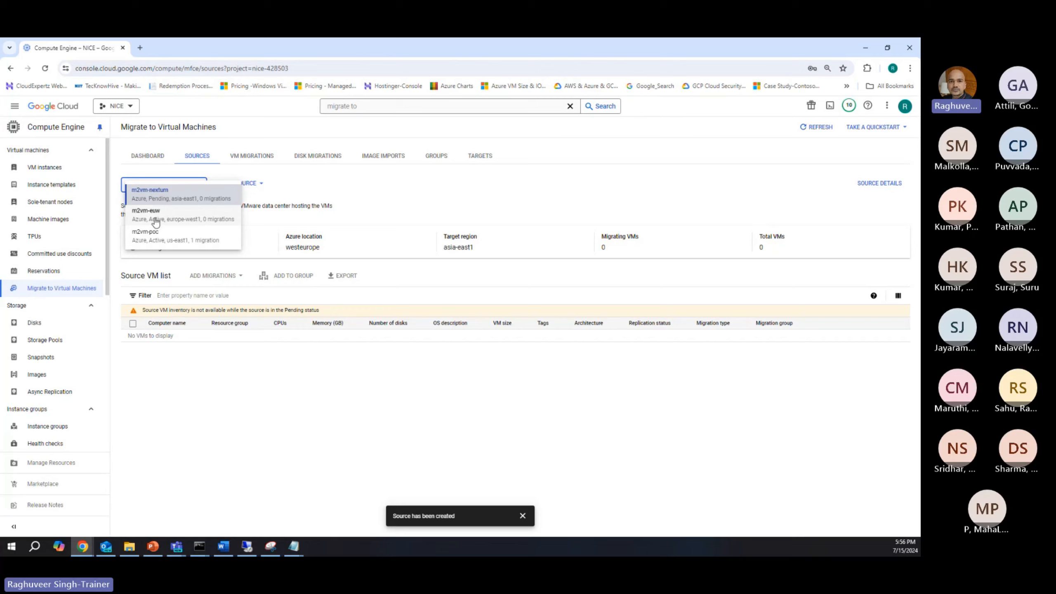
{"action": "left_click", "coordinate": [159, 239]}
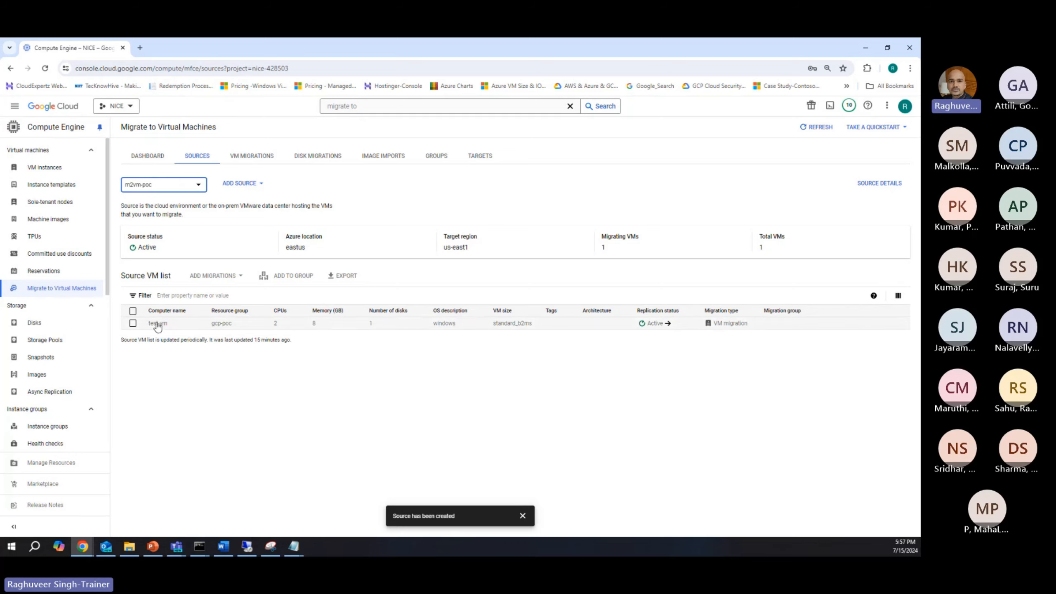
{"action": "left_click_drag", "start_coordinate": [147, 324], "coordinate": [176, 328]}
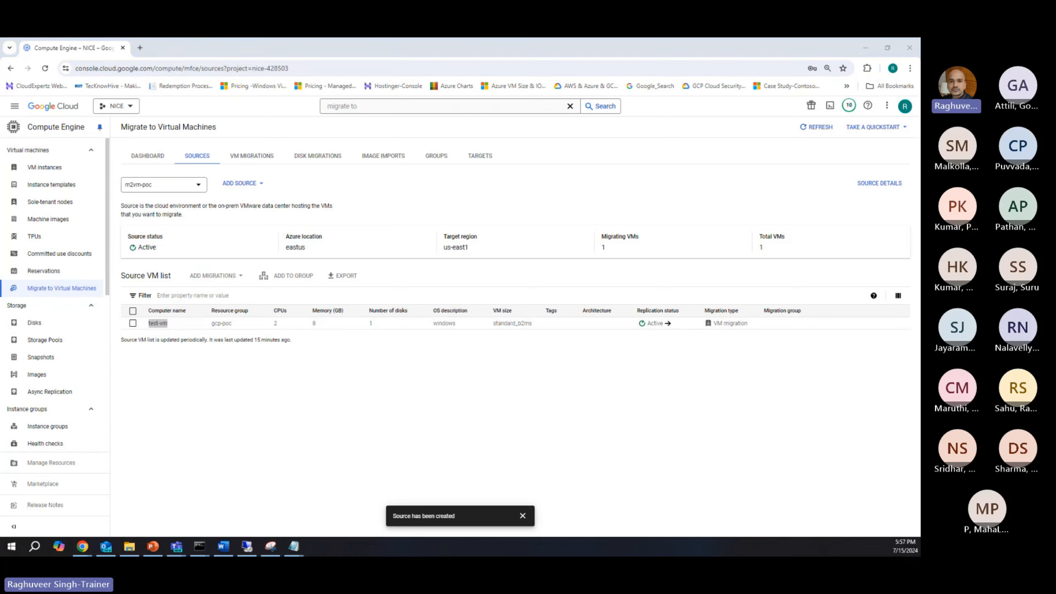
Step: Switch to the Azure portal, view the Microsoft Entra ID overview from the home page, and close that portal window
{"action": "key", "text": "alt+Tab"}
{"action": "left_click", "coordinate": [17, 123]}
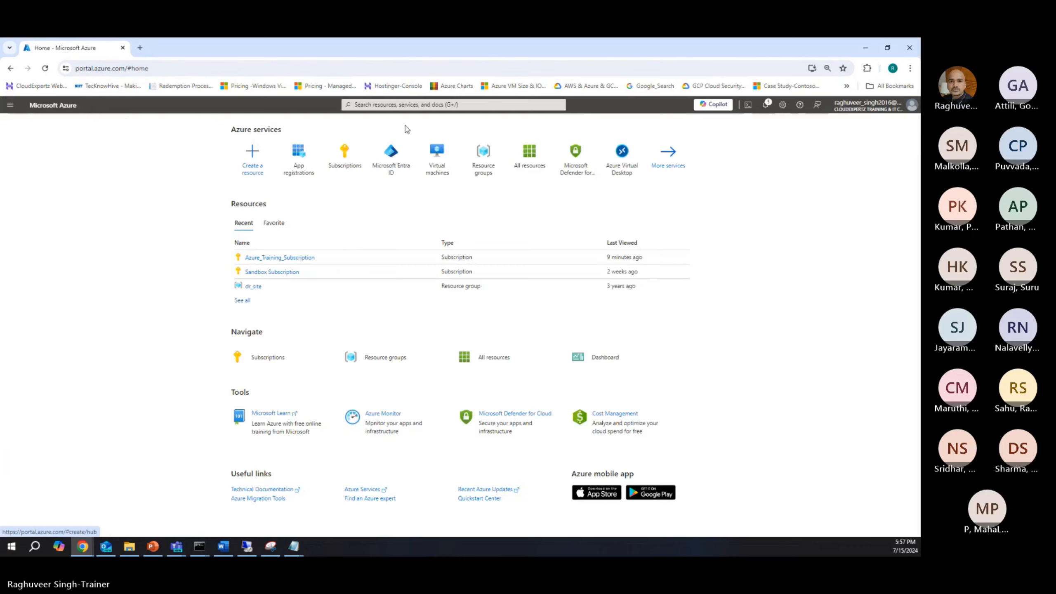
{"action": "left_click", "coordinate": [390, 157]}
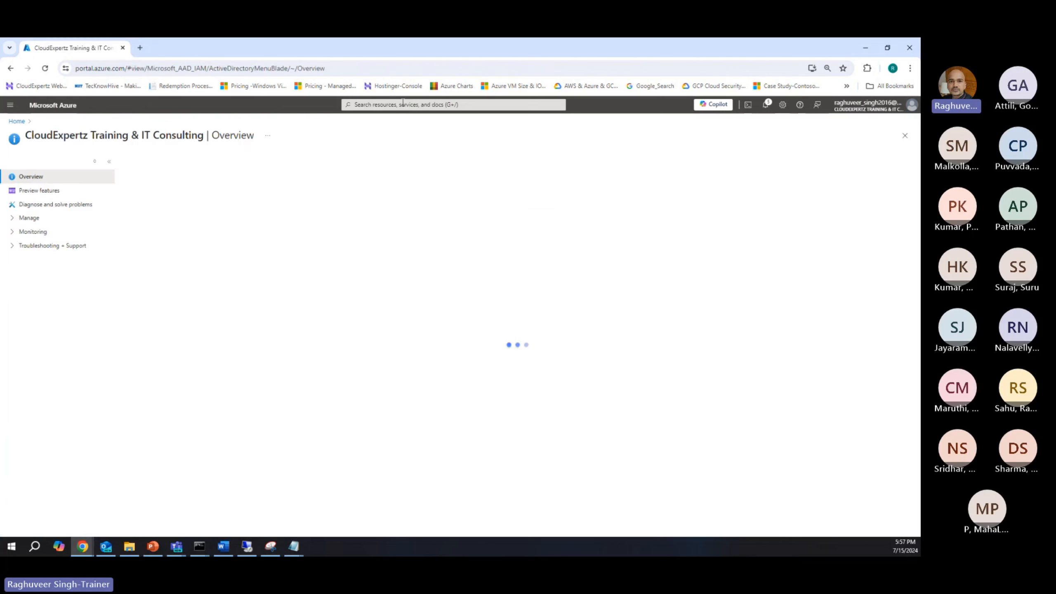
{"action": "left_click", "coordinate": [403, 104]}
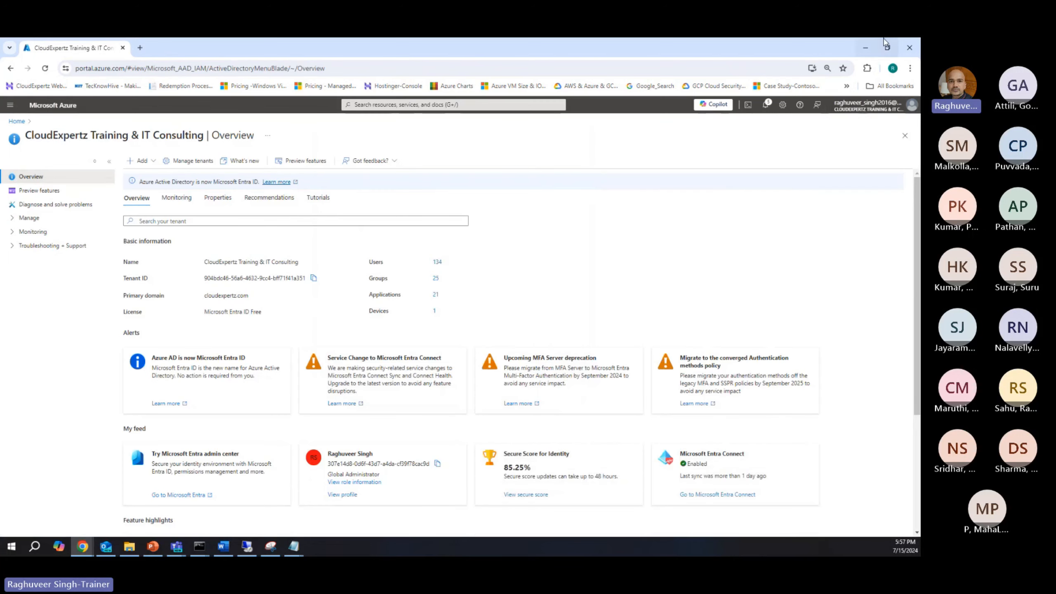
{"action": "left_click", "coordinate": [910, 48]}
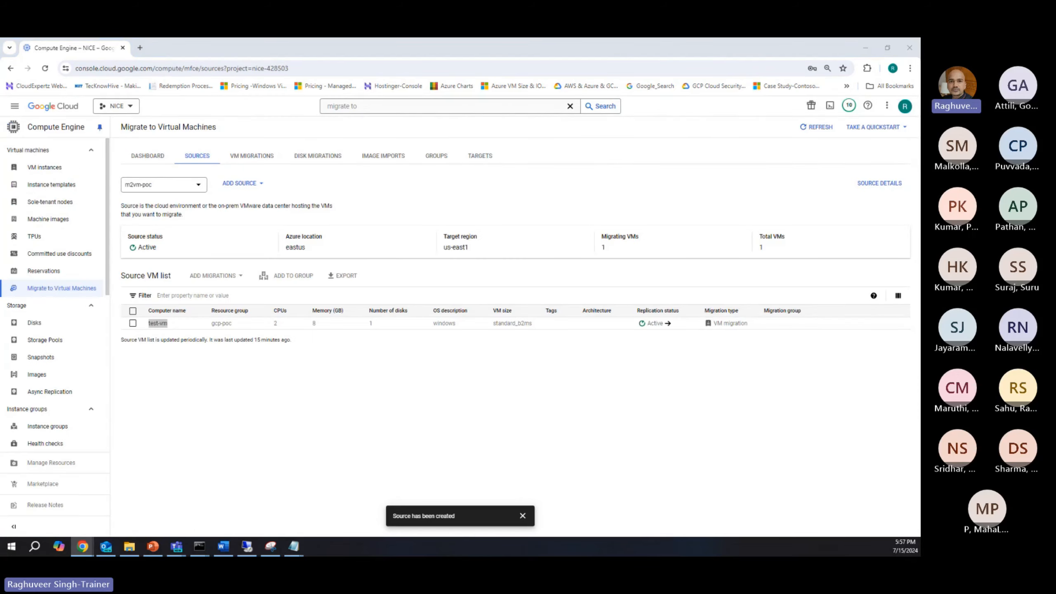
Step: Switch to the incognito Azure portal window, check the CreateVm deployment page and close the Microsoft Azure sign-in page
{"action": "key", "text": "alt+Tab"}
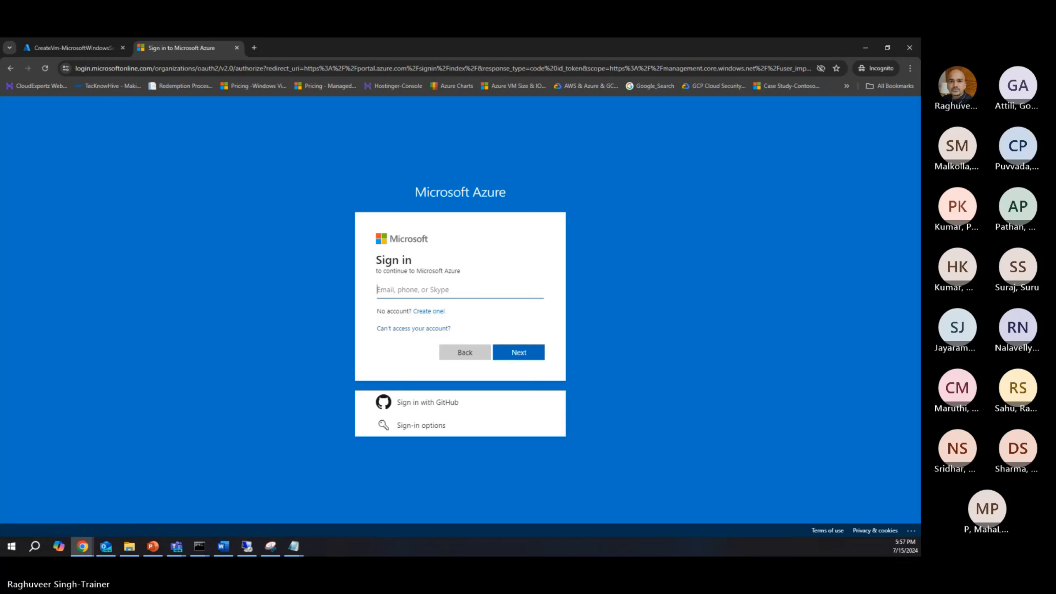
{"action": "left_click", "coordinate": [87, 44]}
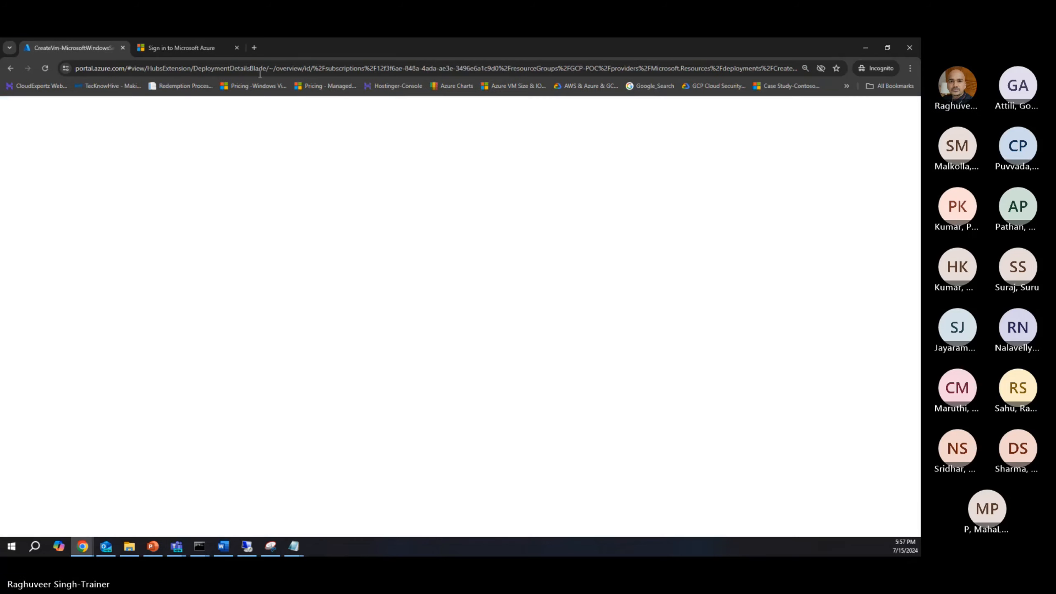
{"action": "left_click", "coordinate": [203, 47]}
{"action": "left_click", "coordinate": [236, 48]}
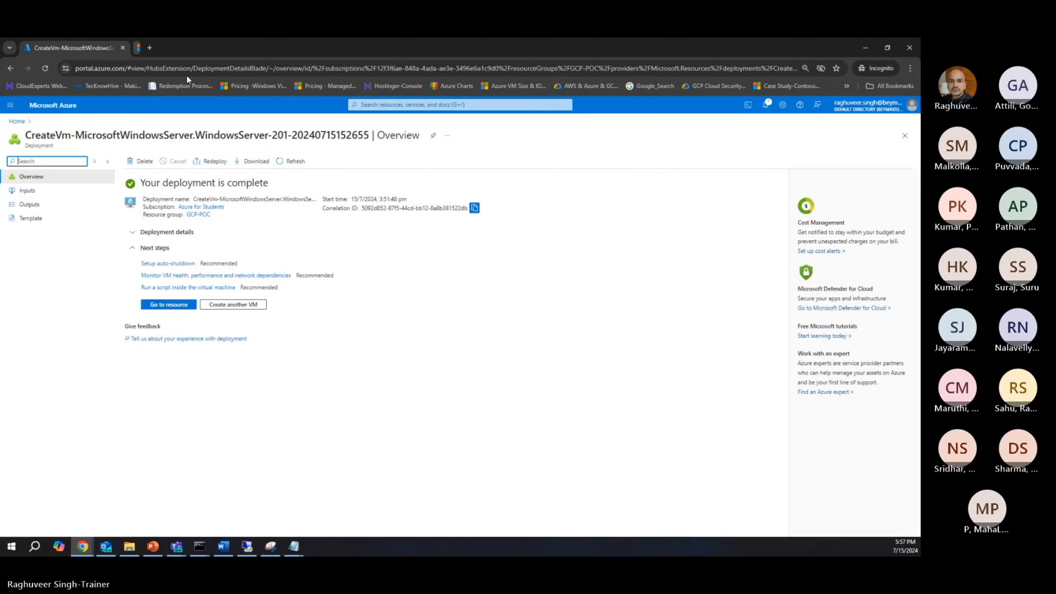
Step: Open the Virtual machines list in the Azure portal and examine the location and size of Test-VM
{"action": "left_click", "coordinate": [359, 105]}
{"action": "left_click", "coordinate": [375, 208]}
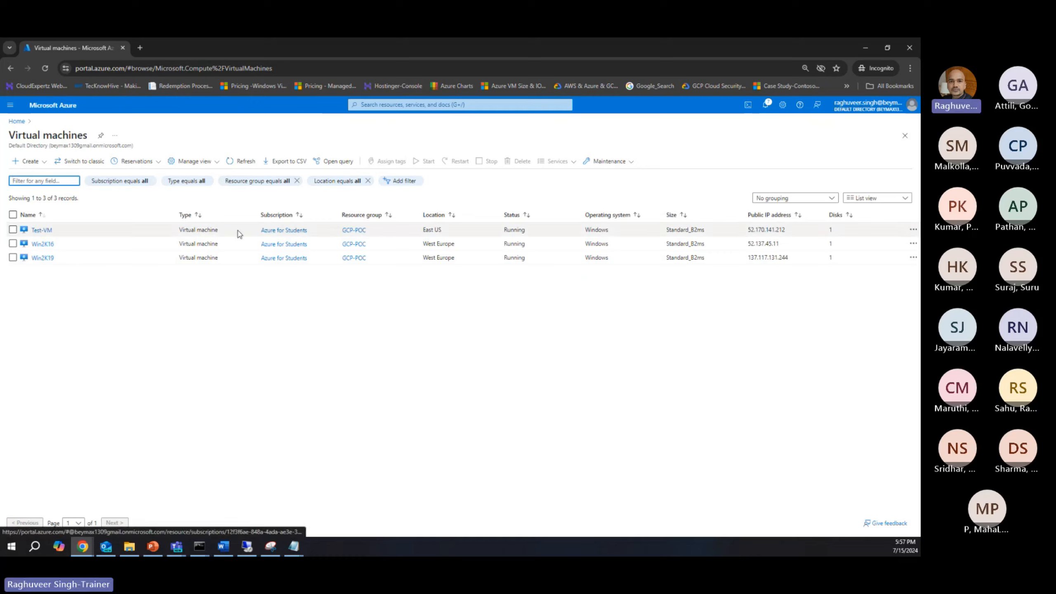
{"action": "left_click", "coordinate": [13, 230]}
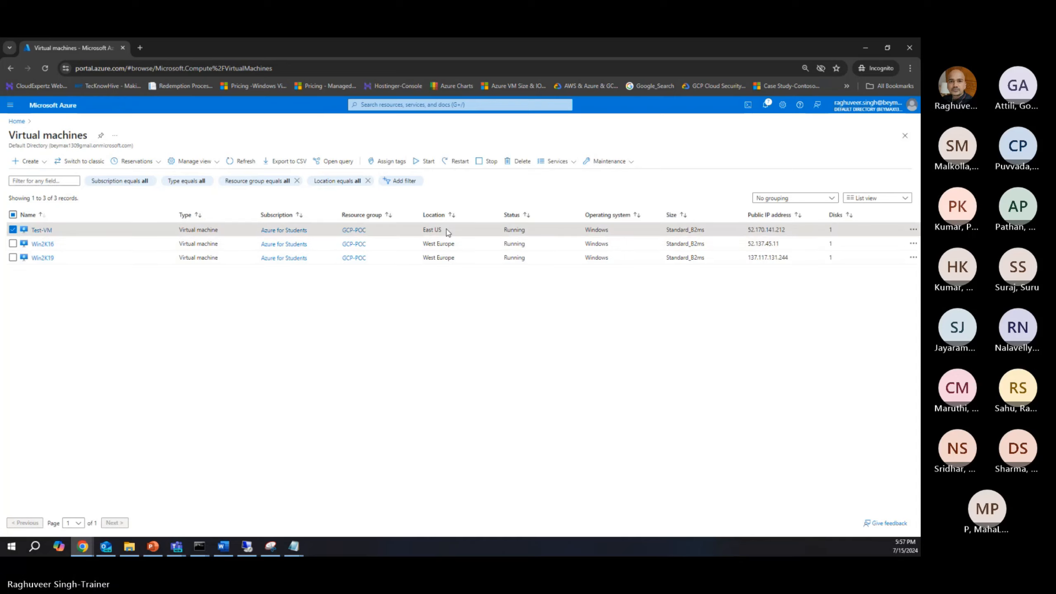
{"action": "left_click_drag", "start_coordinate": [666, 229], "coordinate": [709, 231]}
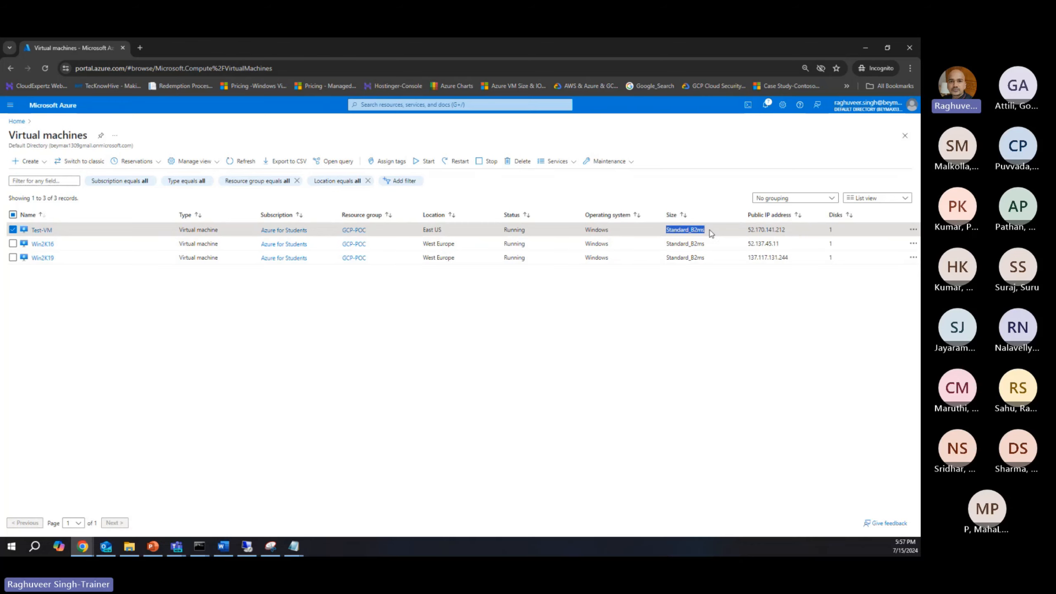
Step: Switch back to the Google Cloud console and compare the details of the m2vm-nexturn and m2vm-poc sources
{"action": "key", "text": "alt+Tab"}
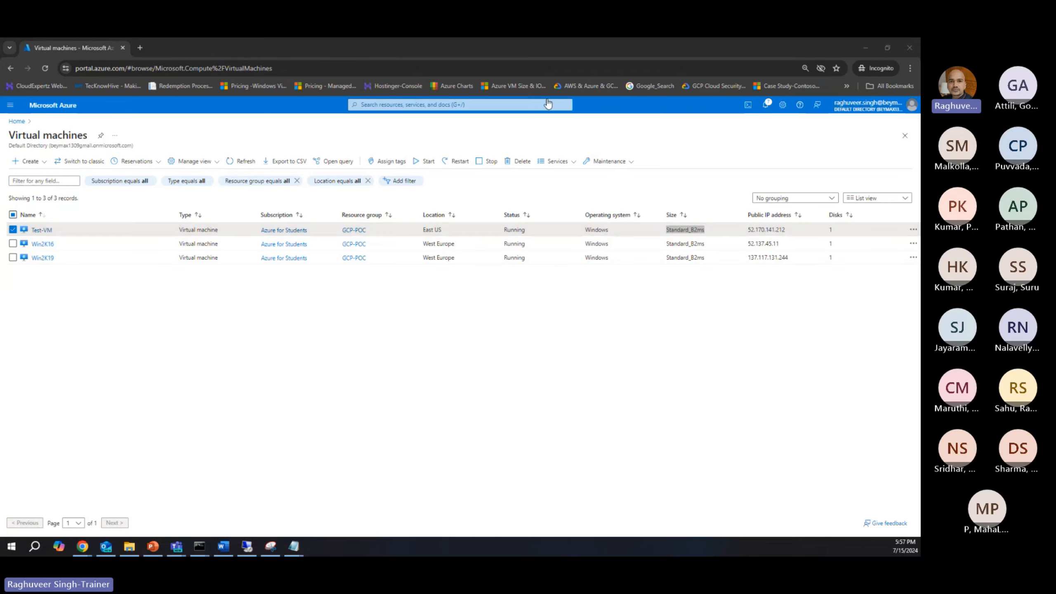
{"action": "left_click", "coordinate": [158, 335]}
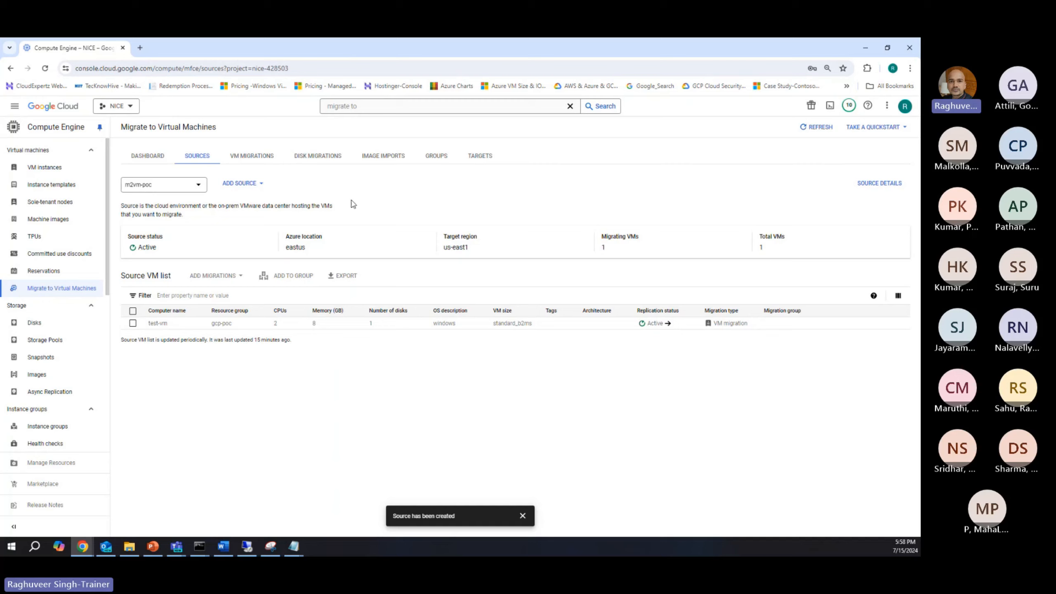
{"action": "left_click", "coordinate": [165, 185]}
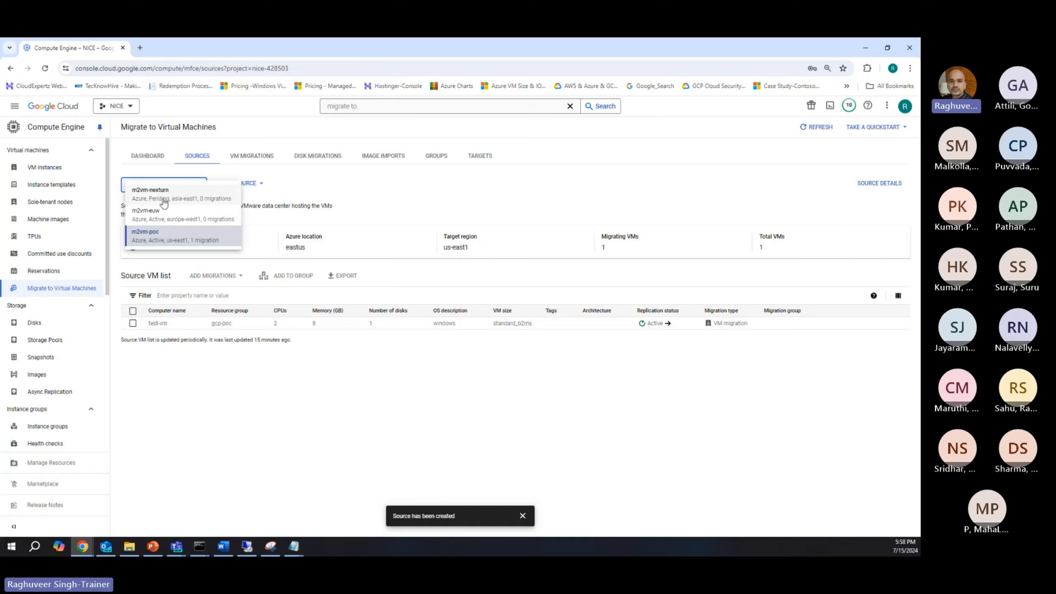
{"action": "left_click", "coordinate": [166, 196]}
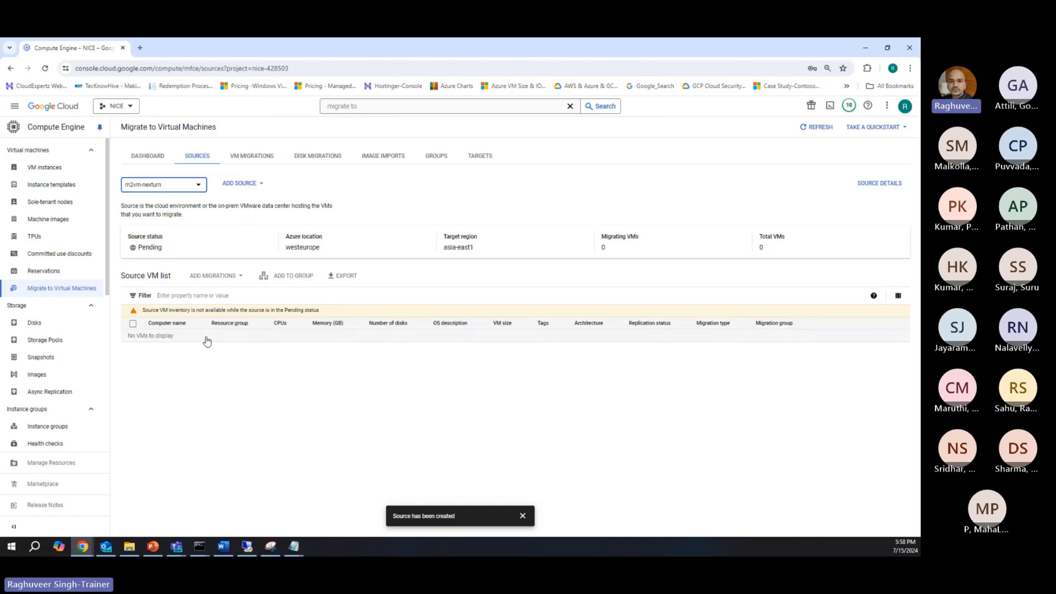
{"action": "left_click", "coordinate": [163, 186]}
{"action": "left_click", "coordinate": [161, 234]}
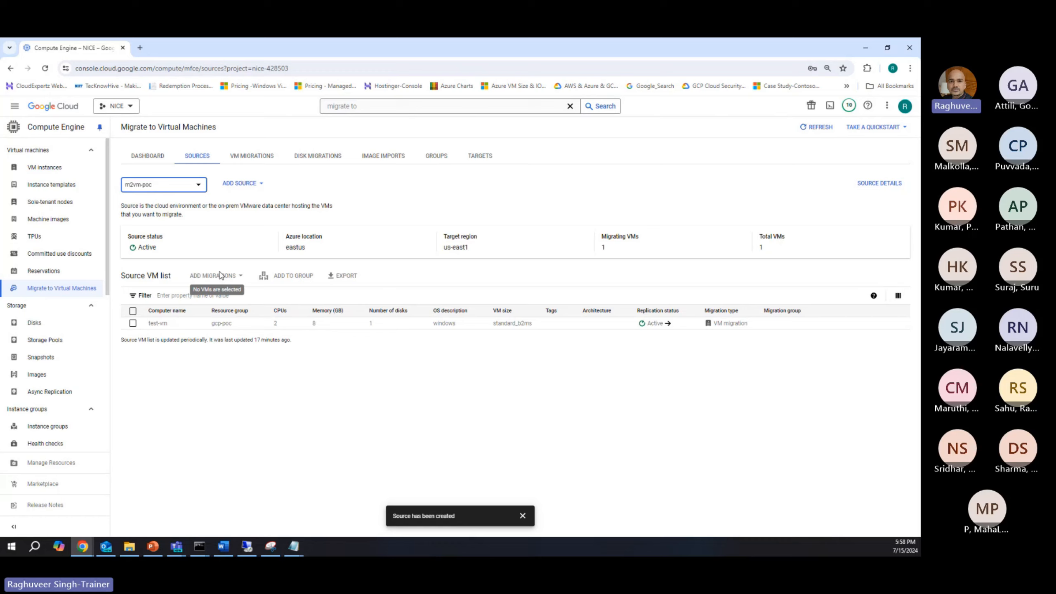
Step: Switch the displayed source to m2vm-euw and check the location of its virtual machines against the Azure portal list
{"action": "left_click", "coordinate": [159, 186]}
{"action": "left_click", "coordinate": [159, 187]}
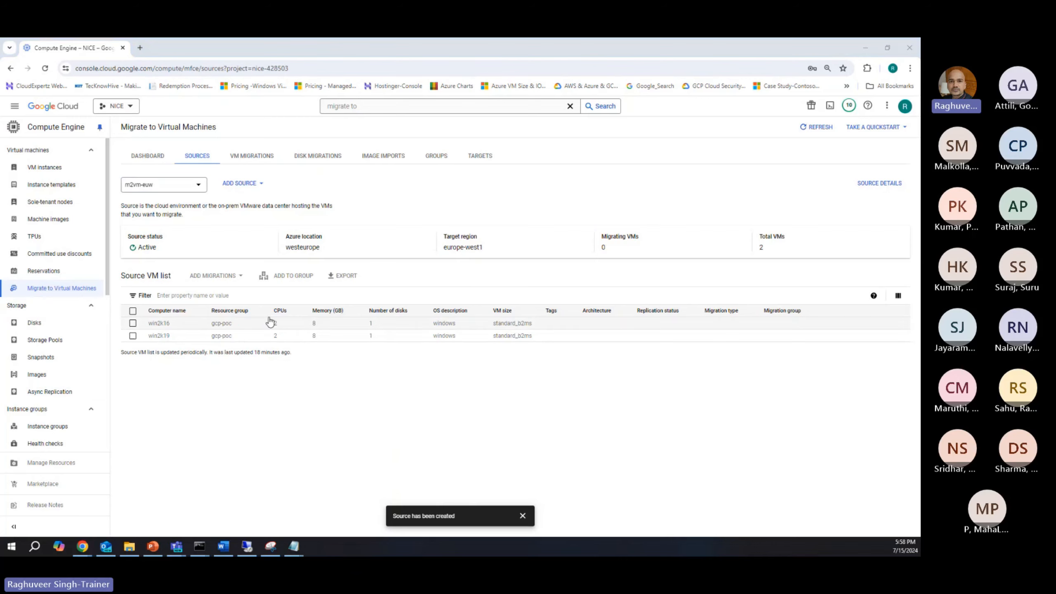
{"action": "key", "text": "alt+Tab"}
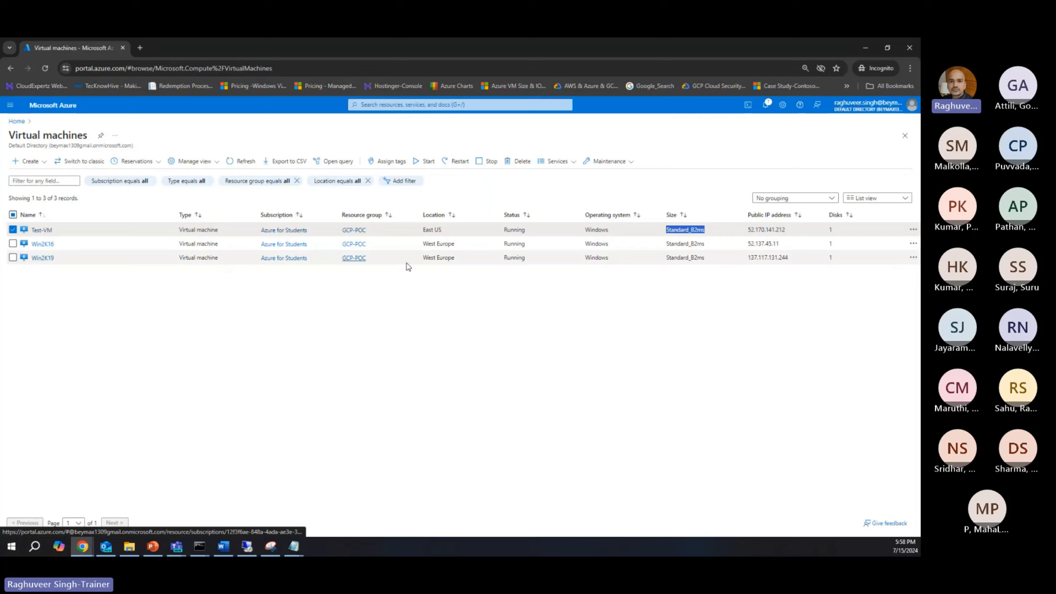
{"action": "left_click_drag", "start_coordinate": [421, 244], "coordinate": [470, 244]}
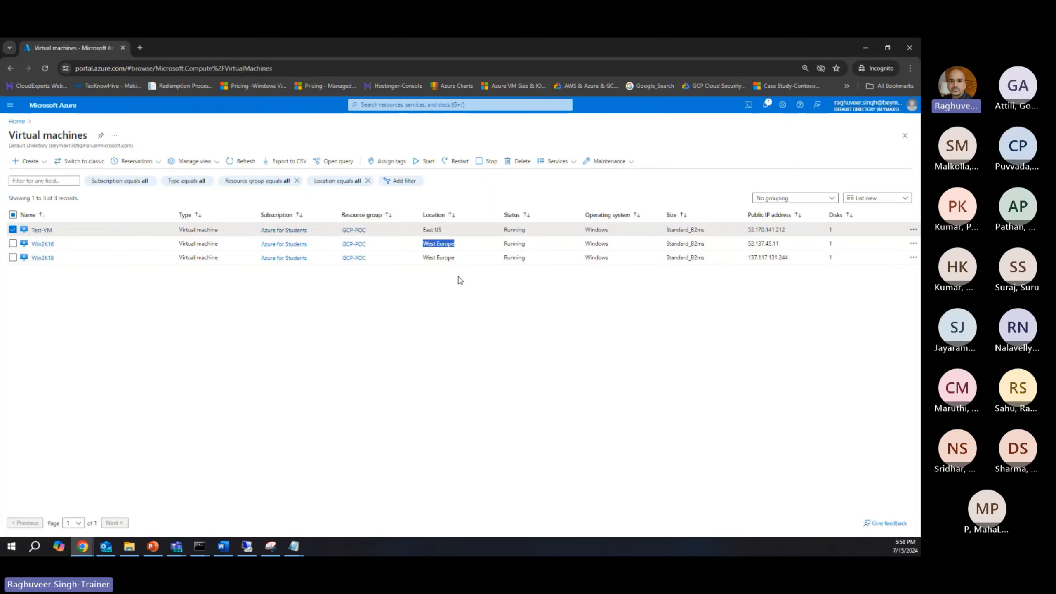
{"action": "key", "text": "alt+Tab"}
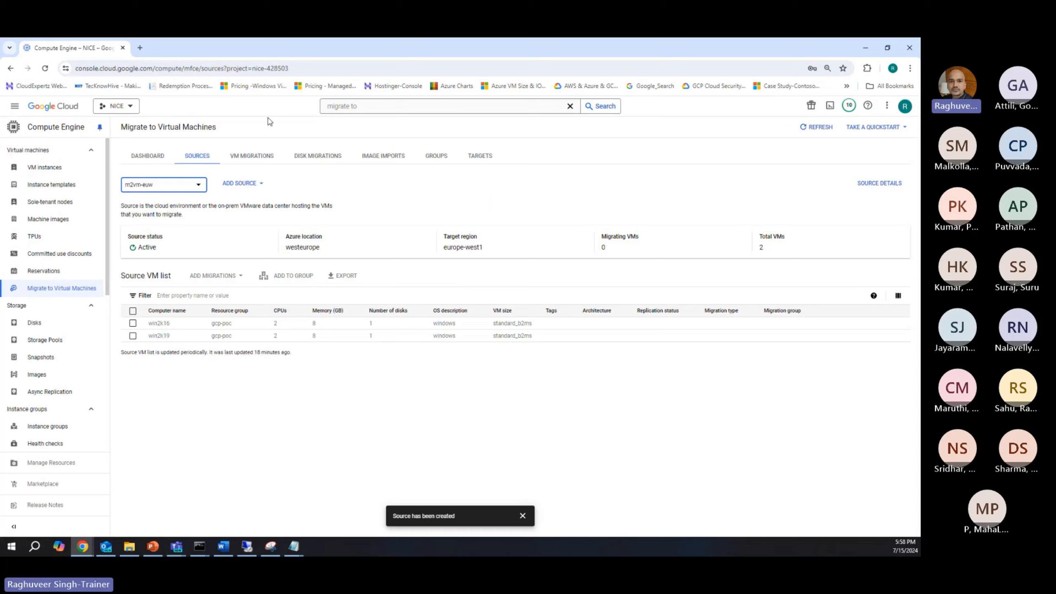
{"action": "left_click", "coordinate": [326, 212]}
Step: Switch to the PowerPoint presentation and review the Onboard phase on the Migration Process slide
{"action": "mouse_move", "coordinate": [153, 551]}
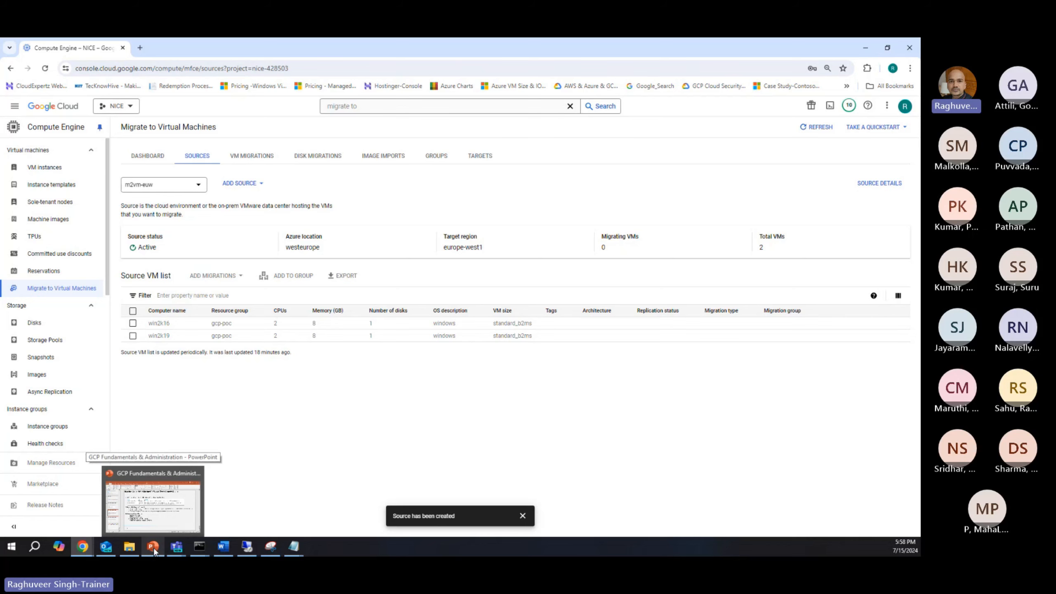
{"action": "left_click", "coordinate": [153, 548]}
{"action": "scroll", "coordinate": [328, 361], "scroll_direction": "up", "scroll_amount": 1}
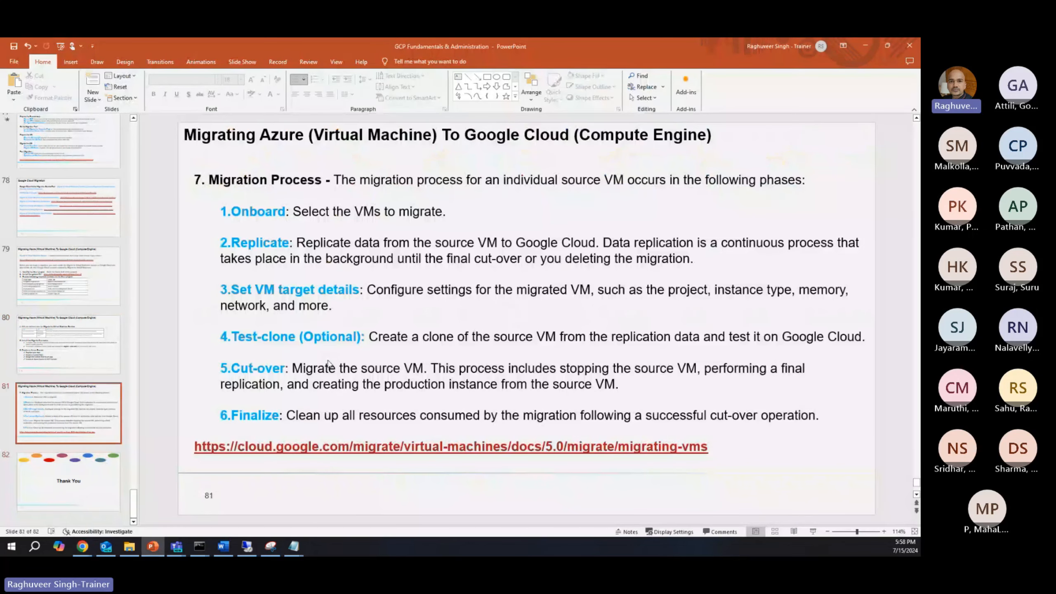
{"action": "left_click_drag", "start_coordinate": [295, 211], "coordinate": [457, 216]}
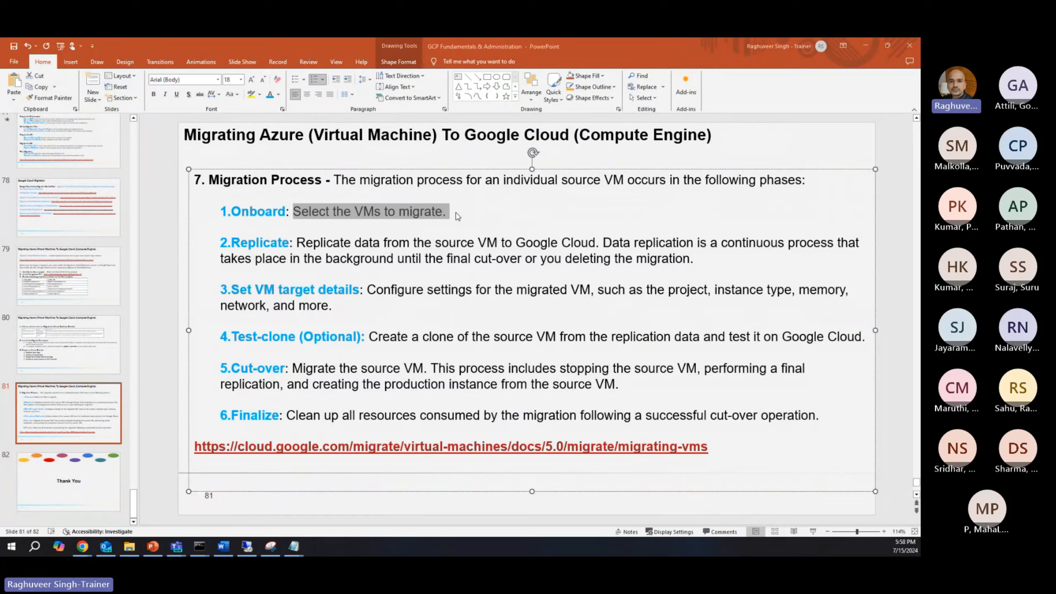
Step: Switch back to the Google Cloud console and add VM migrations for win2k16 and win2k19 from the m2vm-euw source
{"action": "key", "text": "alt+Tab"}
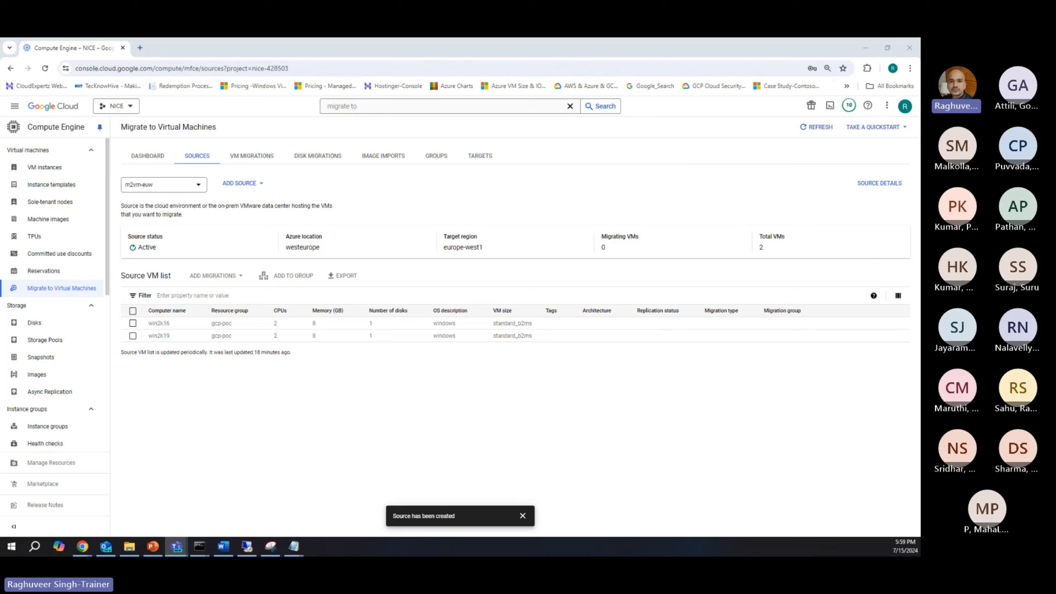
{"action": "left_click", "coordinate": [133, 323]}
{"action": "left_click", "coordinate": [133, 336]}
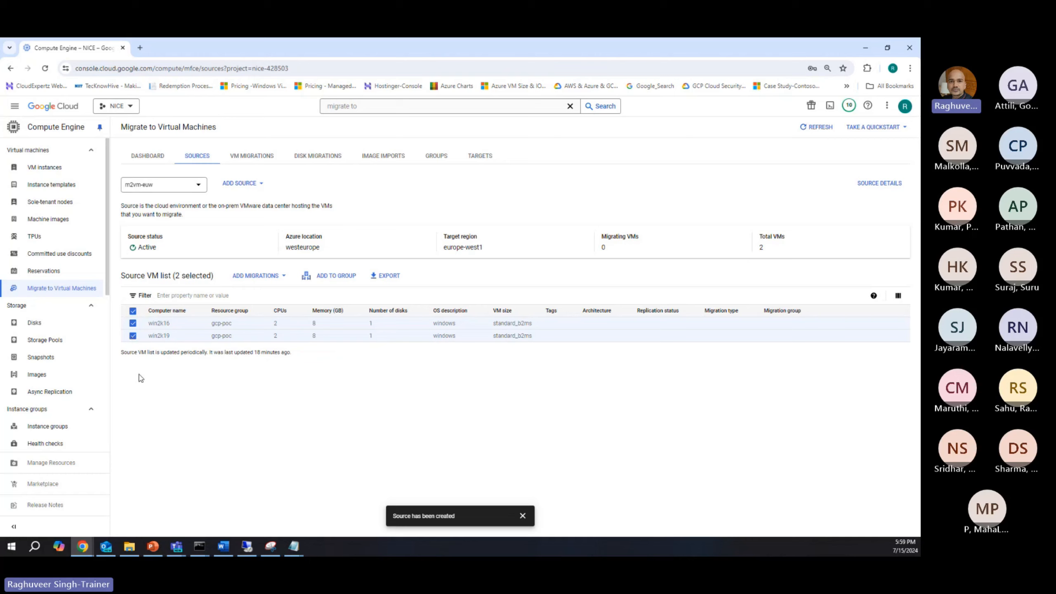
{"action": "left_click", "coordinate": [260, 278]}
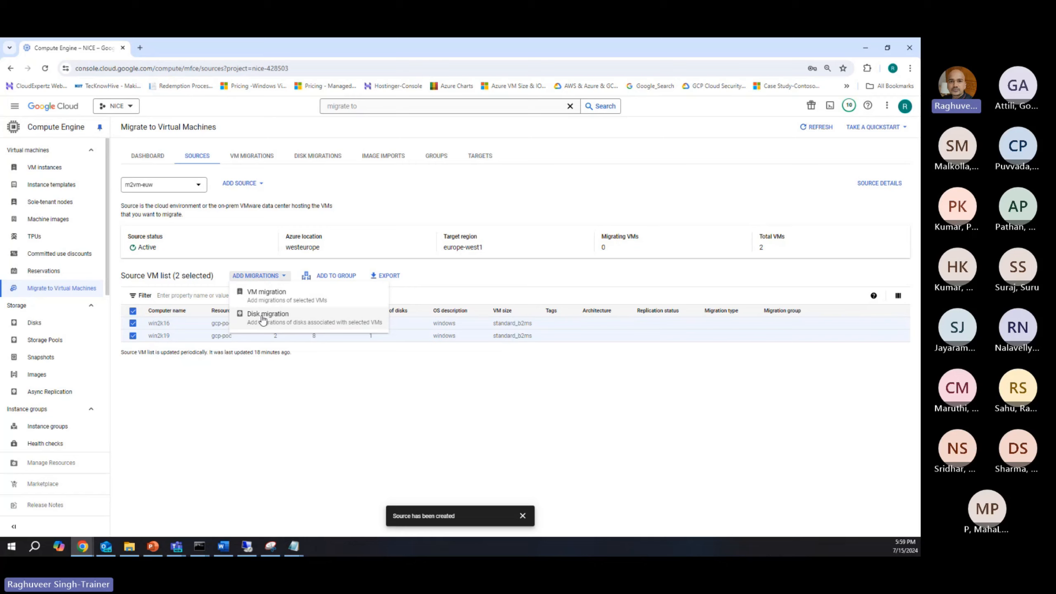
{"action": "left_click", "coordinate": [254, 296]}
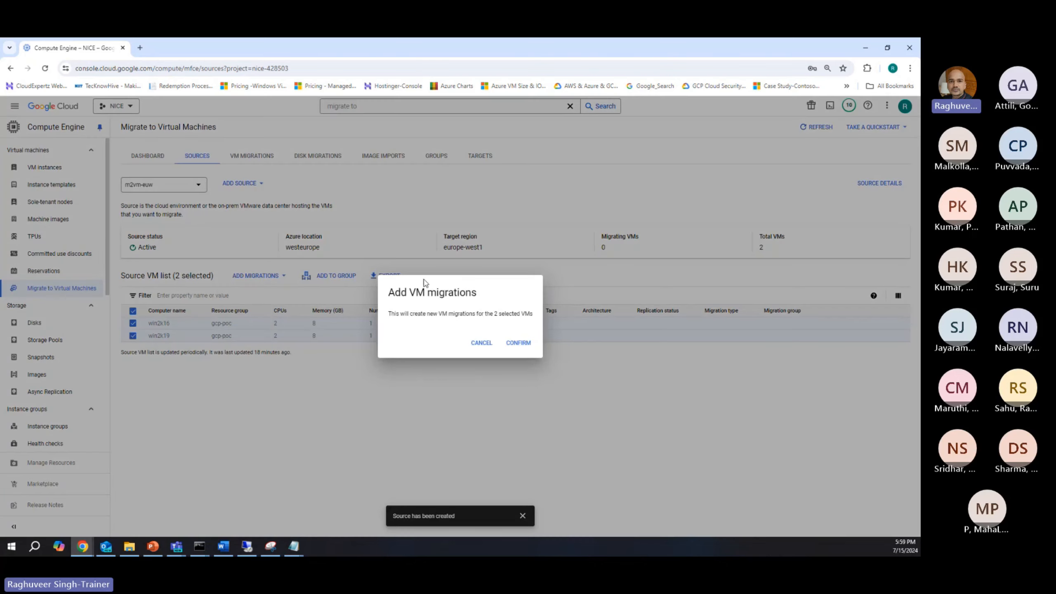
{"action": "left_click", "coordinate": [518, 343]}
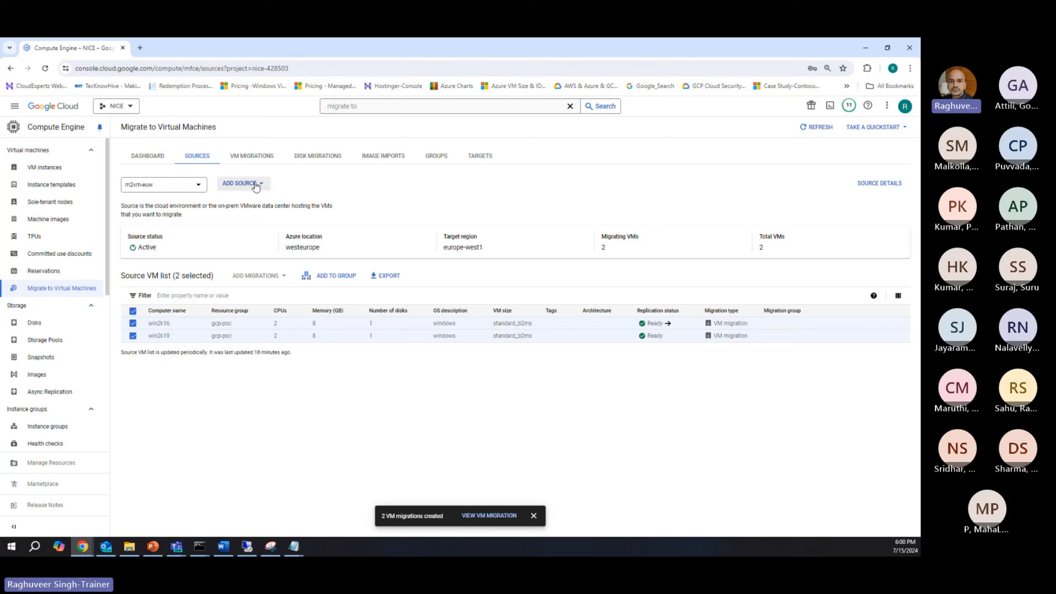
Step: Start replication for the win2k16 and win2k19 VM migrations
{"action": "left_click", "coordinate": [260, 160]}
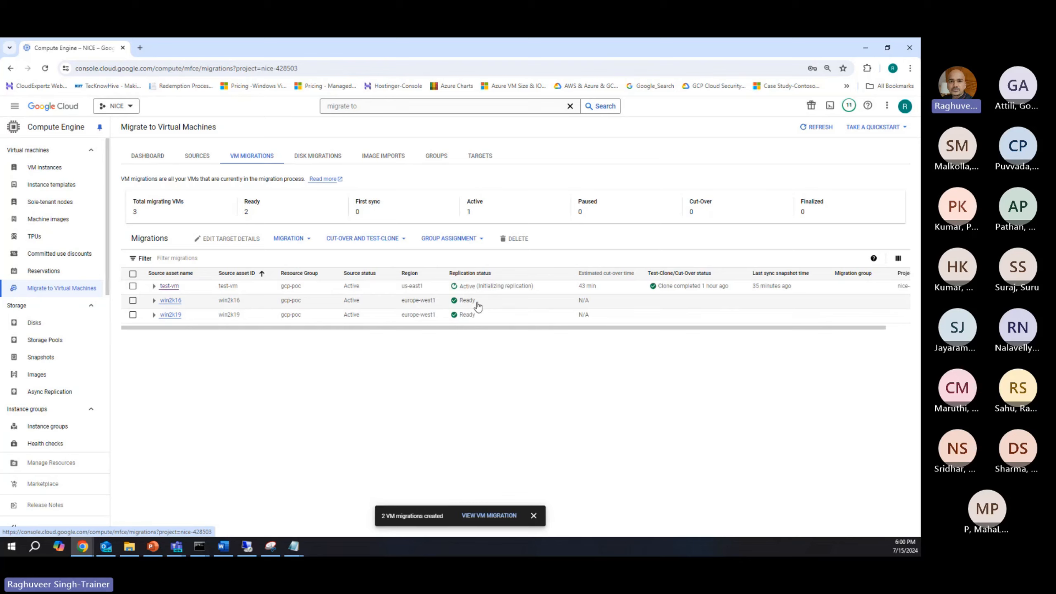
{"action": "left_click", "coordinate": [134, 301]}
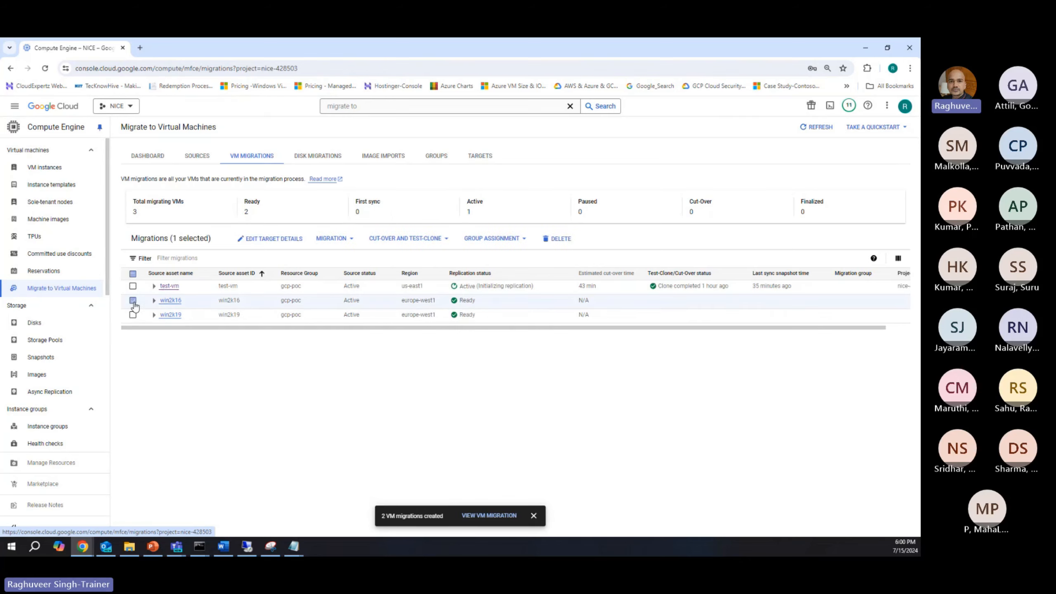
{"action": "left_click", "coordinate": [133, 315]}
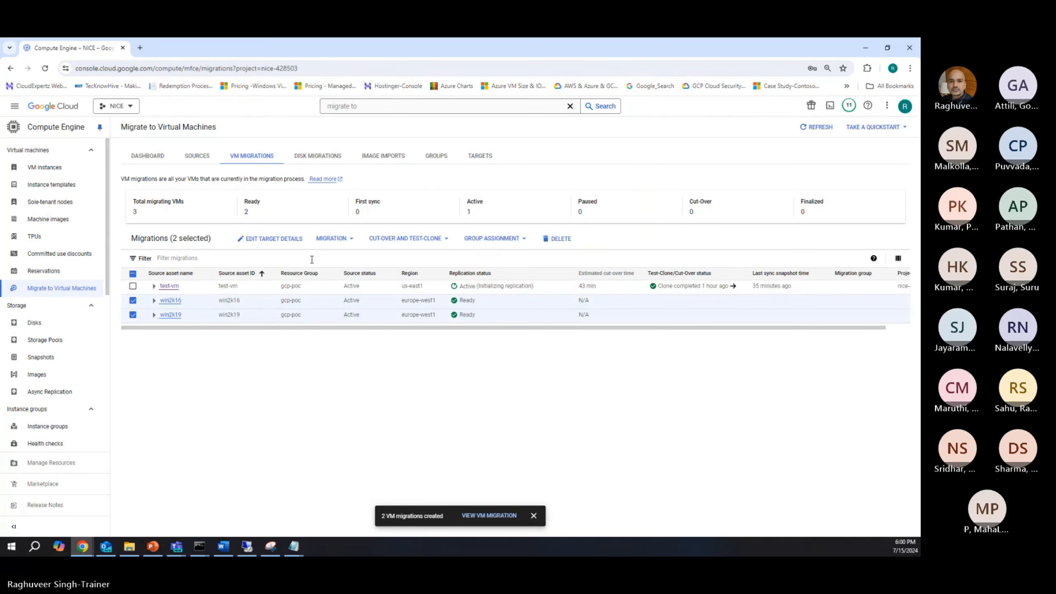
{"action": "left_click", "coordinate": [331, 241]}
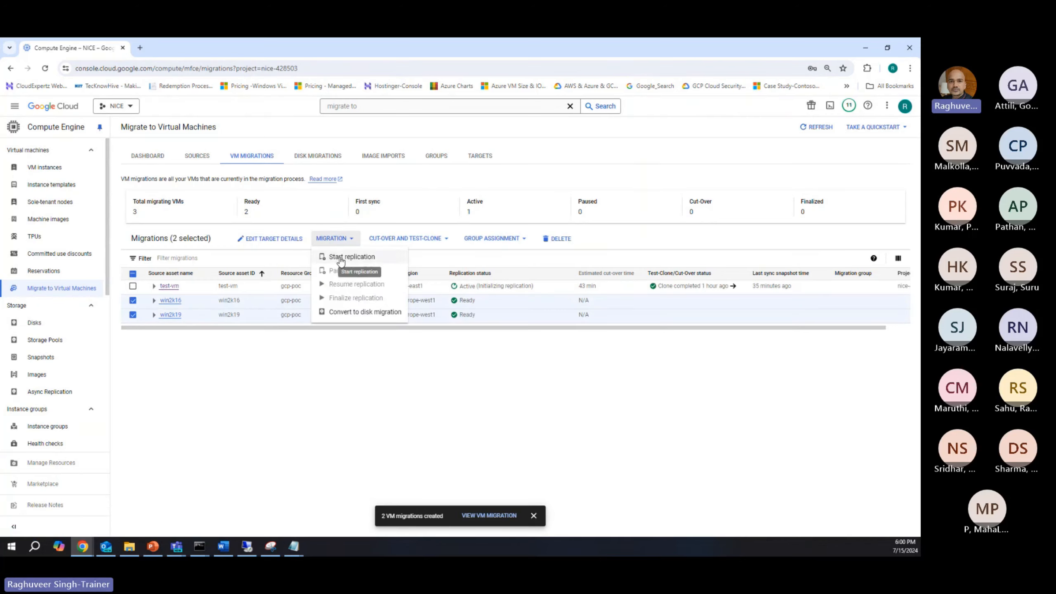
{"action": "left_click", "coordinate": [357, 258]}
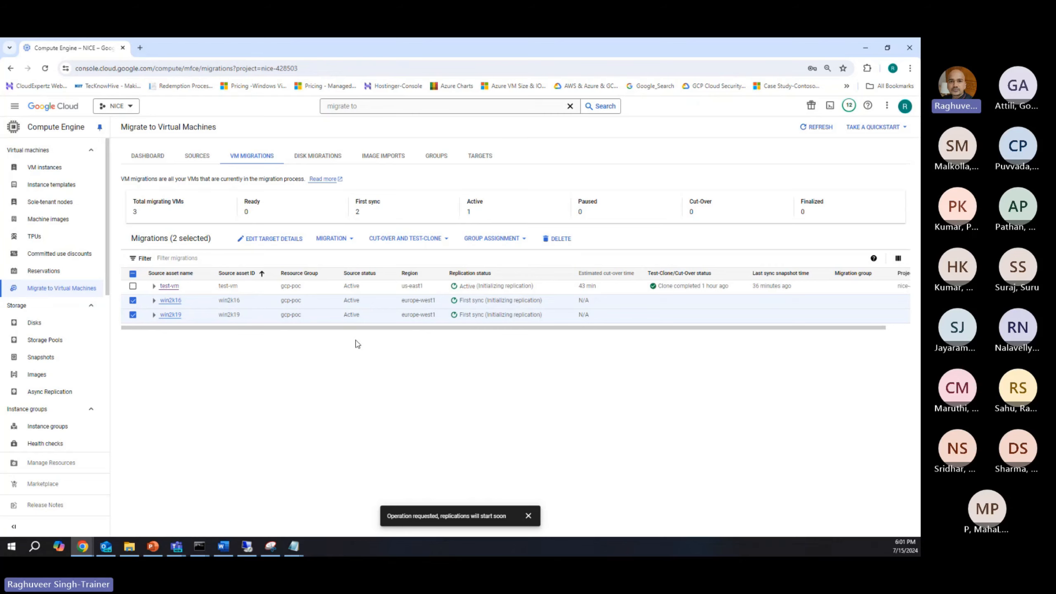
Step: Switch to the Azure portal, view the Win2K16 virtual machine overview, and search for snapshot to open the Snapshots list
{"action": "key", "text": "alt+Tab"}
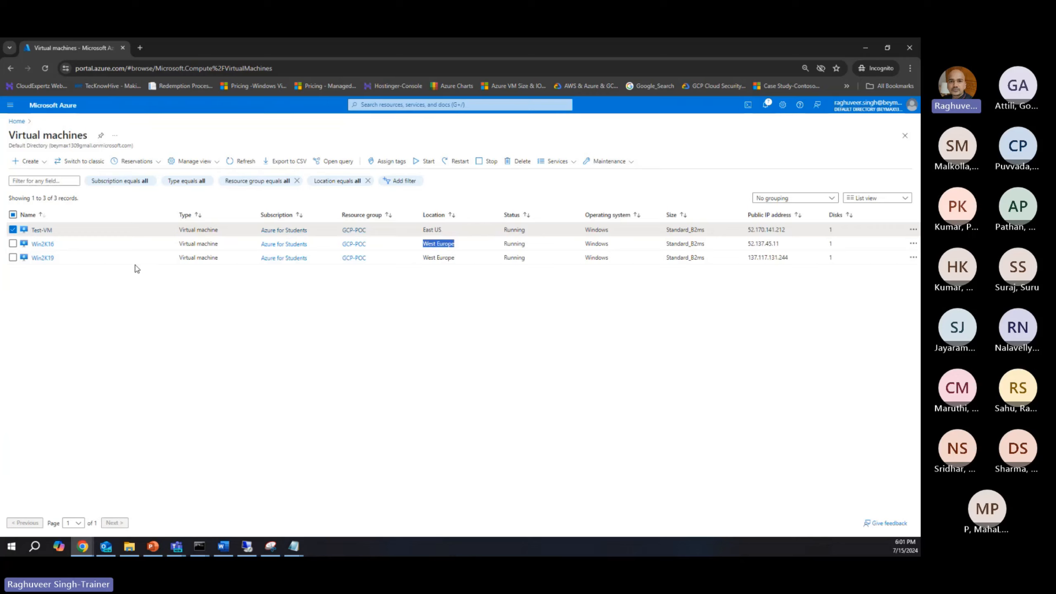
{"action": "left_click", "coordinate": [42, 244]}
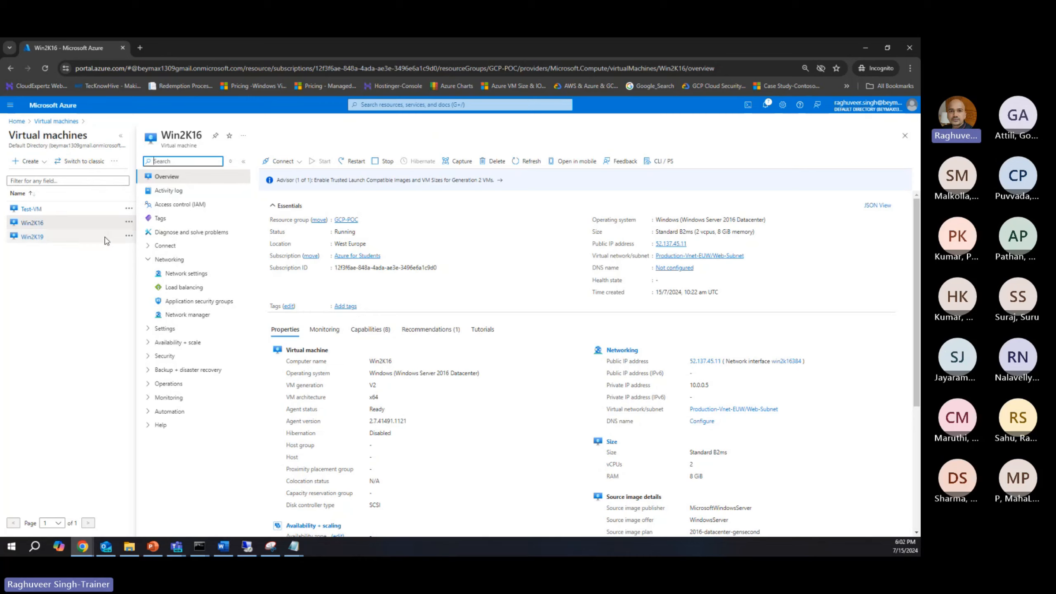
{"action": "left_click", "coordinate": [386, 105]}
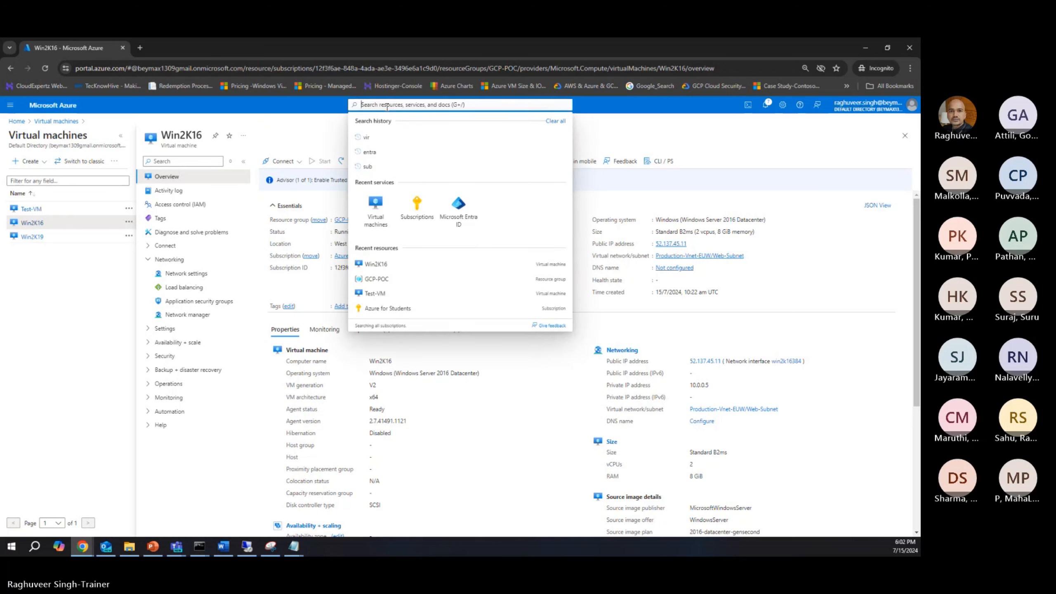
{"action": "type", "text": "sna"}
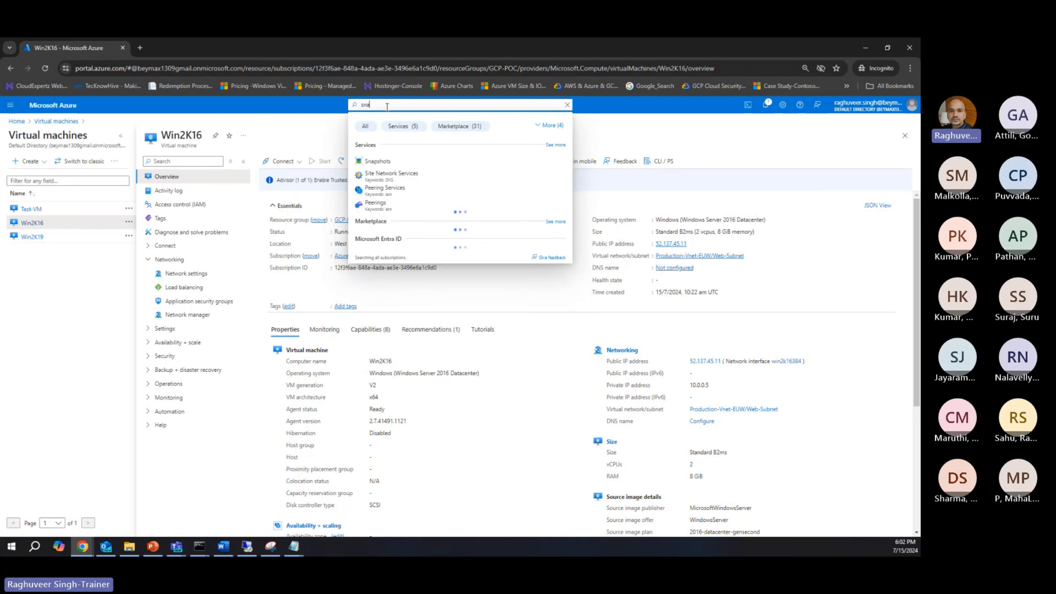
{"action": "type", "text": "psho"}
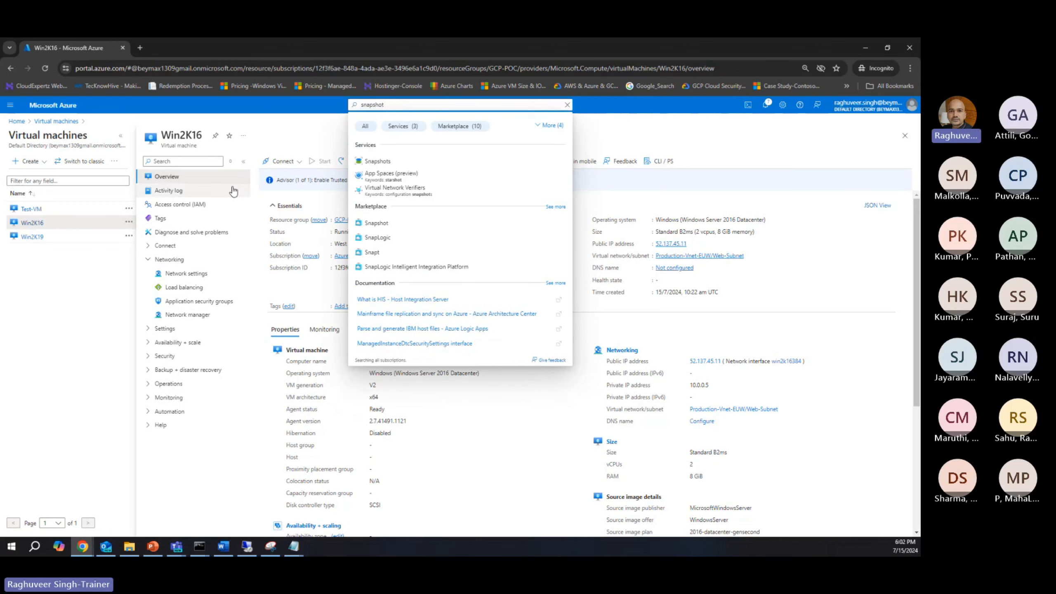
{"action": "type", "text": "t"}
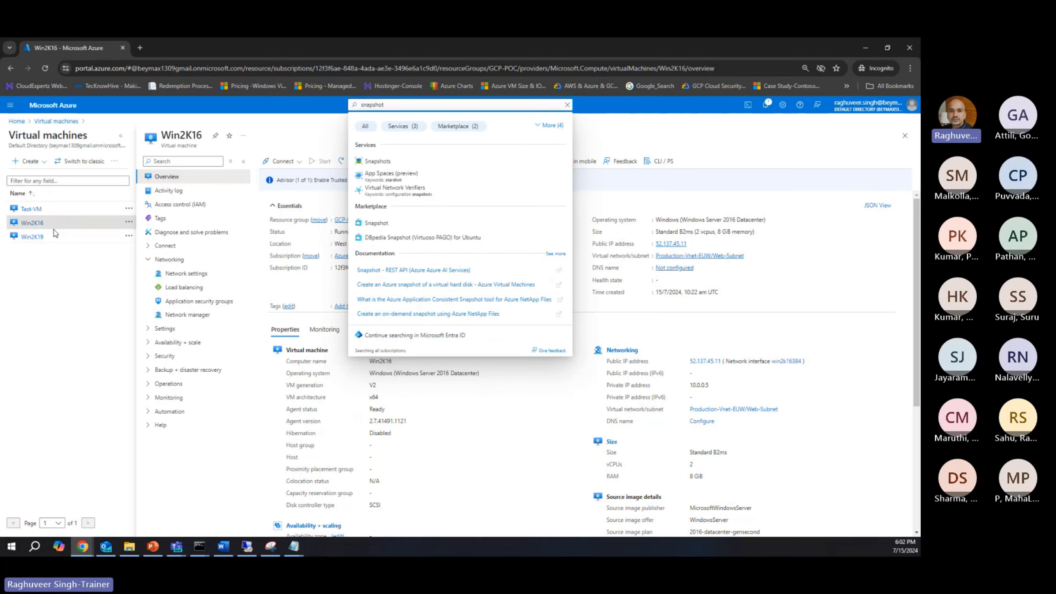
{"action": "left_click", "coordinate": [377, 160]}
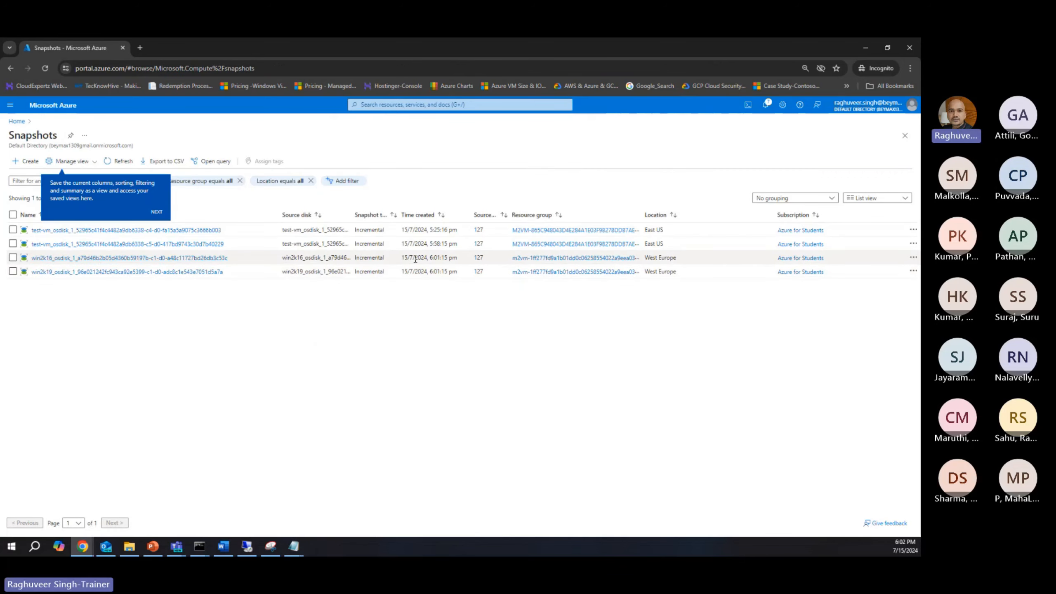
Step: Examine the creation times of the win2k16 and win2k19 disk snapshots
{"action": "left_click_drag", "start_coordinate": [402, 258], "coordinate": [440, 259]}
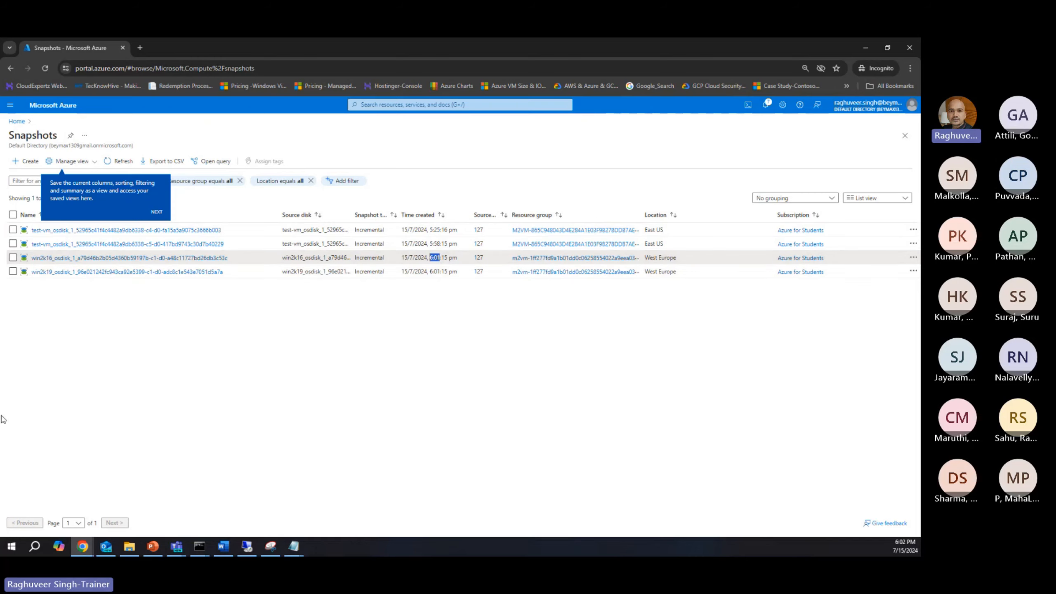
{"action": "left_click", "coordinate": [400, 261]}
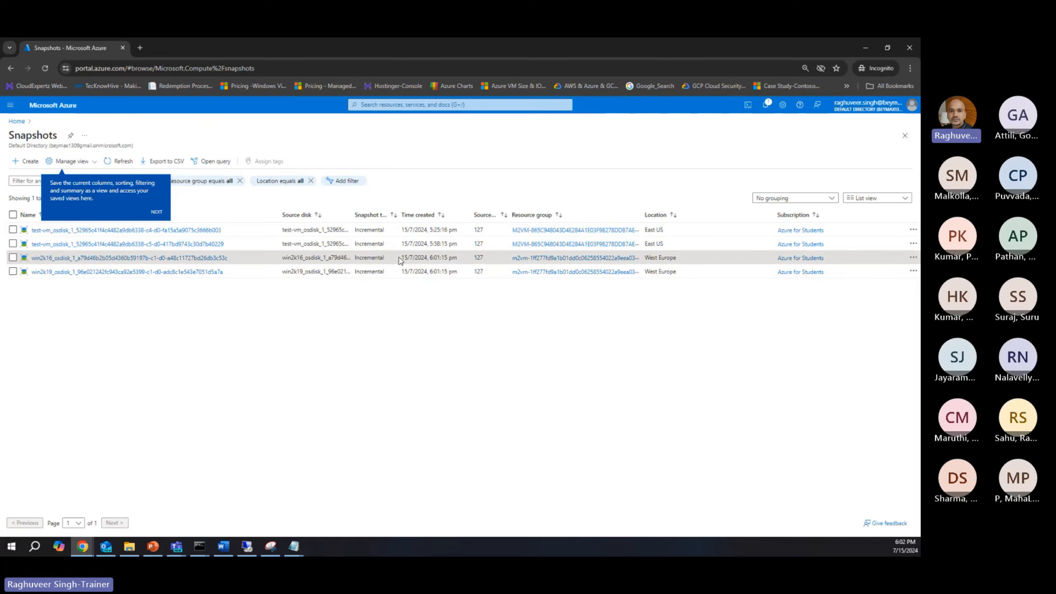
{"action": "left_click_drag", "start_coordinate": [400, 260], "coordinate": [495, 277]}
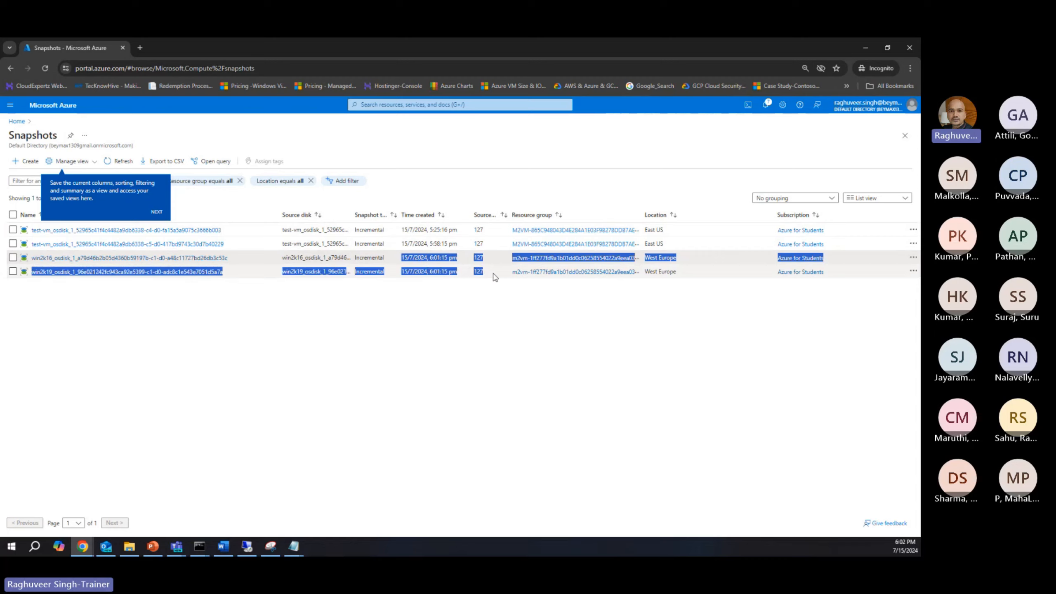
Step: Switch to the Google Cloud console and examine the win2k16 migration's replication progress and replication history
{"action": "left_click", "coordinate": [49, 299]}
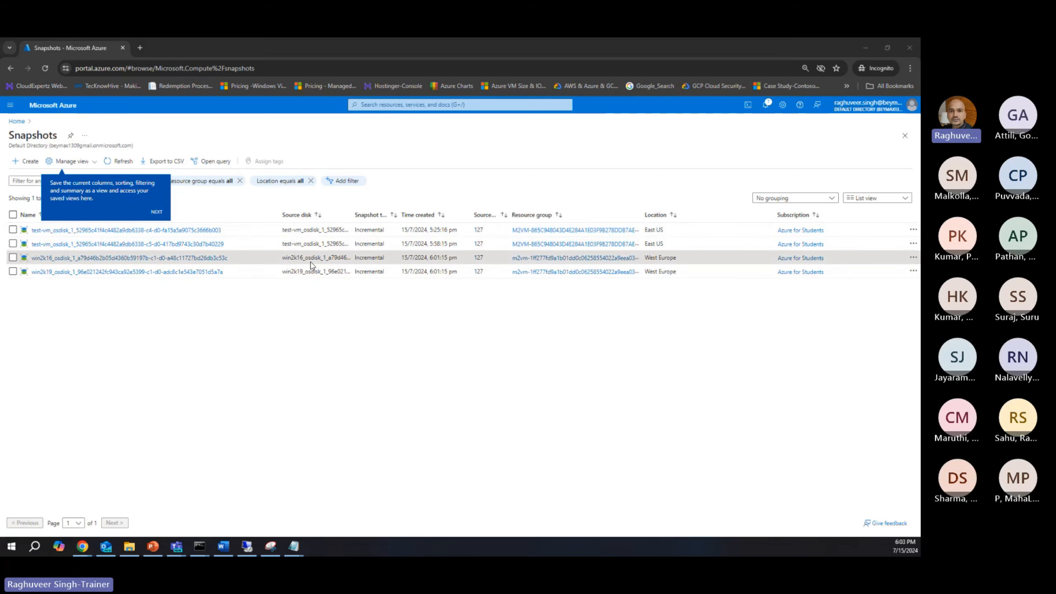
{"action": "key", "text": "alt+Tab"}
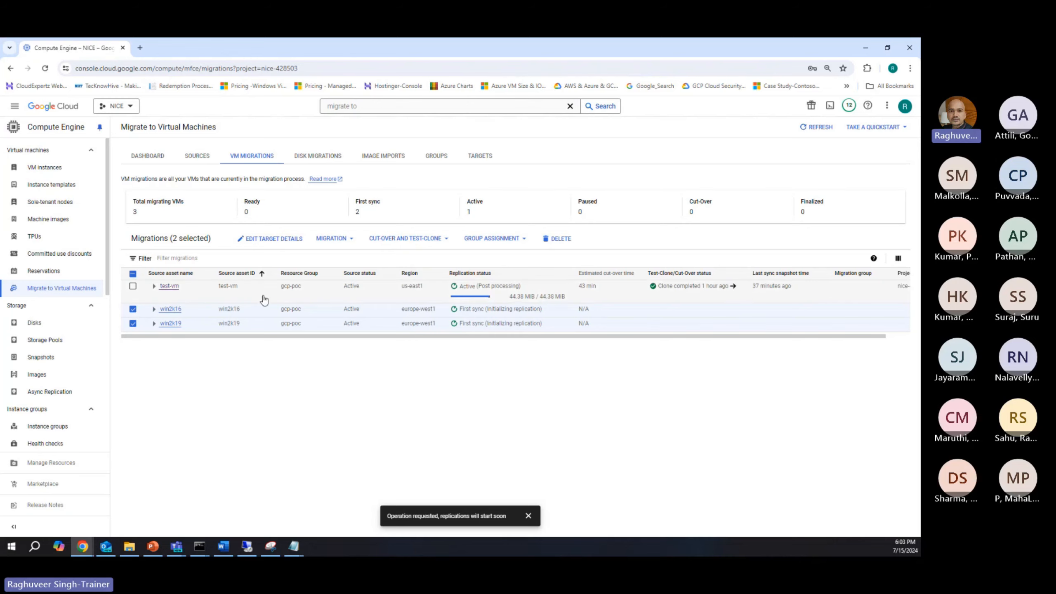
{"action": "left_click", "coordinate": [154, 309]}
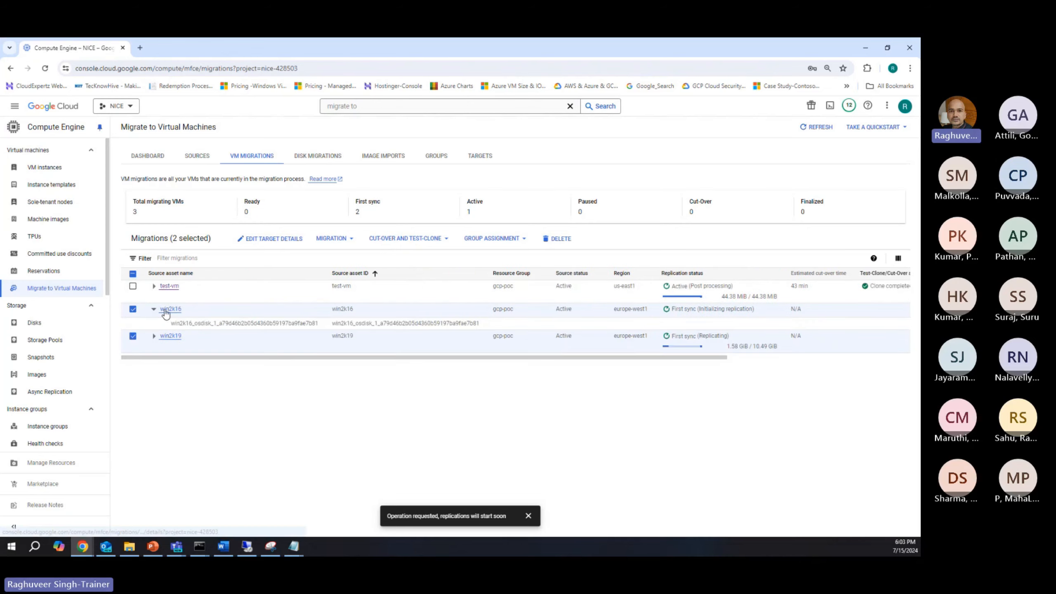
{"action": "left_click", "coordinate": [166, 309]}
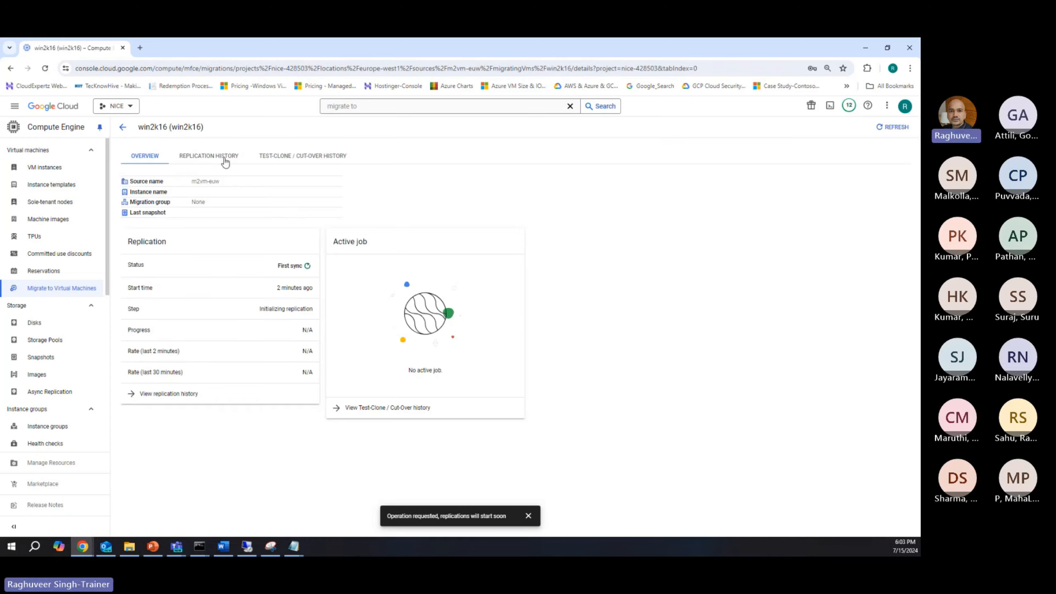
{"action": "left_click", "coordinate": [198, 161]}
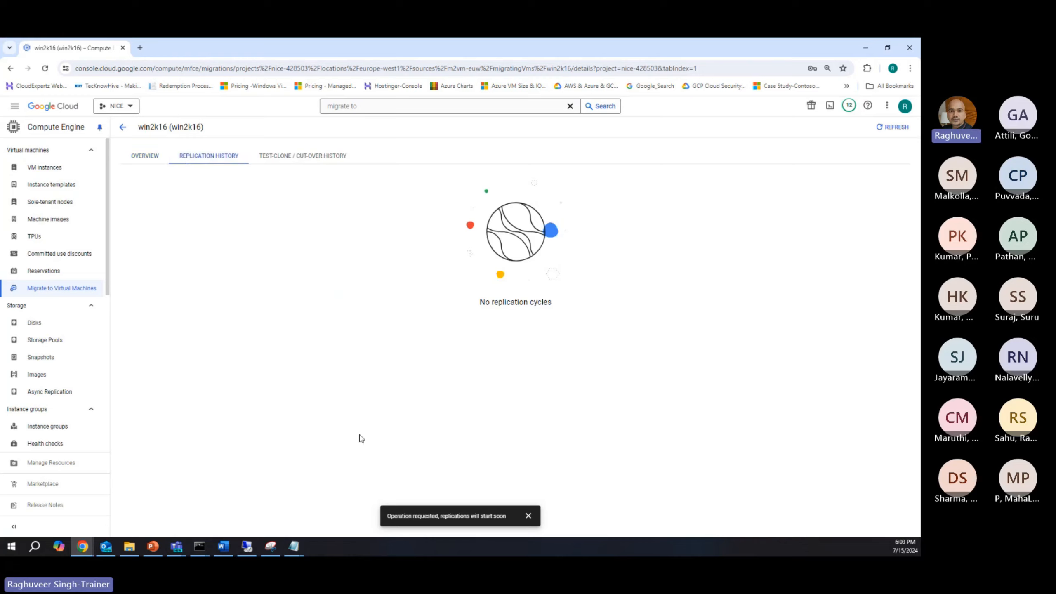
{"action": "left_click", "coordinate": [143, 159]}
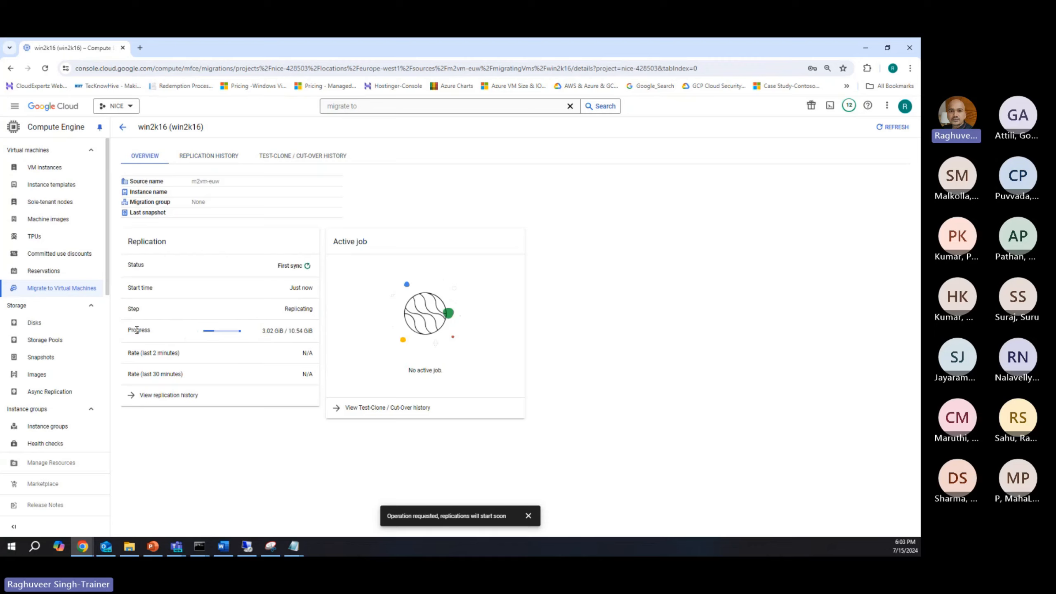
{"action": "left_click_drag", "start_coordinate": [128, 330], "coordinate": [155, 331]}
{"action": "mouse_move", "coordinate": [290, 331]}
{"action": "left_mouse_down"}
{"action": "mouse_move", "coordinate": [314, 331]}
{"action": "mouse_move", "coordinate": [275, 332]}
{"action": "mouse_move", "coordinate": [285, 333]}
{"action": "left_mouse_up"}
{"action": "left_click", "coordinate": [143, 395]}
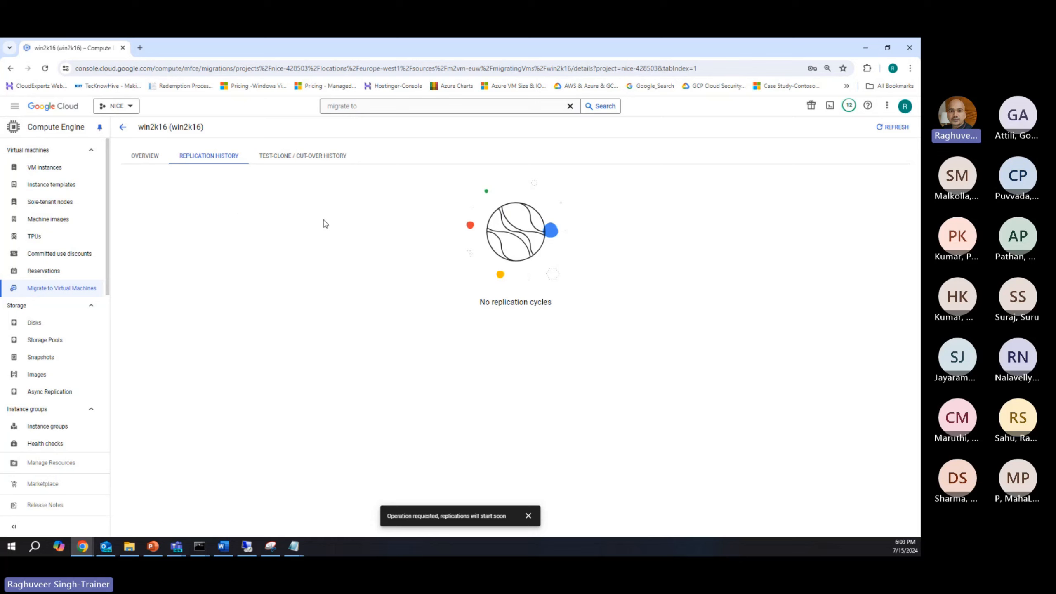
{"action": "left_click", "coordinate": [123, 127]}
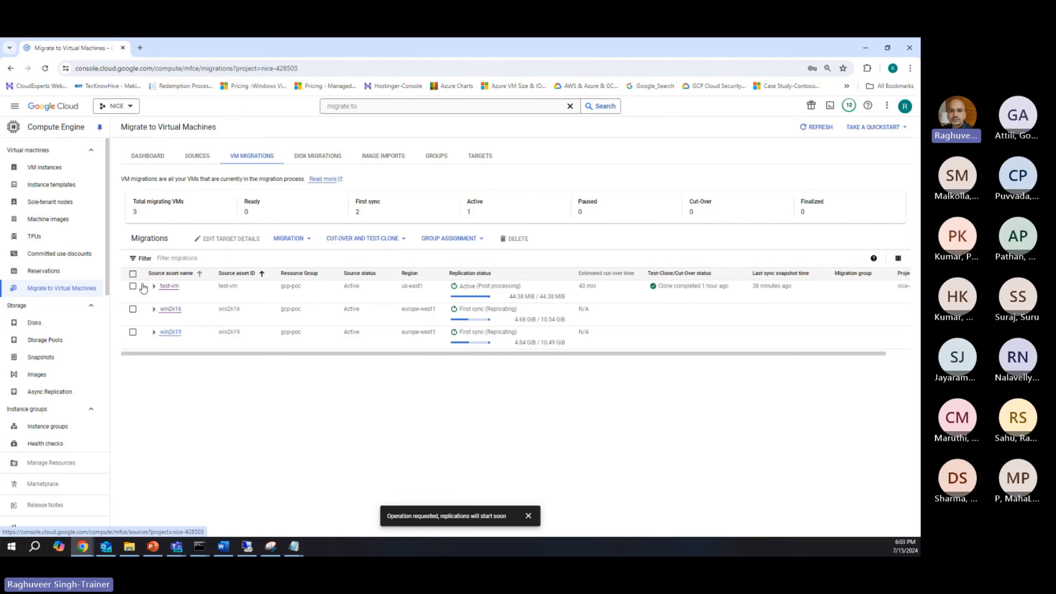
Step: Open the test-vm migration's replication history and examine the first cycle's start time, end time and duration
{"action": "left_click", "coordinate": [154, 286]}
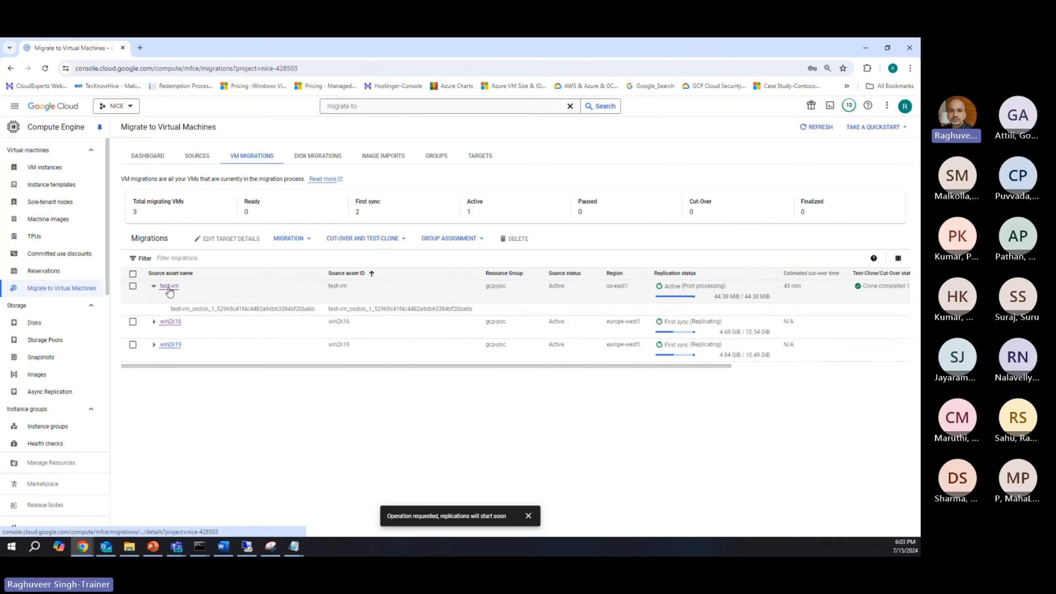
{"action": "left_click", "coordinate": [169, 287]}
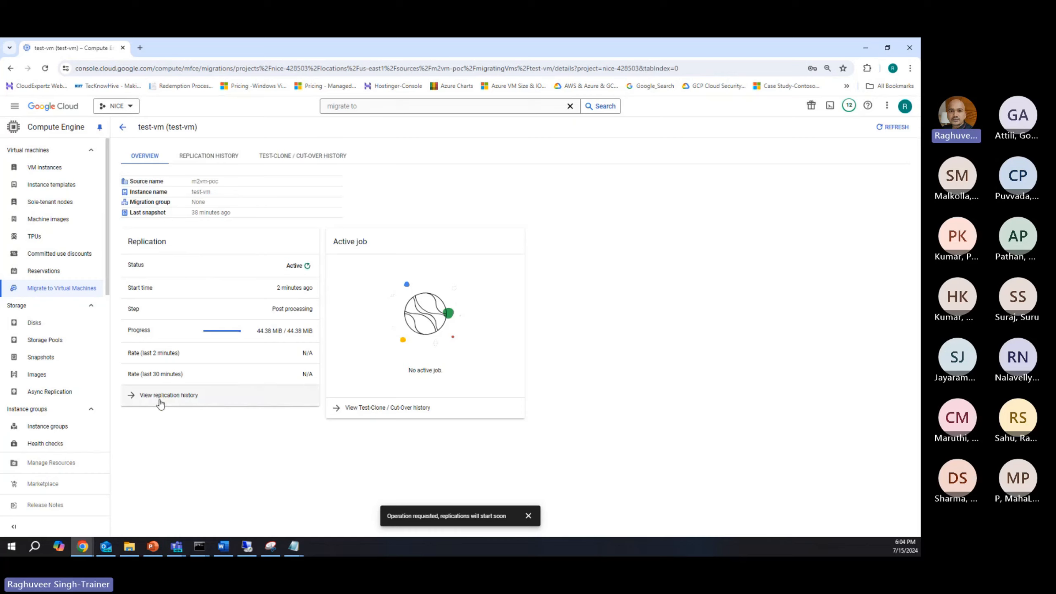
{"action": "left_click", "coordinate": [166, 395]}
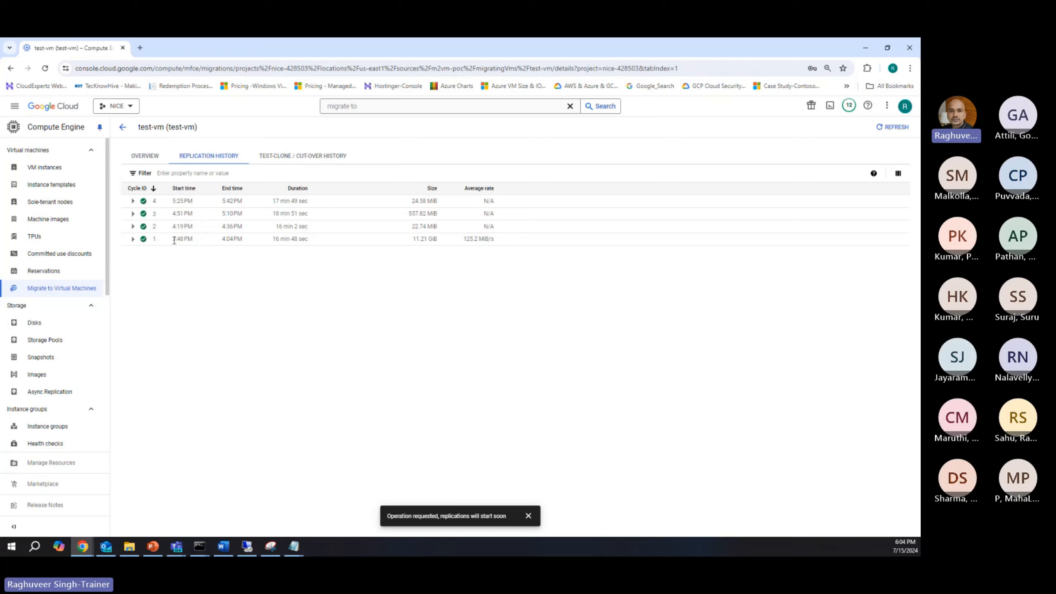
{"action": "left_click_drag", "start_coordinate": [174, 241], "coordinate": [246, 241]}
{"action": "left_click_drag", "start_coordinate": [273, 239], "coordinate": [303, 239]}
{"action": "left_click", "coordinate": [123, 127]}
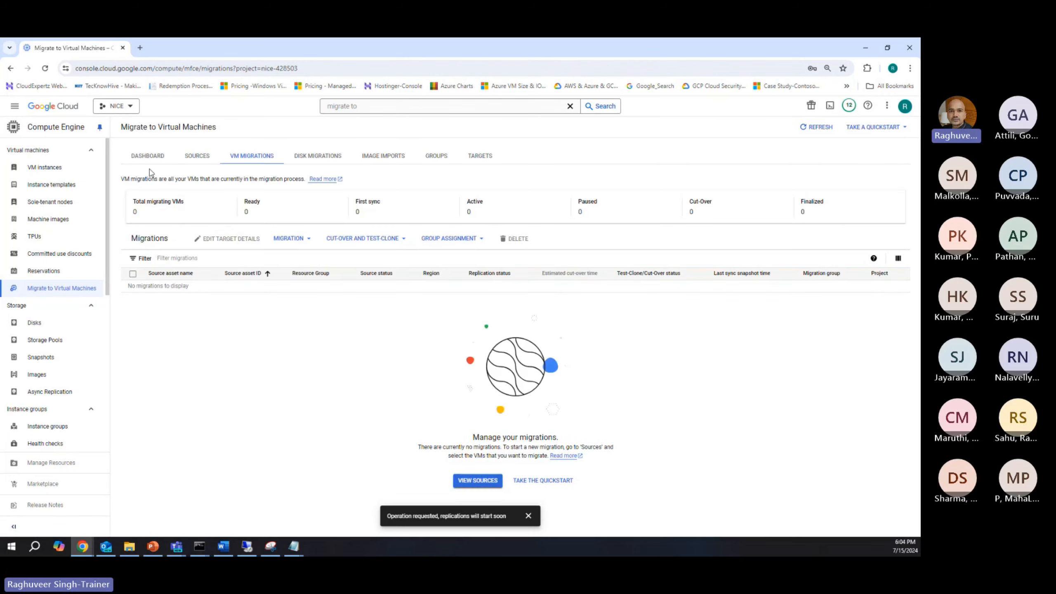
Step: Review the status and VM lists of the m2vm-nexturn, m2vm-euw and m2vm-poc sources, reloading the page in between
{"action": "left_click", "coordinate": [188, 159]}
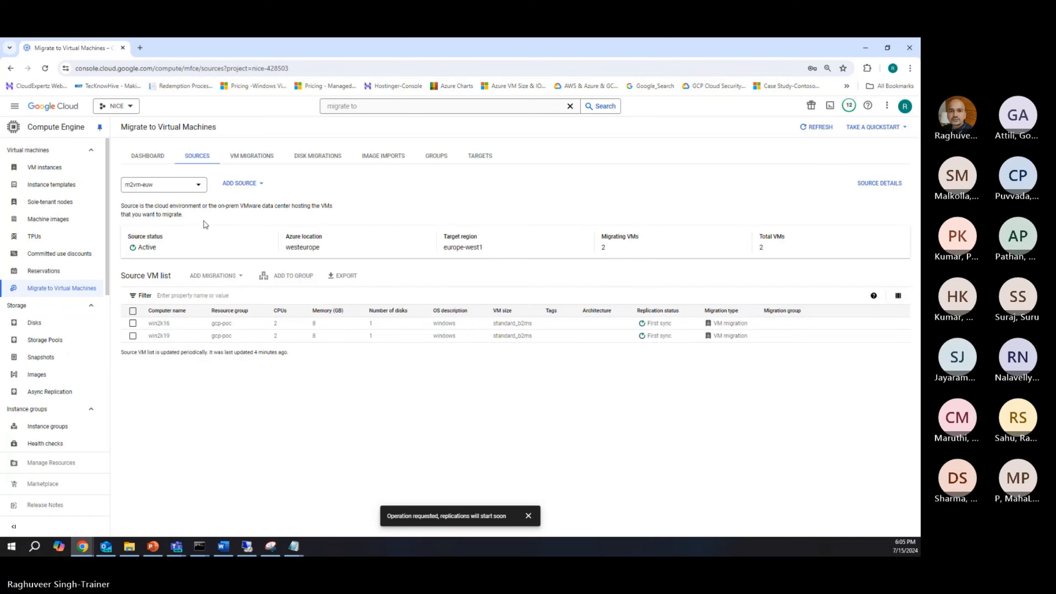
{"action": "left_click", "coordinate": [155, 189]}
{"action": "left_click", "coordinate": [165, 198]}
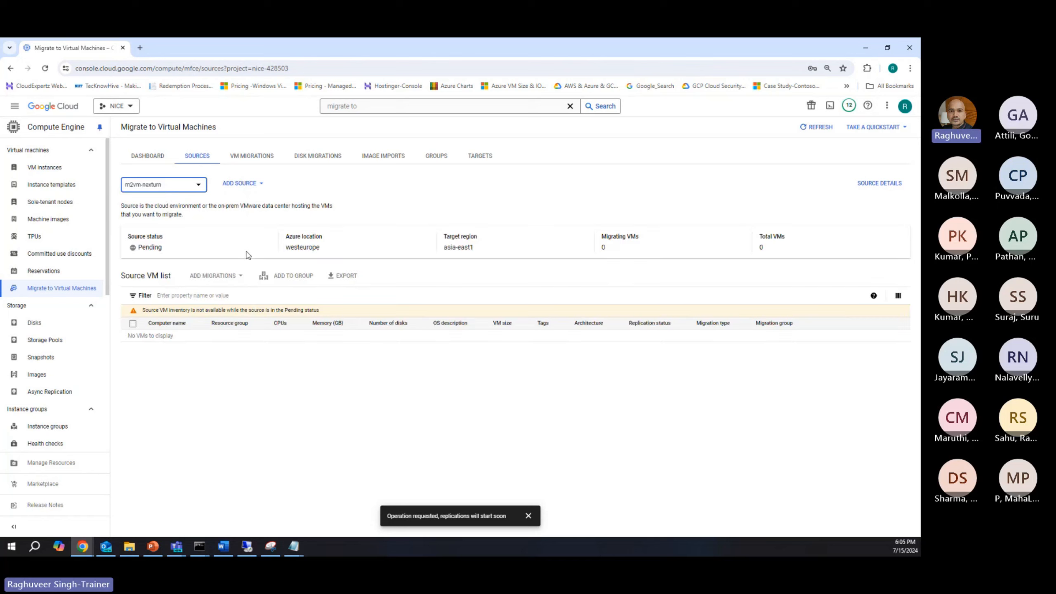
{"action": "left_click", "coordinate": [45, 68]}
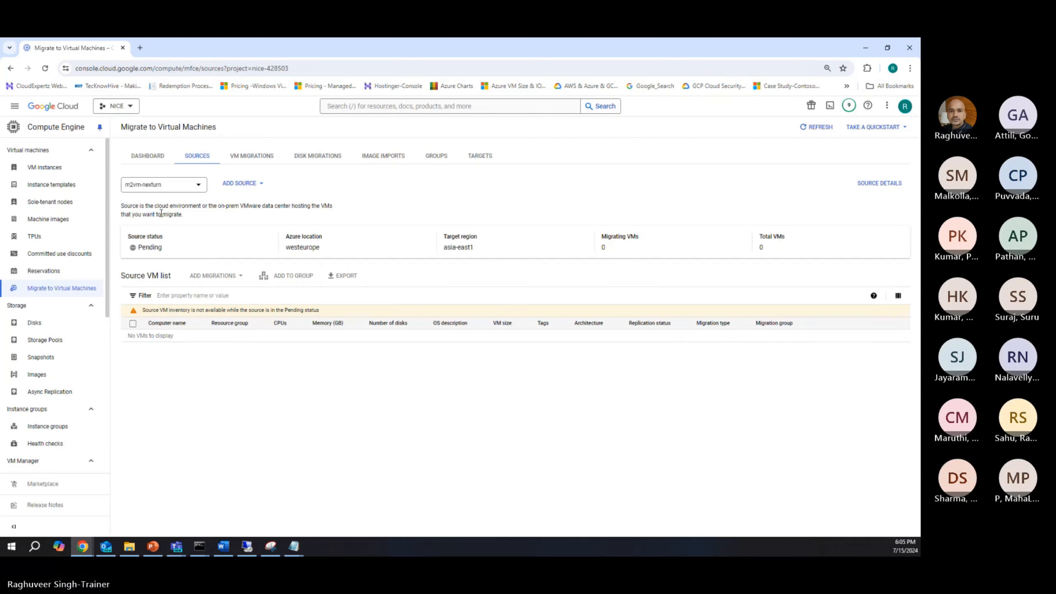
{"action": "left_click", "coordinate": [162, 186]}
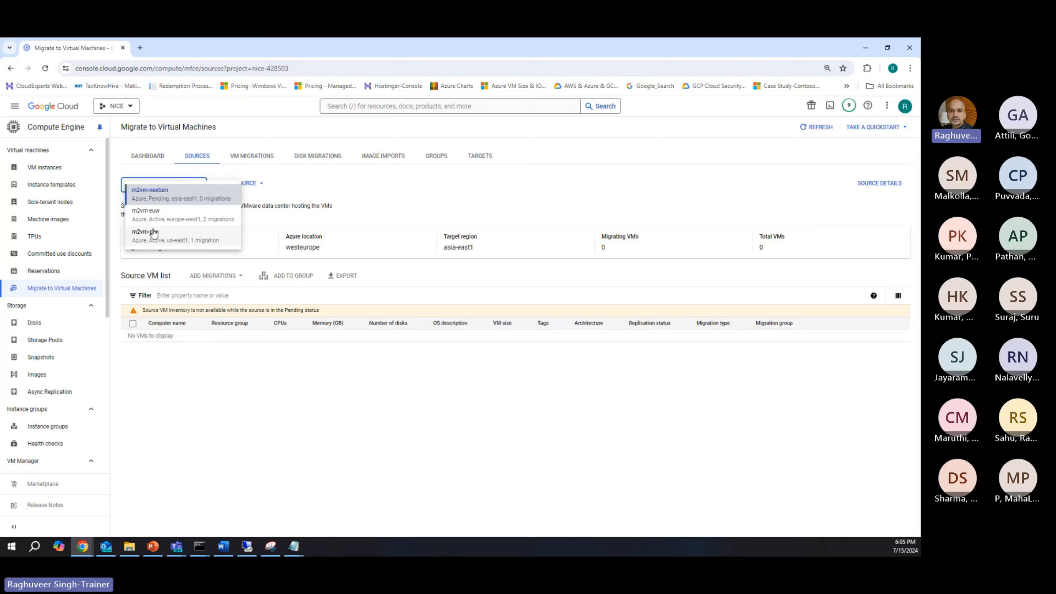
{"action": "left_click", "coordinate": [154, 214]}
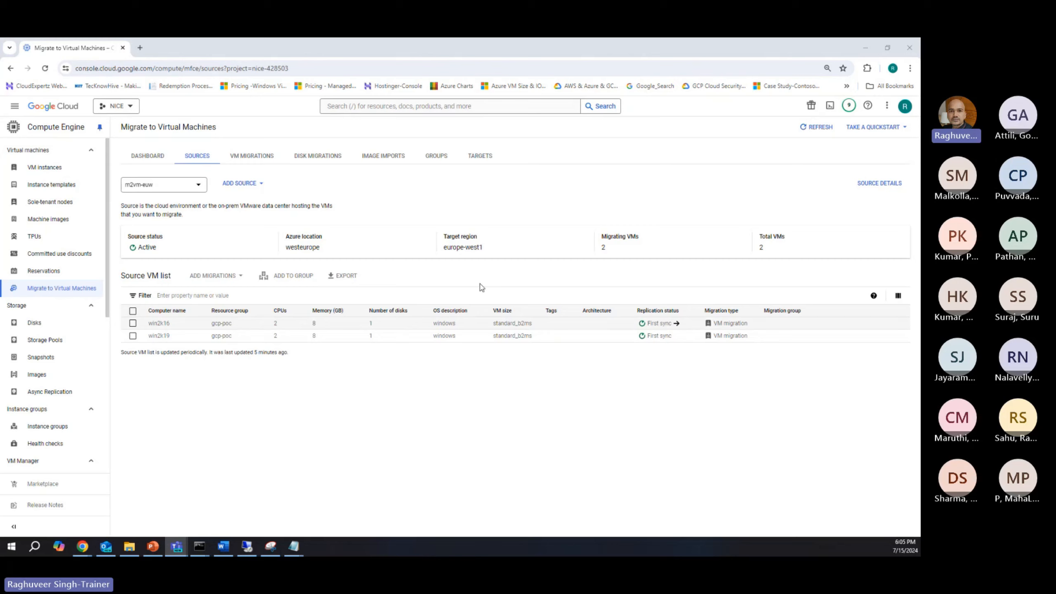
{"action": "left_click", "coordinate": [142, 187]}
{"action": "left_click", "coordinate": [144, 234]}
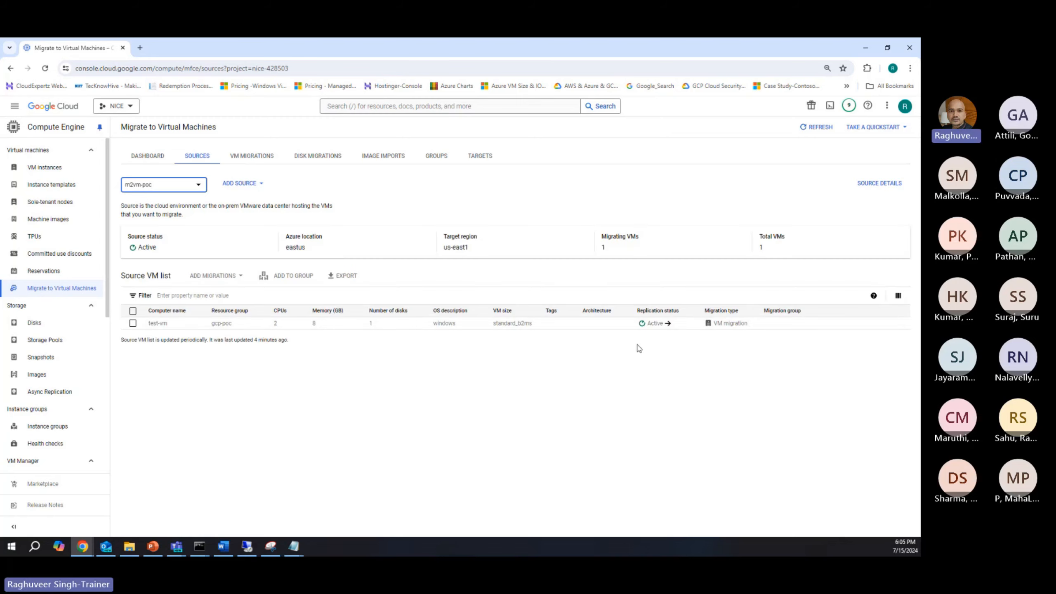
{"action": "left_click", "coordinate": [661, 328]}
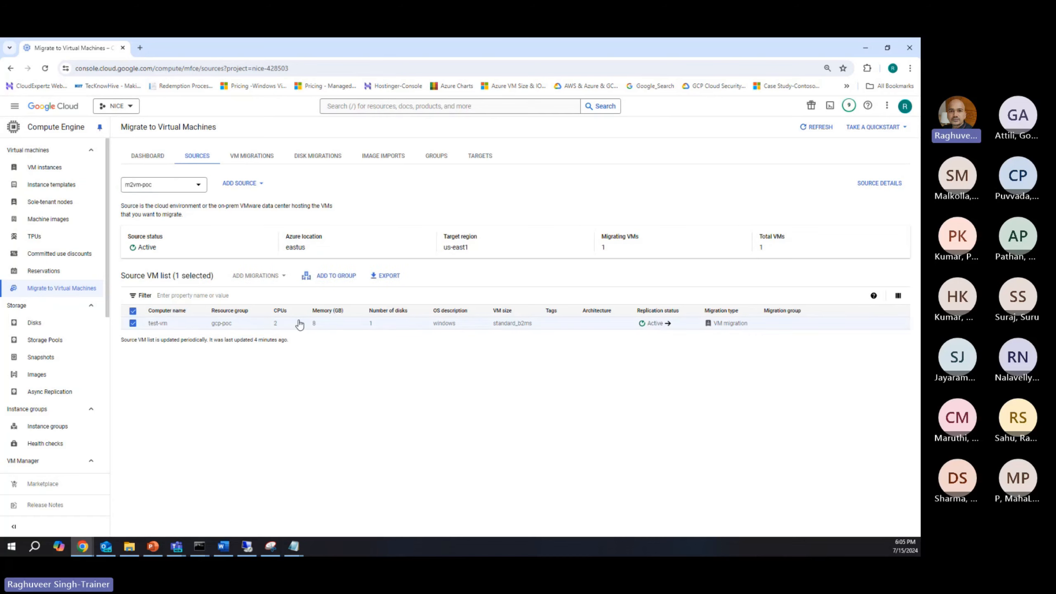
Step: Return to the VM migrations list and check the replication status of test-vm
{"action": "left_click", "coordinate": [247, 166]}
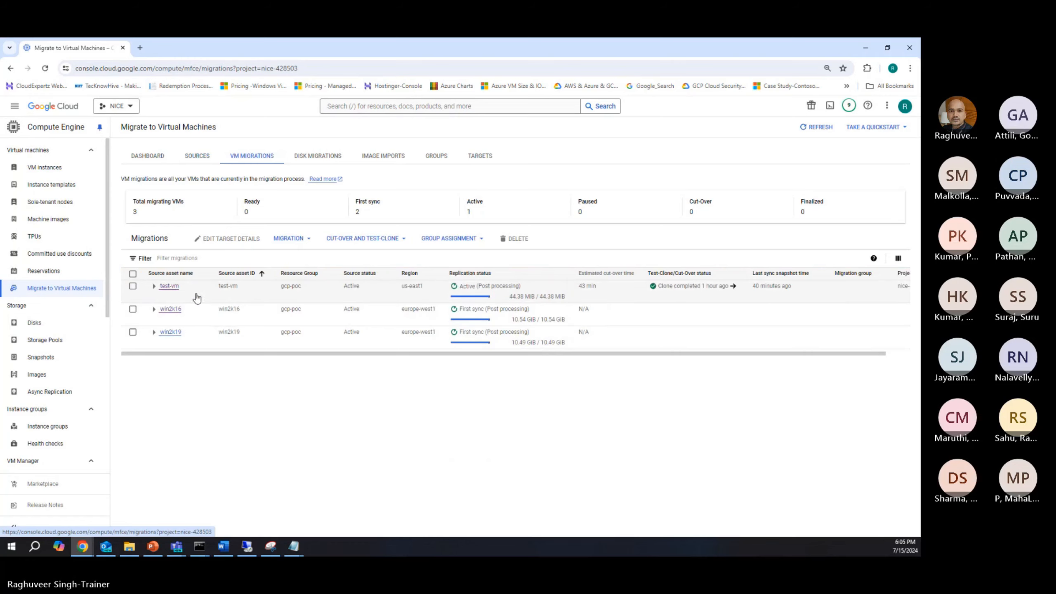
{"action": "left_click", "coordinate": [133, 286]}
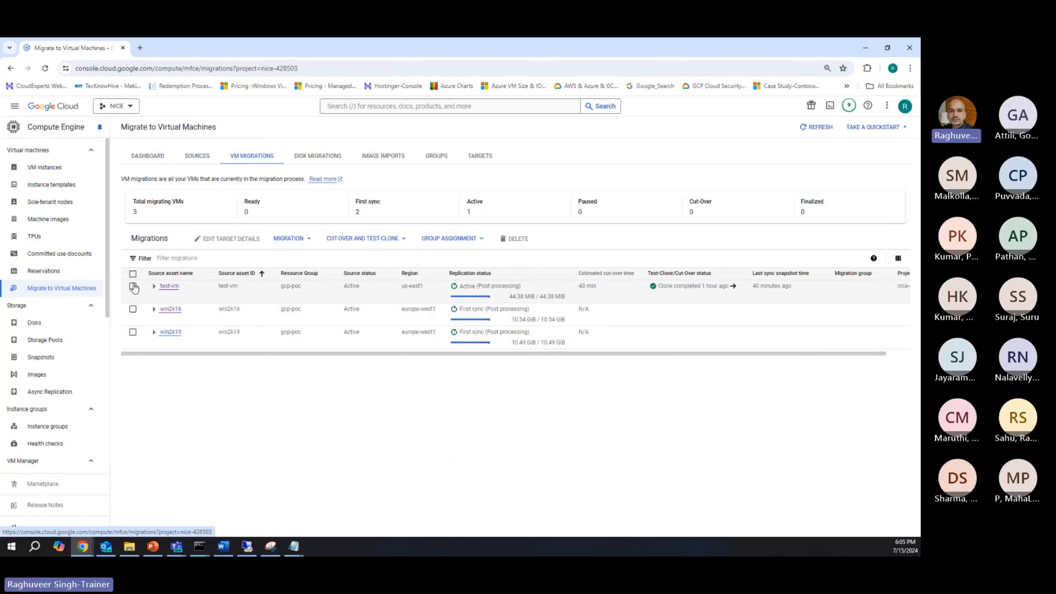
{"action": "mouse_move", "coordinate": [472, 292]}
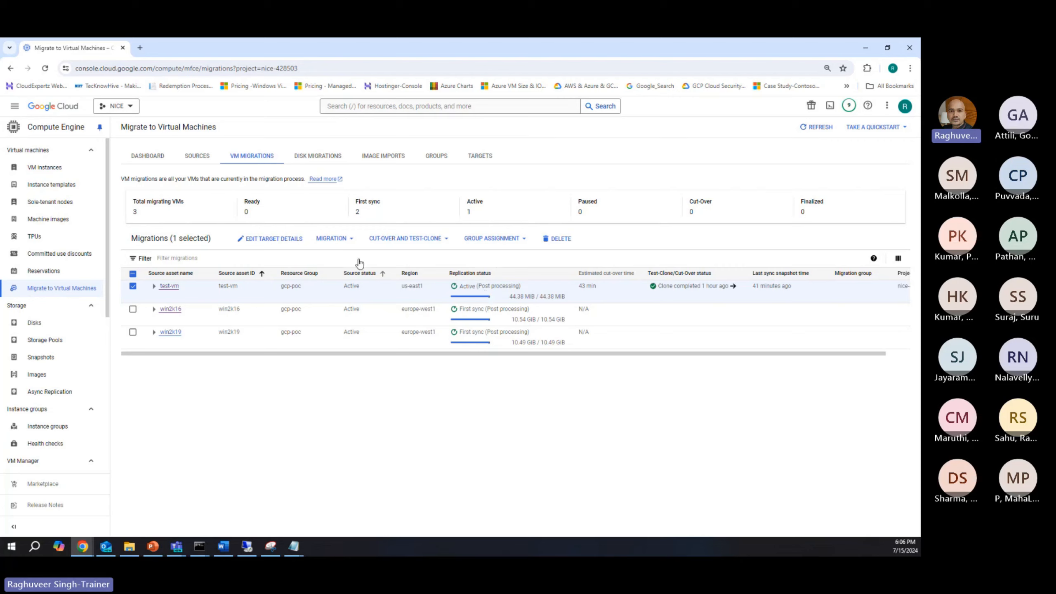
{"action": "left_click", "coordinate": [133, 286]}
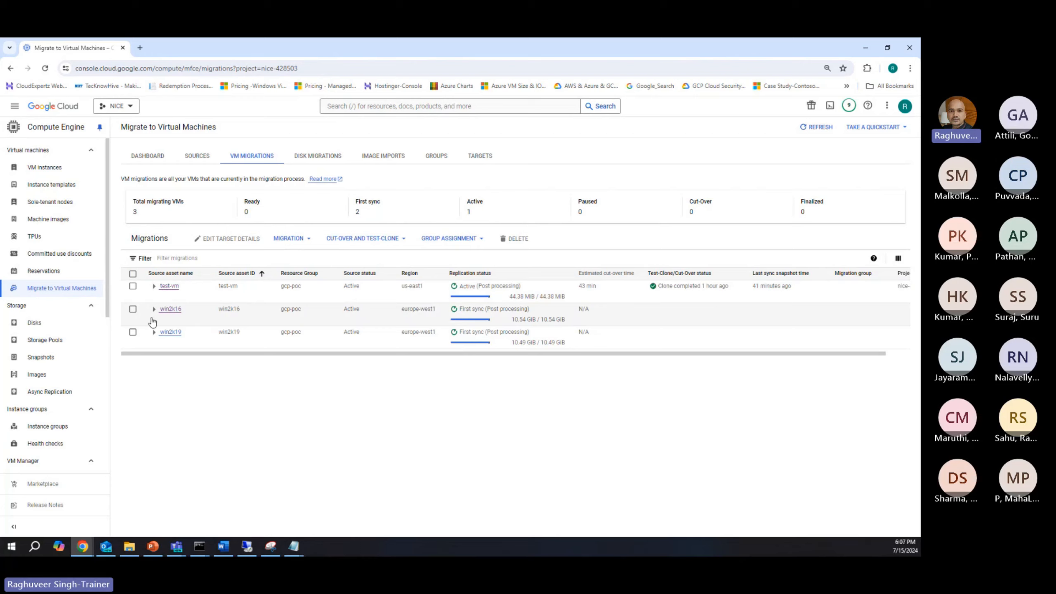
Step: Edit the target details of the win2k16 and win2k19 migrations together, setting project nice-428503 and zone europe-west1-c
{"action": "left_click", "coordinate": [132, 309]}
{"action": "left_click", "coordinate": [133, 333]}
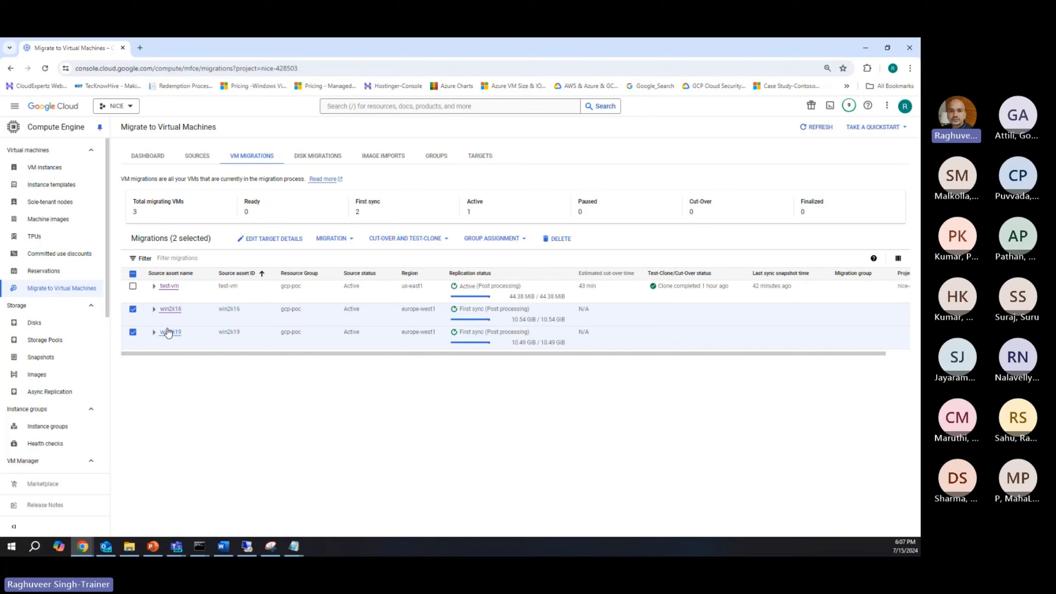
{"action": "left_click", "coordinate": [270, 240]}
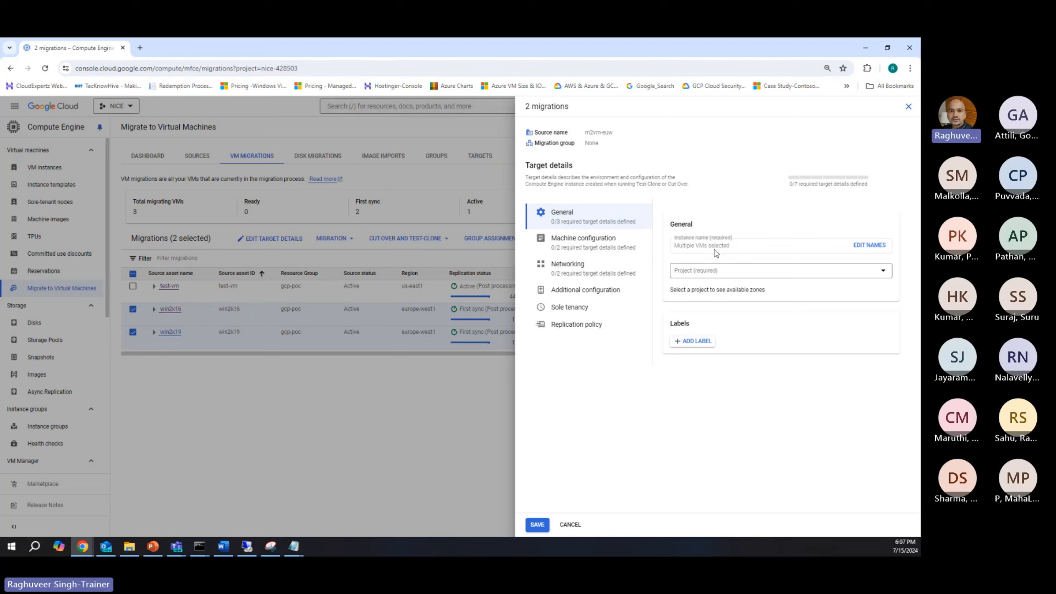
{"action": "left_click", "coordinate": [691, 274]}
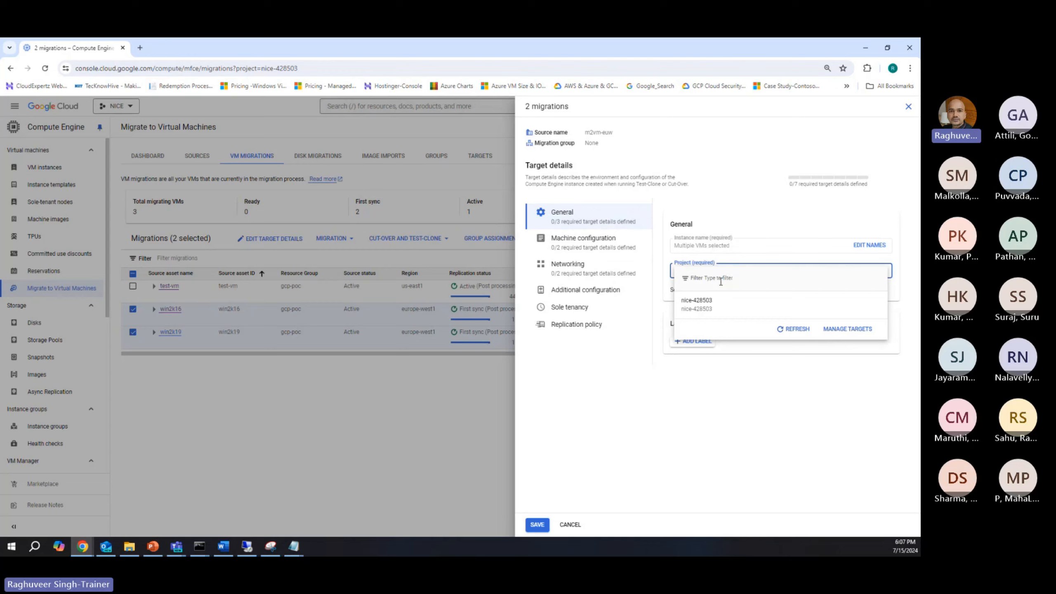
{"action": "left_click", "coordinate": [700, 308]}
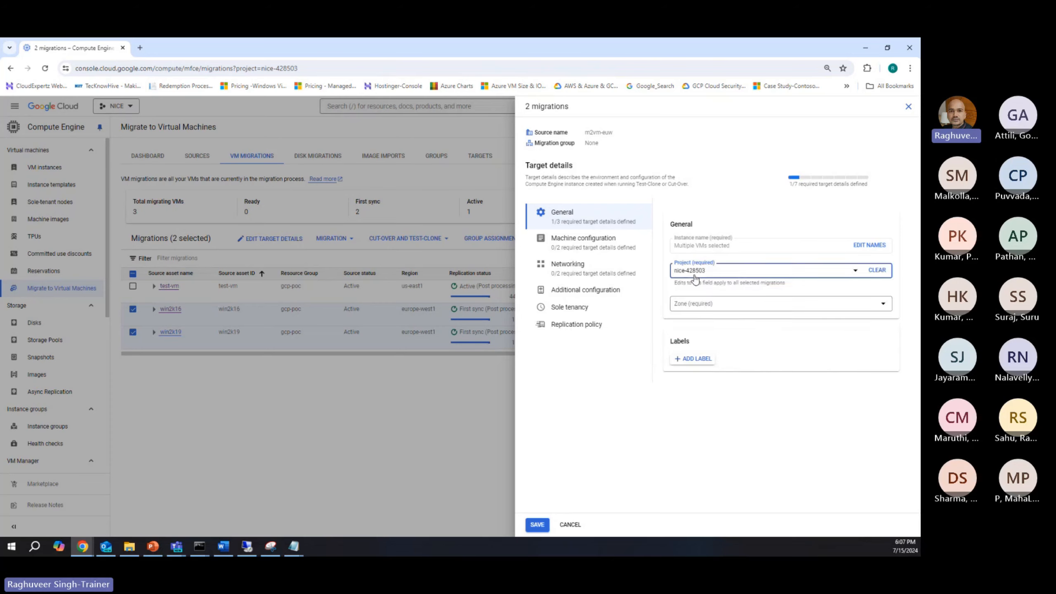
{"action": "left_click", "coordinate": [693, 308]}
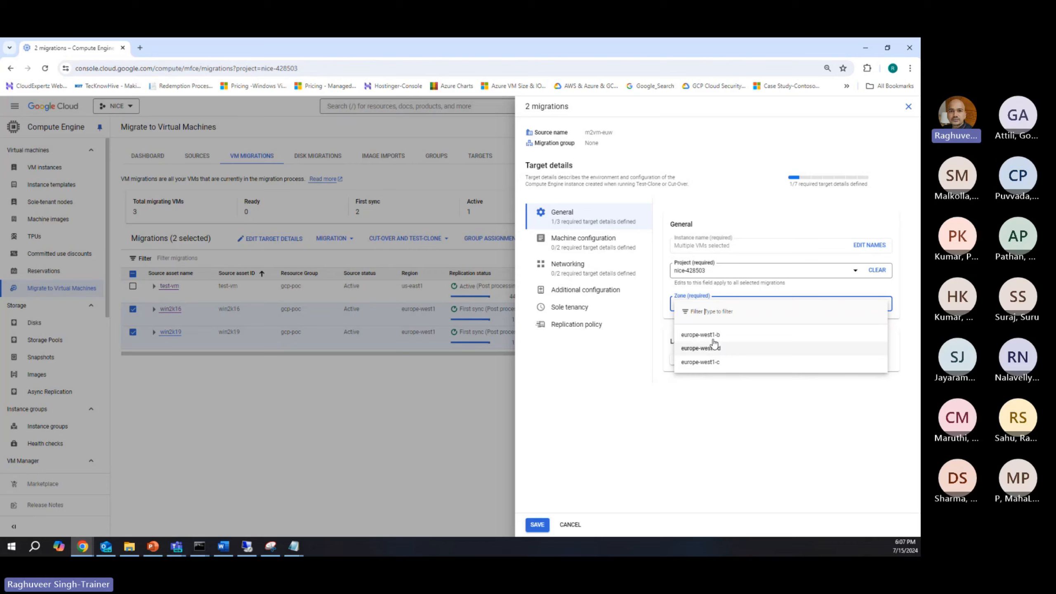
{"action": "left_click", "coordinate": [710, 362]}
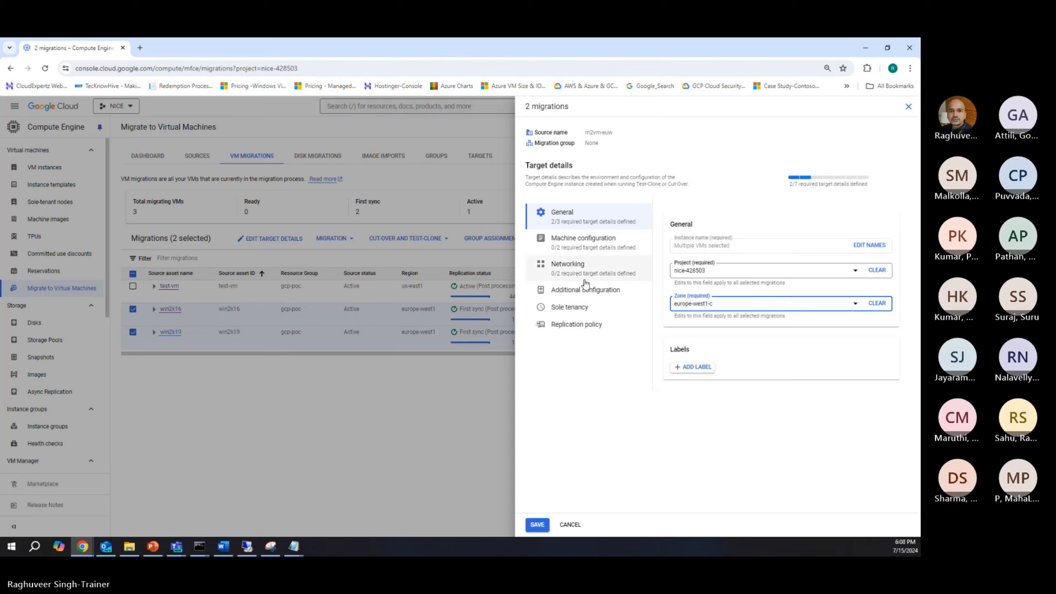
Step: Set the target machine type series to e2 and the machine type to e2-highcpu-2 for both migrations
{"action": "left_click", "coordinate": [577, 241]}
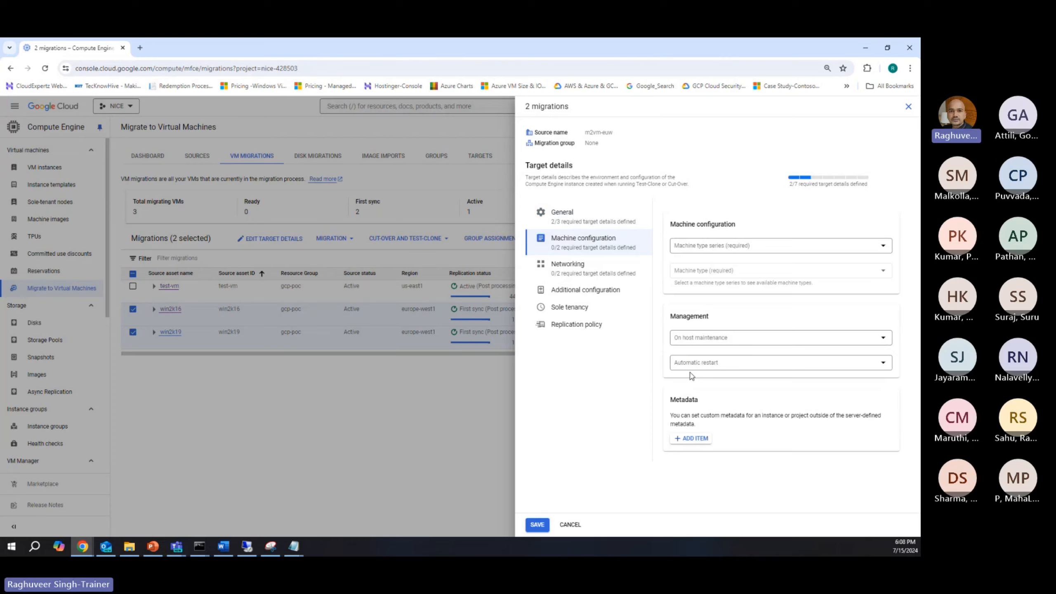
{"action": "left_click", "coordinate": [698, 247]}
{"action": "left_click", "coordinate": [697, 254]}
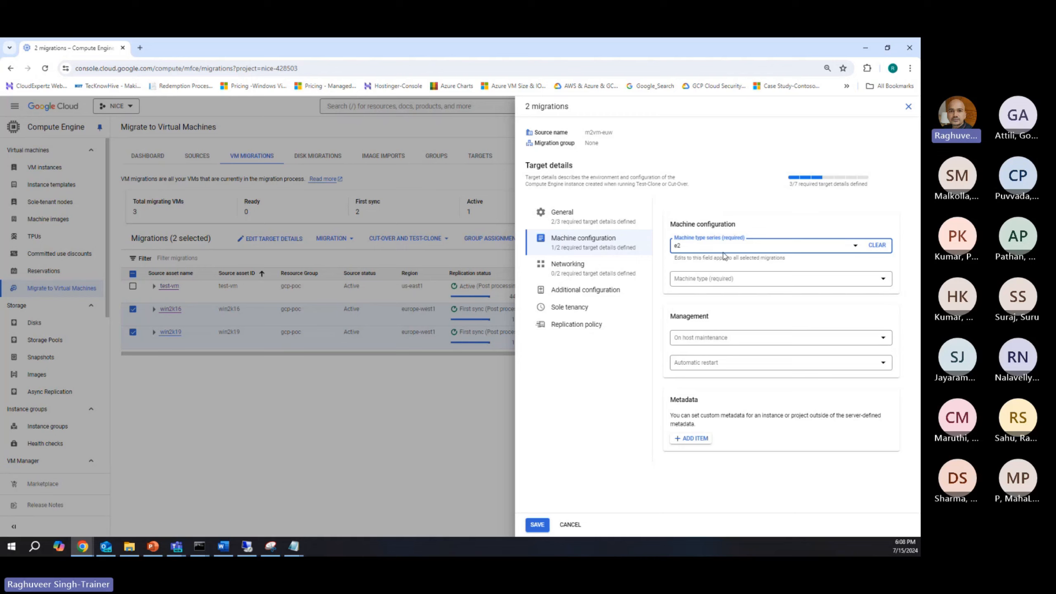
{"action": "left_click", "coordinate": [698, 279]}
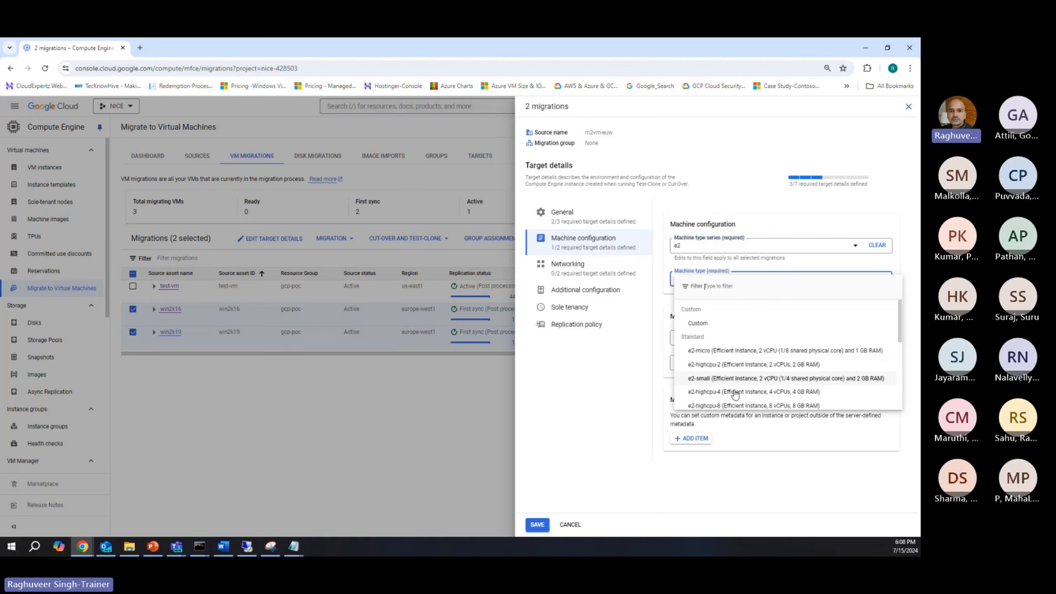
{"action": "left_click", "coordinate": [755, 368]}
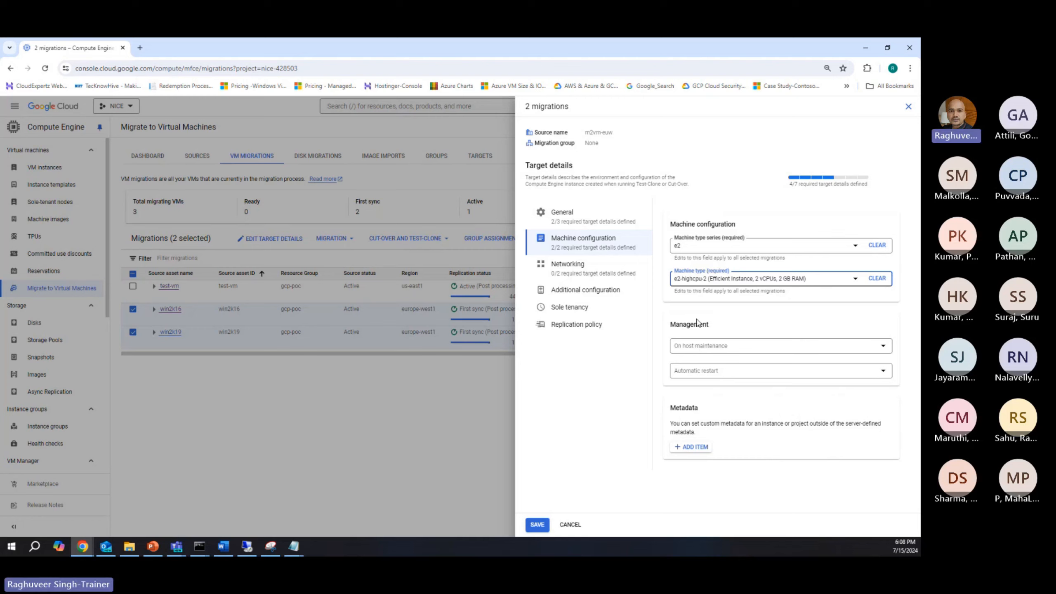
Step: Set host maintenance to Migrate VM instance (Recommended) and automatic restart to Off for both migrations
{"action": "left_click", "coordinate": [692, 352]}
{"action": "left_click", "coordinate": [709, 355]}
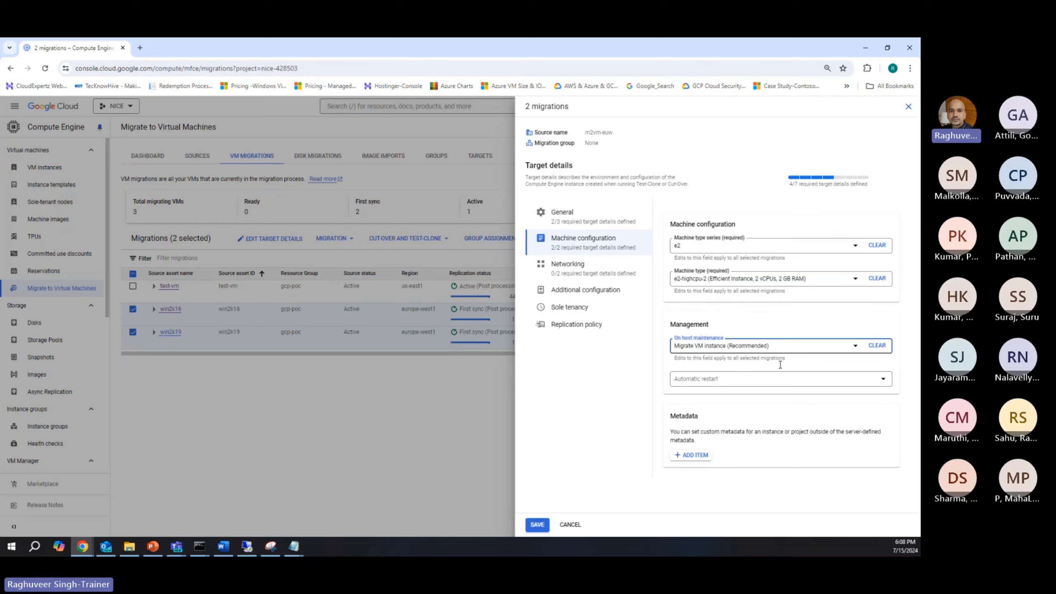
{"action": "left_click", "coordinate": [713, 383]}
{"action": "left_click", "coordinate": [693, 401]}
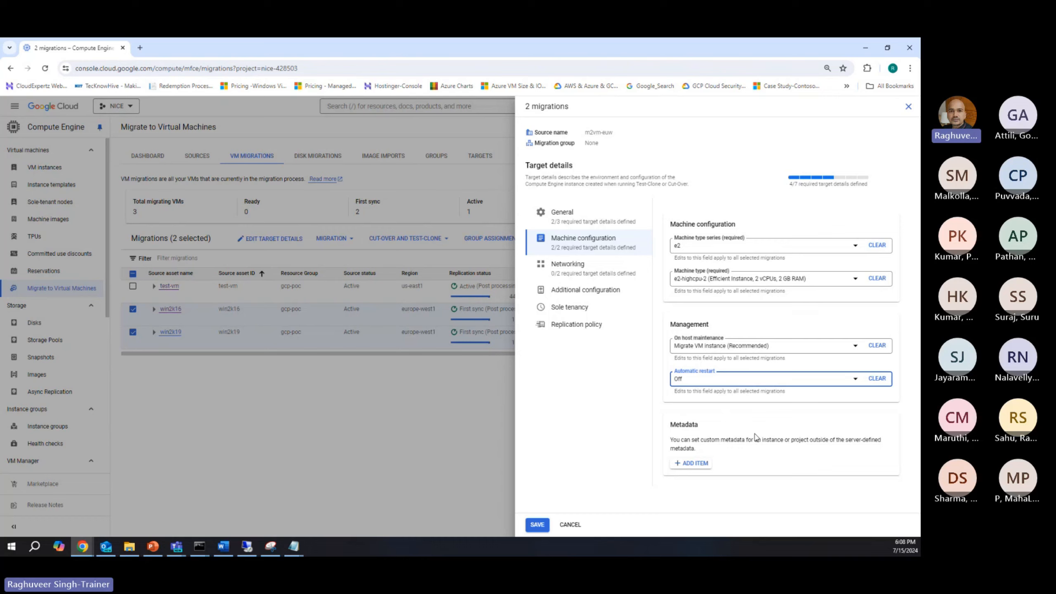
Step: Set the network and the subnetwork of network interface 1 to raghuveer-vpc for both migrations
{"action": "left_click", "coordinate": [567, 265]}
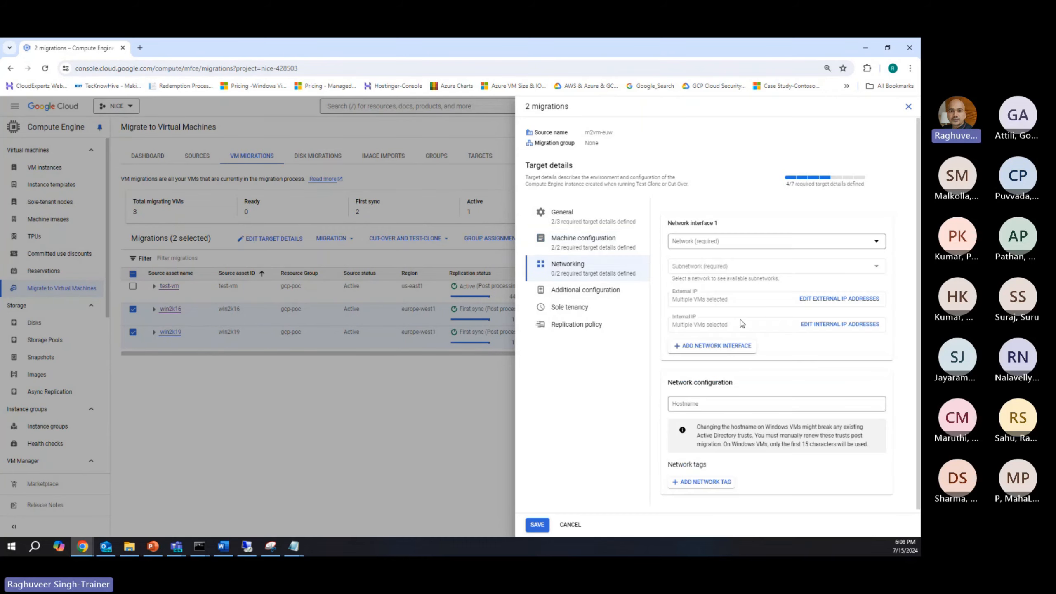
{"action": "left_click", "coordinate": [723, 245]}
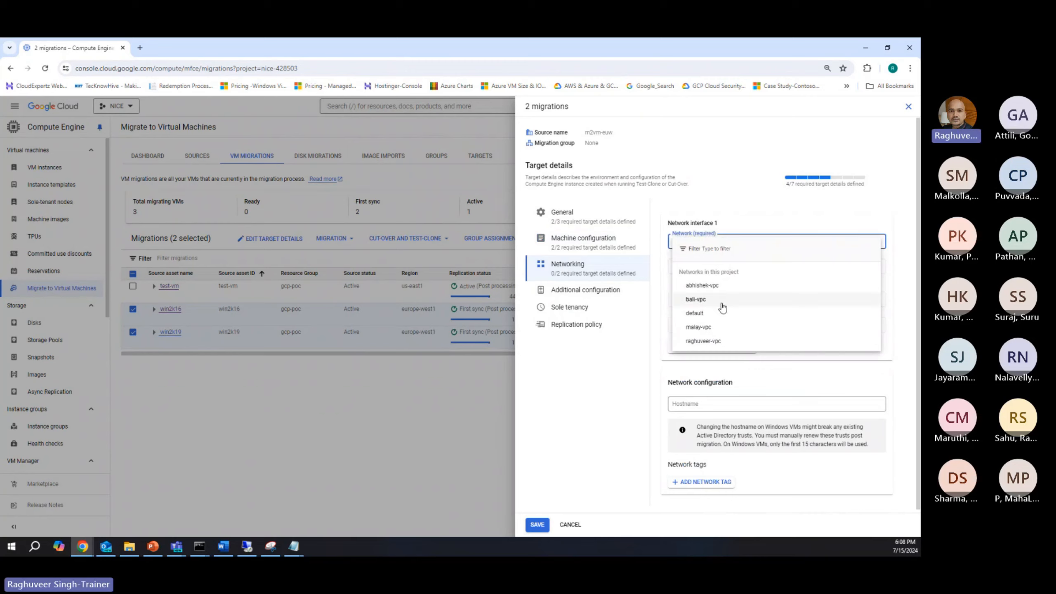
{"action": "left_click", "coordinate": [702, 341]}
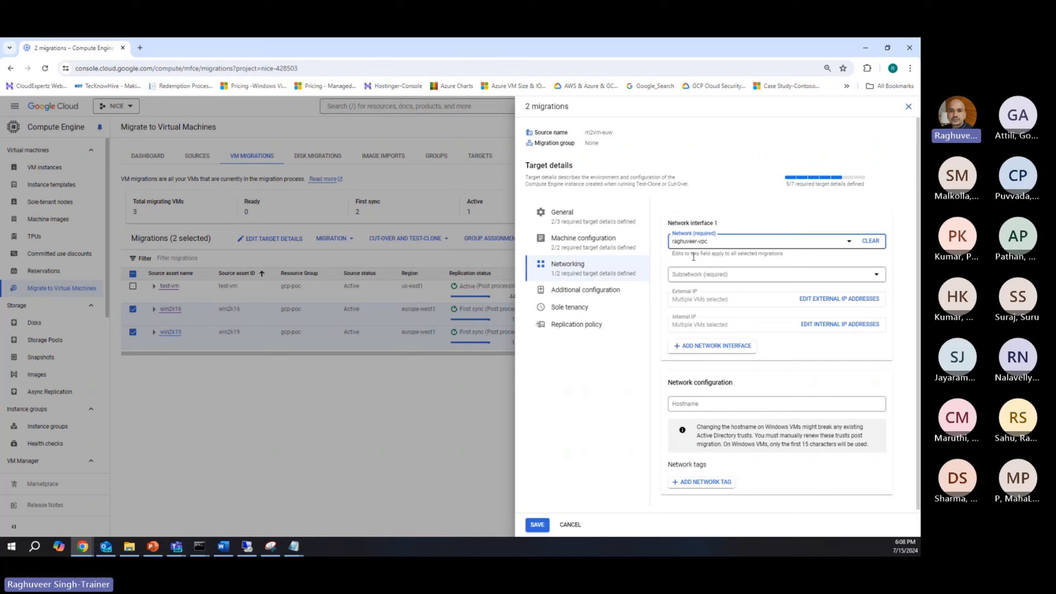
{"action": "left_click", "coordinate": [695, 281]}
{"action": "left_click", "coordinate": [704, 308]}
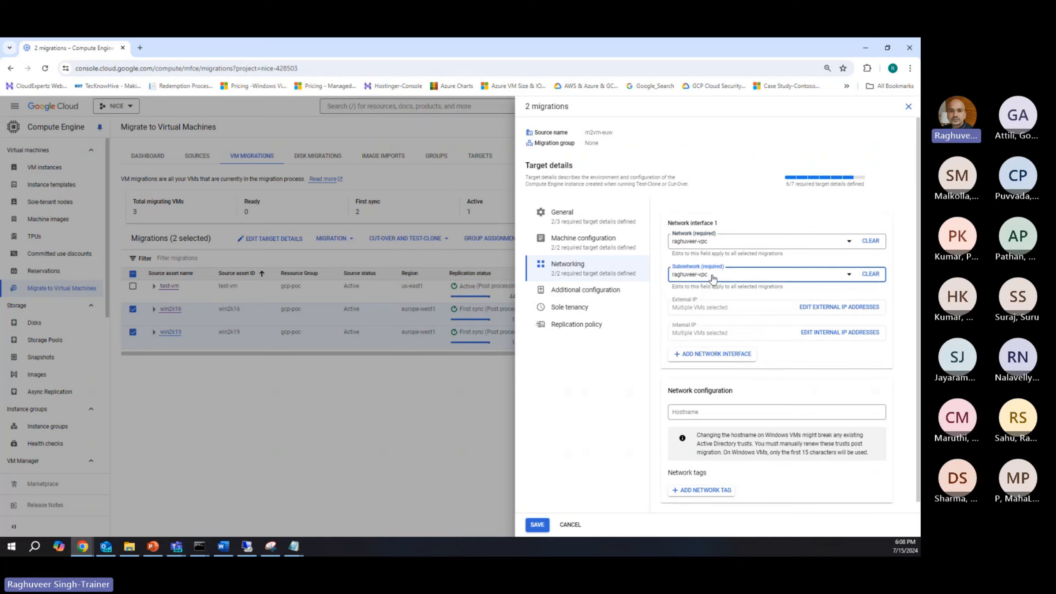
{"action": "left_click", "coordinate": [702, 311]}
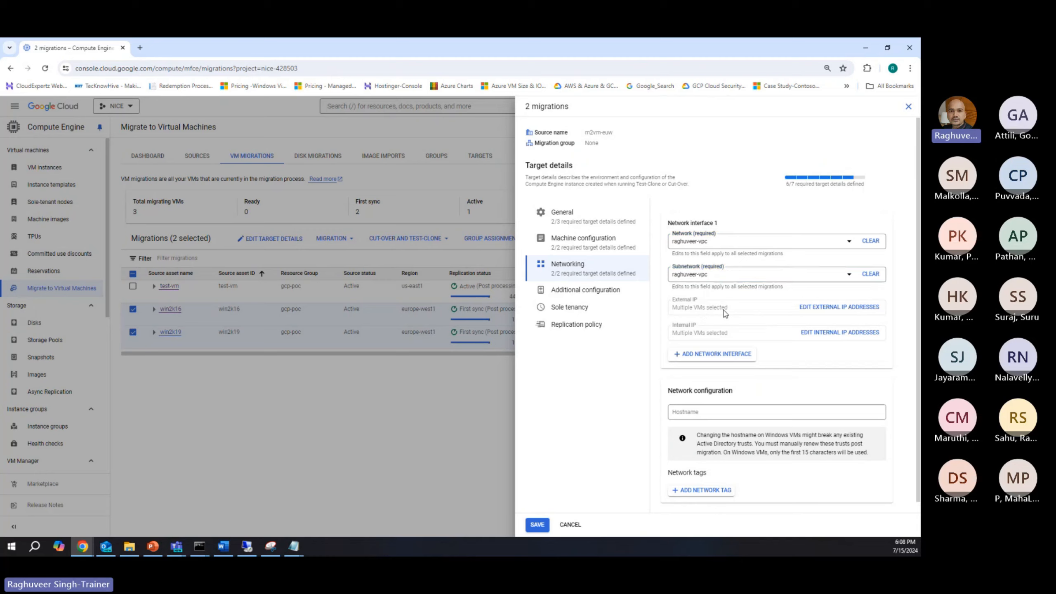
Step: Set the external IP of NIC 1 to Ephemeral for both win2k16 and win2k19
{"action": "left_click", "coordinate": [806, 308]}
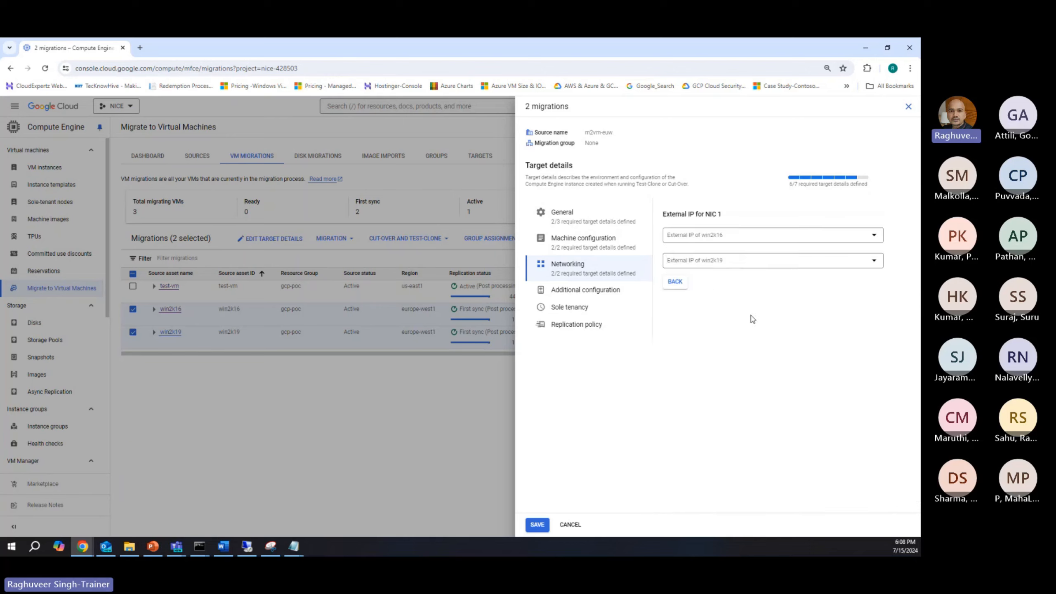
{"action": "left_click", "coordinate": [698, 240]}
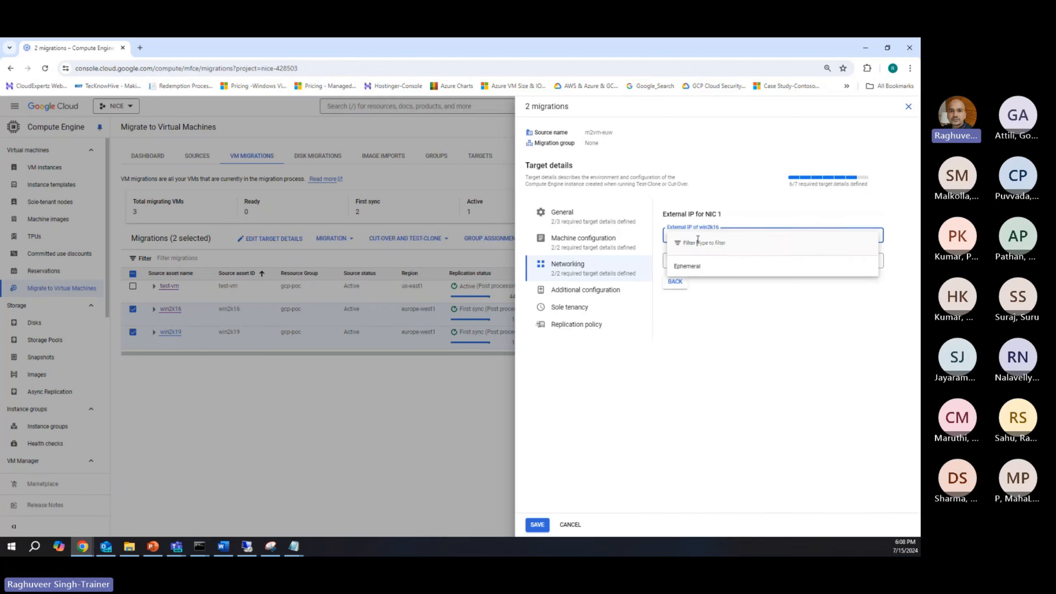
{"action": "left_click", "coordinate": [690, 265]}
{"action": "left_click", "coordinate": [693, 262]}
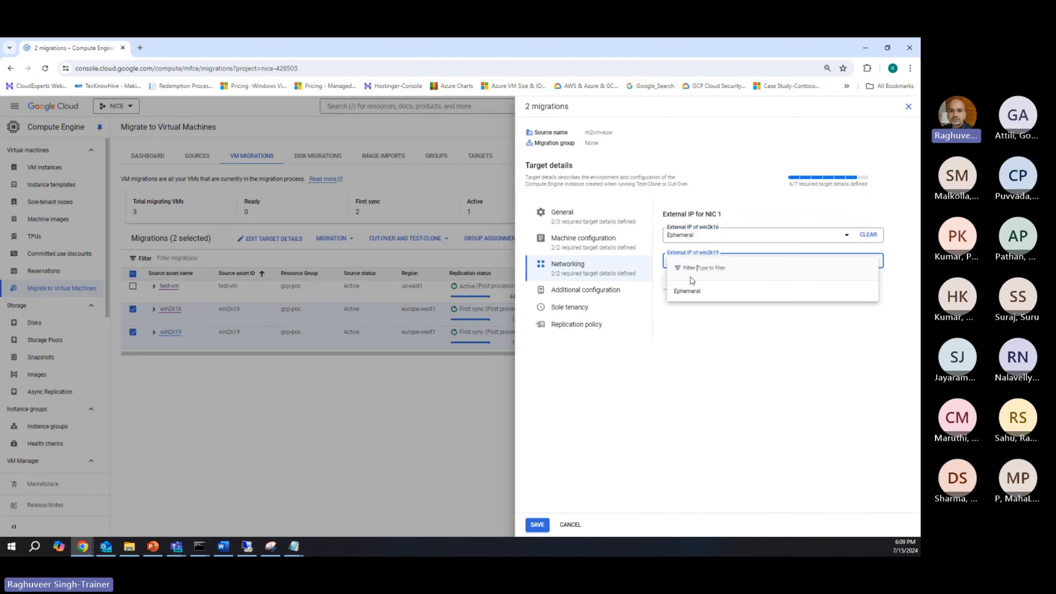
{"action": "left_click", "coordinate": [692, 284]}
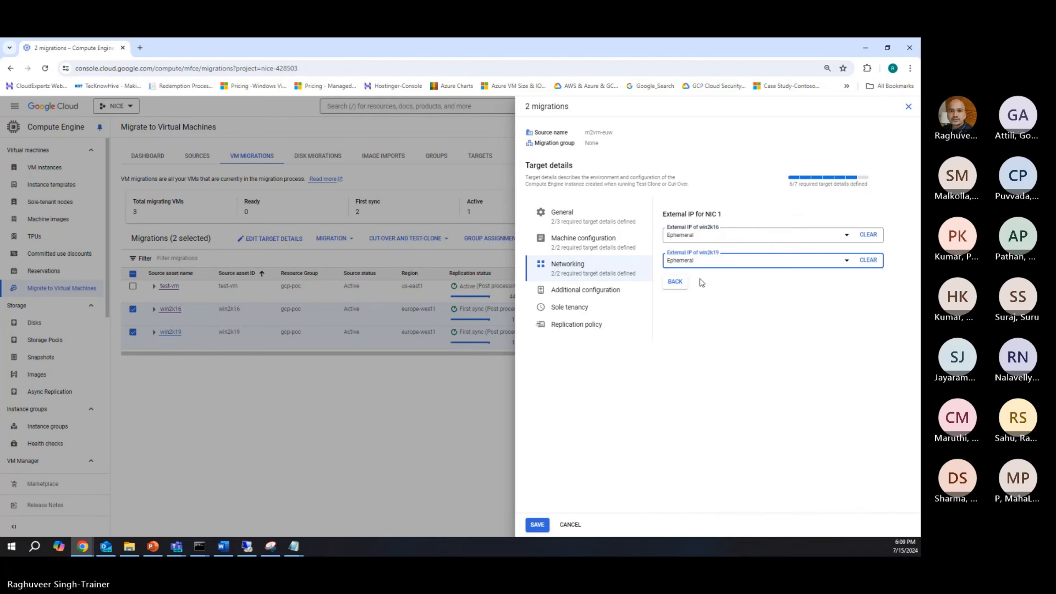
{"action": "left_click", "coordinate": [675, 282]}
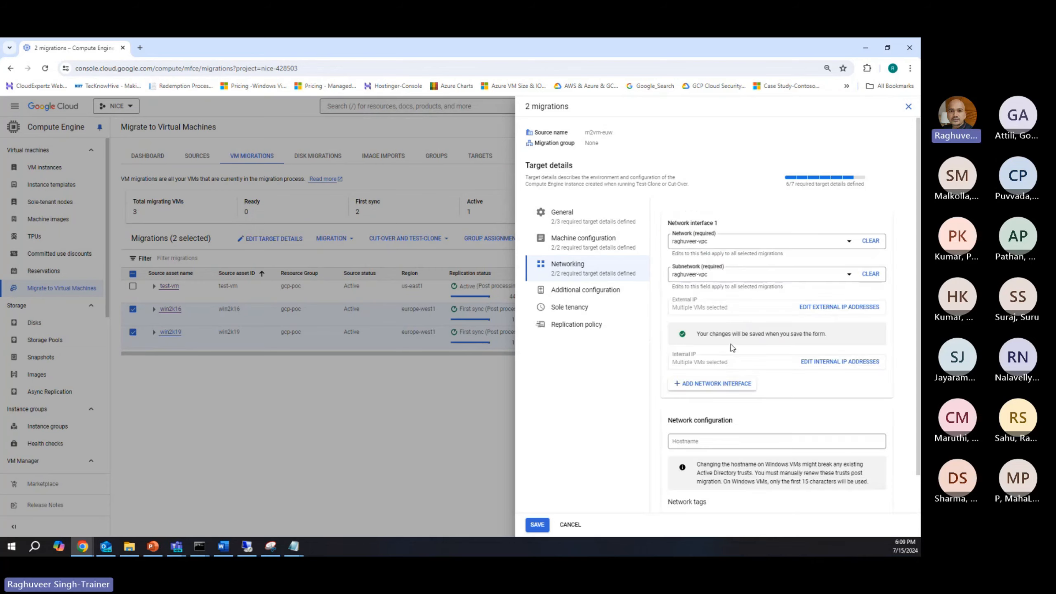
{"action": "scroll", "coordinate": [734, 348], "scroll_direction": "down", "scroll_amount": 1}
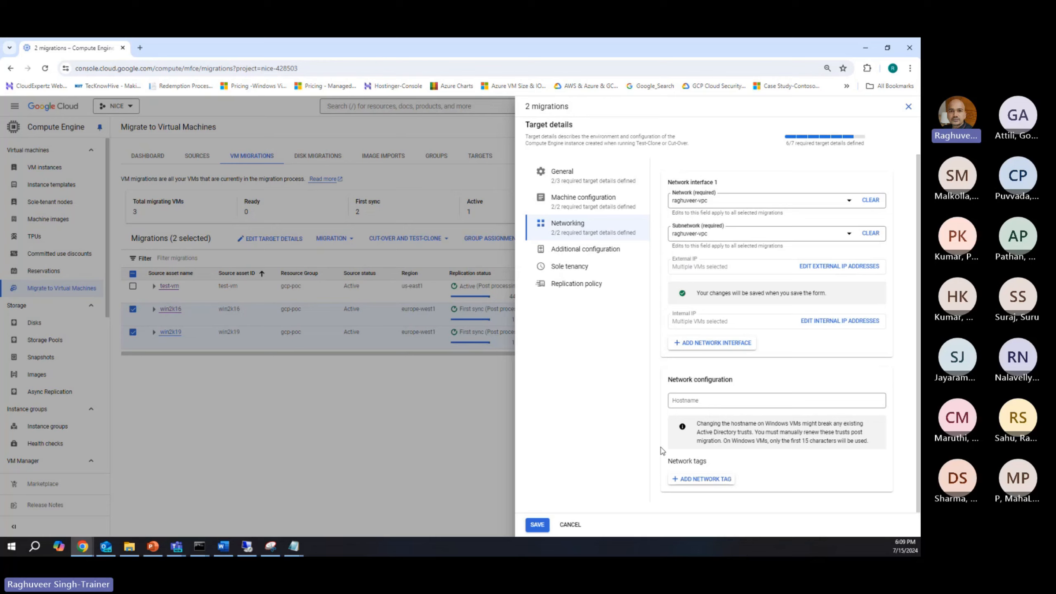
Step: Assign the Compute Engine default service account and the Balanced disk type to both migrations
{"action": "left_click", "coordinate": [599, 252]}
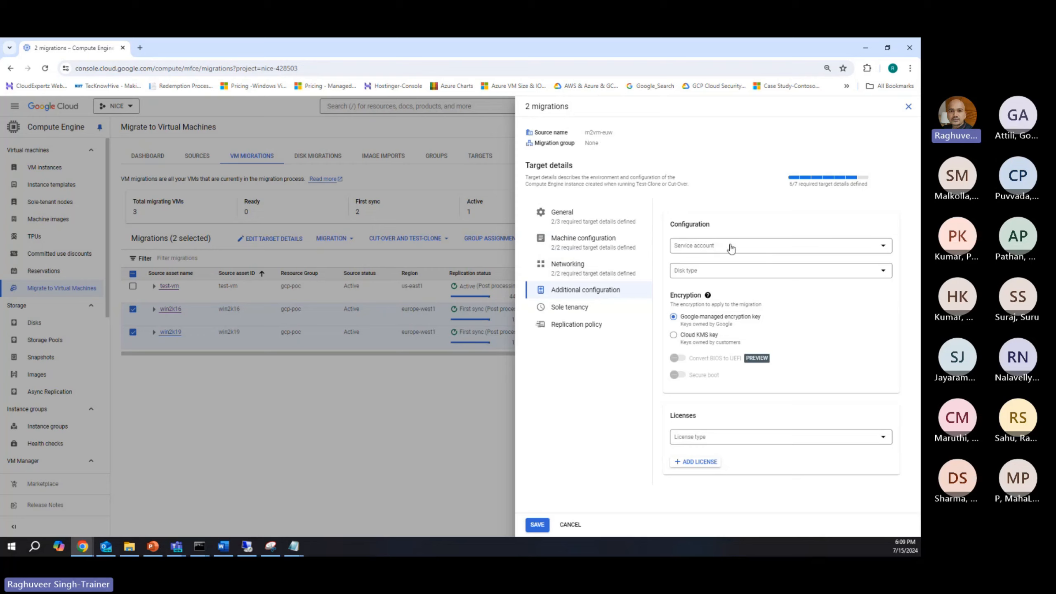
{"action": "left_click", "coordinate": [711, 247]}
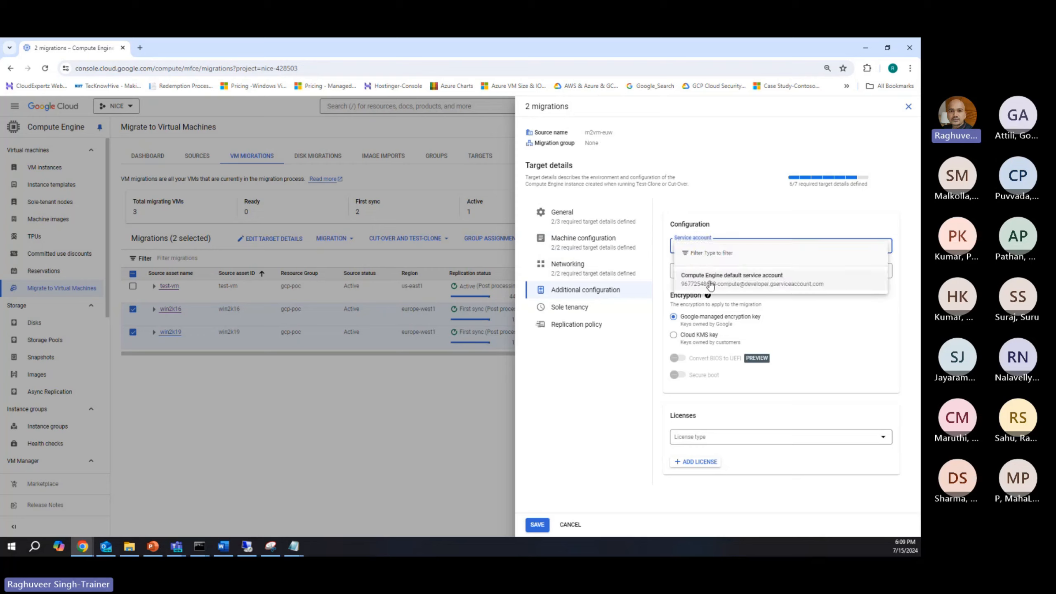
{"action": "left_click", "coordinate": [732, 280]}
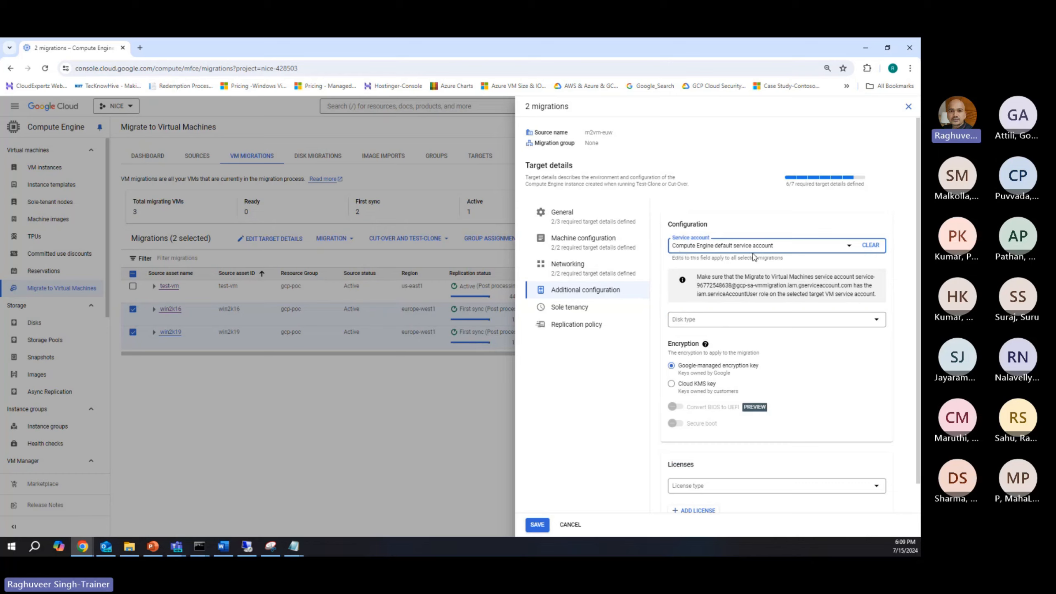
{"action": "left_click", "coordinate": [685, 324]}
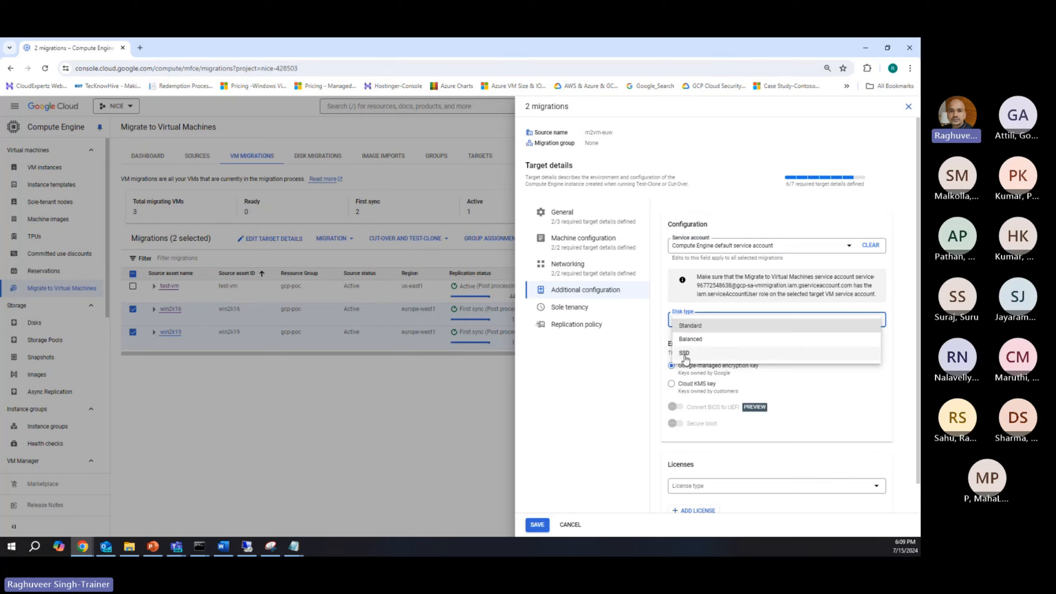
{"action": "left_click", "coordinate": [690, 342]}
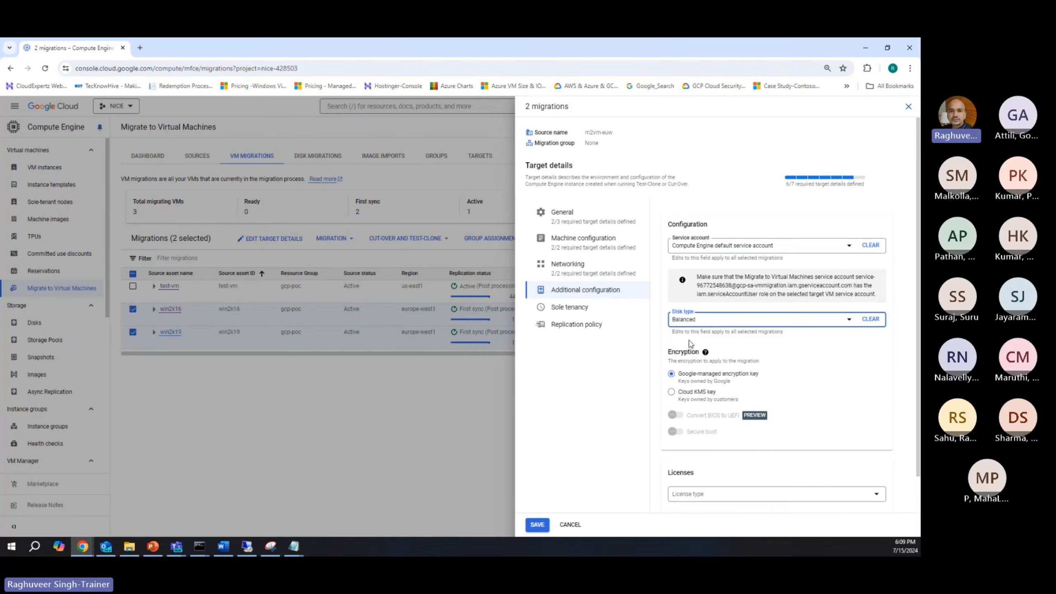
{"action": "scroll", "coordinate": [828, 379], "scroll_direction": "down", "scroll_amount": 1}
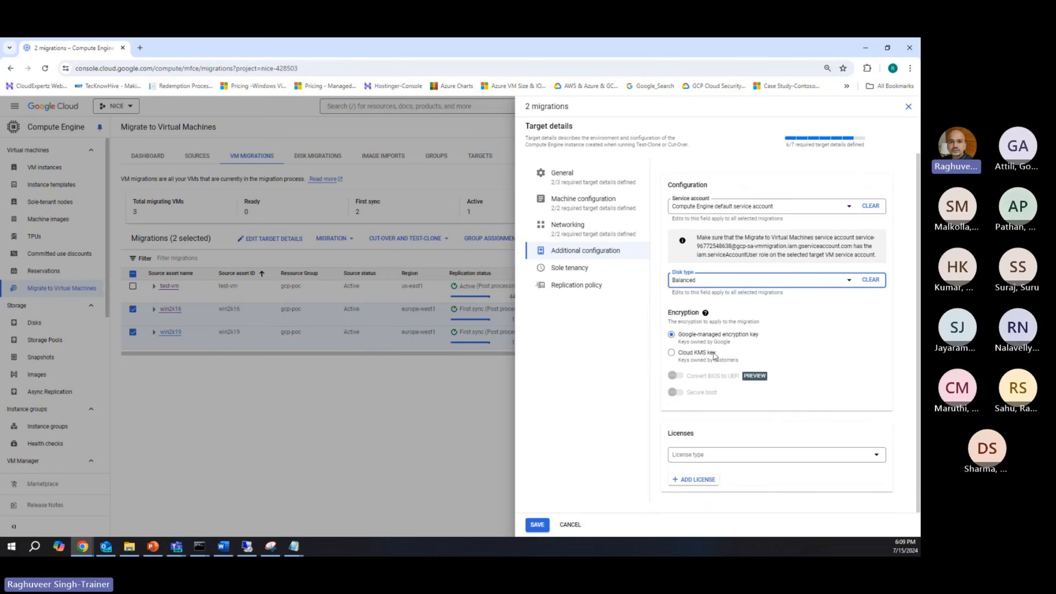
Step: Set the license type of both migrations to Pay as you go (PAYG)
{"action": "left_click", "coordinate": [703, 456]}
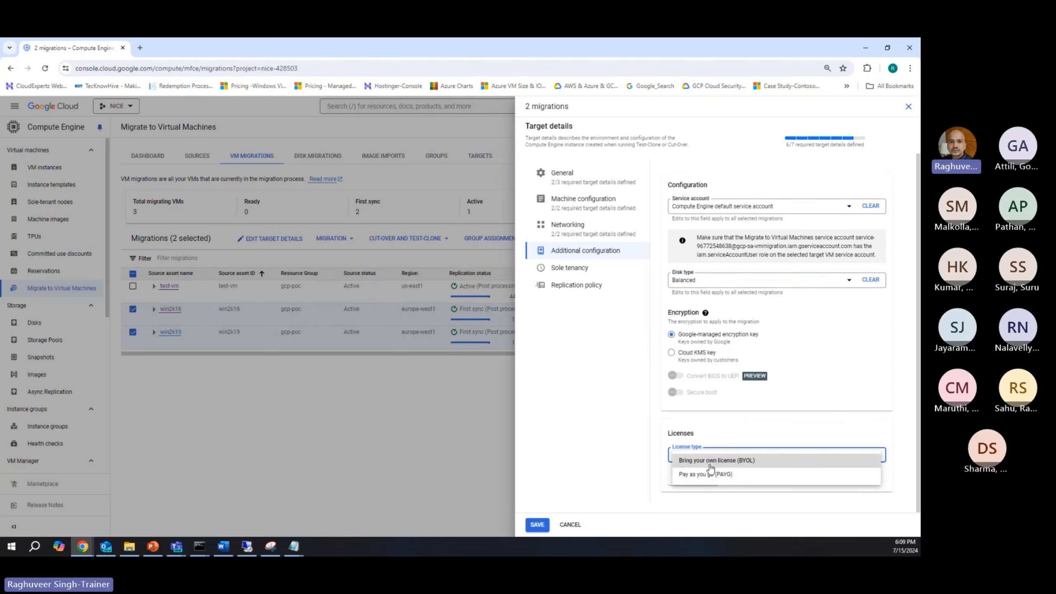
{"action": "left_click", "coordinate": [709, 465]}
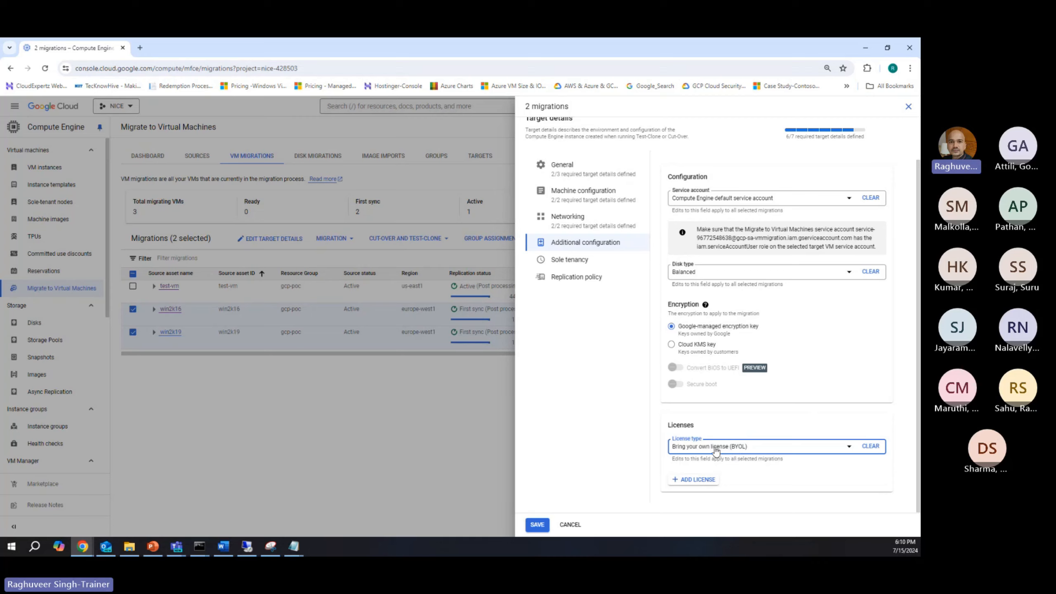
{"action": "left_click", "coordinate": [716, 449]}
{"action": "left_click", "coordinate": [709, 468]}
Step: View the sole tenancy settings and set the replication policy's idle time between cycles to 900 seconds
{"action": "left_click", "coordinate": [569, 260]}
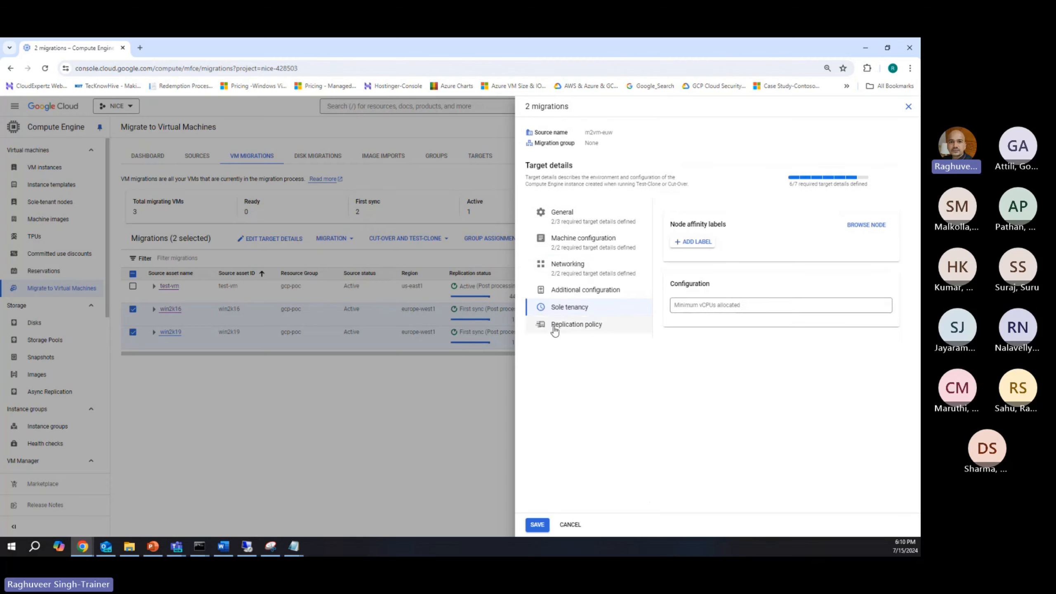
{"action": "left_click", "coordinate": [595, 331]}
{"action": "left_click_drag", "start_coordinate": [706, 260], "coordinate": [631, 258]}
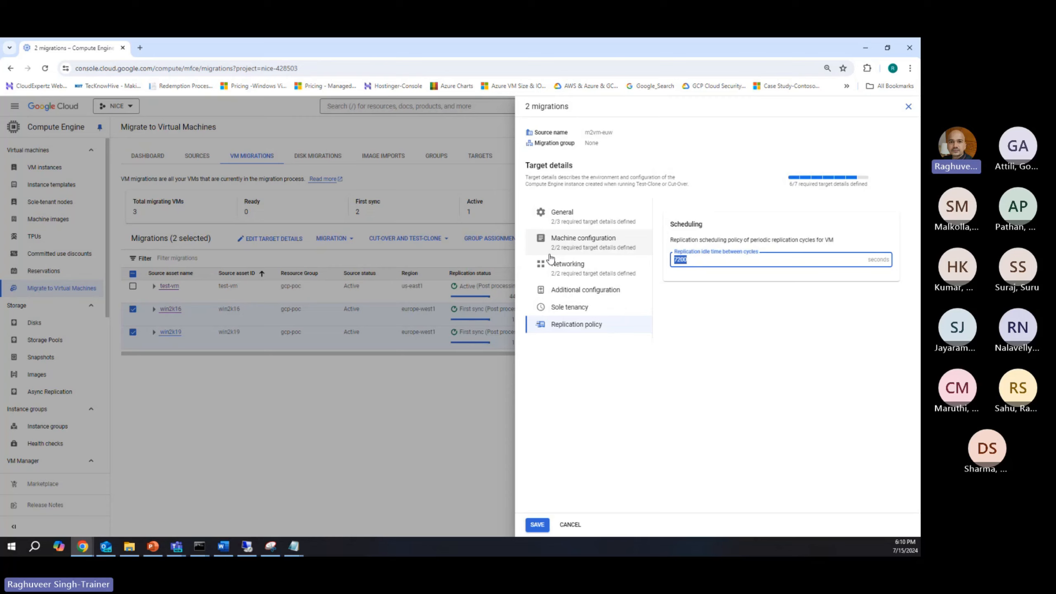
{"action": "type", "text": "900"}
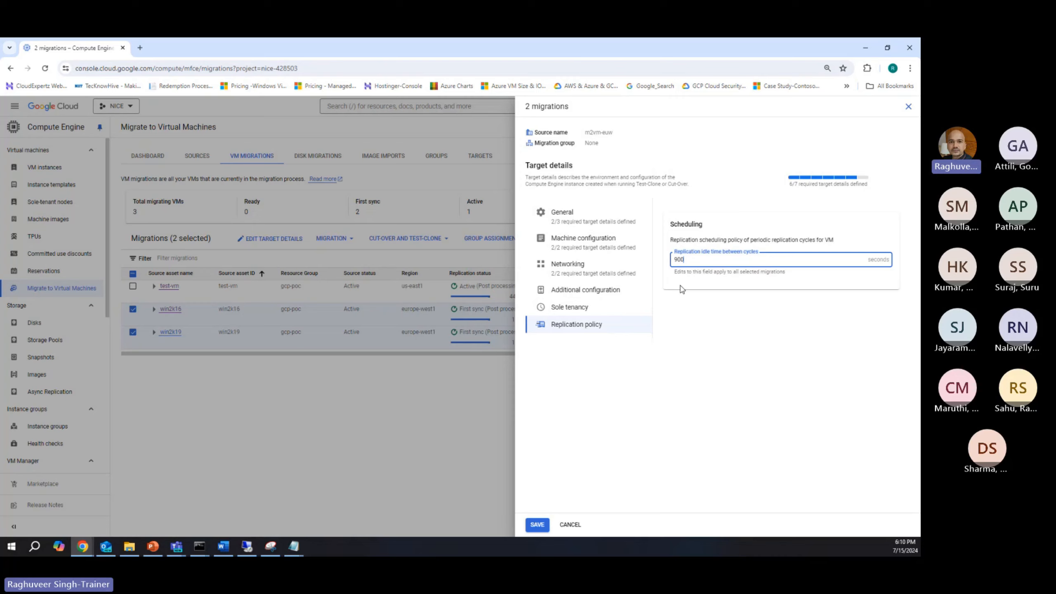
Step: Try 15 as the replication idle time between cycles, and restore it to 900 seconds
{"action": "left_click_drag", "start_coordinate": [705, 260], "coordinate": [565, 259]}
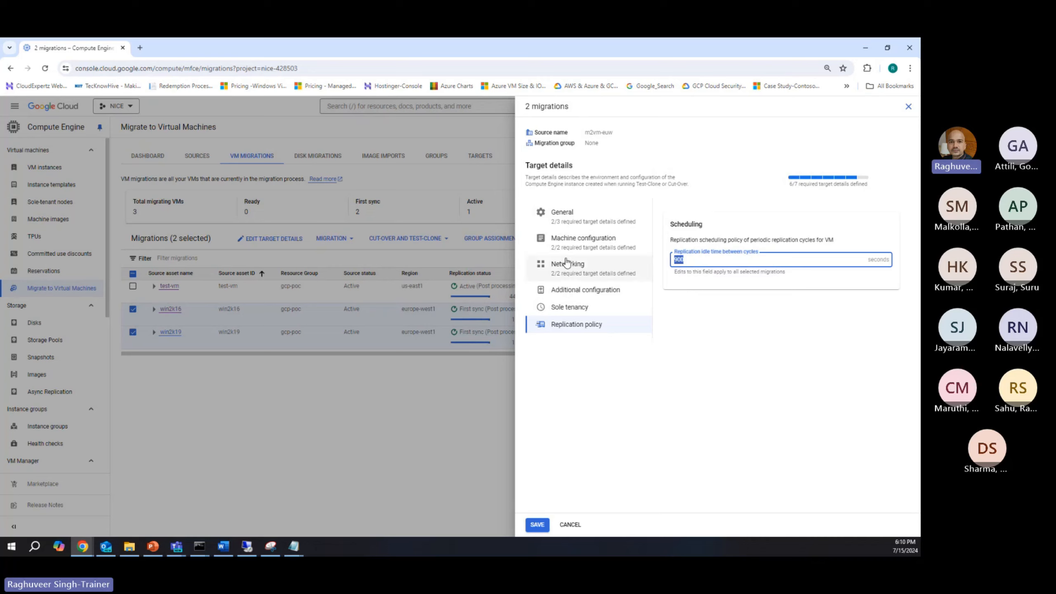
{"action": "type", "text": "15"}
{"action": "left_click", "coordinate": [710, 335]}
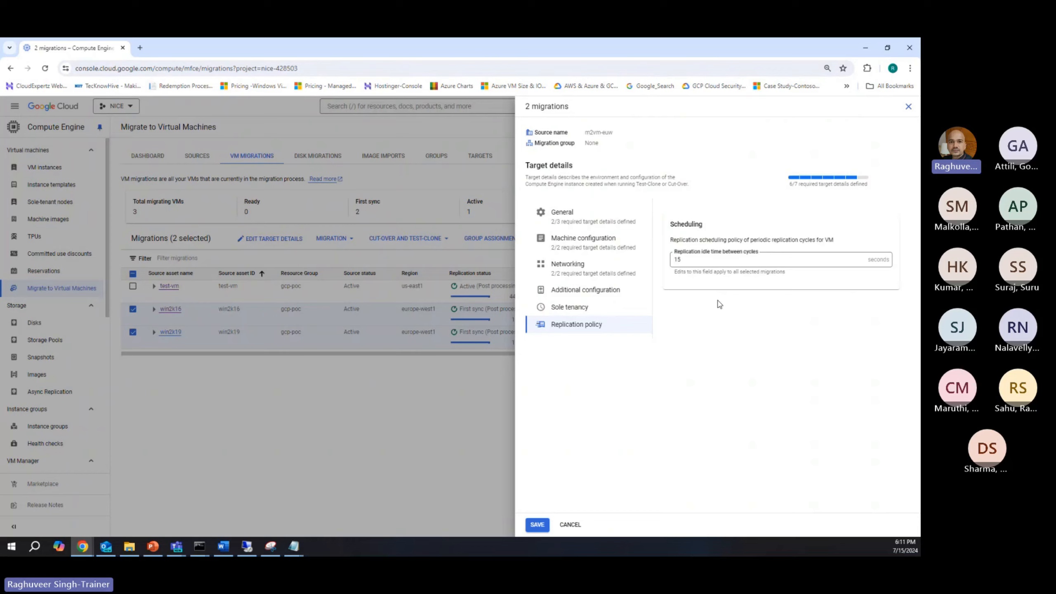
{"action": "left_click_drag", "start_coordinate": [690, 260], "coordinate": [625, 266]}
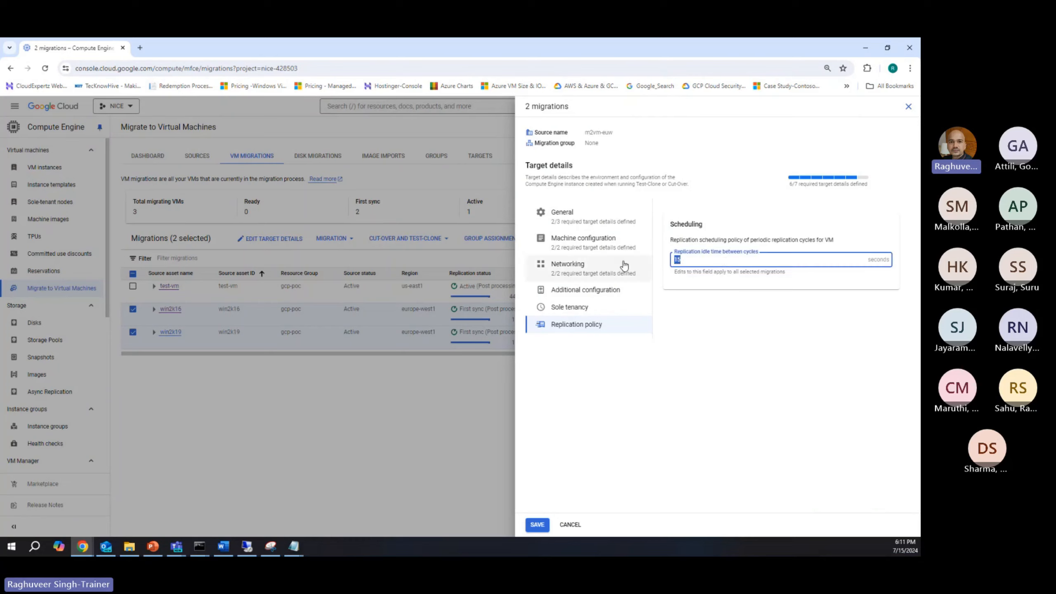
{"action": "type", "text": "900"}
{"action": "left_click", "coordinate": [752, 374]}
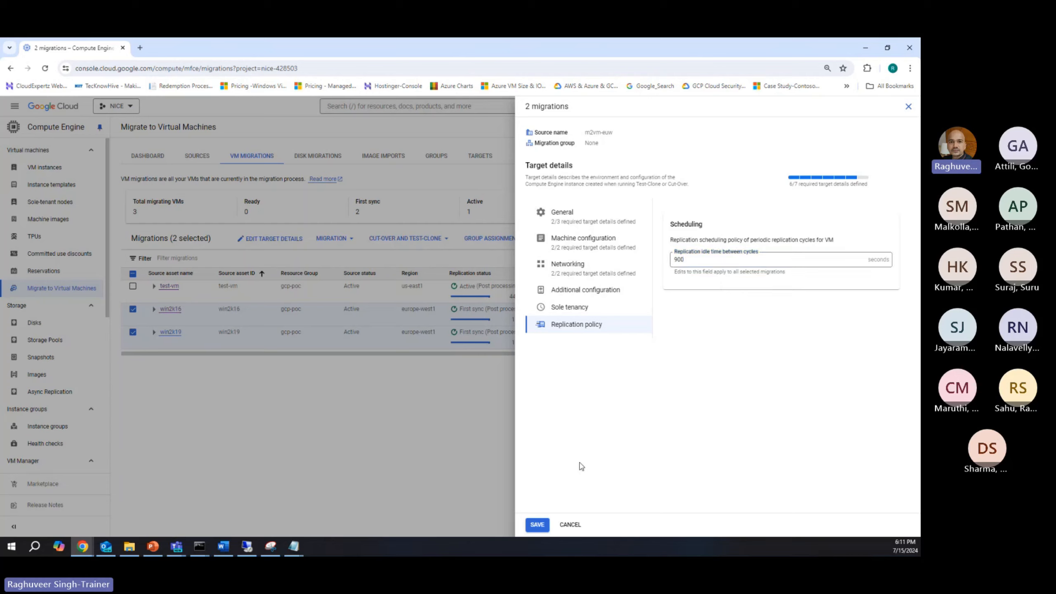
Step: Save the target details of both migrations and deselect win2k19 and win2k16 in the migrations list
{"action": "left_click", "coordinate": [537, 525]}
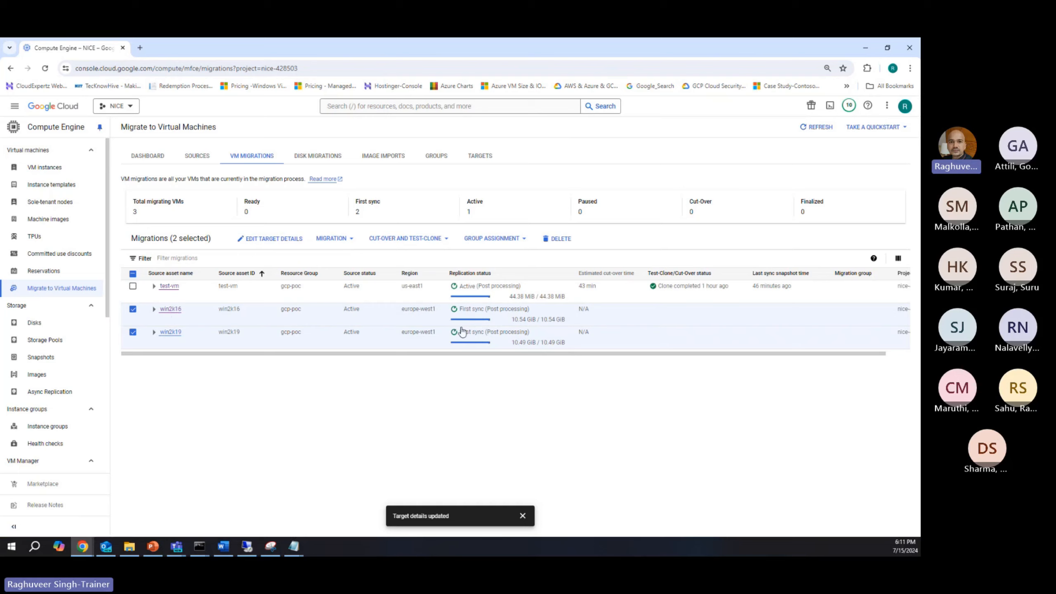
{"action": "mouse_move", "coordinate": [469, 323]}
{"action": "left_click", "coordinate": [133, 332]}
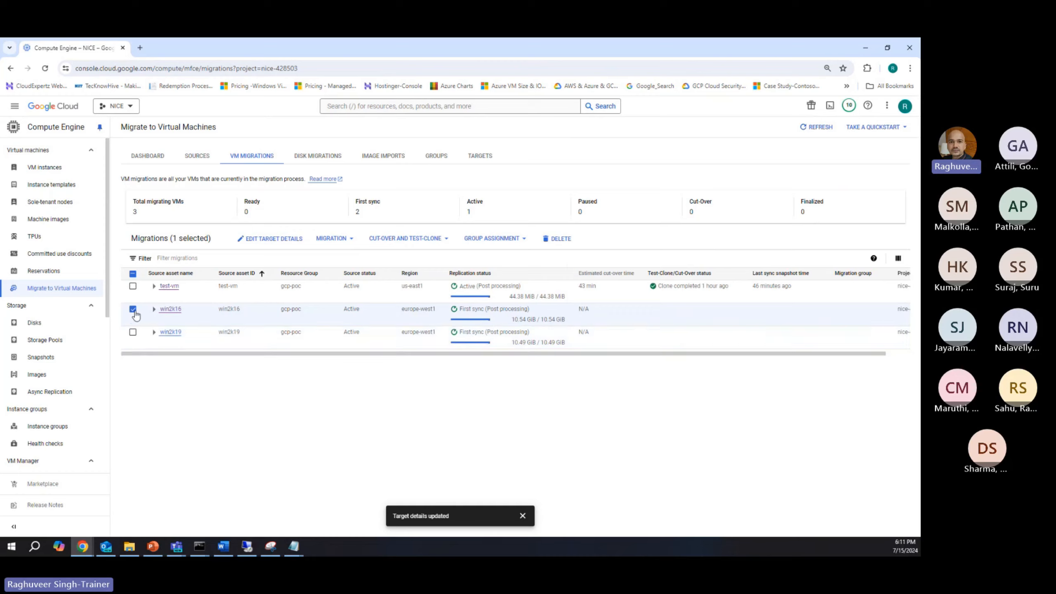
{"action": "left_click", "coordinate": [132, 309]}
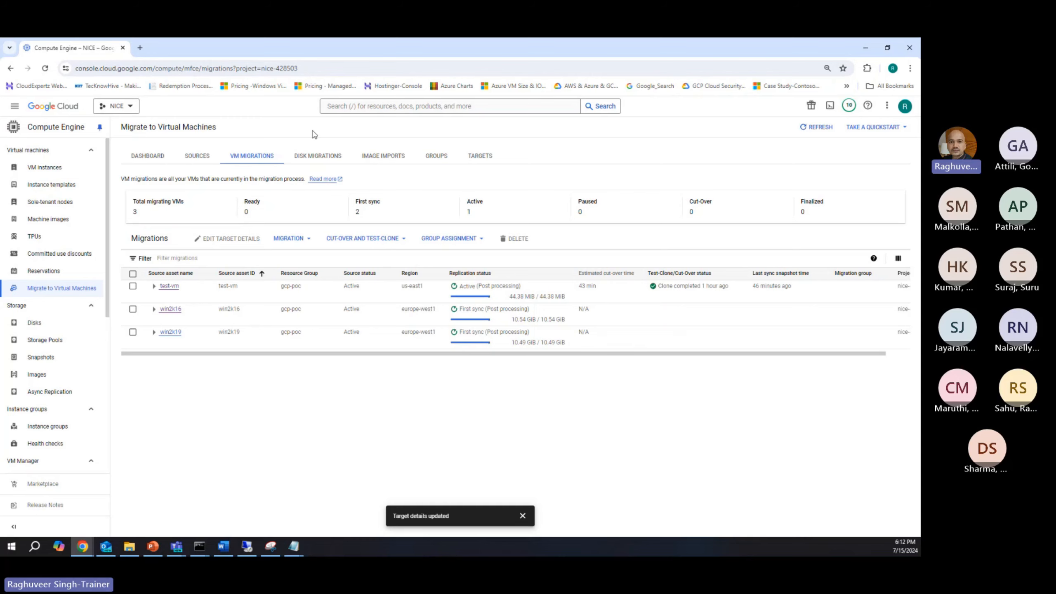
Step: Switch to the Azure portal, open Test-VM from the virtual machines list and copy its public IP address
{"action": "key", "text": "alt+Tab"}
{"action": "left_click", "coordinate": [383, 104]}
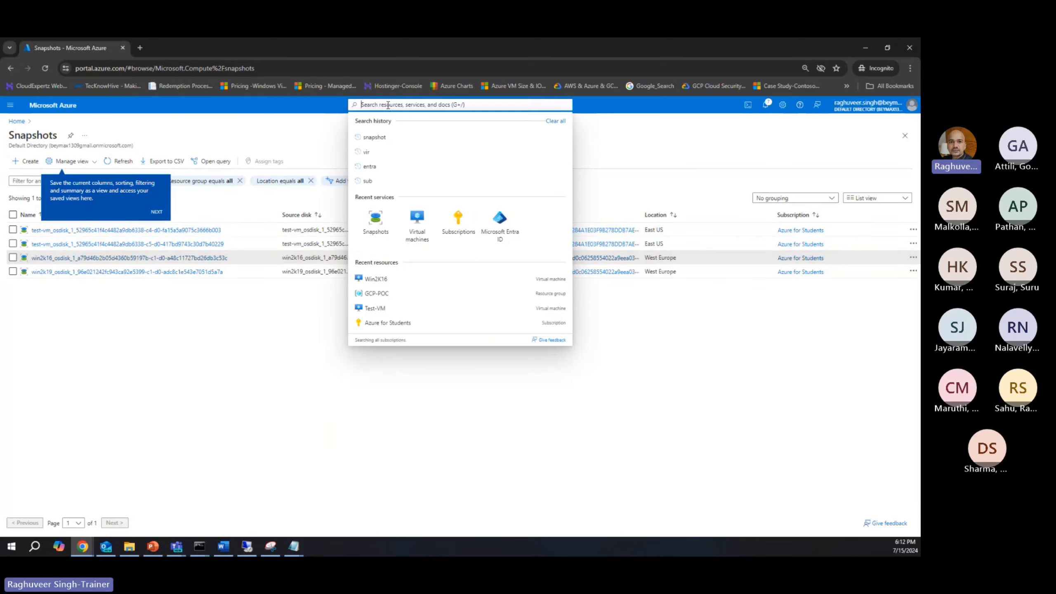
{"action": "left_click", "coordinate": [416, 222]}
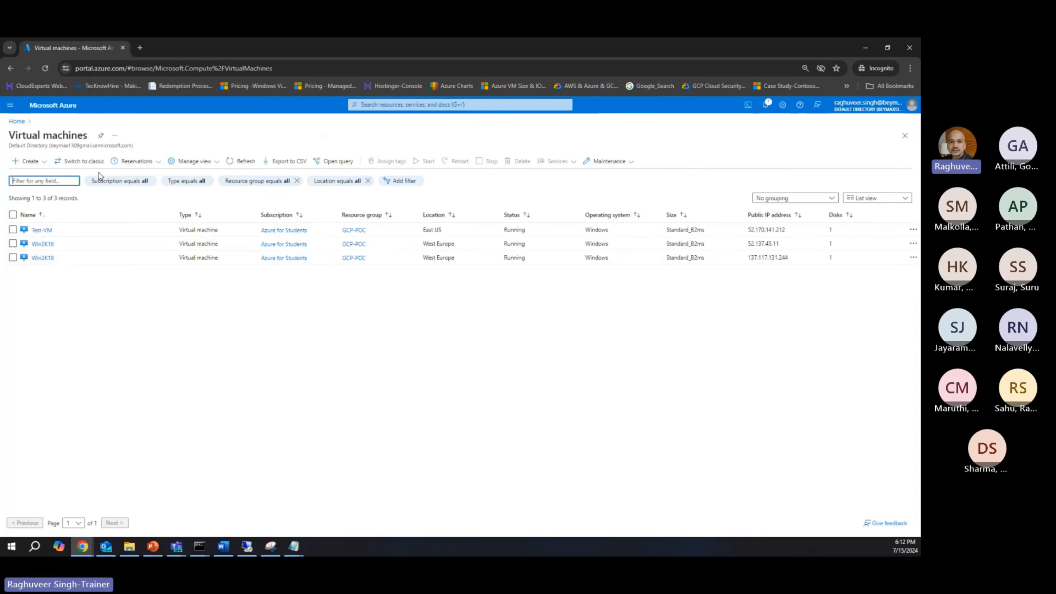
{"action": "left_click", "coordinate": [40, 230]}
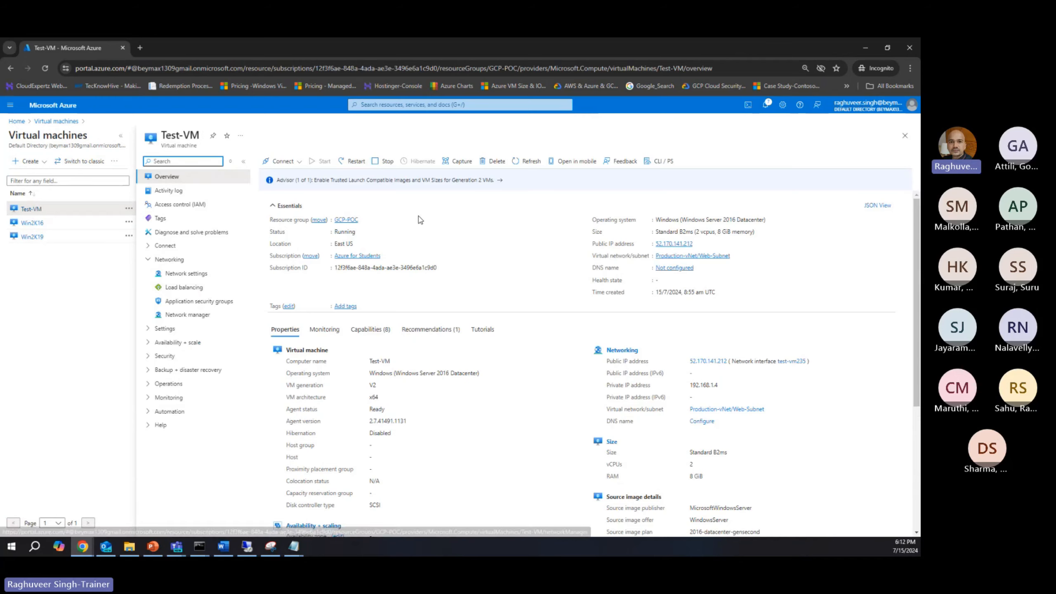
{"action": "left_click", "coordinate": [698, 244]}
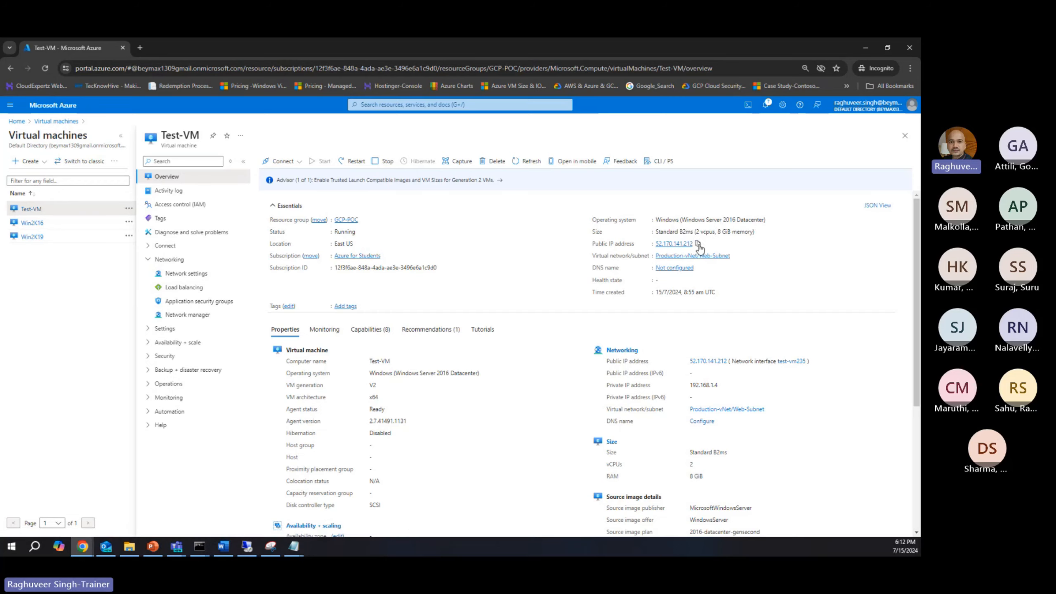
Step: Open the website hosted on Test-VM in a new browser tab using the copied public IP address
{"action": "left_click", "coordinate": [141, 48]}
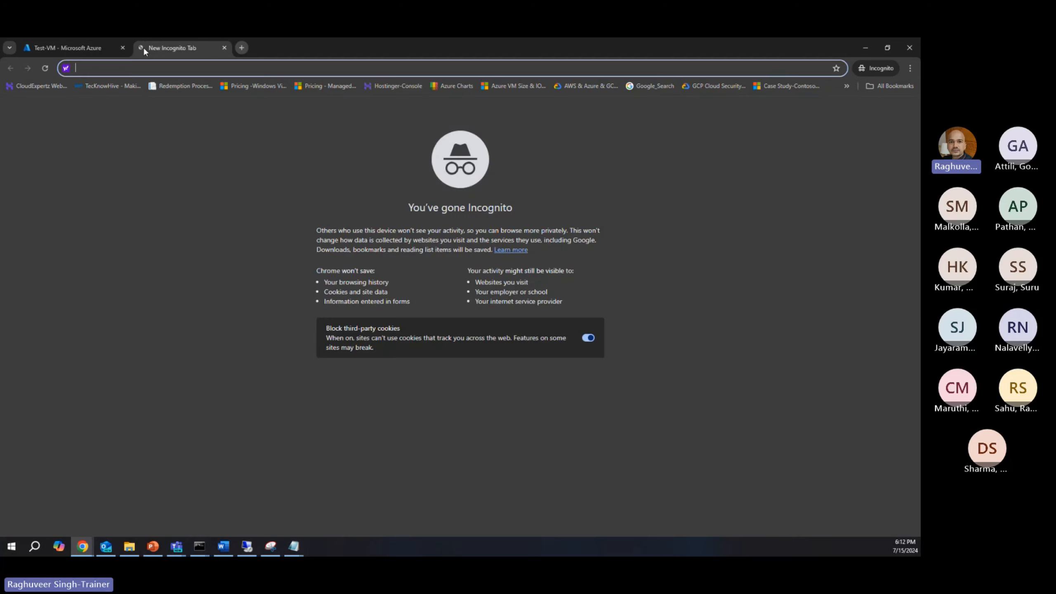
{"action": "key", "text": "ctrl+v"}
{"action": "key", "text": "Return"}
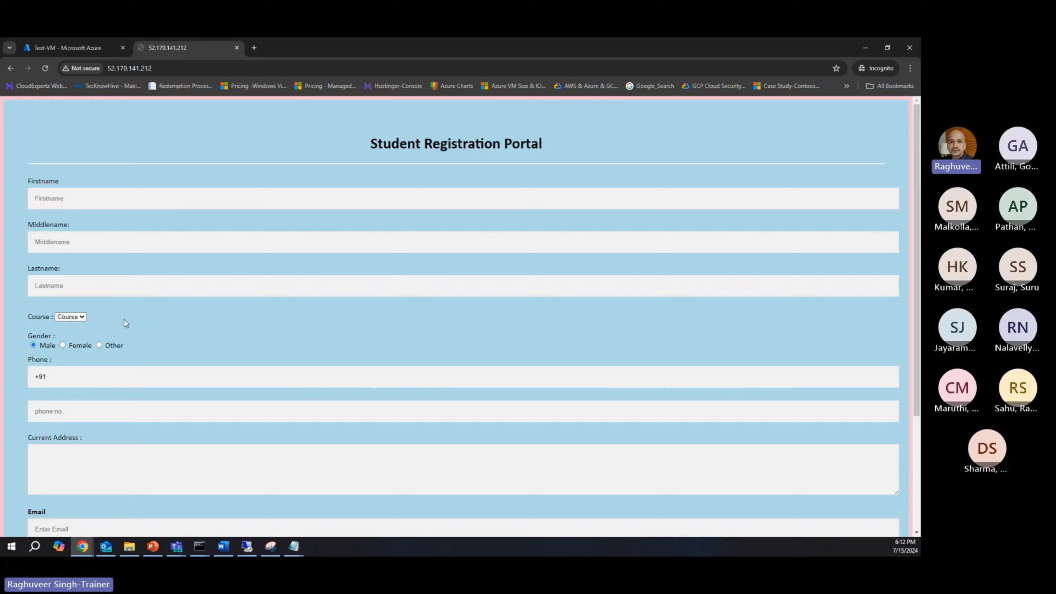
Step: Examine the Student Registration Portal page, including its course options and the lower form fields, and close its browser tab
{"action": "left_click", "coordinate": [84, 318]}
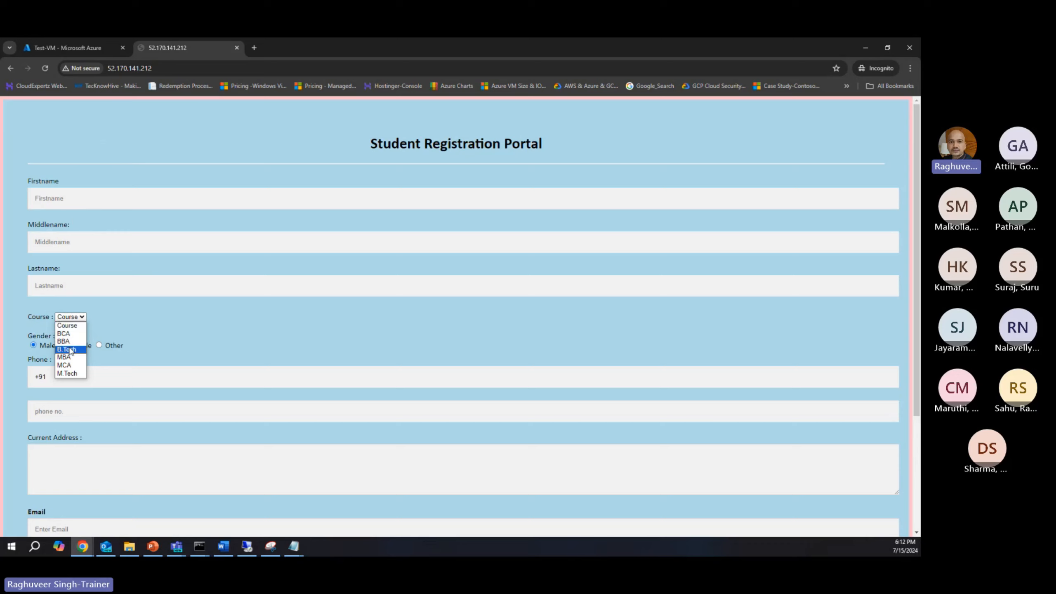
{"action": "left_click", "coordinate": [198, 367]}
{"action": "scroll", "coordinate": [198, 367], "scroll_direction": "down", "scroll_amount": 3}
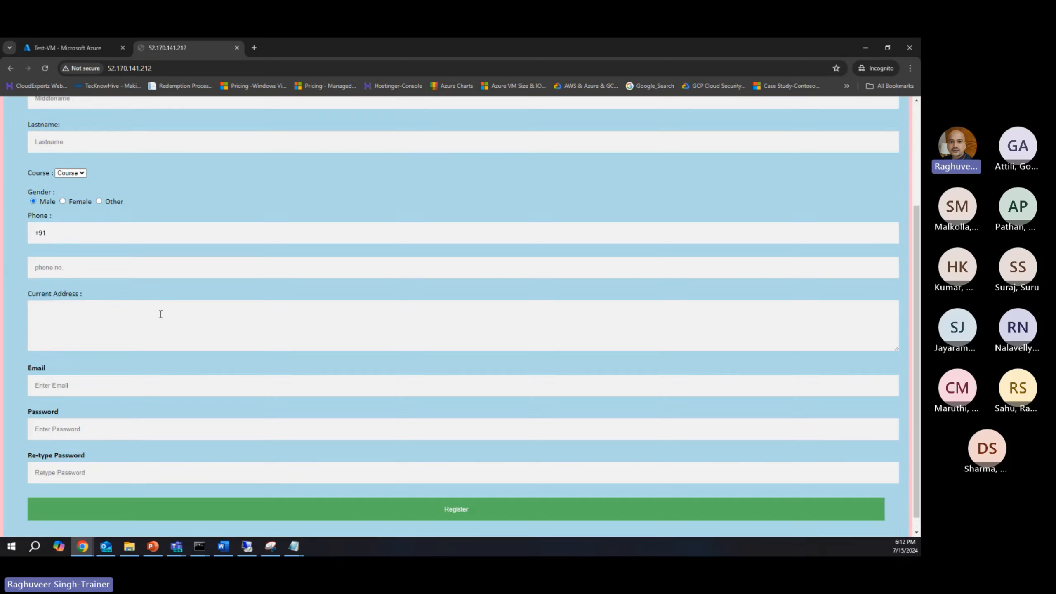
{"action": "scroll", "coordinate": [109, 424], "scroll_direction": "down", "scroll_amount": 1}
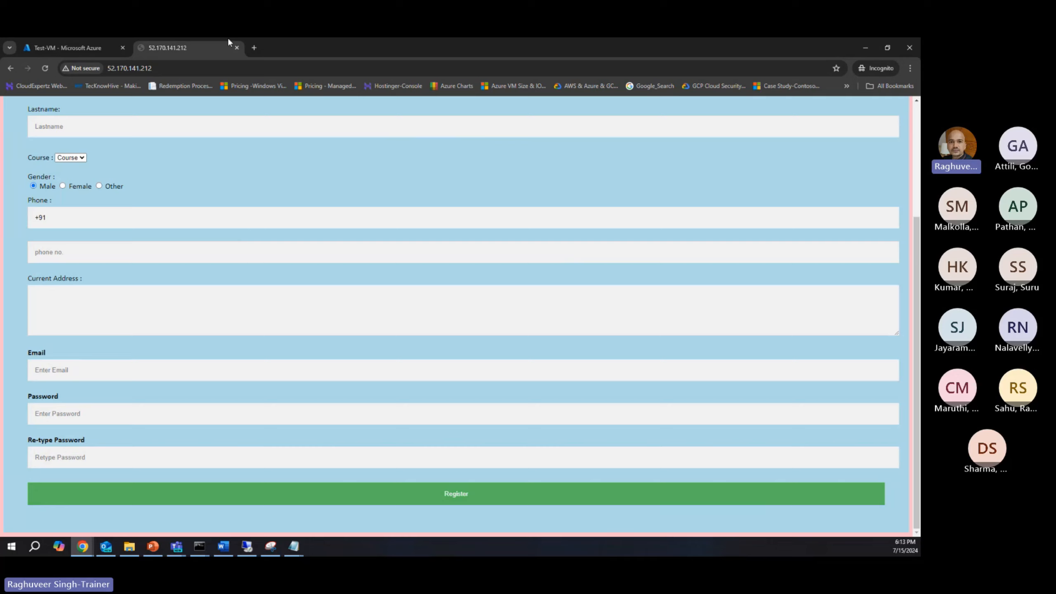
{"action": "left_click", "coordinate": [169, 66]}
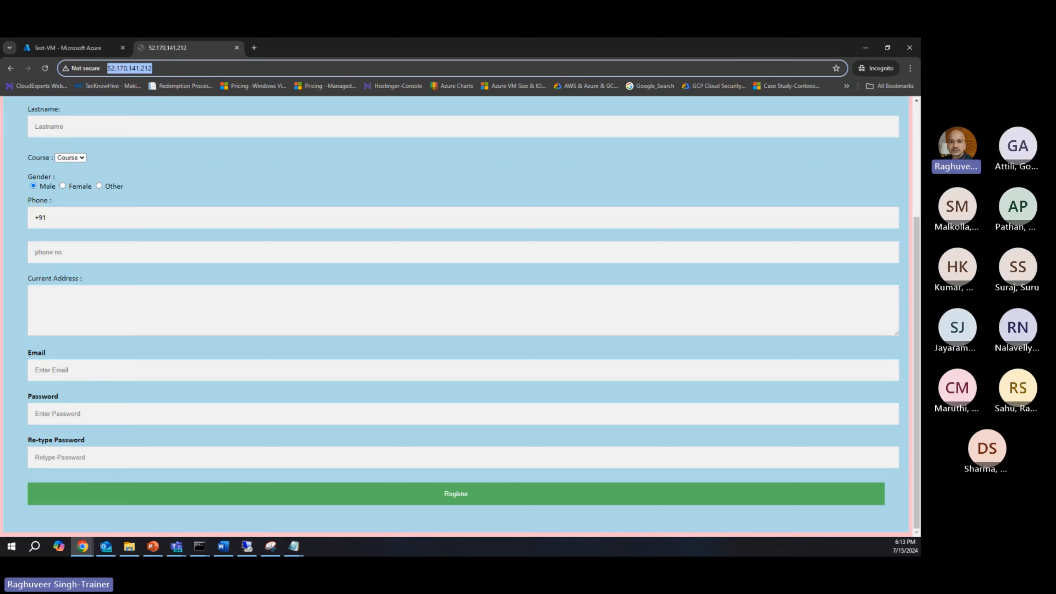
{"action": "key", "text": "alt+Tab"}
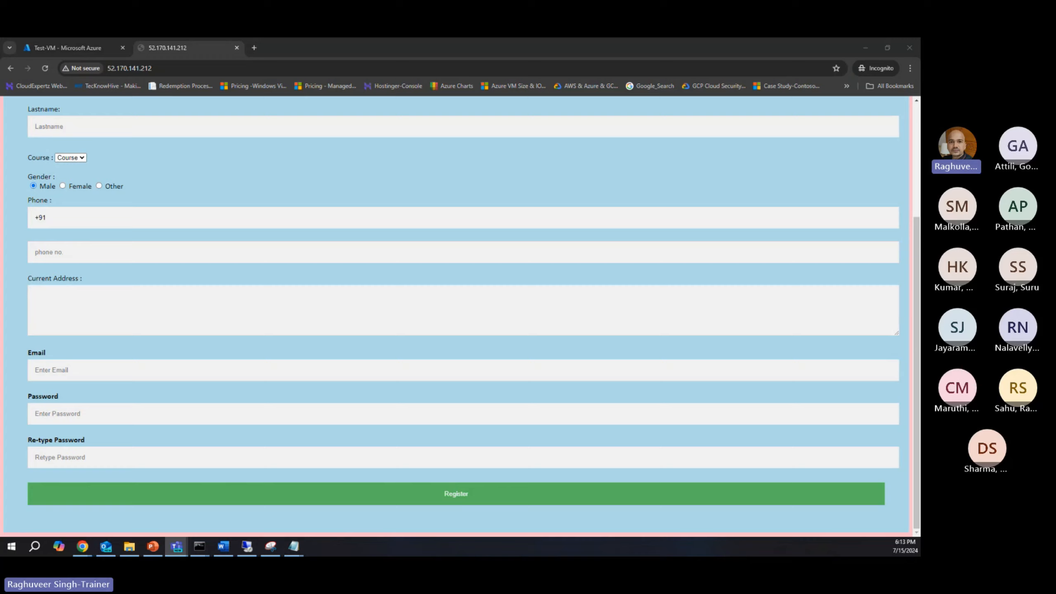
{"action": "key", "text": "alt+Tab"}
{"action": "scroll", "coordinate": [458, 316], "scroll_direction": "up", "scroll_amount": 4}
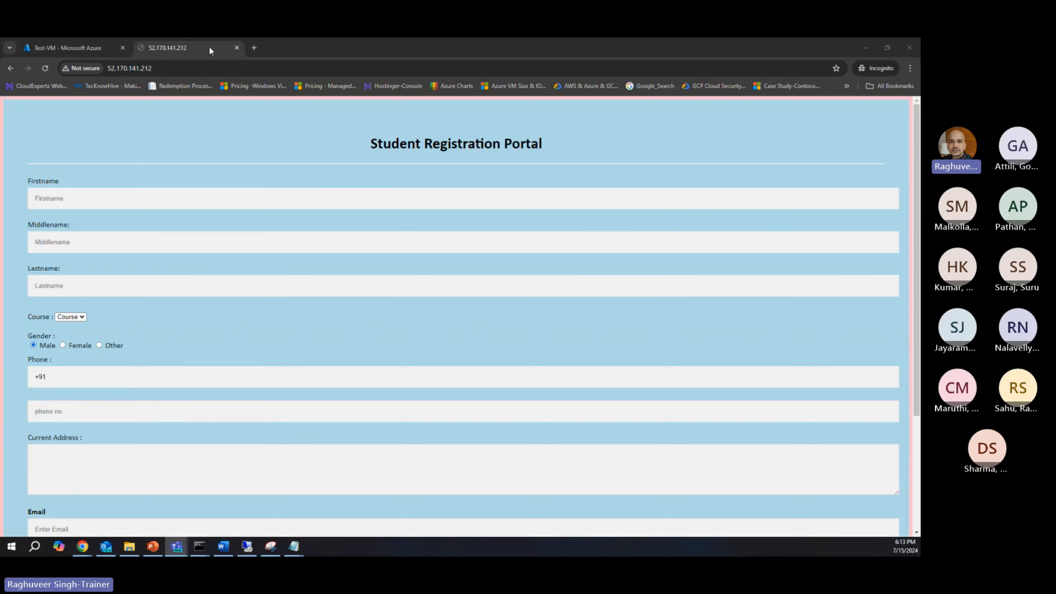
{"action": "left_click", "coordinate": [236, 47]}
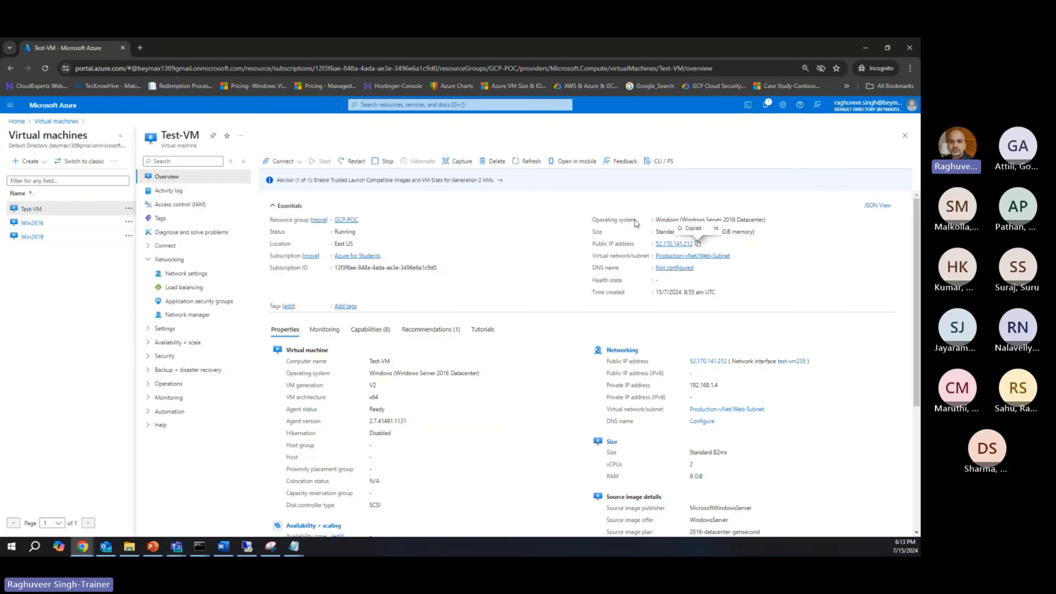
Step: Switch to the Remote Desktop session on Test-VM, view localhost in a maximized Chrome window, and close Chrome
{"action": "left_click", "coordinate": [246, 546]}
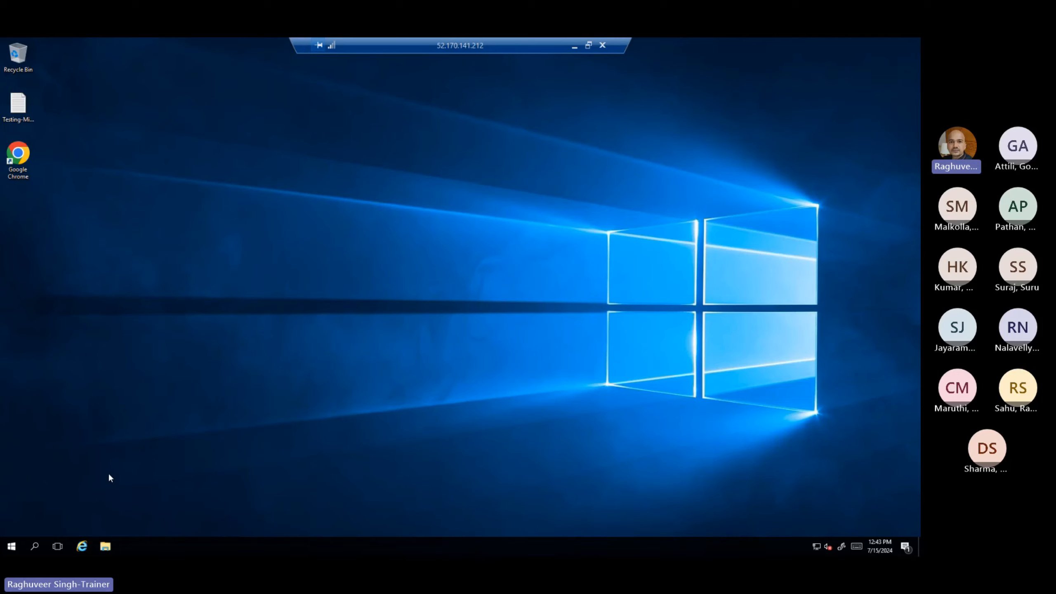
{"action": "double_click", "coordinate": [18, 155]}
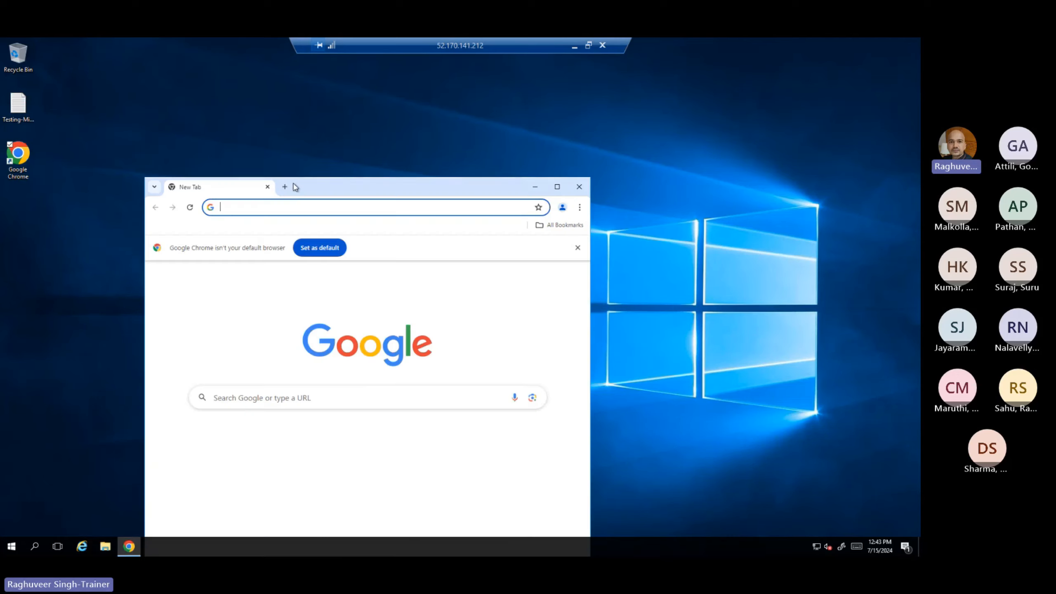
{"action": "type", "text": "localh"}
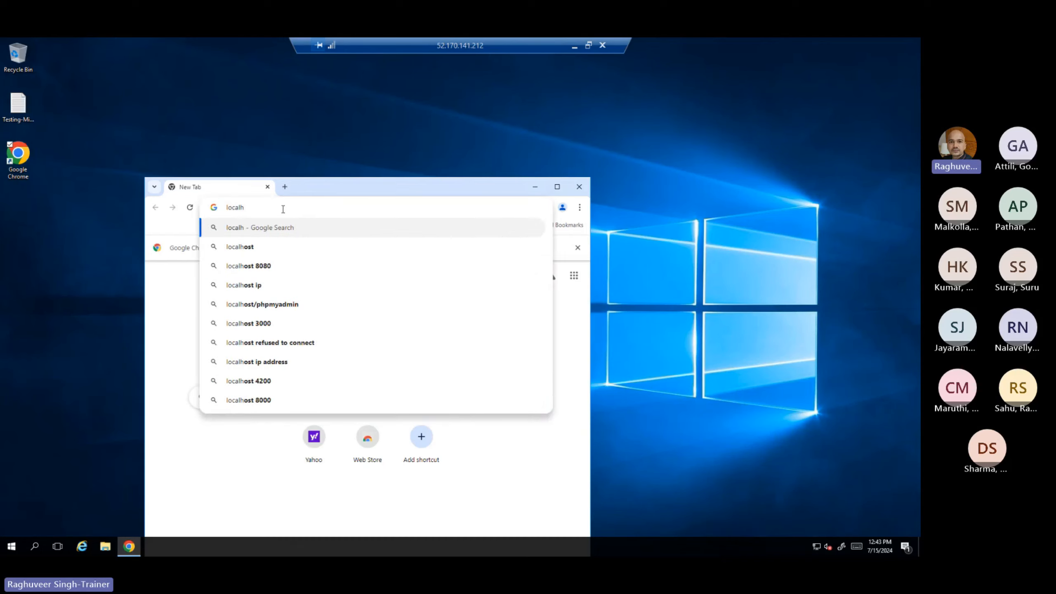
{"action": "type", "text": "ost"}
{"action": "key", "text": "Return"}
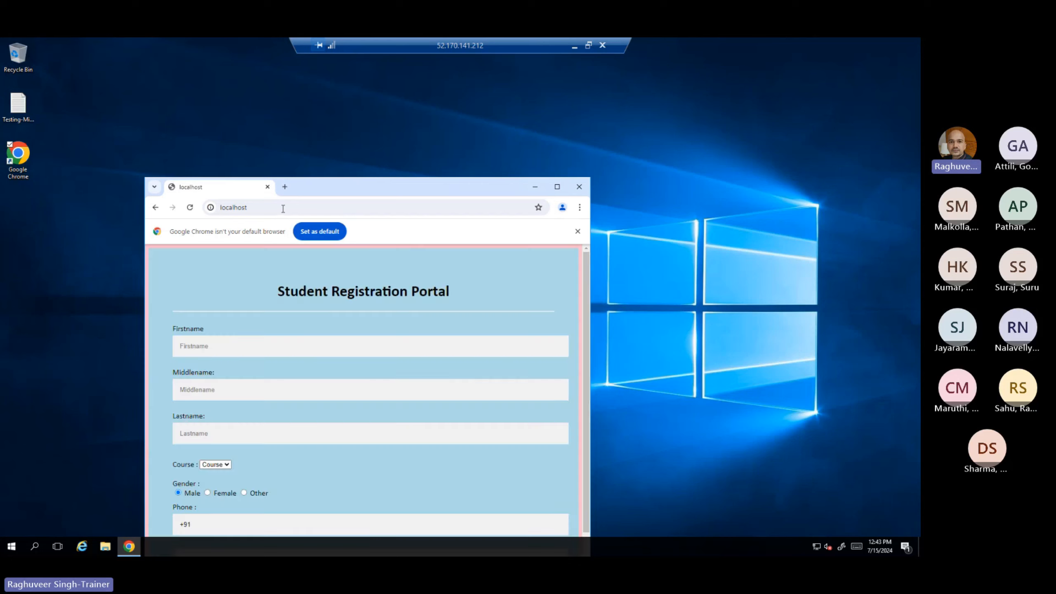
{"action": "left_click", "coordinate": [558, 188]}
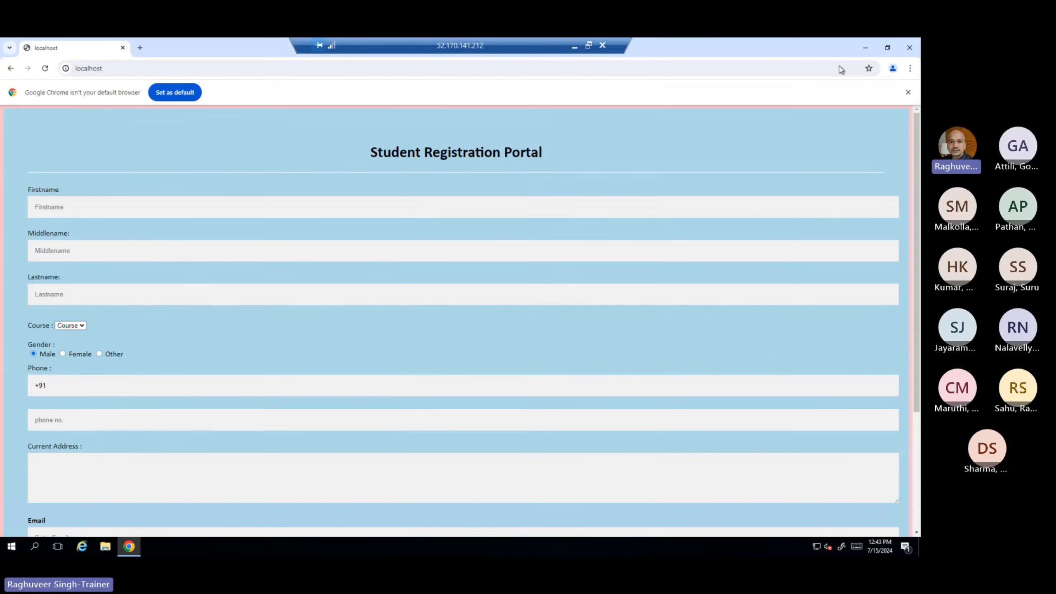
{"action": "left_click", "coordinate": [909, 47]}
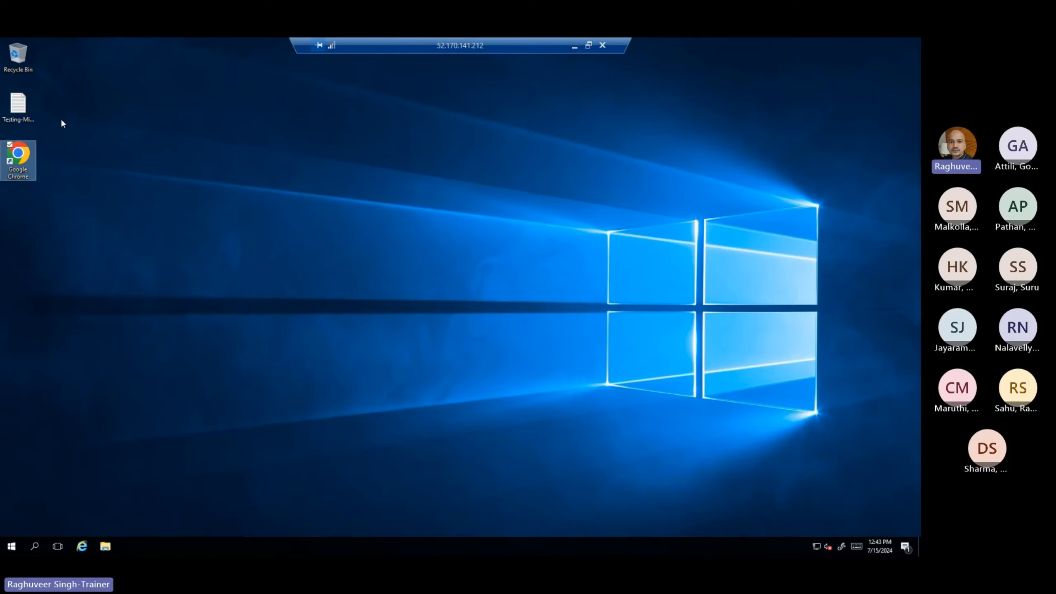
Step: Open the Testing-Migration text file on Test-VM's desktop, read both lines about hosting and migration, and close it without saving
{"action": "double_click", "coordinate": [28, 108]}
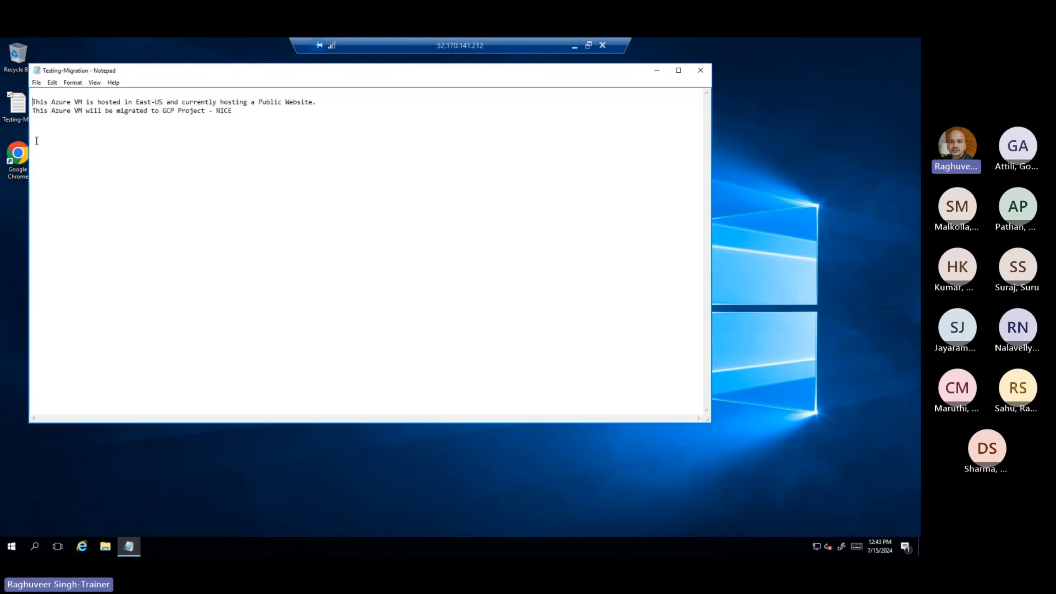
{"action": "key", "text": "BackSpace"}
{"action": "left_click_drag", "start_coordinate": [136, 93], "coordinate": [218, 93]}
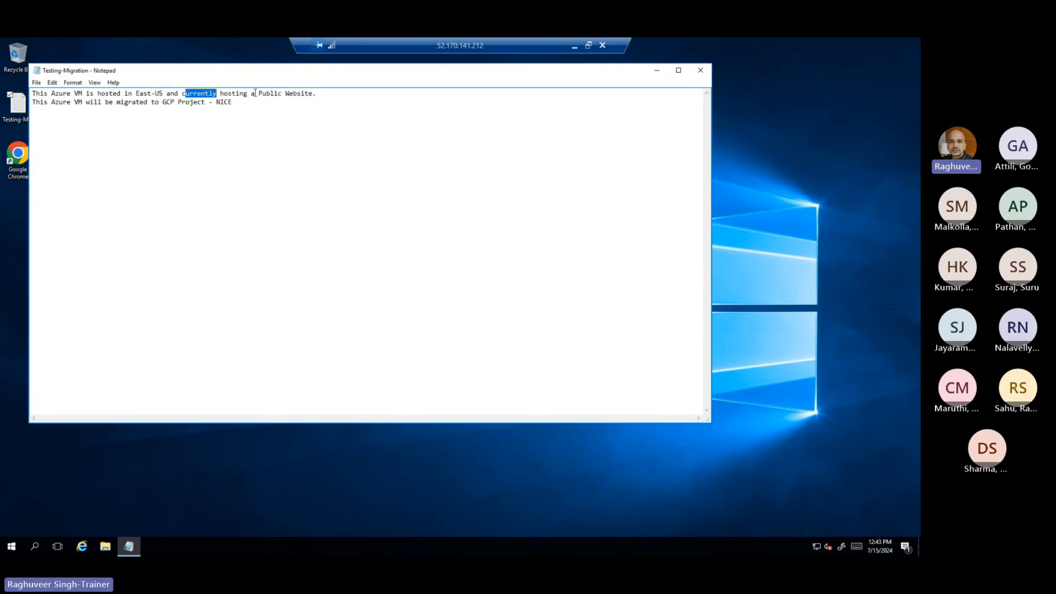
{"action": "left_click_drag", "start_coordinate": [32, 102], "coordinate": [266, 104]}
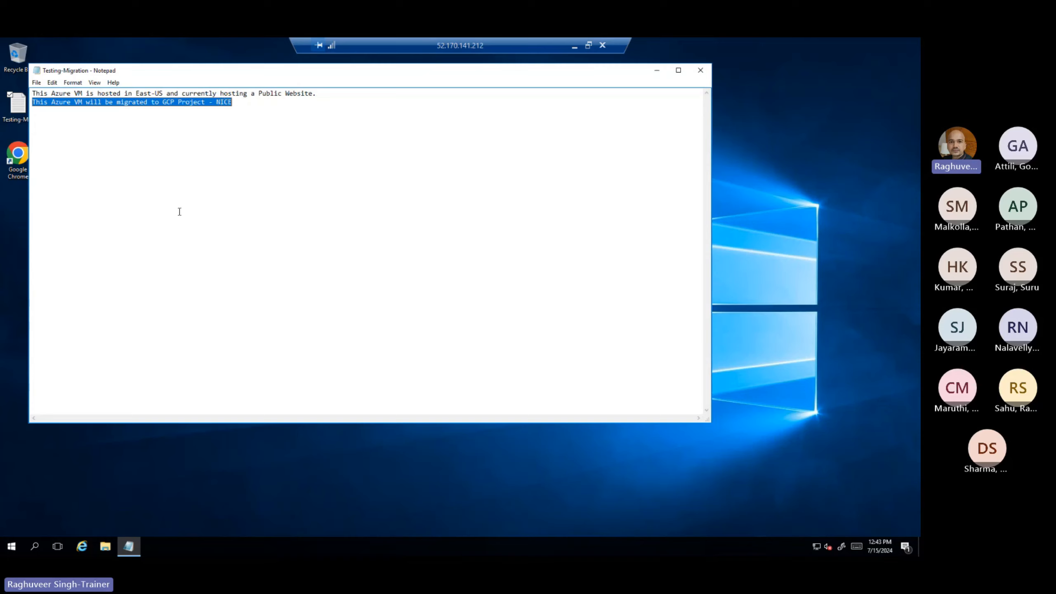
{"action": "left_click", "coordinate": [700, 70]}
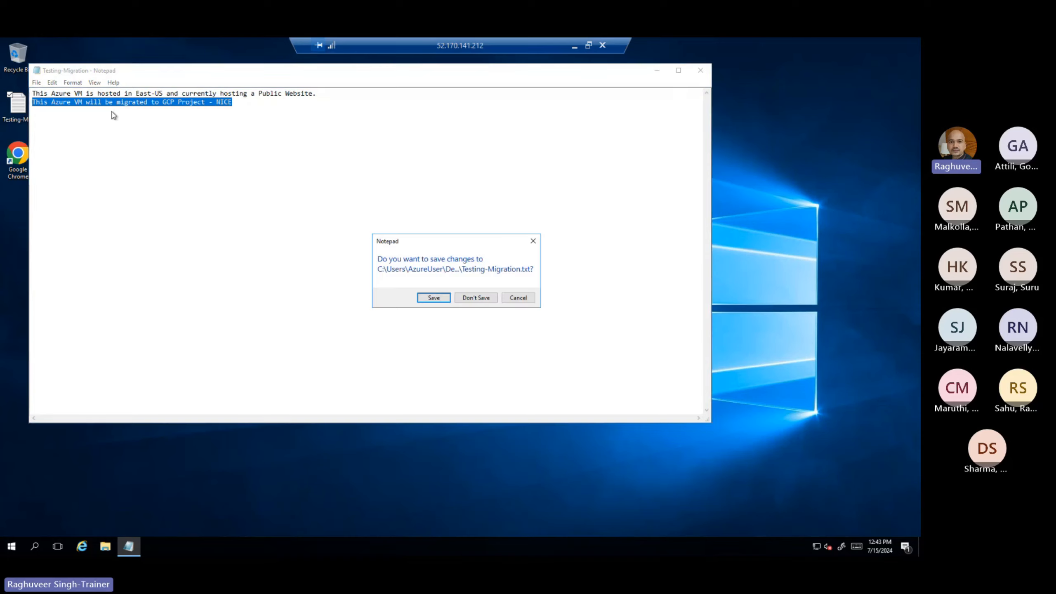
{"action": "left_click", "coordinate": [475, 298]}
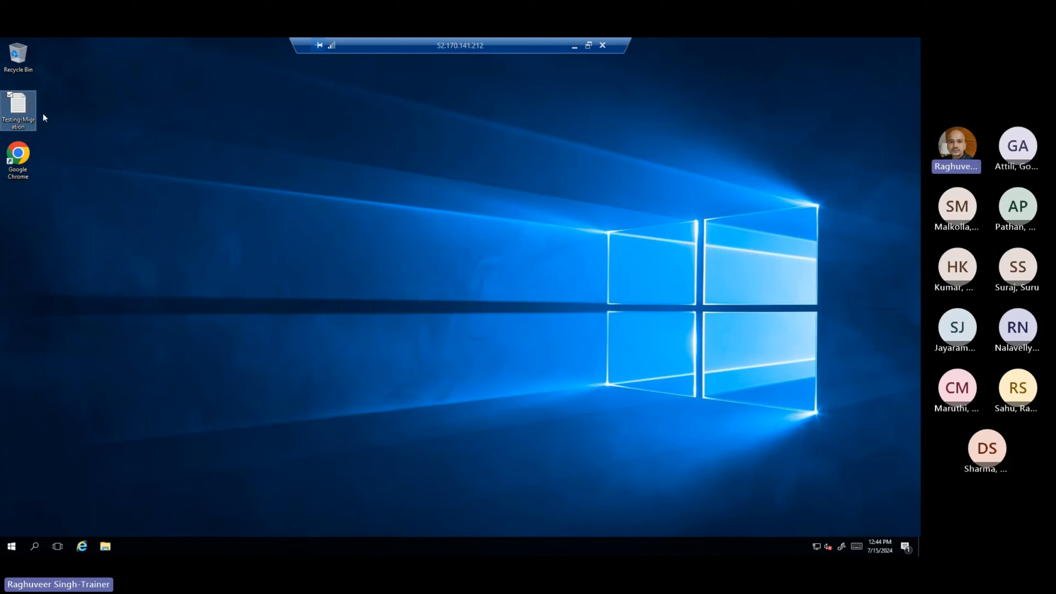
Step: Open Chrome on Test-VM, look through the MyFavorites folder under Other bookmarks, and close Chrome
{"action": "left_click", "coordinate": [20, 156]}
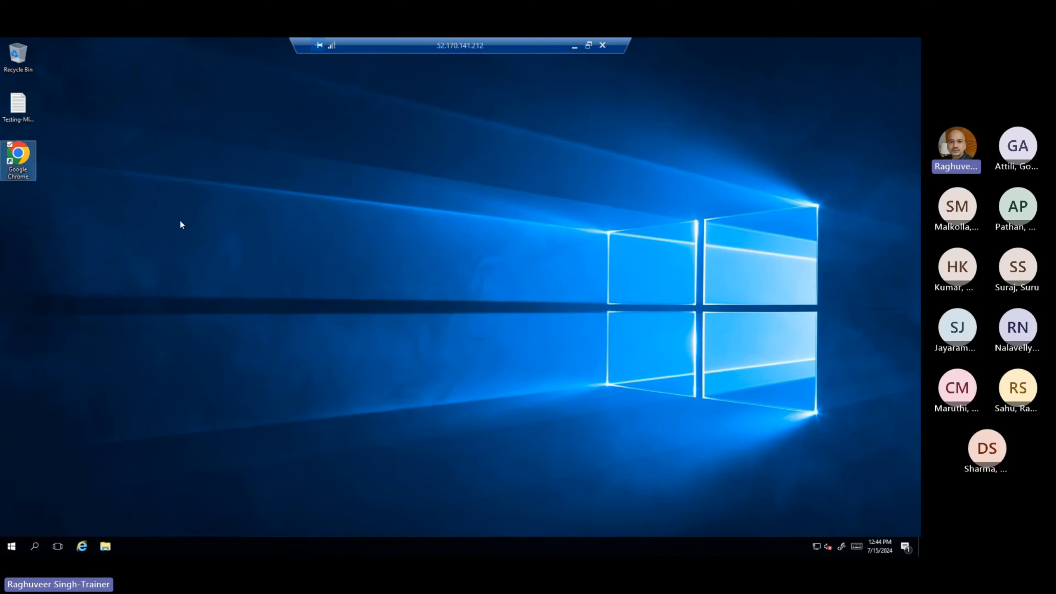
{"action": "double_click", "coordinate": [19, 164]}
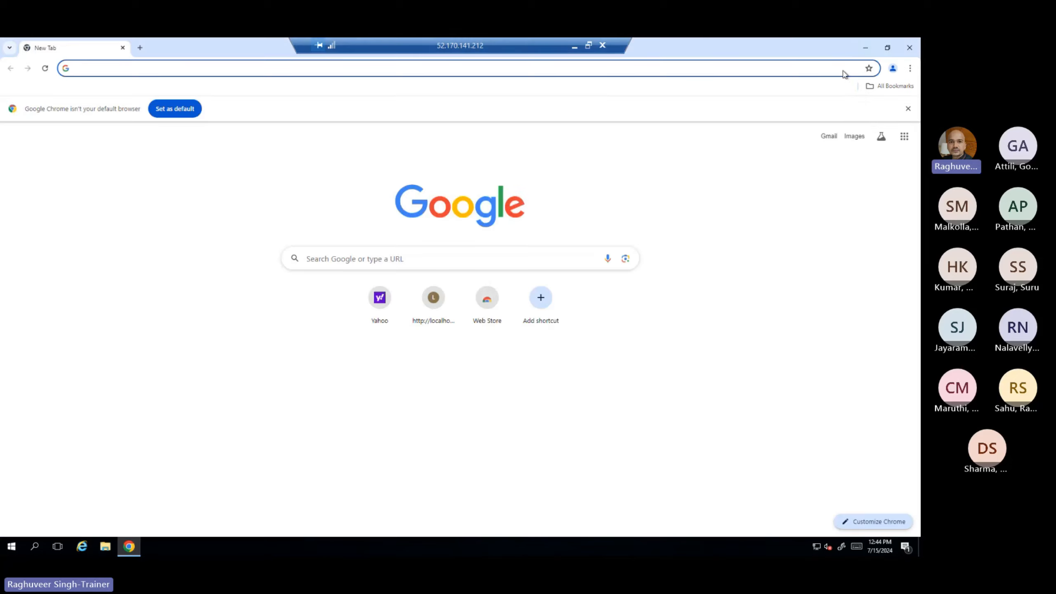
{"action": "left_click", "coordinate": [909, 68]}
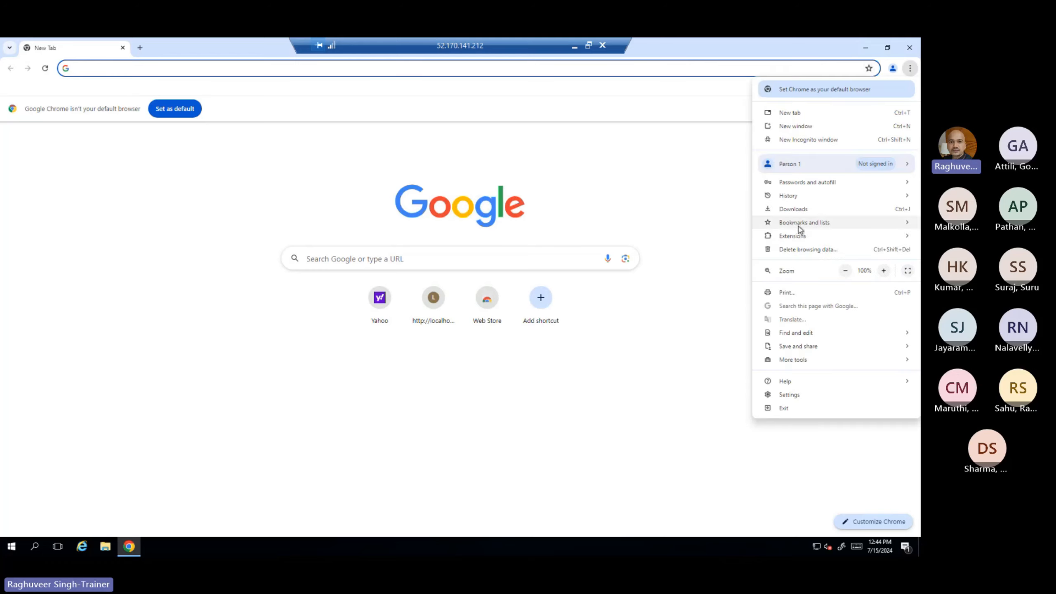
{"action": "mouse_move", "coordinate": [797, 225]}
{"action": "mouse_move", "coordinate": [624, 346]}
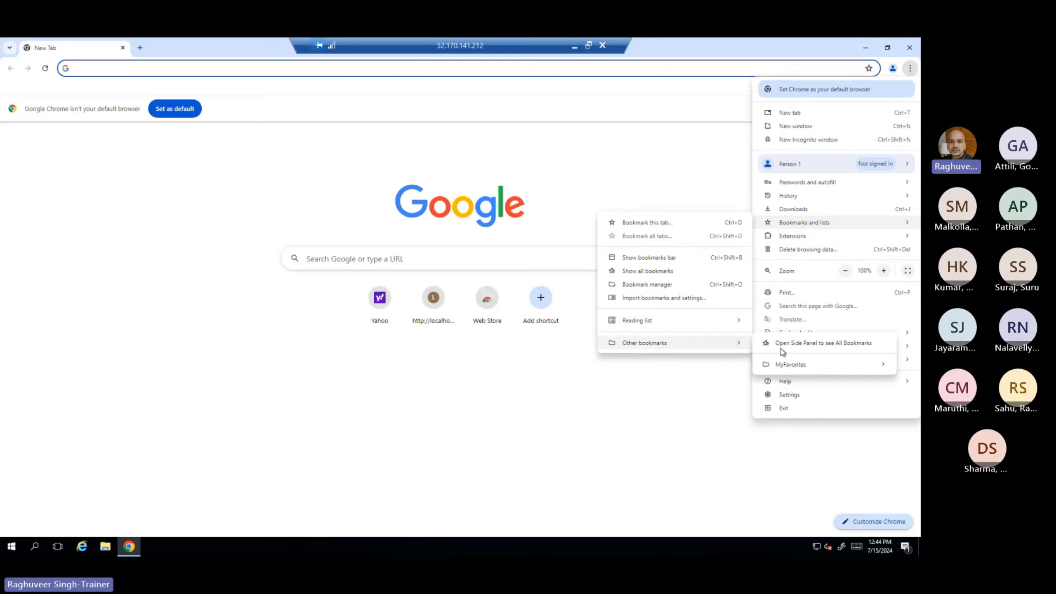
{"action": "mouse_move", "coordinate": [784, 369]}
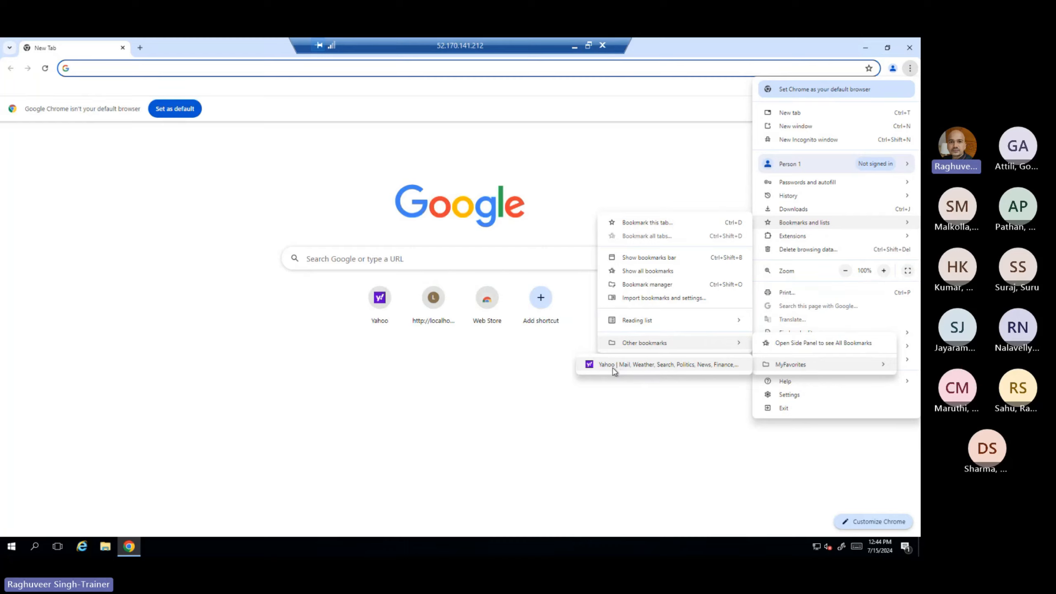
{"action": "left_click", "coordinate": [601, 408]}
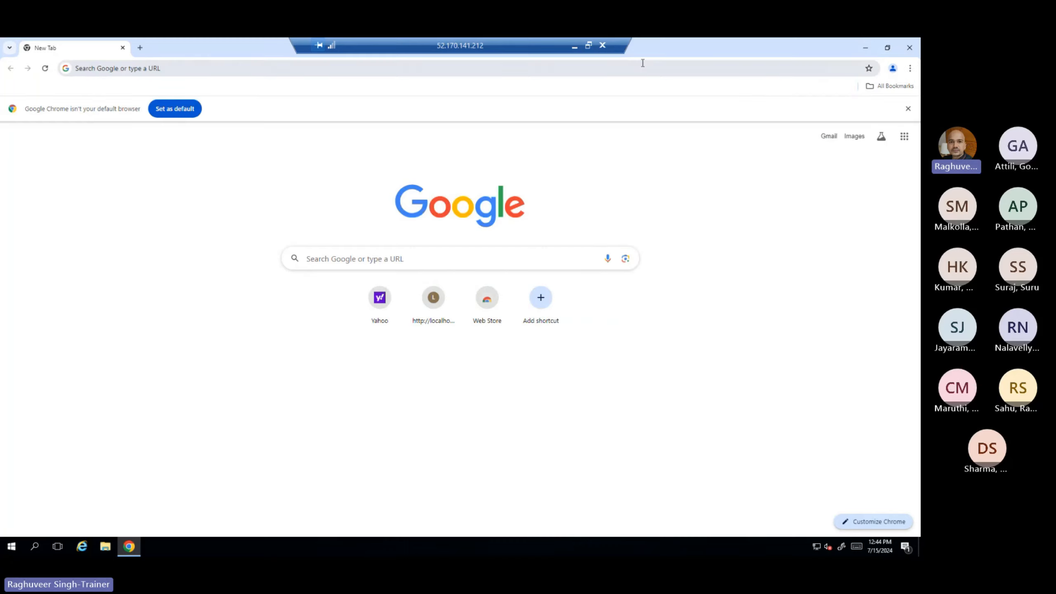
{"action": "left_click", "coordinate": [909, 47]}
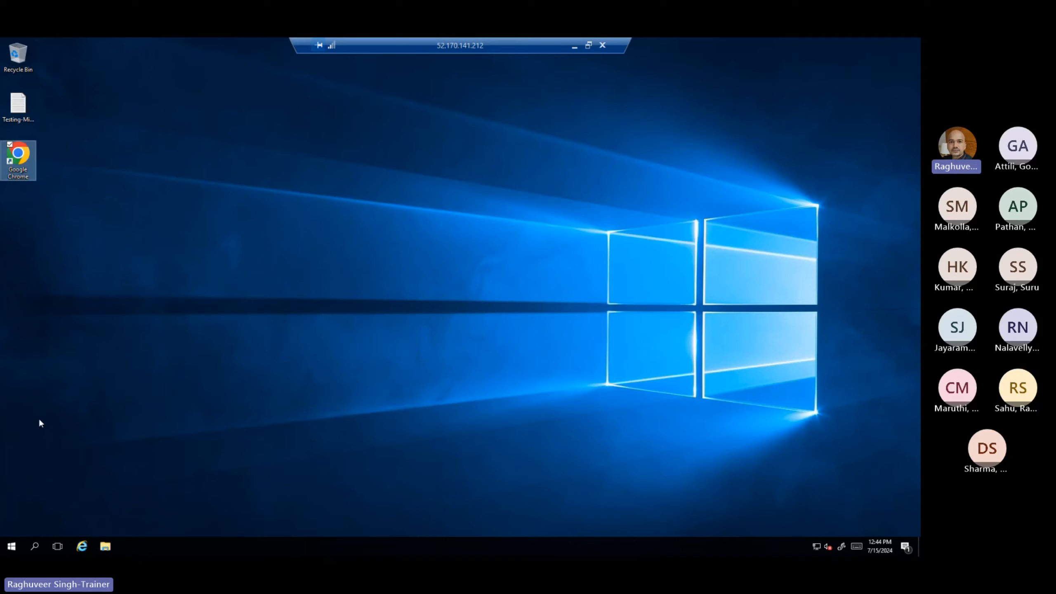
Step: End the Remote Desktop session on Test-VM from within the virtual machine
{"action": "left_click", "coordinate": [10, 548]}
{"action": "left_click", "coordinate": [14, 522]}
{"action": "left_click", "coordinate": [25, 481]}
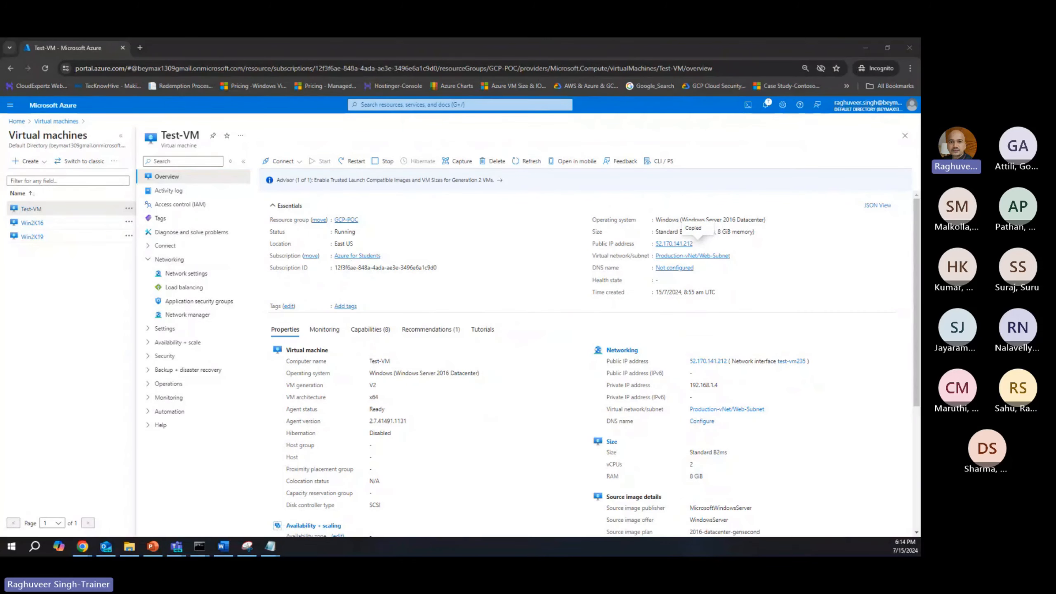
Step: Switch to the Google Cloud console, select the test-vm migration, and start and confirm a Test-Clone for it
{"action": "key", "text": "alt+Tab"}
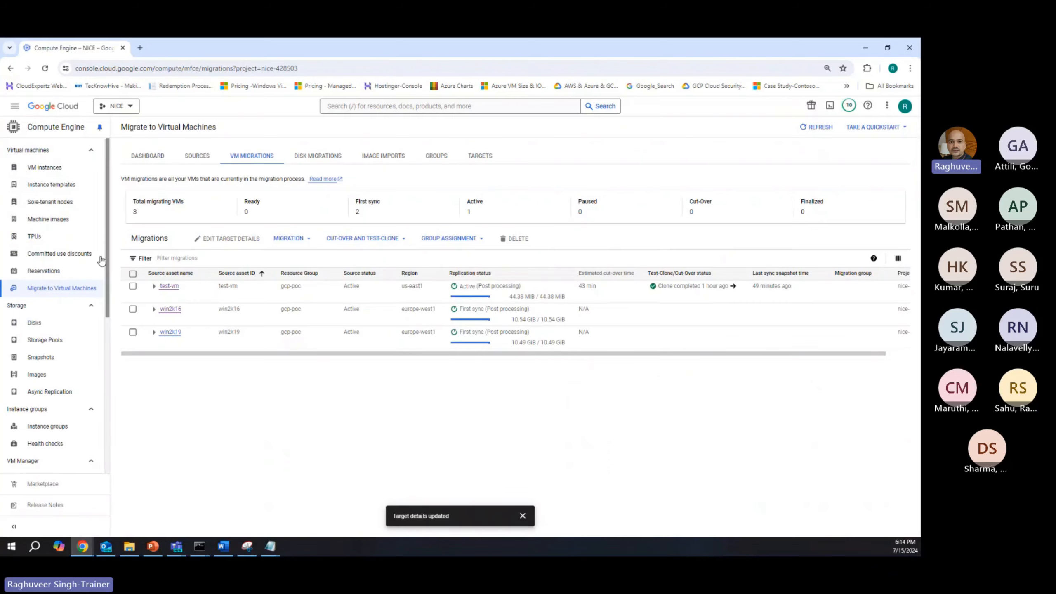
{"action": "left_click", "coordinate": [134, 287]}
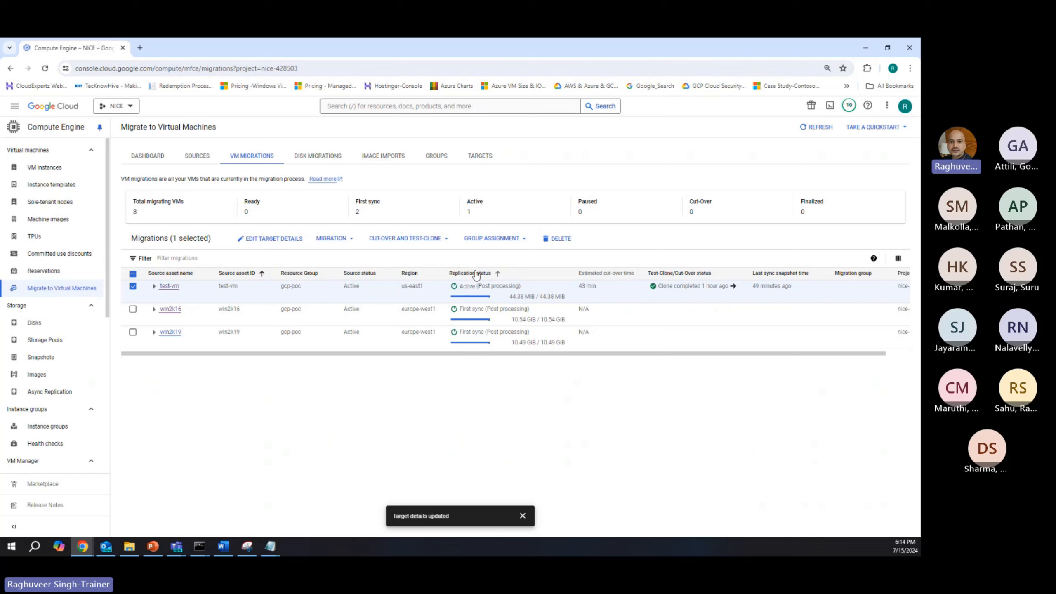
{"action": "mouse_move", "coordinate": [474, 297]}
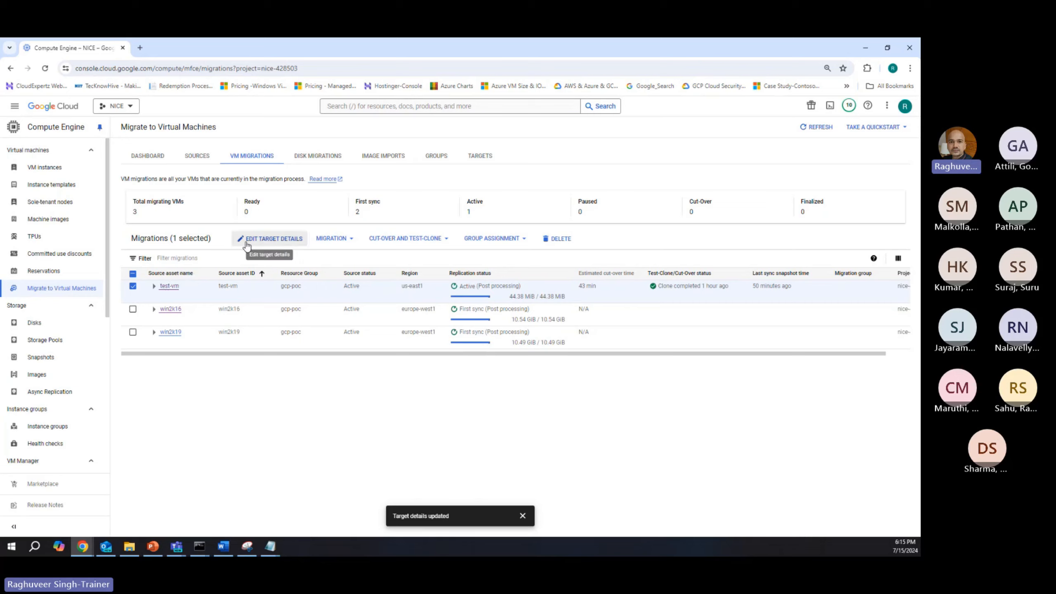
{"action": "left_click", "coordinate": [402, 239]}
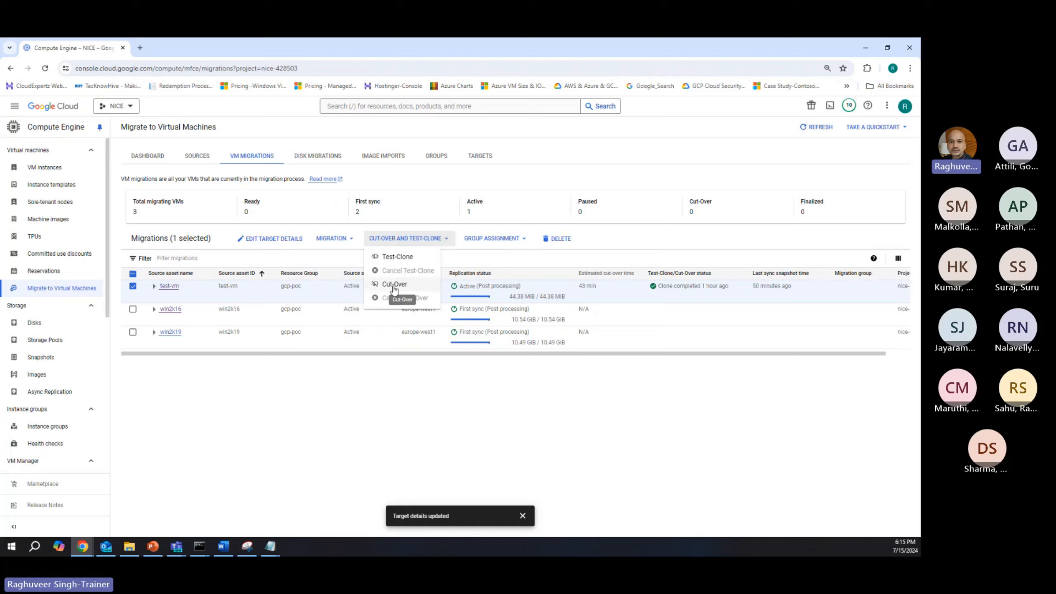
{"action": "left_click", "coordinate": [399, 256]}
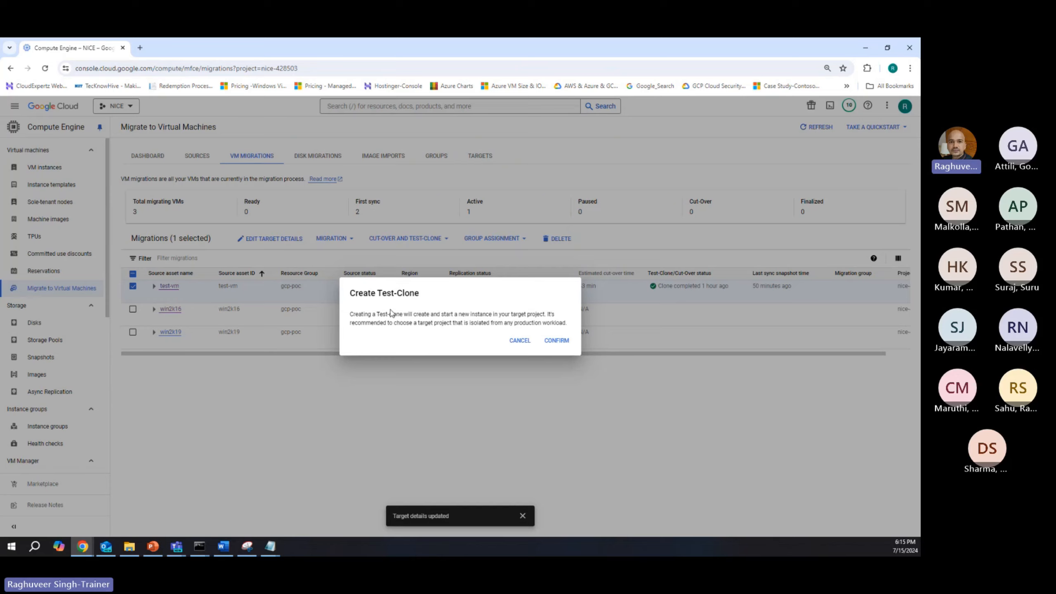
{"action": "left_click", "coordinate": [558, 341]}
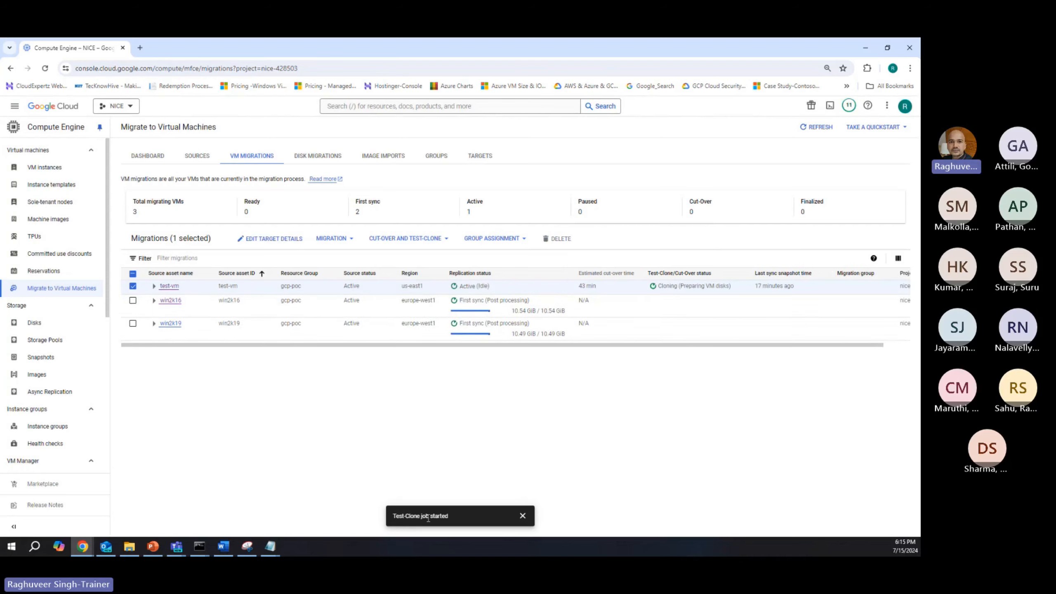
Step: Open test-vm's migration details and examine the latest Test-Clone job's status in the test-clone and cut-over history
{"action": "left_click", "coordinate": [164, 287]}
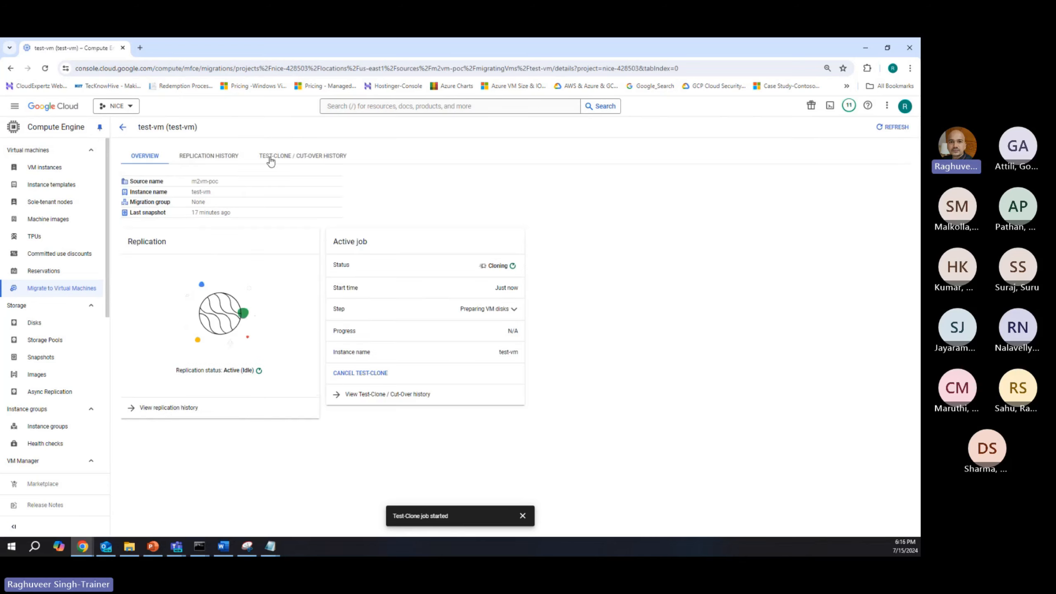
{"action": "left_click", "coordinate": [270, 156]}
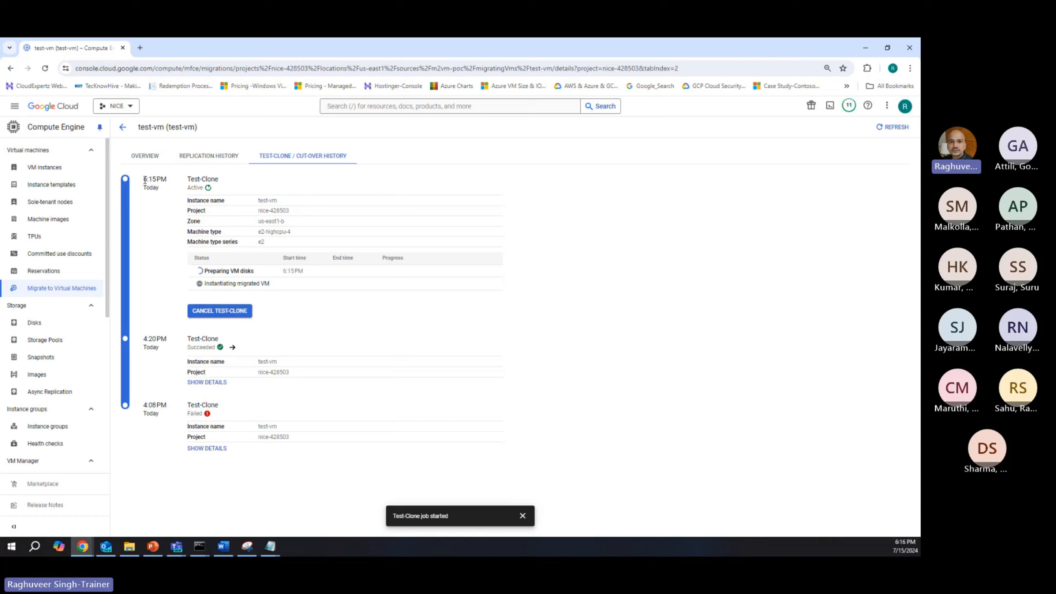
{"action": "left_click_drag", "start_coordinate": [144, 180], "coordinate": [220, 179]}
{"action": "left_click_drag", "start_coordinate": [208, 271], "coordinate": [254, 270]}
{"action": "left_click", "coordinate": [203, 288]}
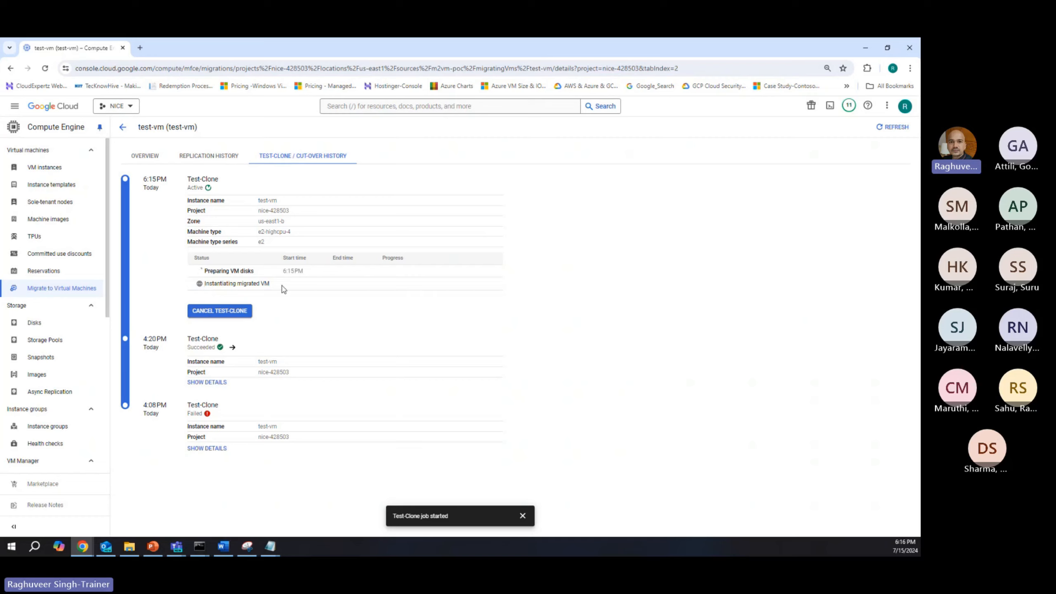
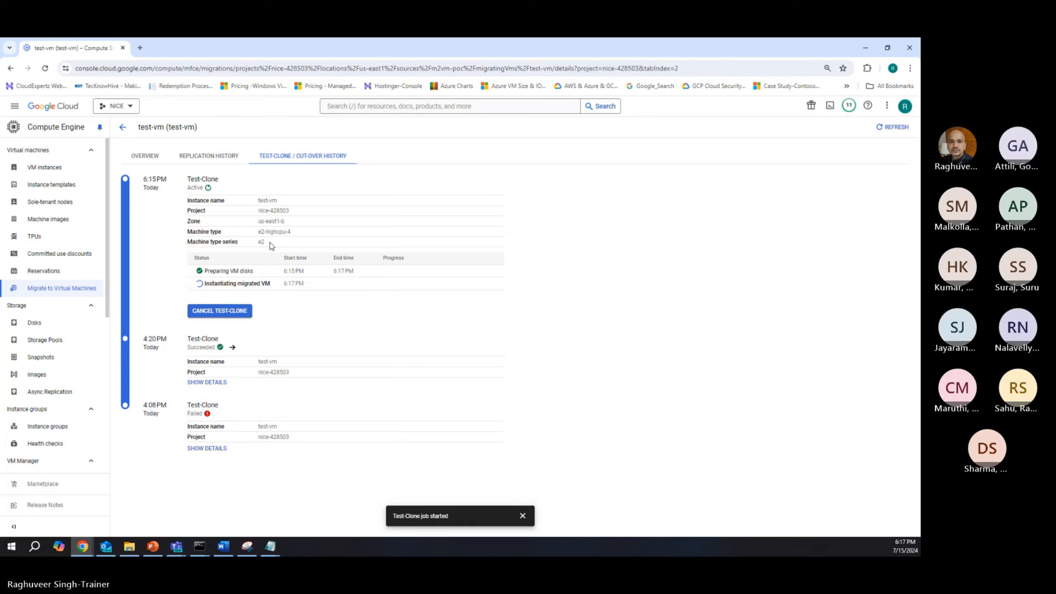
Step: Return to the migrations overview and check the test-vm entry in the m2vm-poc source's VM list
{"action": "left_click", "coordinate": [124, 128]}
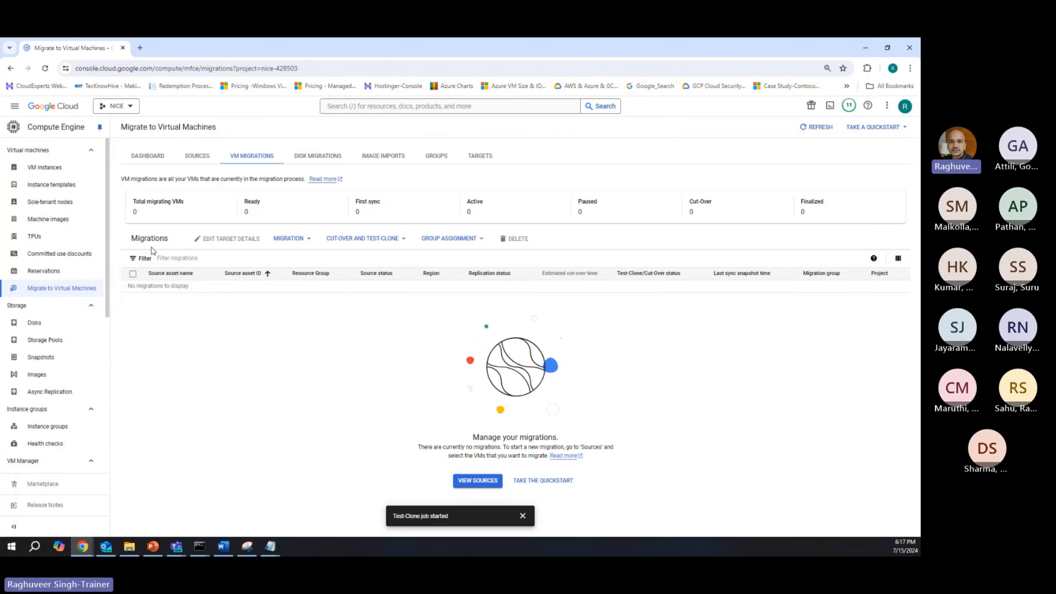
{"action": "left_click", "coordinate": [197, 158]}
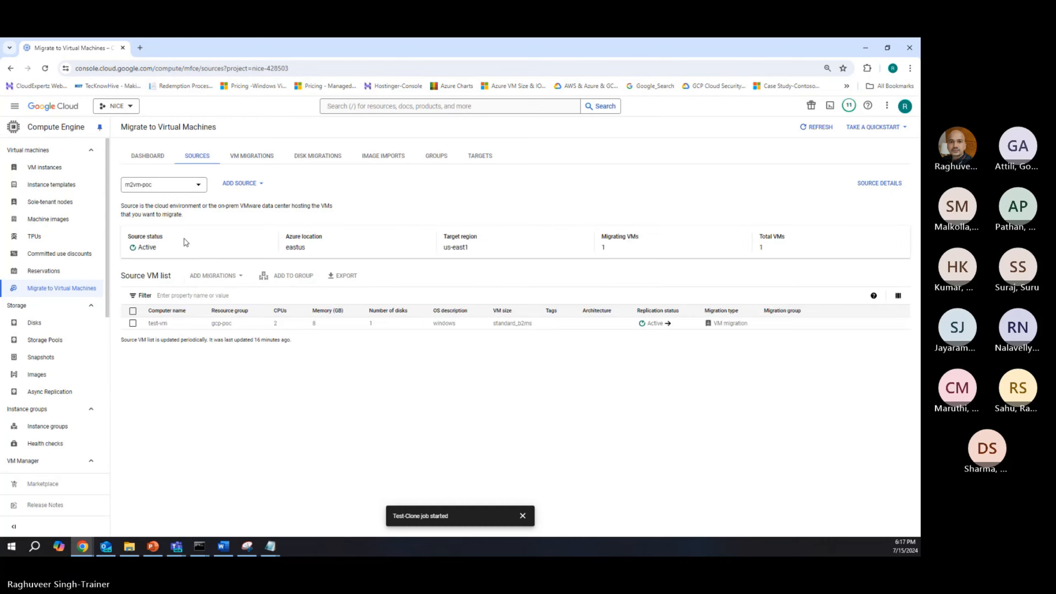
{"action": "left_click", "coordinate": [133, 323]}
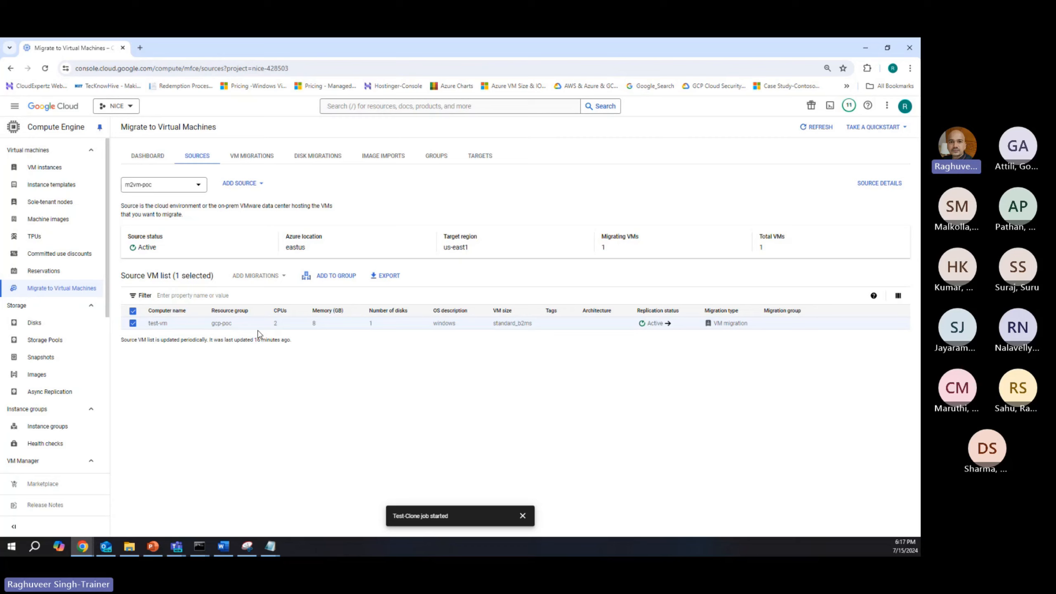
Step: Show the VM migrations and expand the disk information of test-vm, win2k16 and win2k19 to review their replication status
{"action": "left_click", "coordinate": [250, 156]}
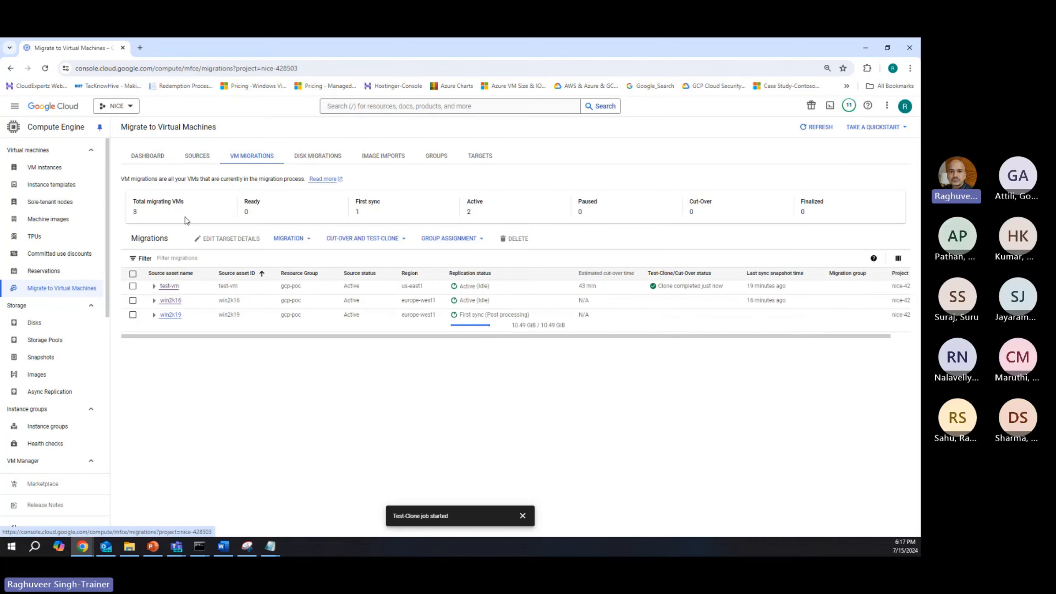
{"action": "left_click", "coordinate": [154, 286]}
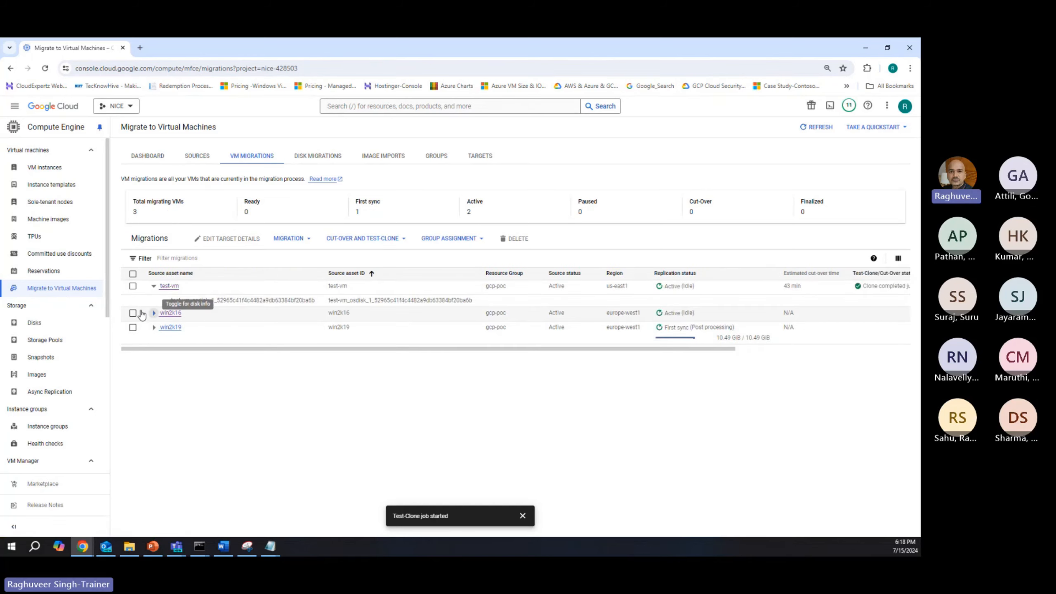
{"action": "left_click", "coordinate": [154, 313]}
{"action": "left_click", "coordinate": [154, 340]}
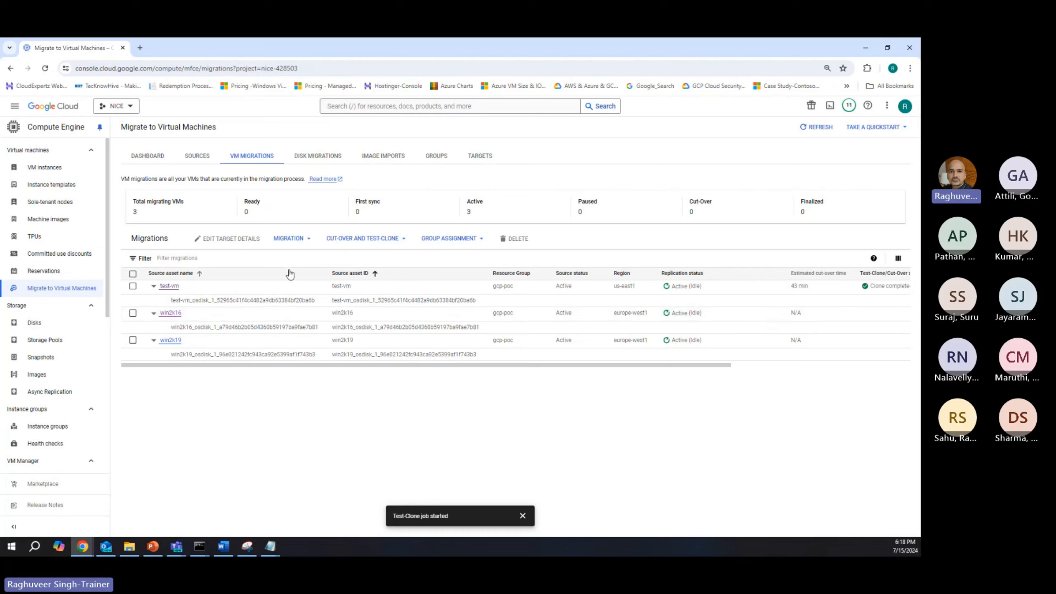
{"action": "left_click", "coordinate": [286, 241]}
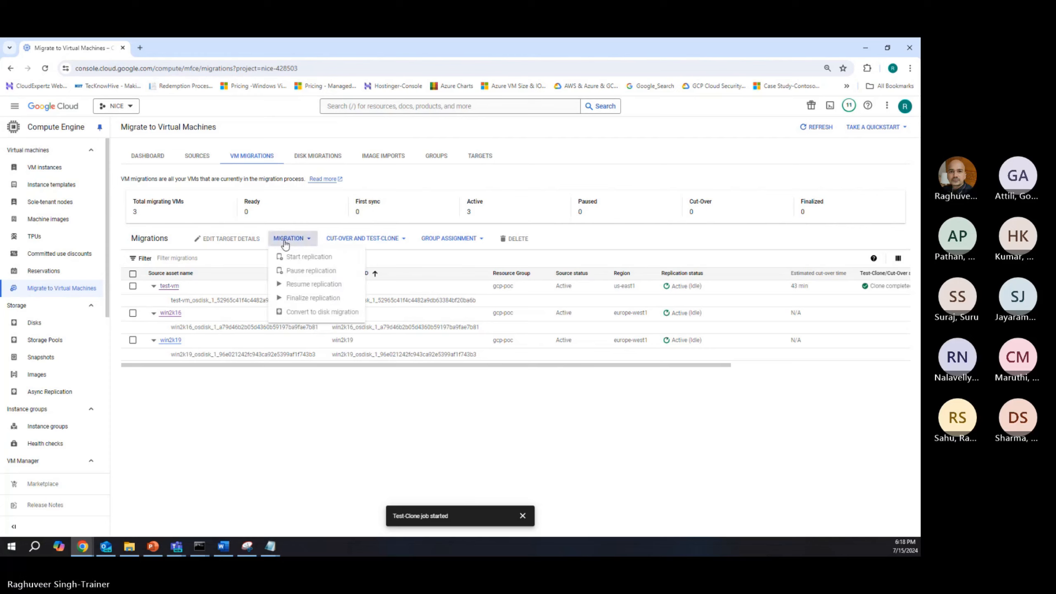
{"action": "left_click", "coordinate": [200, 441]}
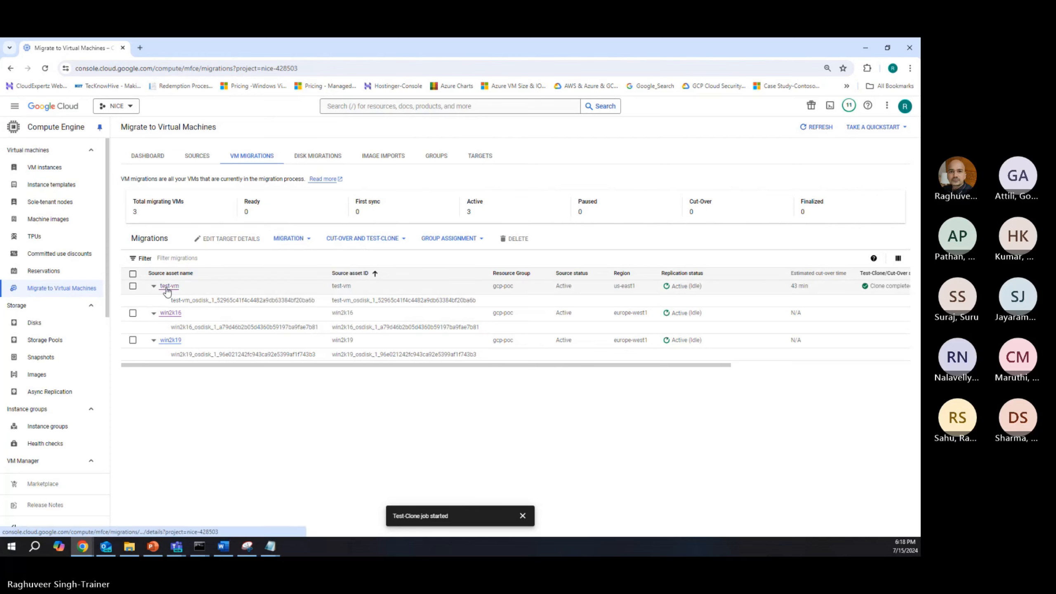
Step: Open test-vm's test-clone and cut-over history and examine the latest Test-Clone job's status and start and end times
{"action": "left_click", "coordinate": [170, 287]}
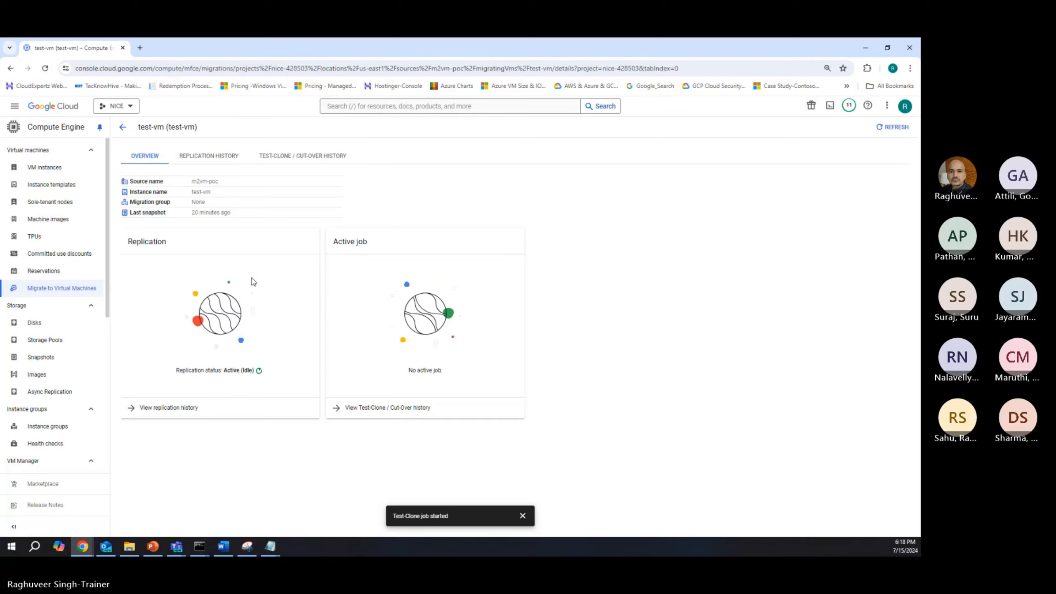
{"action": "left_click", "coordinate": [279, 161]}
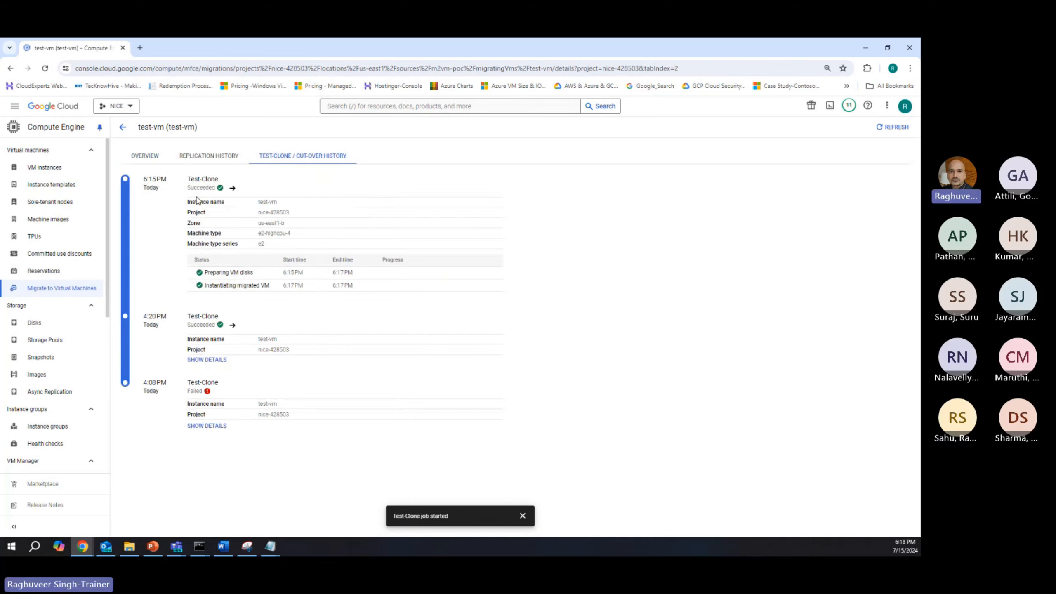
{"action": "left_click_drag", "start_coordinate": [188, 188], "coordinate": [220, 188]}
{"action": "left_click_drag", "start_coordinate": [284, 273], "coordinate": [358, 288]}
{"action": "left_click", "coordinate": [358, 289]}
{"action": "left_click", "coordinate": [341, 108]}
{"action": "type", "text": "com"}
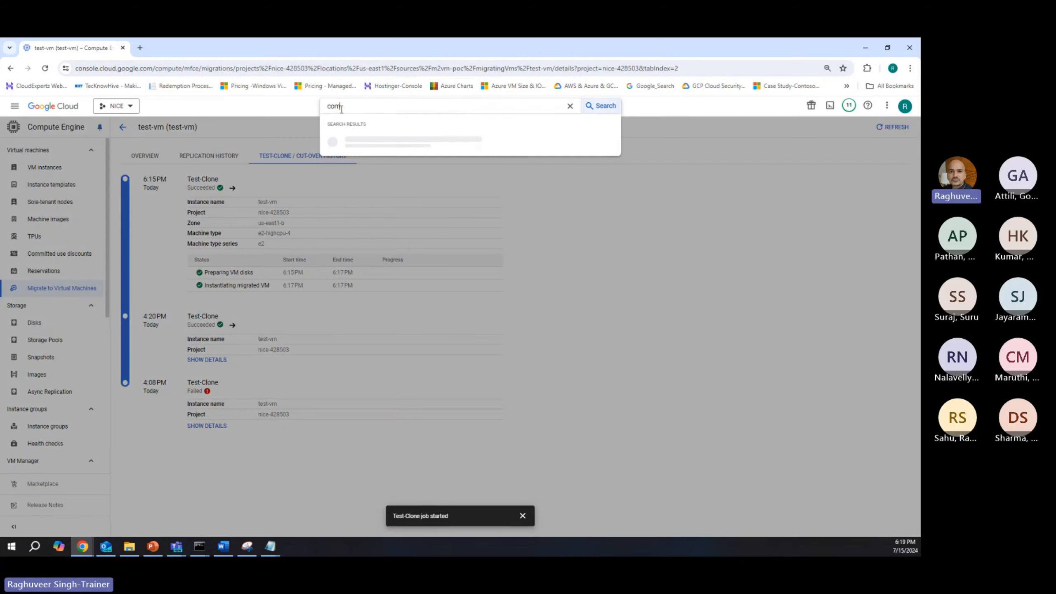
{"action": "left_click", "coordinate": [367, 179]}
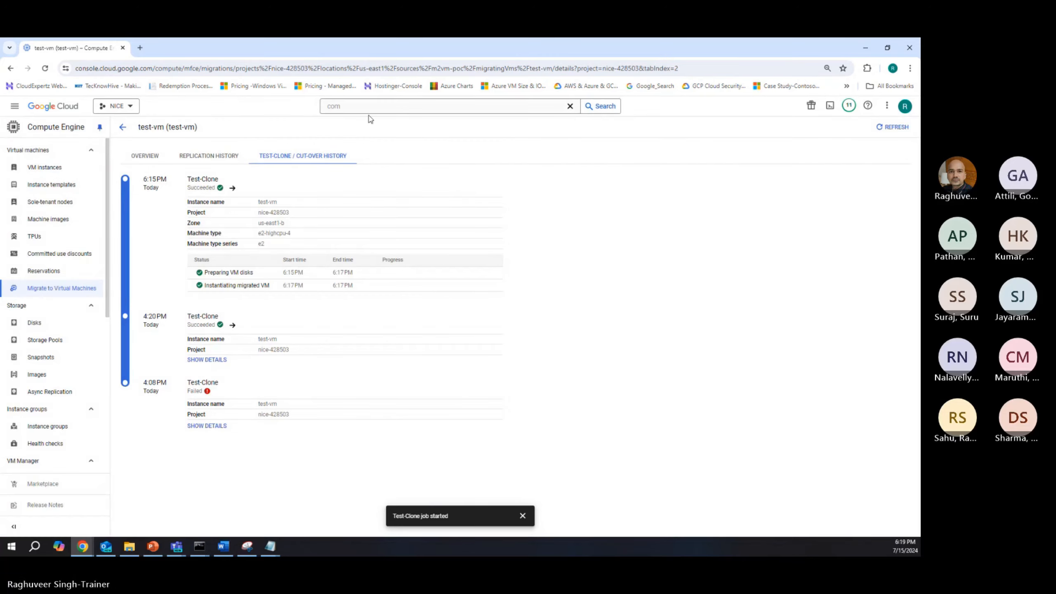
Step: Go to the Compute Engine VM instances and copy the external IP address of test-vm
{"action": "left_click", "coordinate": [15, 108]}
{"action": "left_click", "coordinate": [58, 270]}
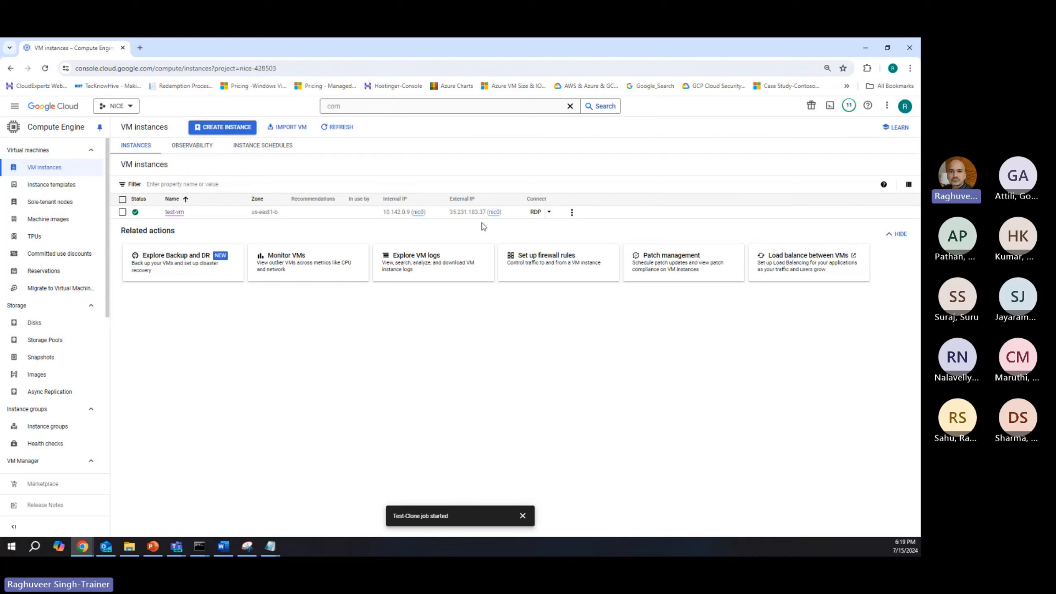
{"action": "left_click", "coordinate": [508, 212]}
Step: Switch to Remote Desktop Connection and start a connection to the copied address 35.231.183.37
{"action": "key", "text": "super+r"}
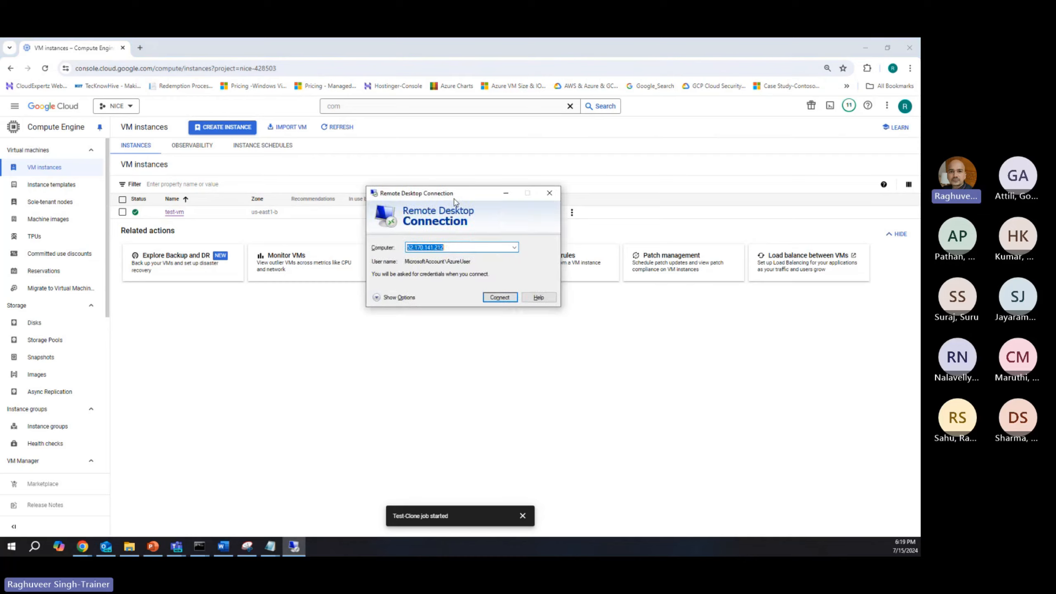
{"action": "key", "text": "ctrl+v"}
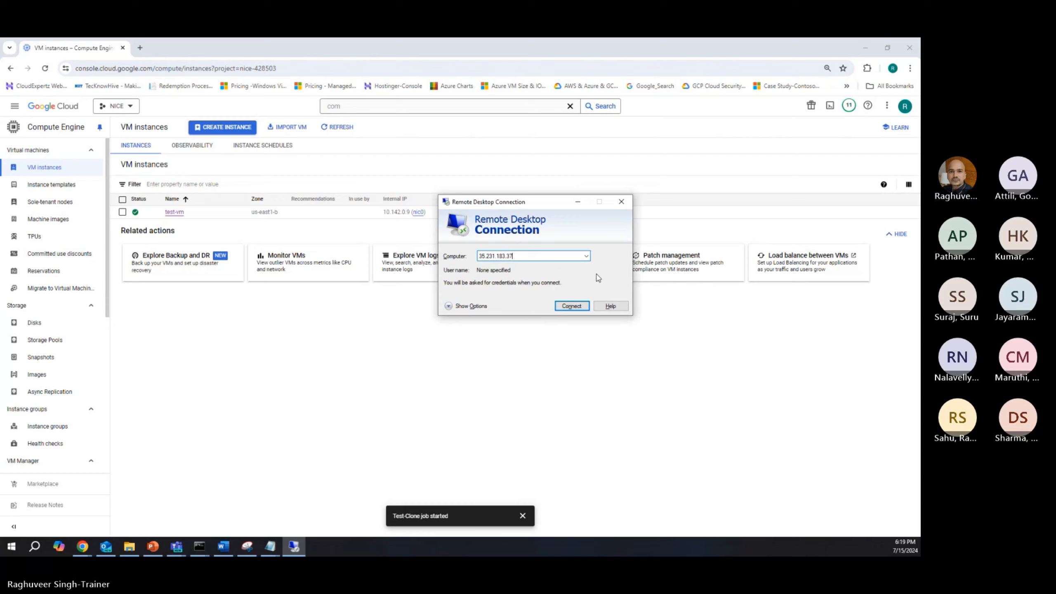
{"action": "left_click", "coordinate": [572, 305]}
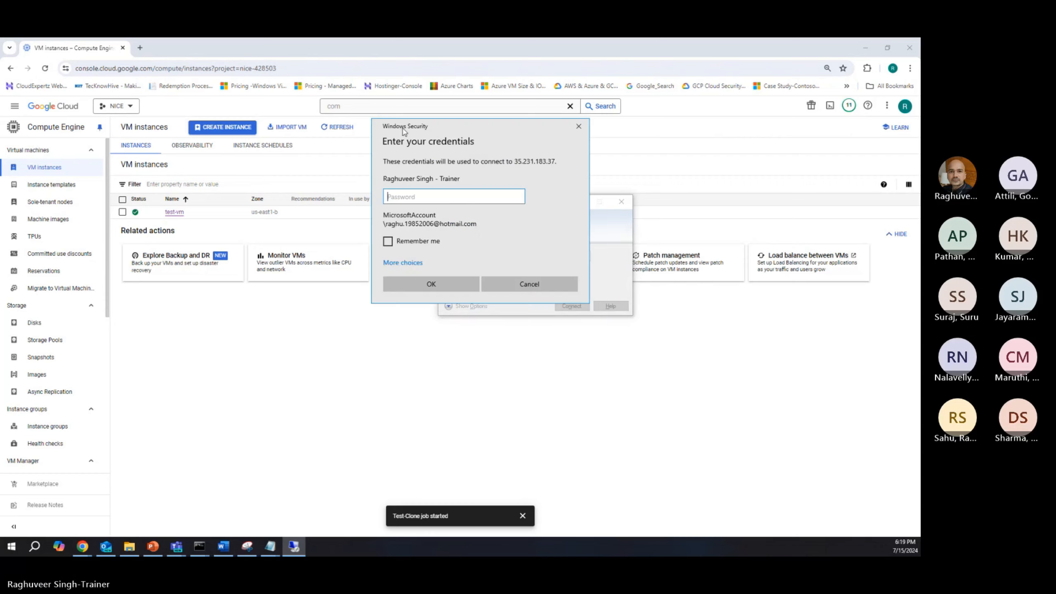
Step: Sign in with a different account as AzureUser using the account password, and connect despite the certificate warning
{"action": "left_click_drag", "start_coordinate": [401, 127], "coordinate": [668, 136]}
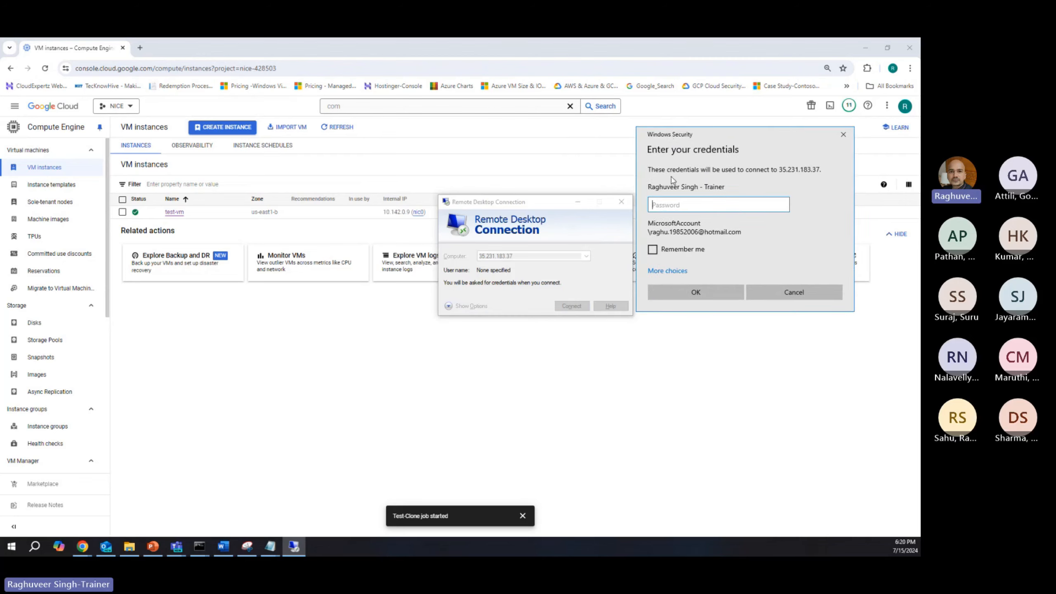
{"action": "left_click", "coordinate": [668, 271]}
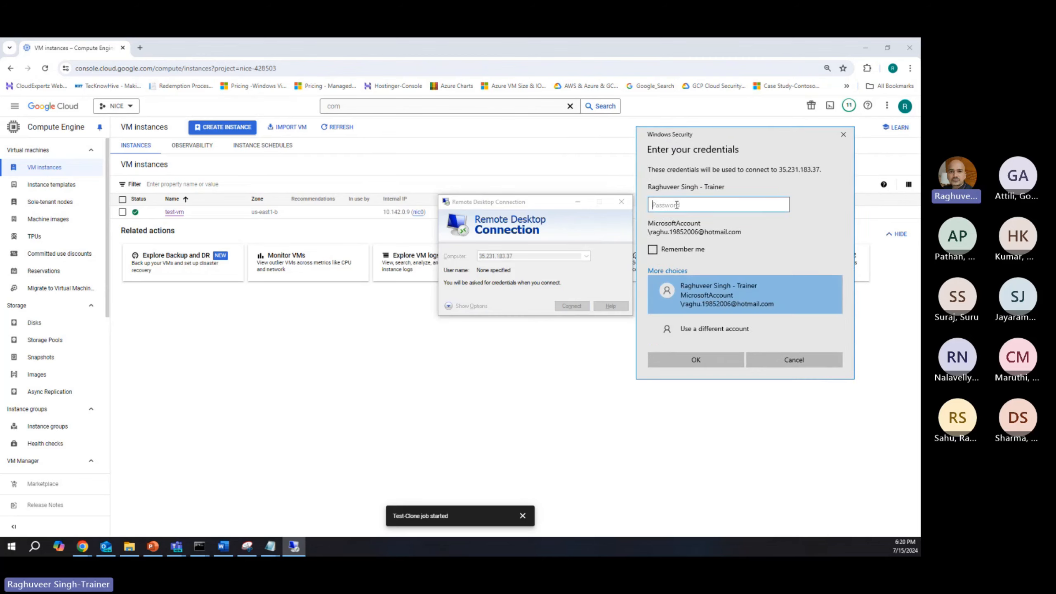
{"action": "left_click", "coordinate": [692, 331]}
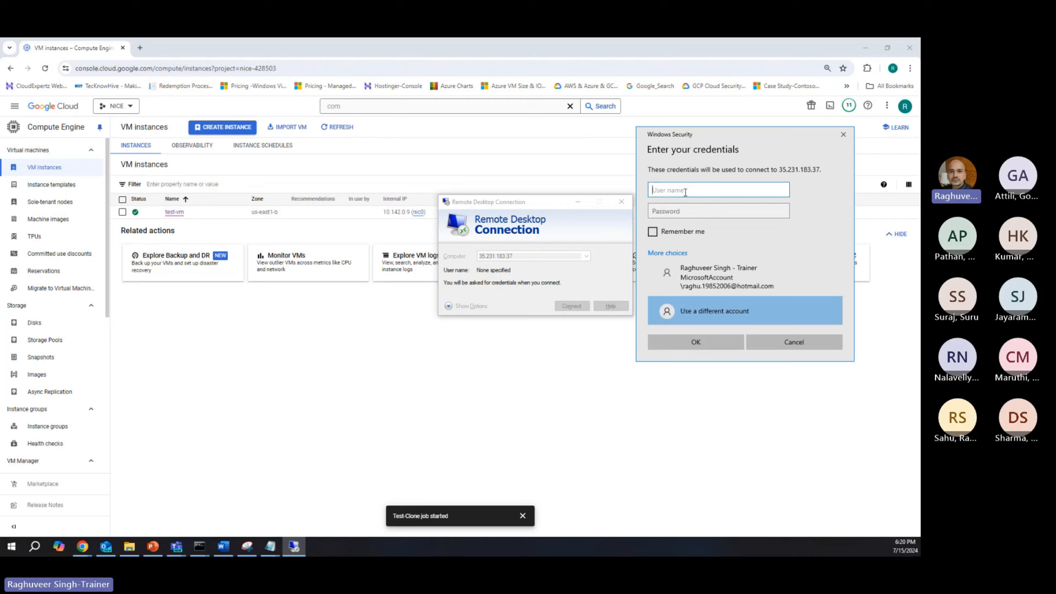
{"action": "type", "text": "AzureUser"}
{"action": "left_click", "coordinate": [678, 206]}
{"action": "type", "text": "•"}
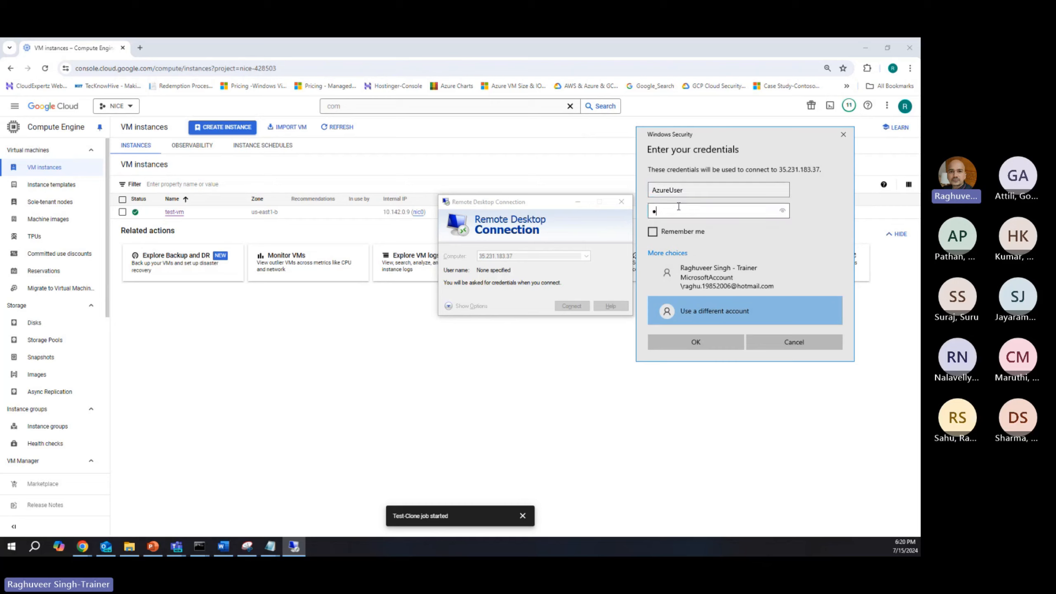
{"action": "type", "text": "••••••••••••"}
{"action": "key", "text": "Return"}
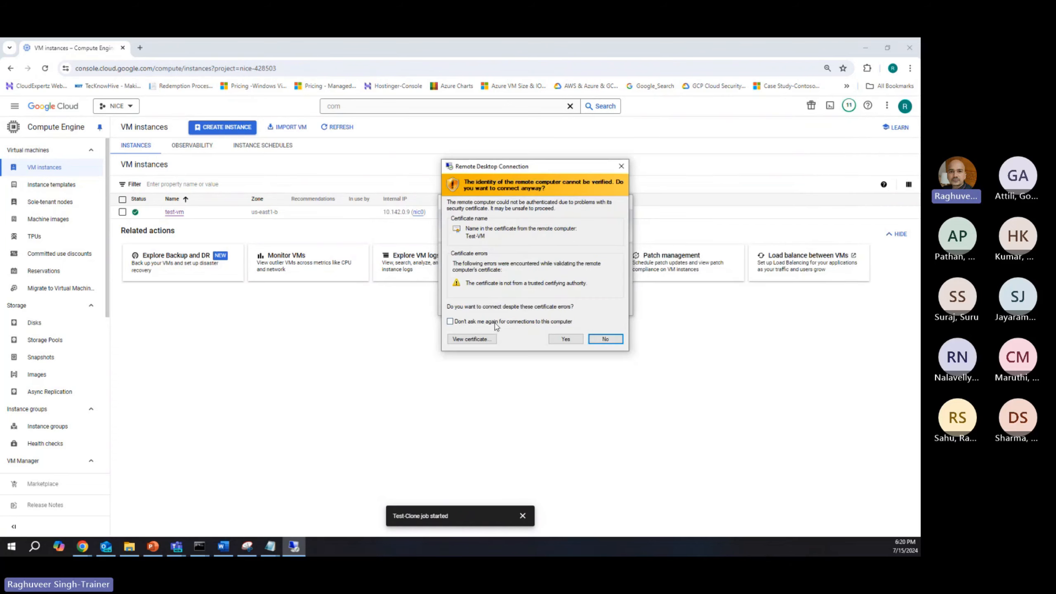
{"action": "key", "text": "Return"}
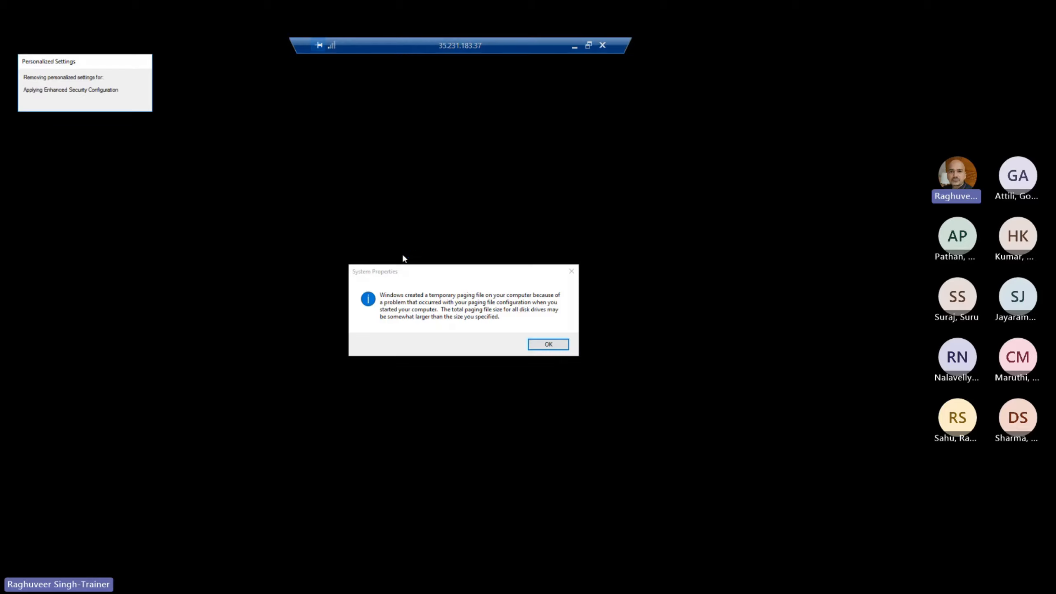
Step: Dismiss the temporary paging file notice and decline making the cloned Test-VM discoverable on the network
{"action": "left_click", "coordinate": [548, 344]}
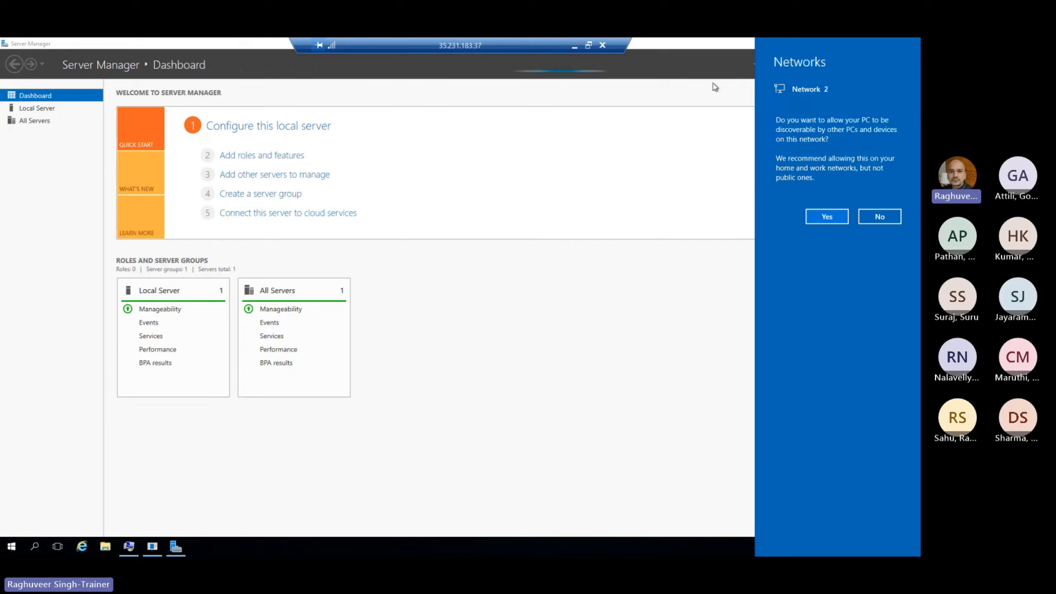
{"action": "left_click", "coordinate": [880, 216]}
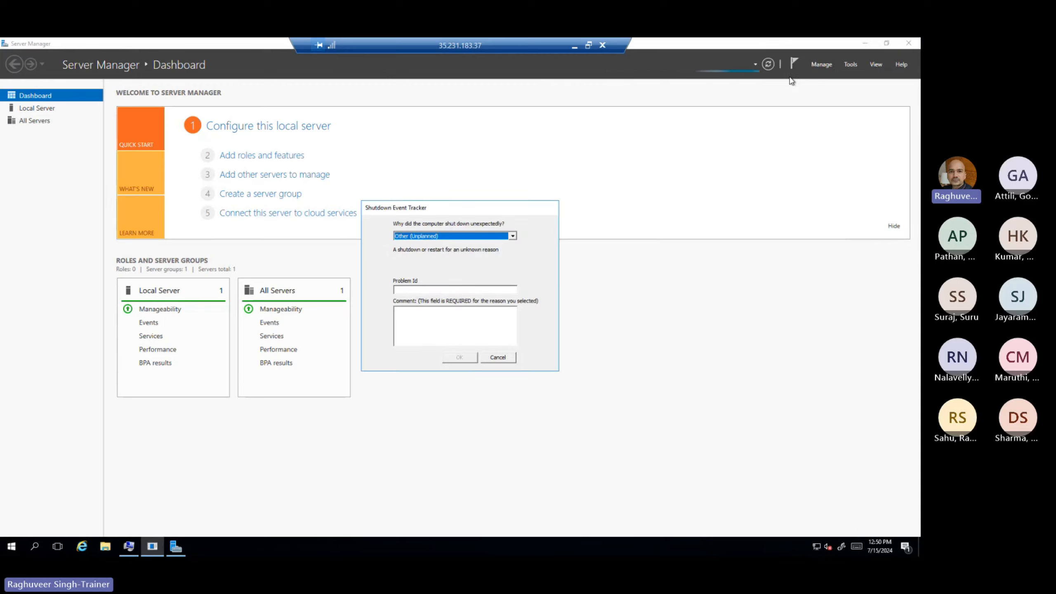
Step: Submit Other Failure: System Unresponsive as the unexpected shutdown reason, and close the remaining startup windows without changing their settings
{"action": "left_click", "coordinate": [436, 237]}
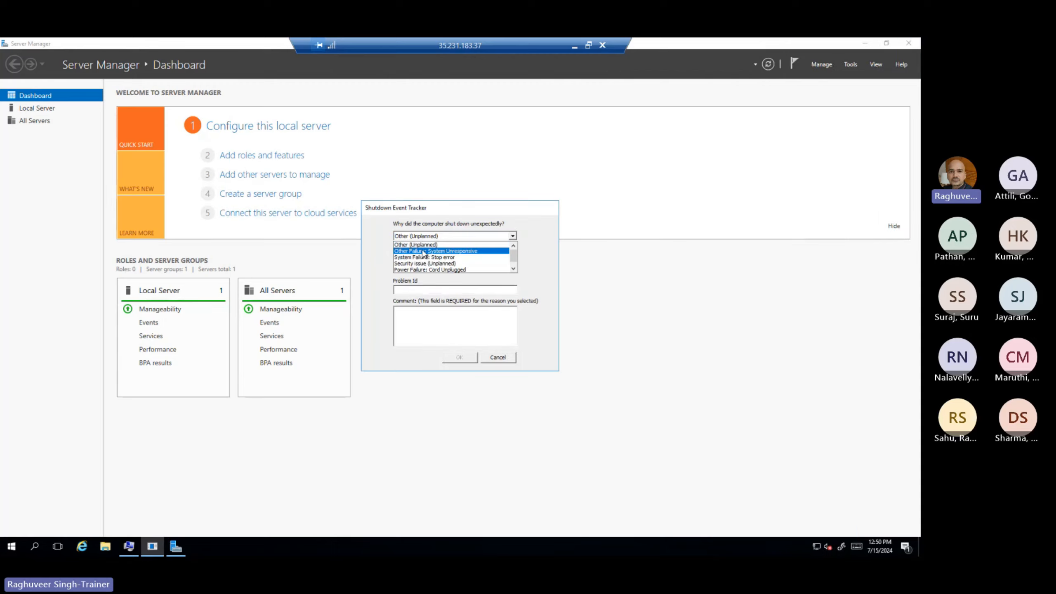
{"action": "left_click", "coordinate": [440, 251]}
{"action": "left_click", "coordinate": [458, 358]}
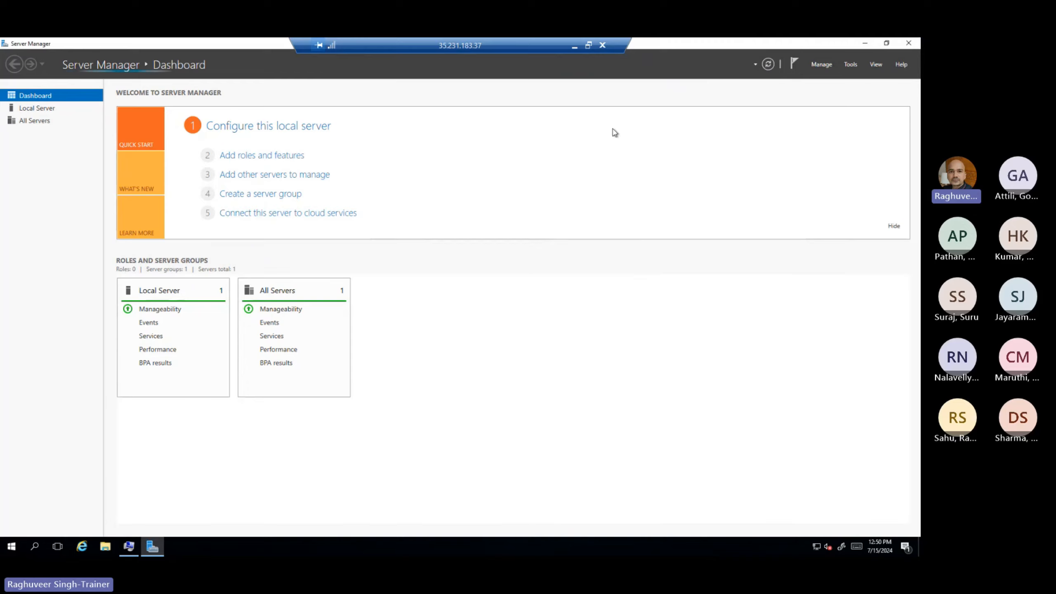
{"action": "left_click", "coordinate": [908, 44]}
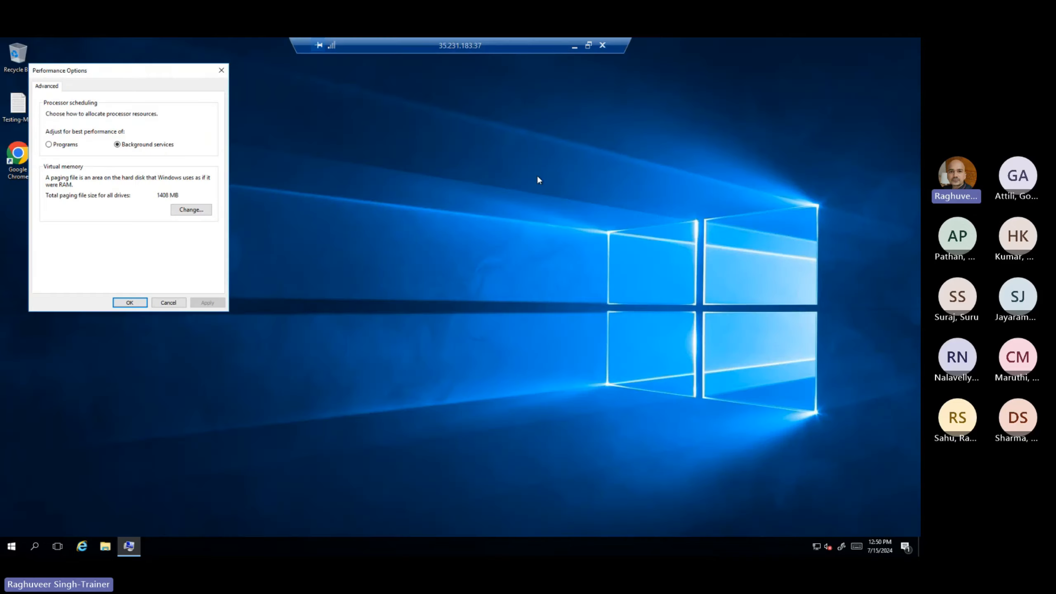
{"action": "left_click", "coordinate": [169, 302]}
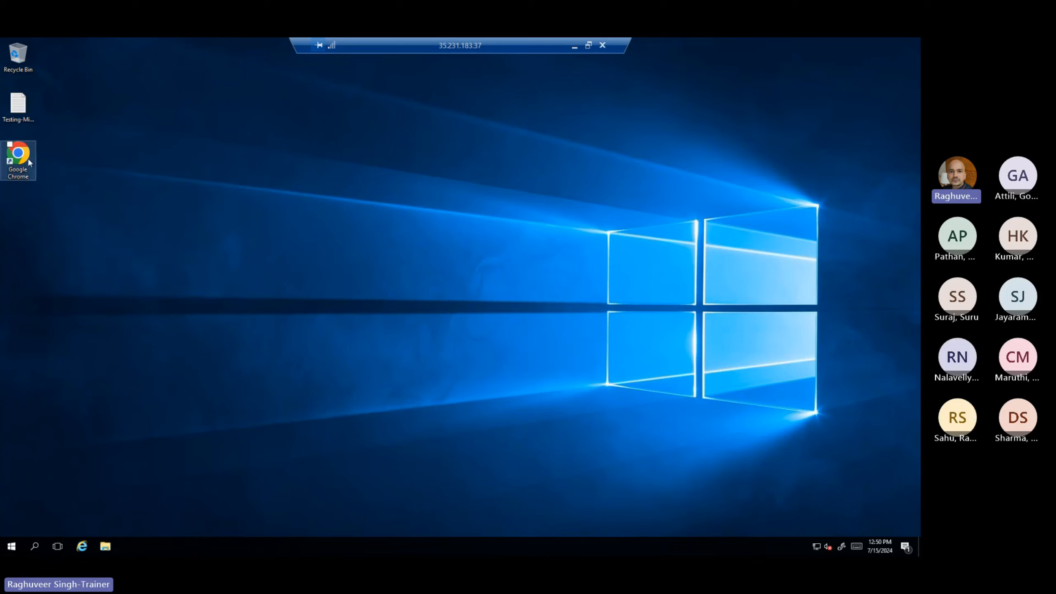
Step: Open the Testing-Migration file on the cloned VM's desktop, highlight all its text to review it, and close it
{"action": "double_click", "coordinate": [16, 107]}
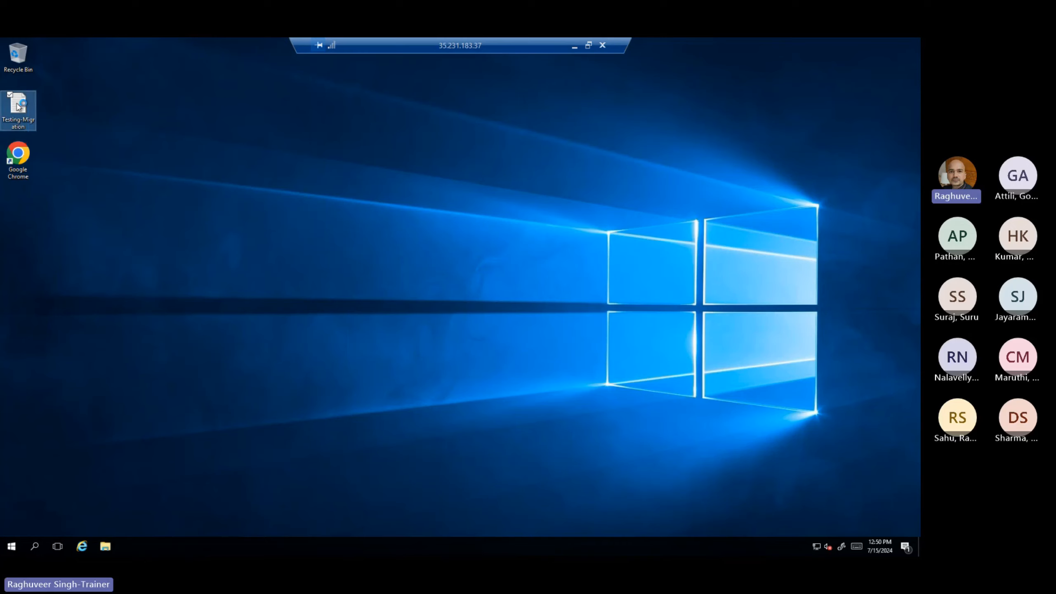
{"action": "key", "text": "ctrl+a"}
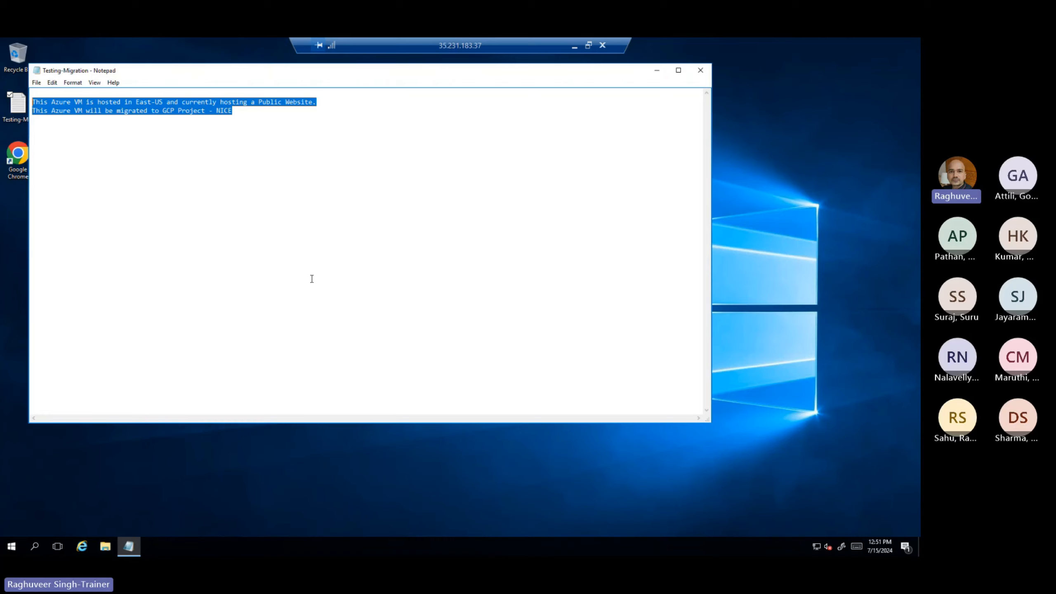
{"action": "left_click", "coordinate": [700, 70]}
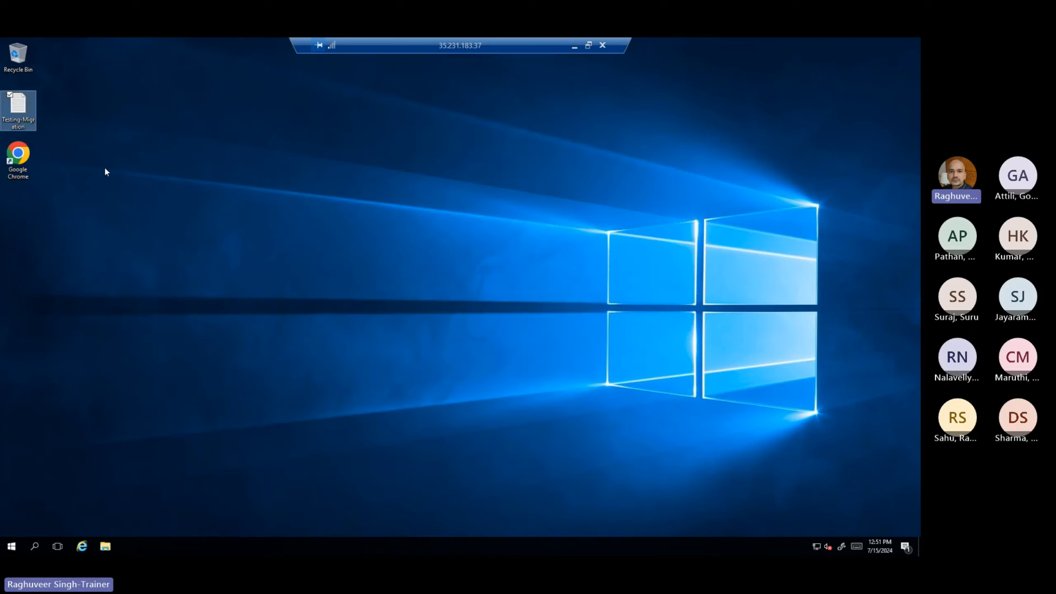
Step: Open Google Chrome on the cloned VM, maximize it, and load the Yahoo bookmark from the MyFavorites folder
{"action": "double_click", "coordinate": [32, 159]}
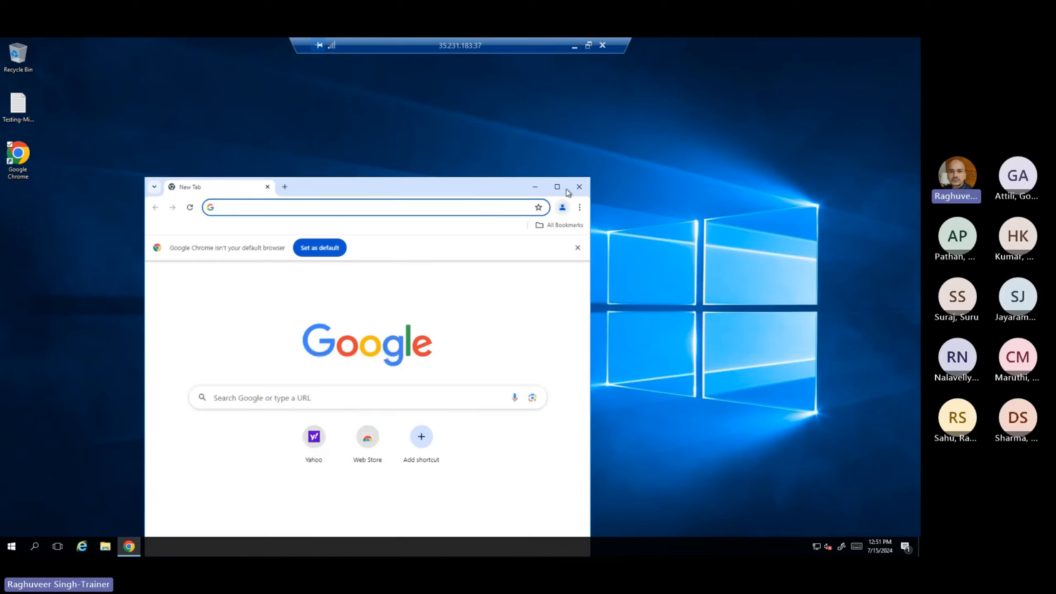
{"action": "left_click", "coordinate": [557, 187]}
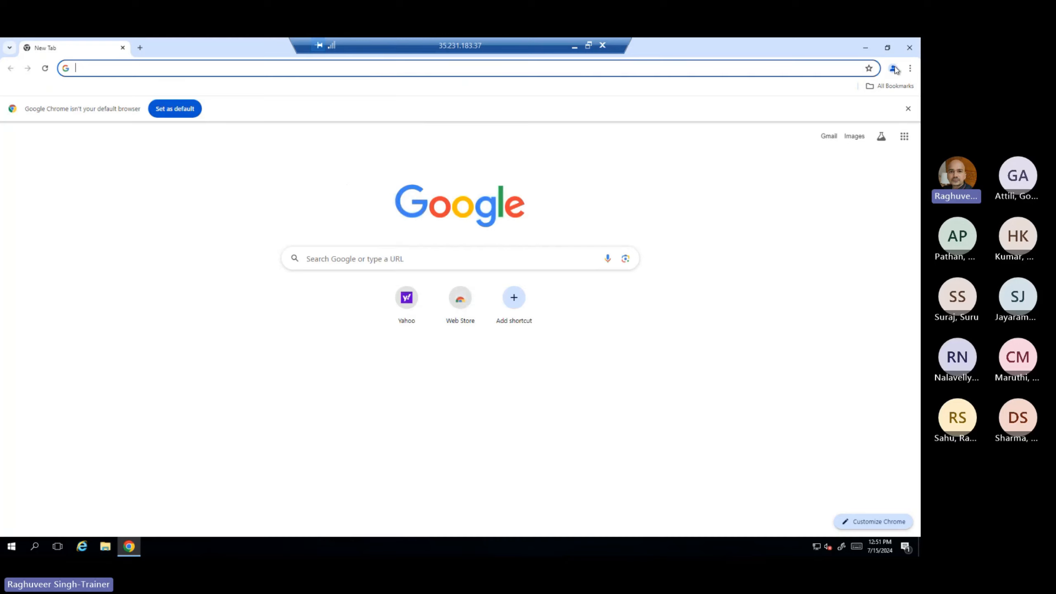
{"action": "left_click", "coordinate": [910, 69]}
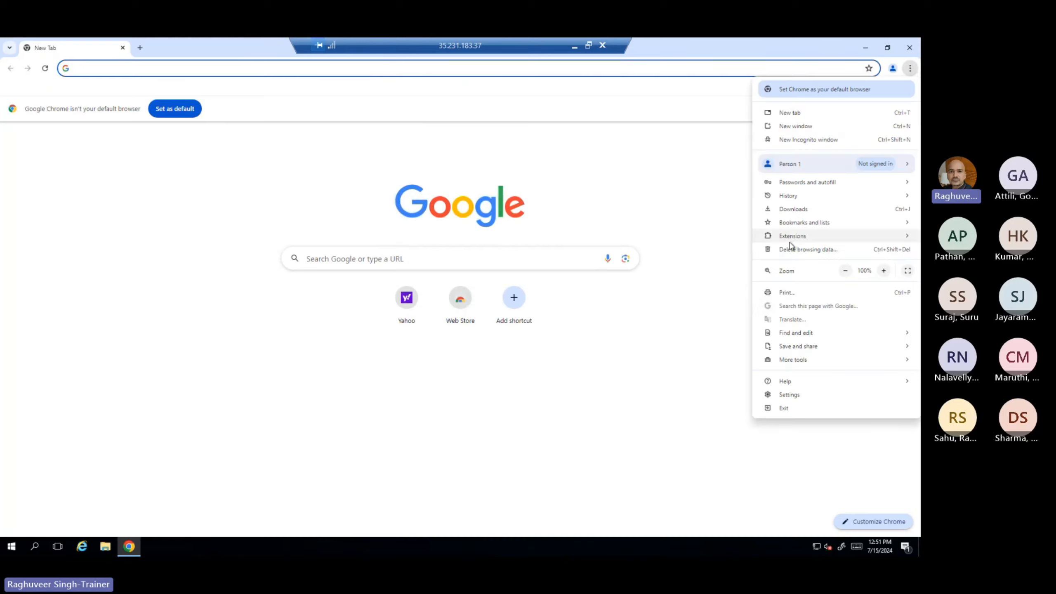
{"action": "mouse_move", "coordinate": [794, 224]}
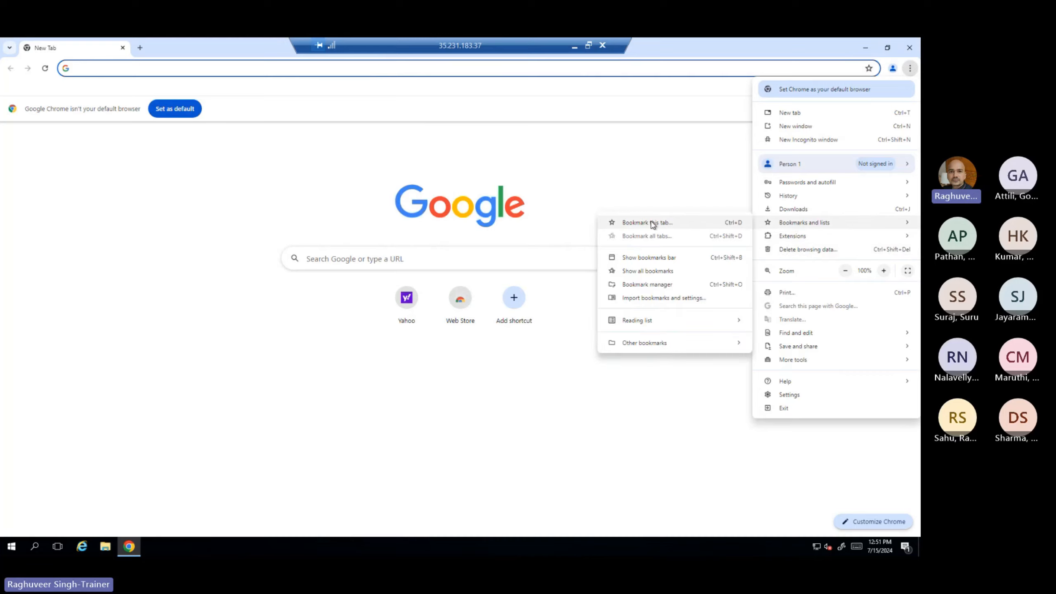
{"action": "mouse_move", "coordinate": [636, 343]}
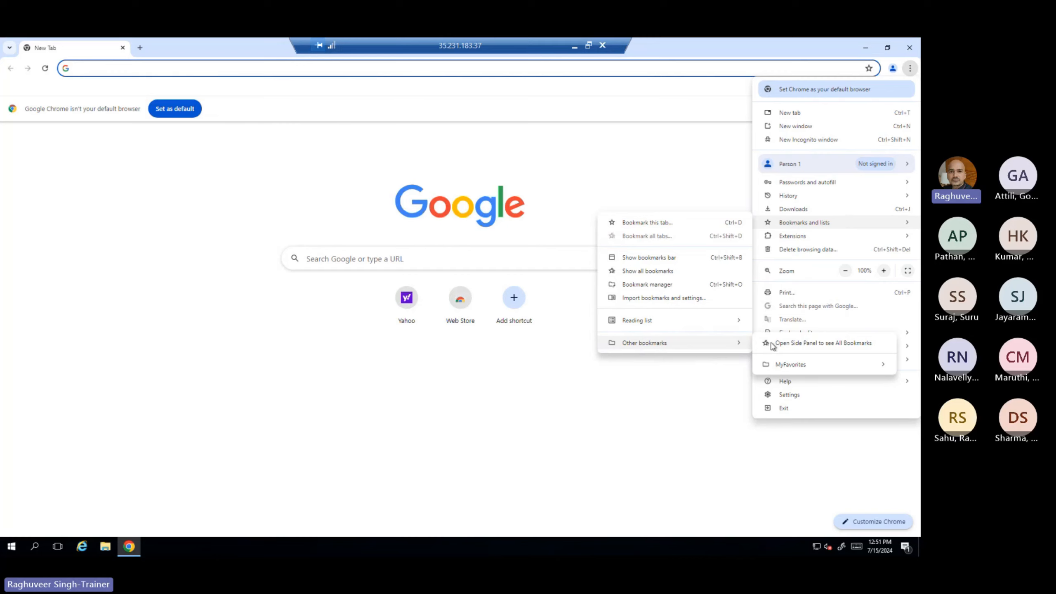
{"action": "mouse_move", "coordinate": [793, 368]}
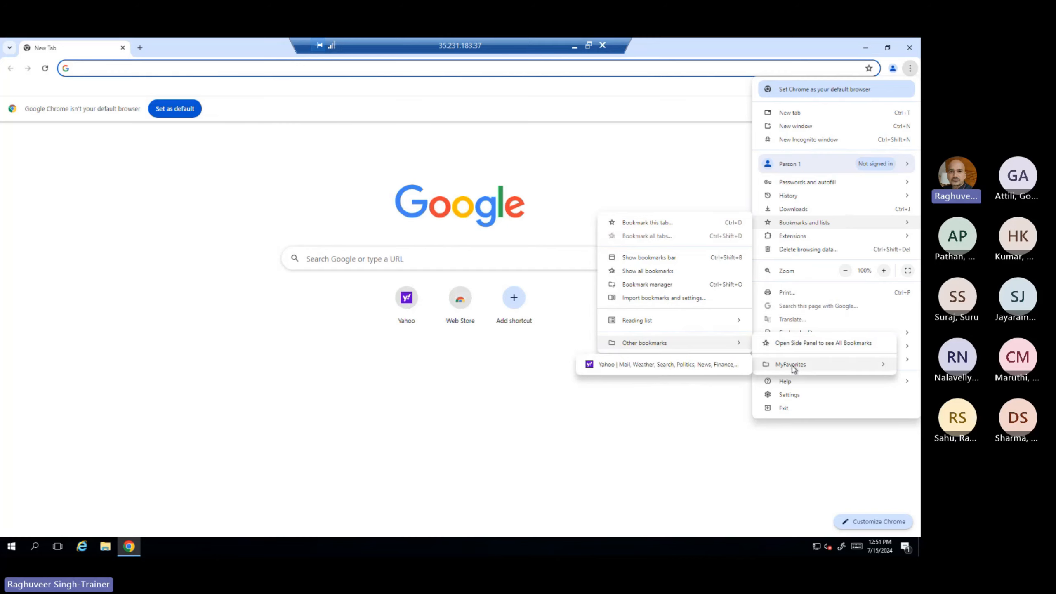
{"action": "left_click", "coordinate": [660, 370]}
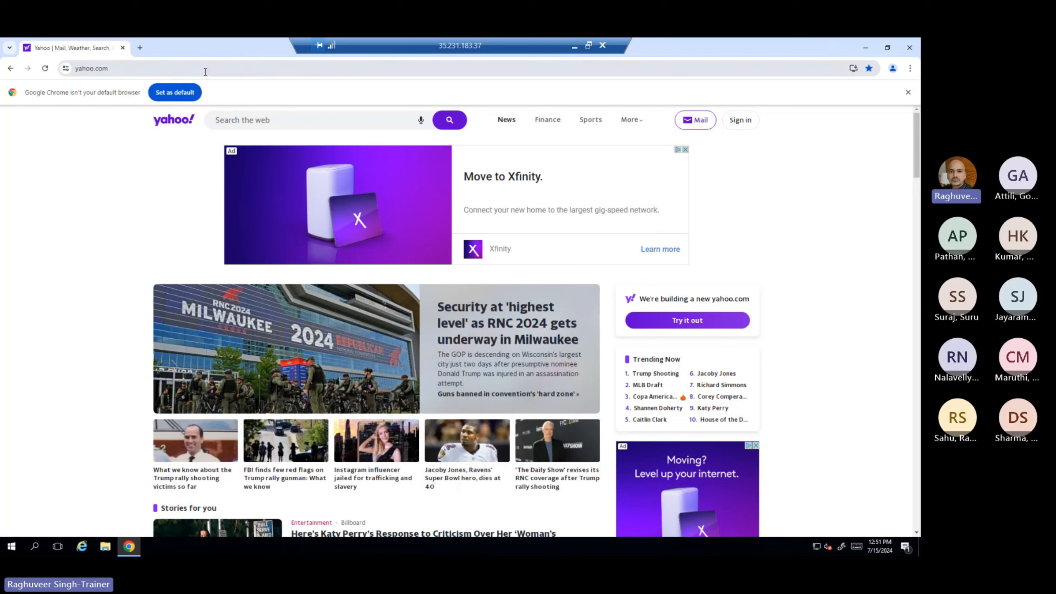
Step: Load localhost in the cloned VM's browser to check its hosted web page, and close the browser
{"action": "left_click", "coordinate": [206, 71]}
{"action": "type", "text": "local"}
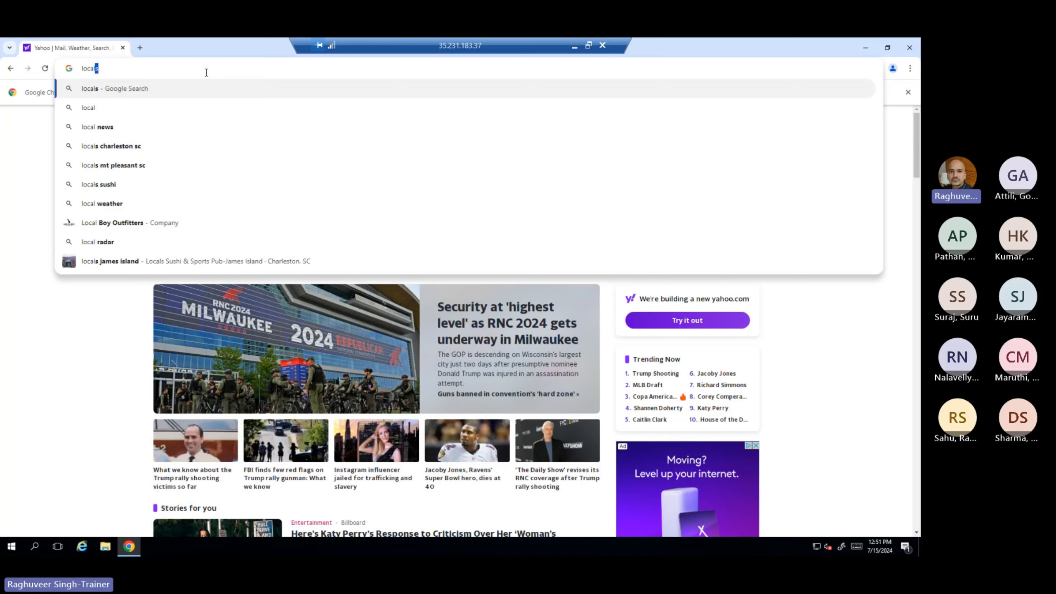
{"action": "type", "text": "host"}
{"action": "key", "text": "Return"}
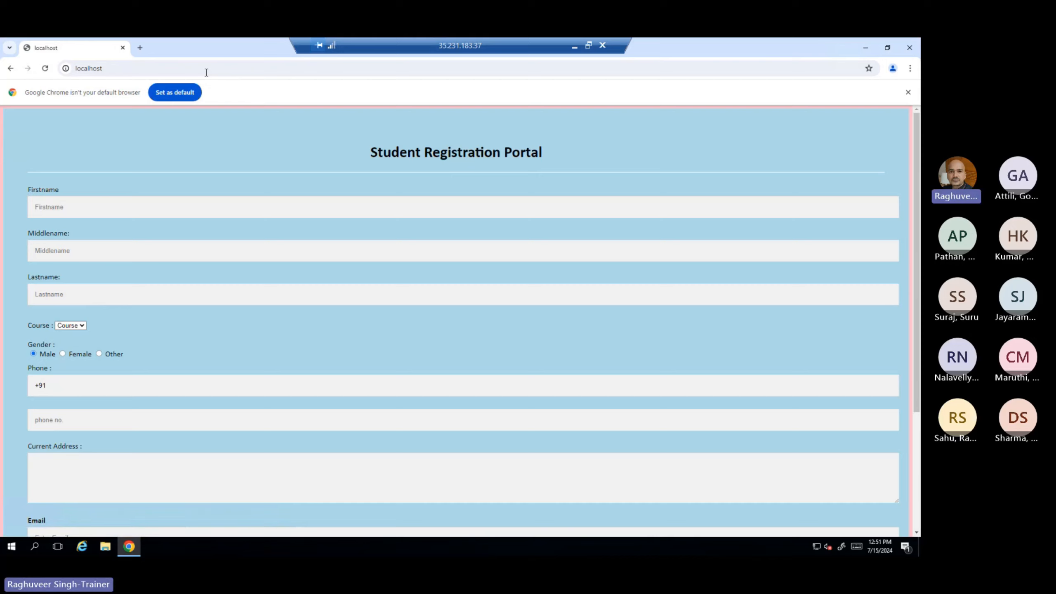
{"action": "left_click", "coordinate": [909, 48]}
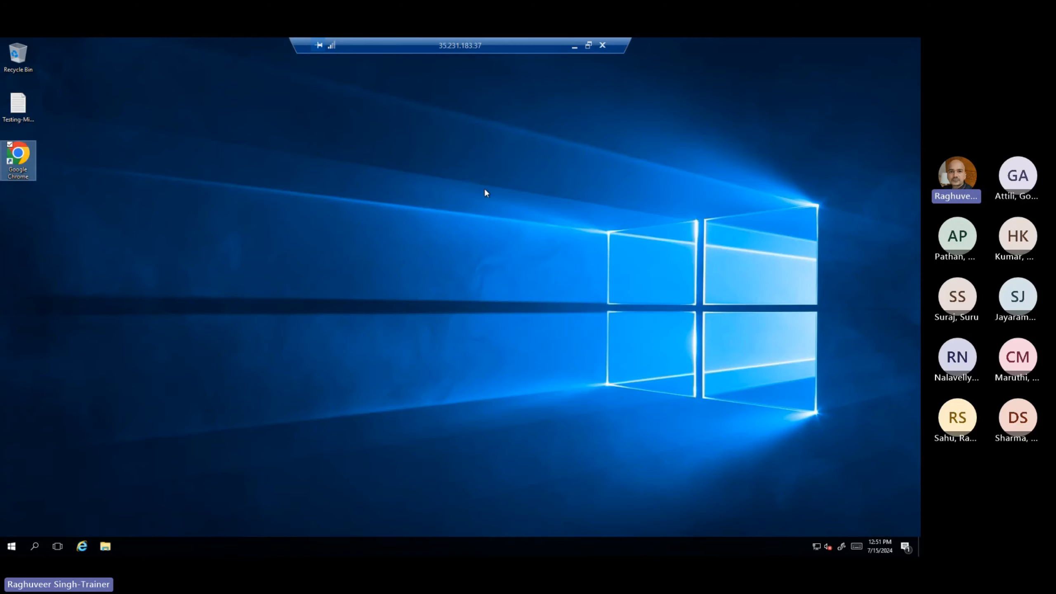
Step: Minimize the remote session and load 35.231.183.37 in a new tab of the local browser
{"action": "left_click", "coordinate": [574, 47]}
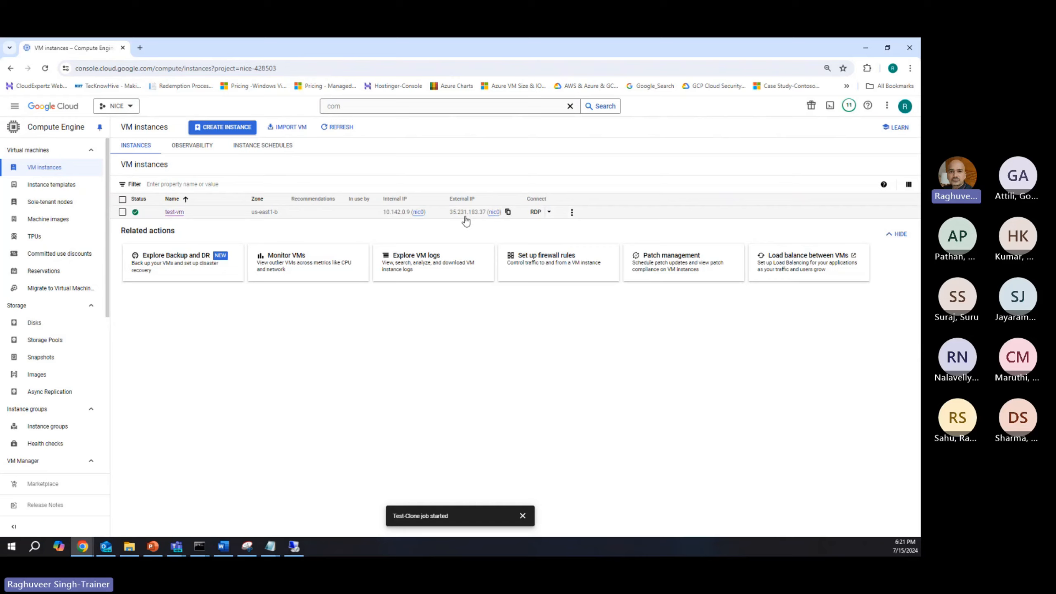
{"action": "left_click", "coordinate": [139, 48]}
{"action": "type", "text": "35.231.183.37"}
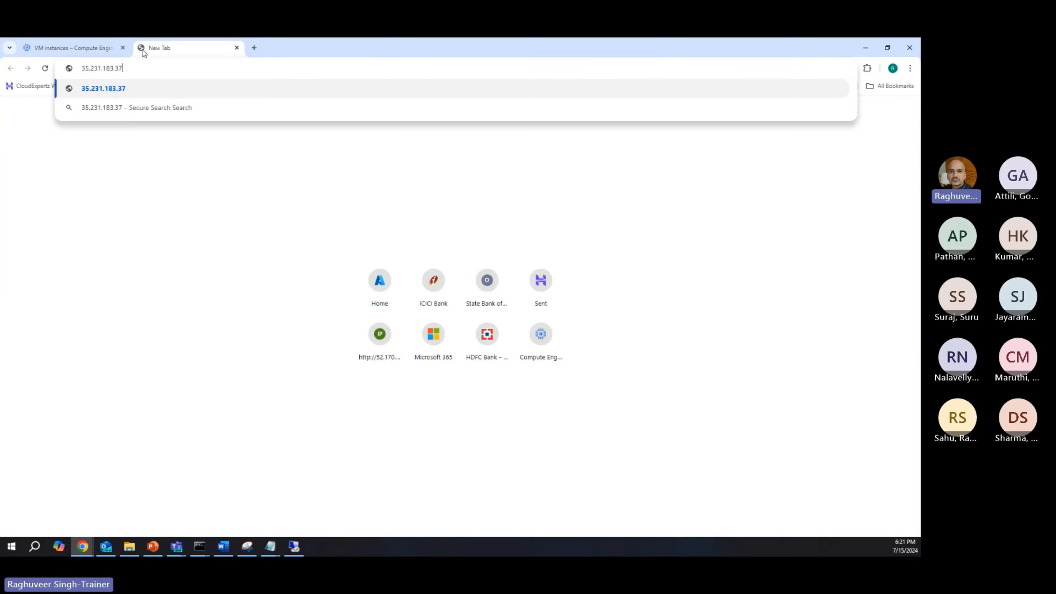
{"action": "key", "text": "Return"}
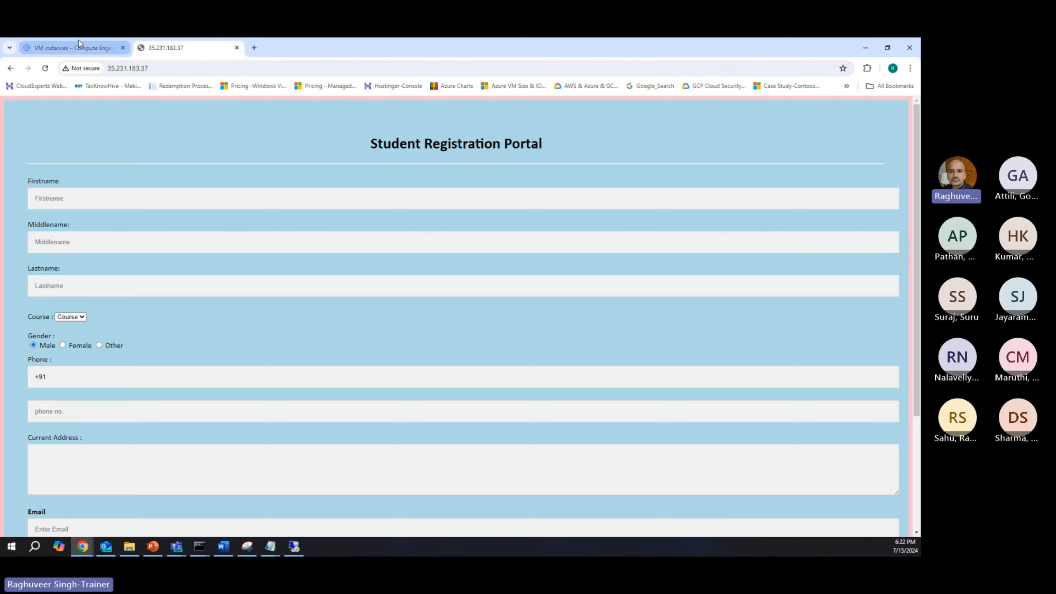
Step: Open test-vm's details in Compute Engine, review its machine configuration and networking, and highlight the web-server network tag
{"action": "left_click", "coordinate": [61, 50]}
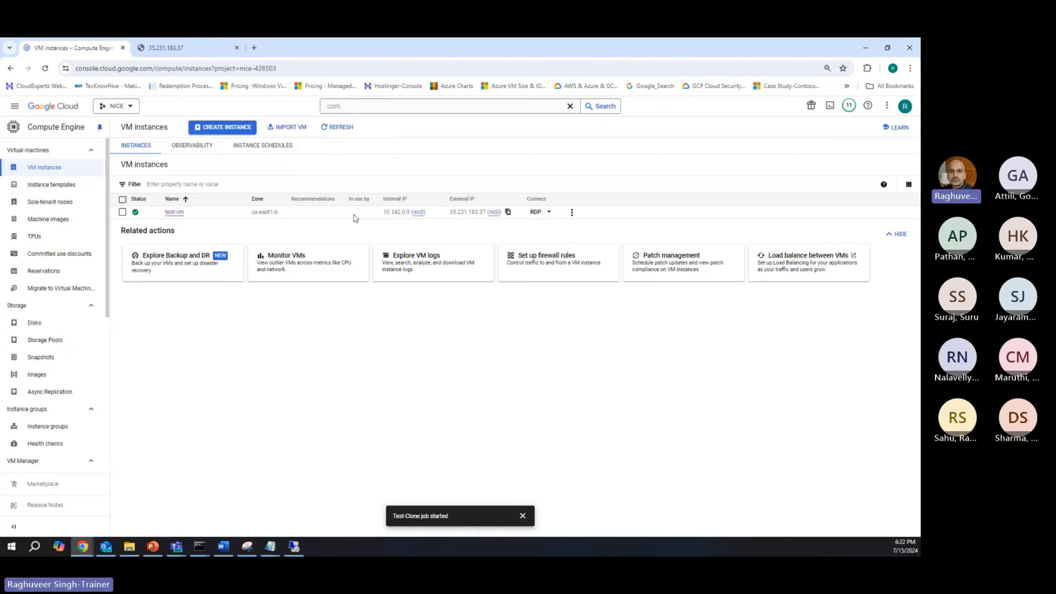
{"action": "left_click", "coordinate": [174, 211]}
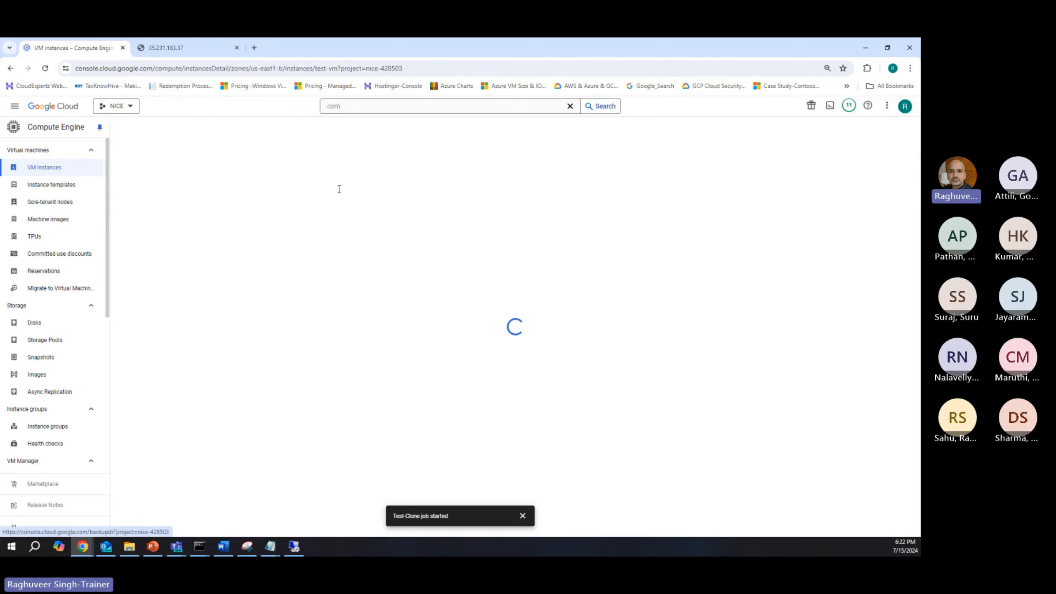
{"action": "scroll", "coordinate": [262, 333], "scroll_direction": "down", "scroll_amount": 5}
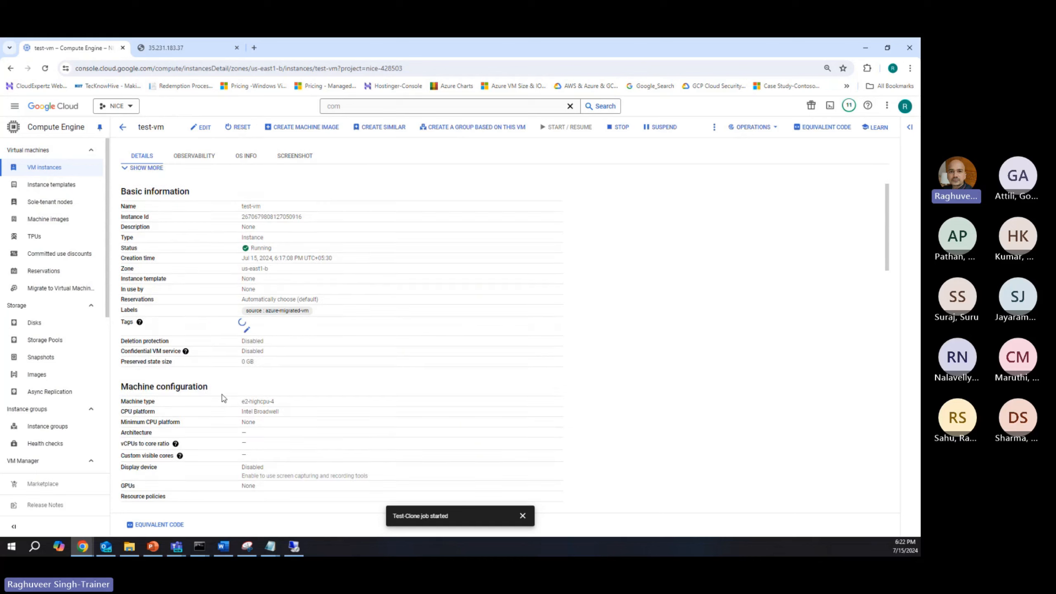
{"action": "scroll", "coordinate": [266, 333], "scroll_direction": "down", "scroll_amount": 5}
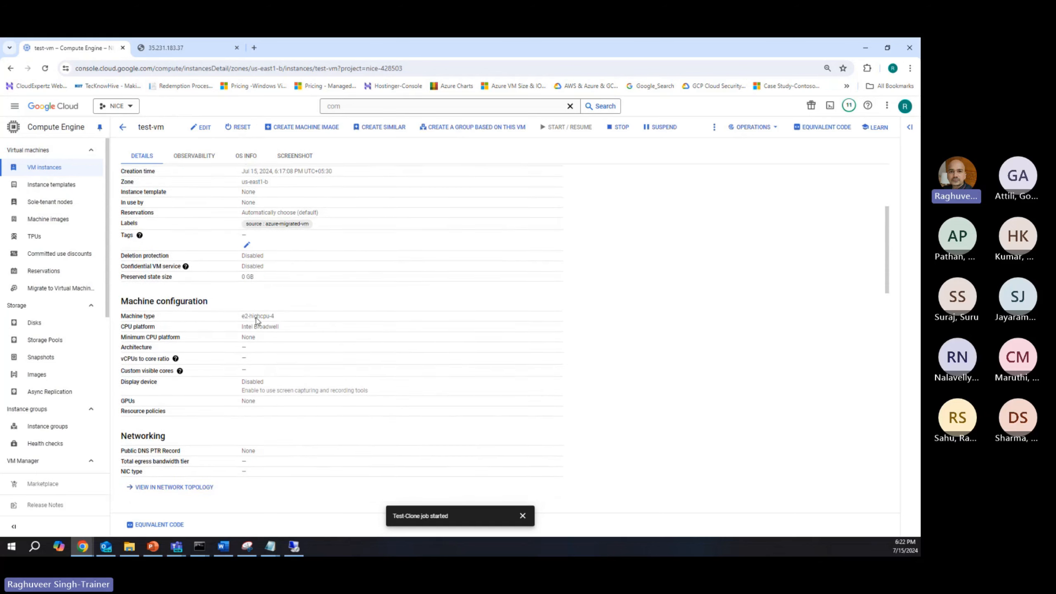
{"action": "scroll", "coordinate": [215, 383], "scroll_direction": "down", "scroll_amount": 2}
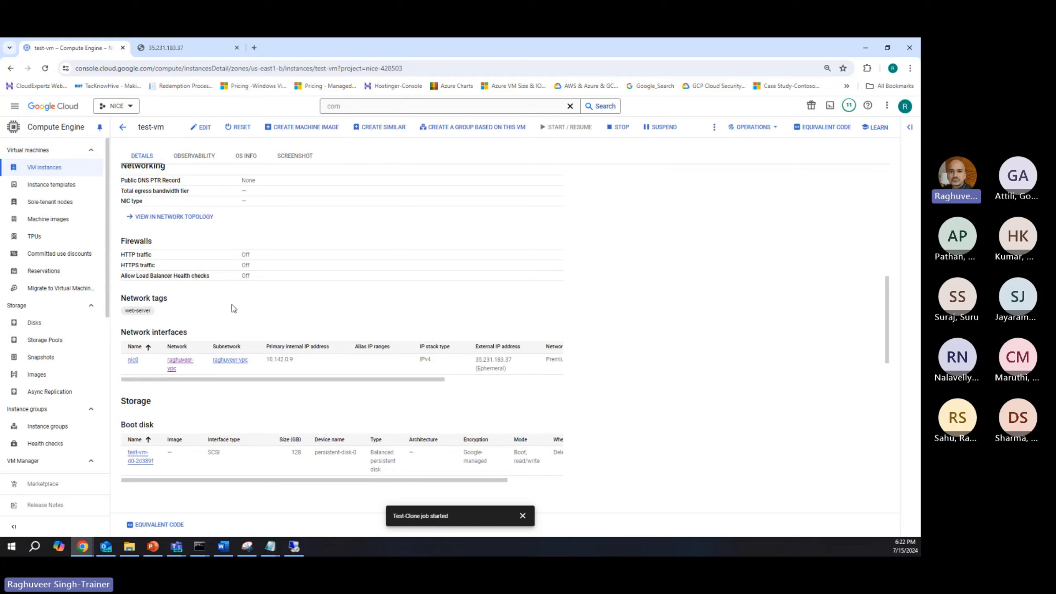
{"action": "left_click_drag", "start_coordinate": [127, 311], "coordinate": [175, 313]}
{"action": "scroll", "coordinate": [205, 316], "scroll_direction": "up", "scroll_amount": 1}
{"action": "scroll", "coordinate": [225, 308], "scroll_direction": "up", "scroll_amount": 3}
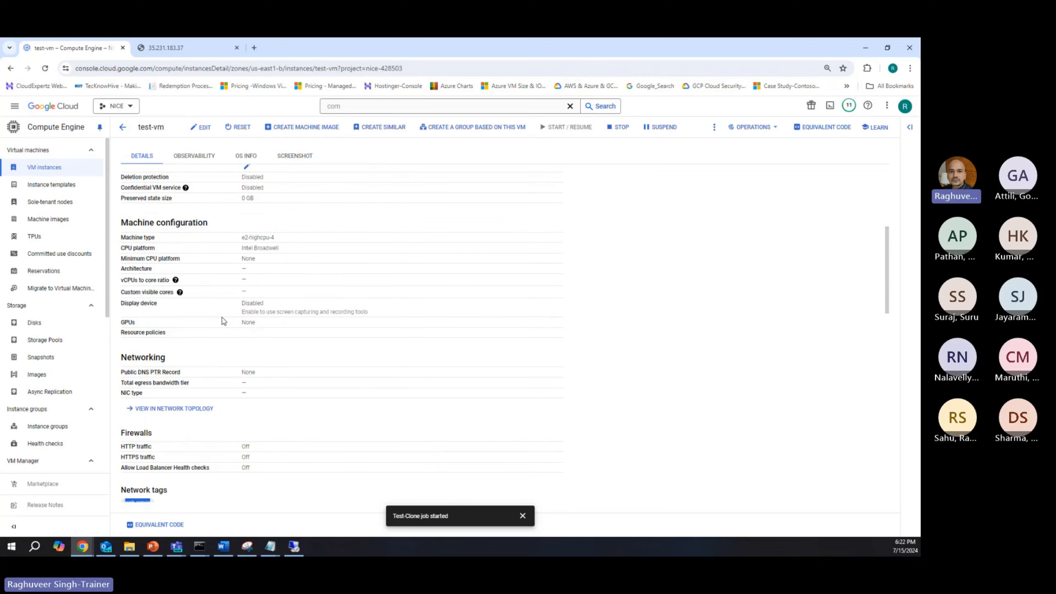
{"action": "scroll", "coordinate": [224, 337], "scroll_direction": "down", "scroll_amount": 4}
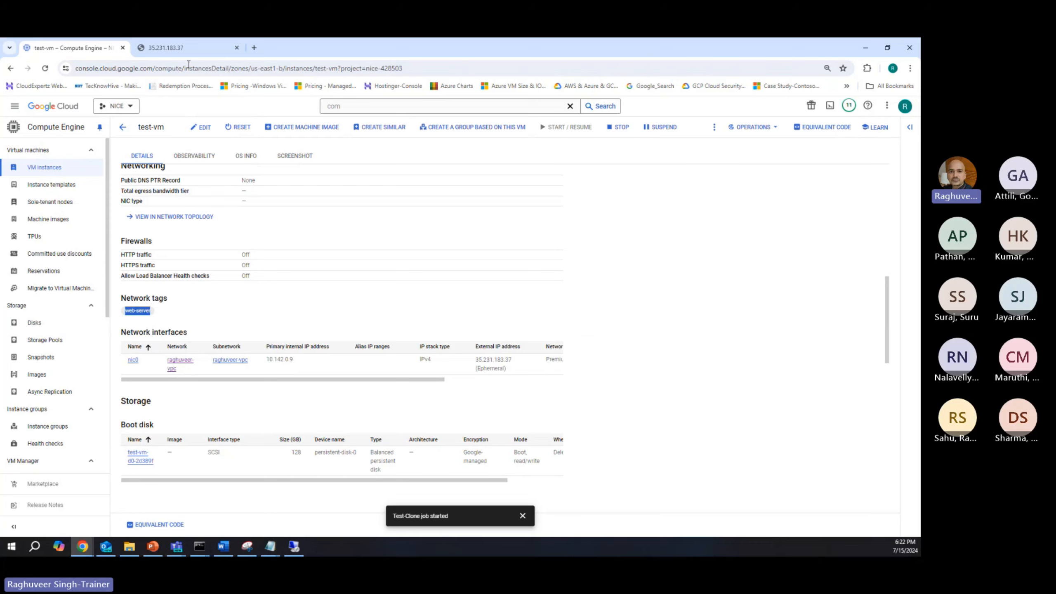
Step: Return to the Student Registration Portal page and highlight the external IP address it is served from
{"action": "left_click", "coordinate": [185, 47]}
{"action": "left_click", "coordinate": [148, 68]}
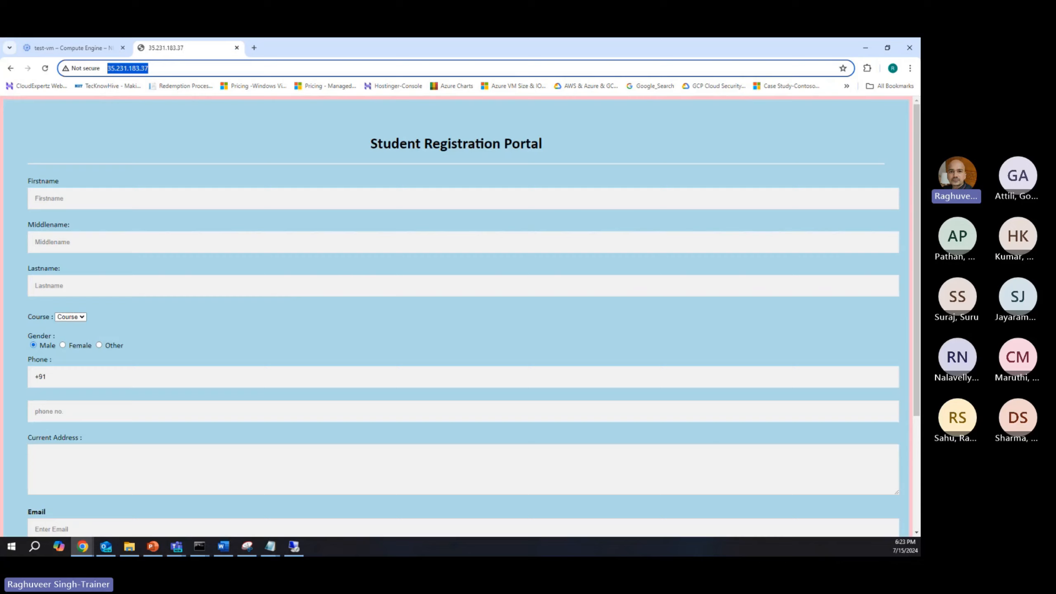
{"action": "key", "text": "alt+Tab"}
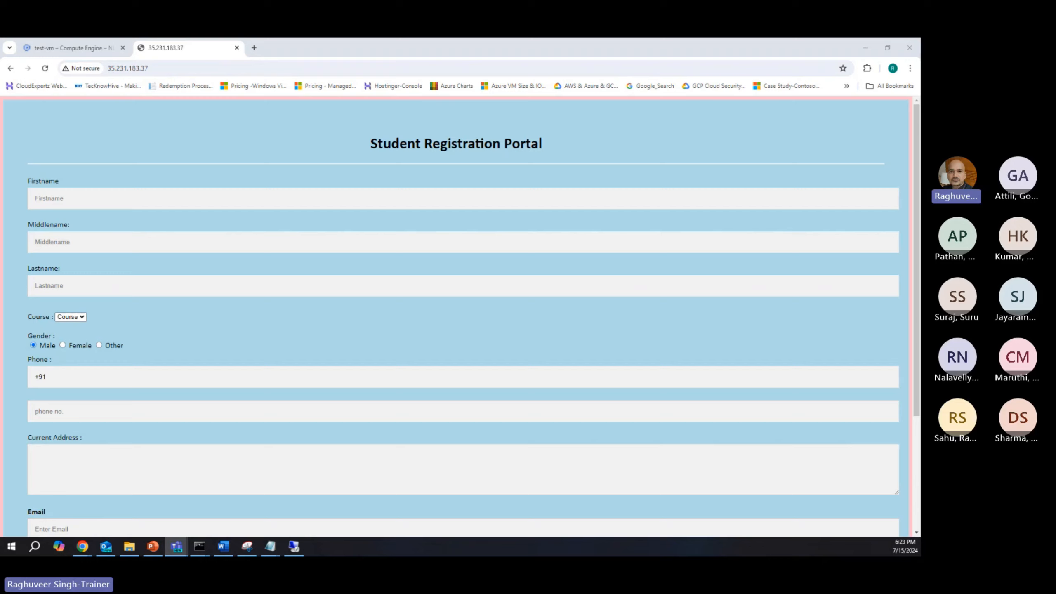
{"action": "left_click", "coordinate": [127, 68]}
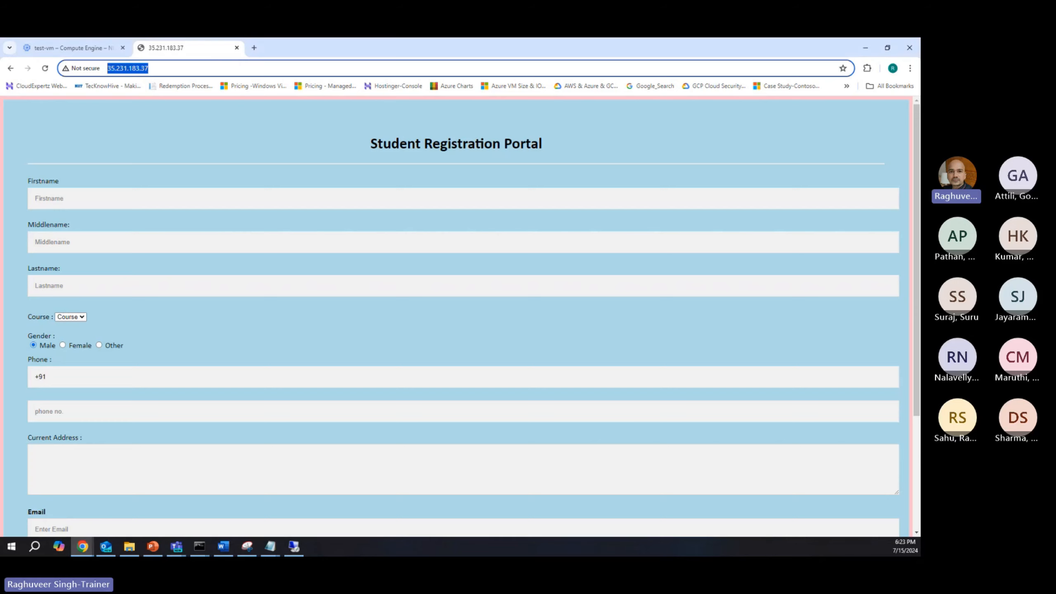
Step: Leave test-vm's details in the Google Cloud console, search for "migrate", and open Migrate to Virtual Machines
{"action": "left_click", "coordinate": [81, 47]}
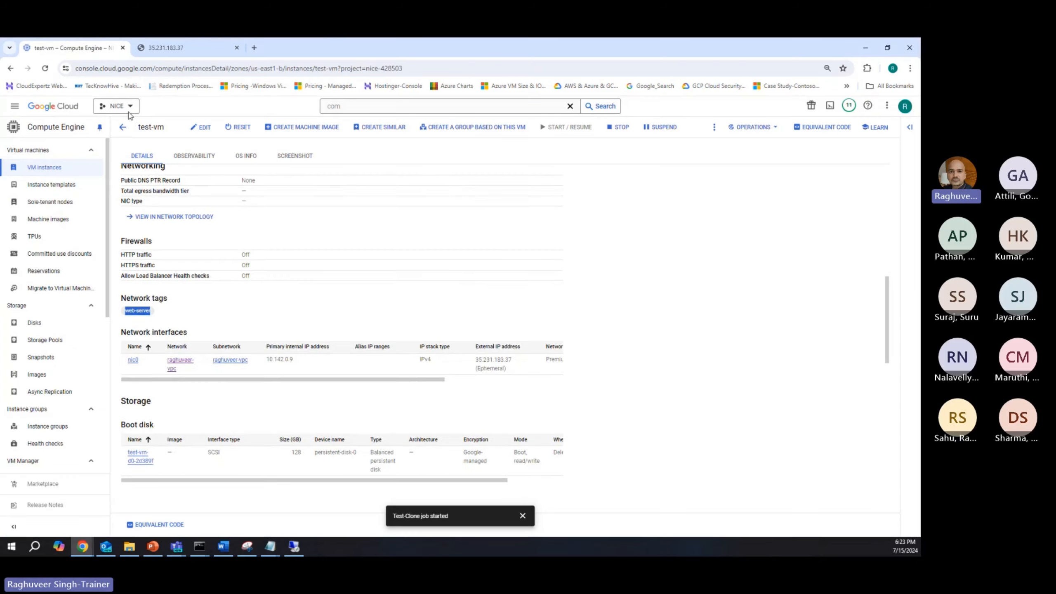
{"action": "scroll", "coordinate": [170, 284], "scroll_direction": "up", "scroll_amount": 10}
{"action": "scroll", "coordinate": [170, 285], "scroll_direction": "up", "scroll_amount": 3}
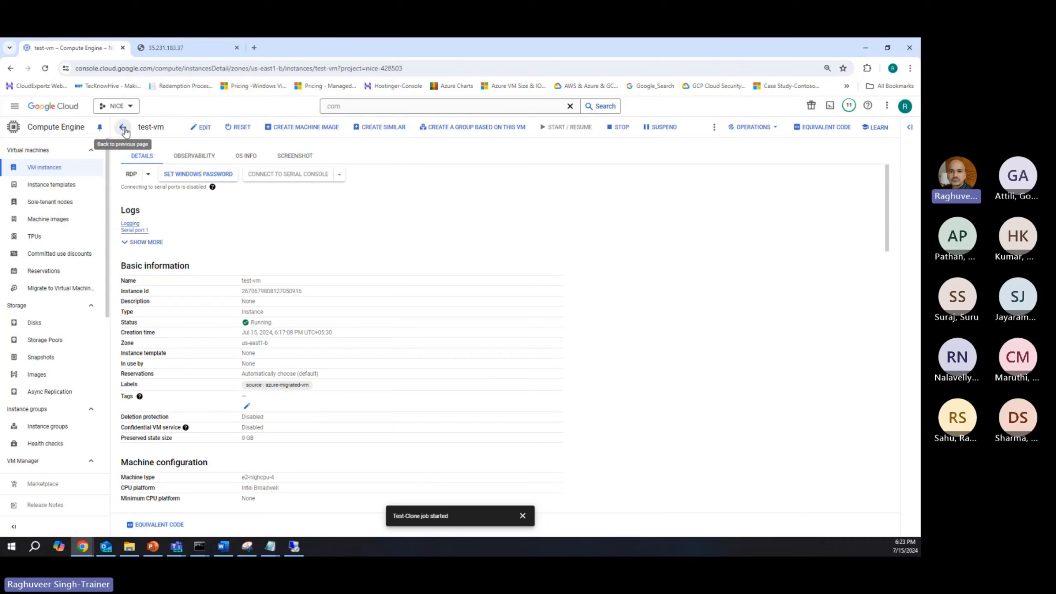
{"action": "left_click", "coordinate": [123, 127]}
{"action": "left_click", "coordinate": [360, 107]}
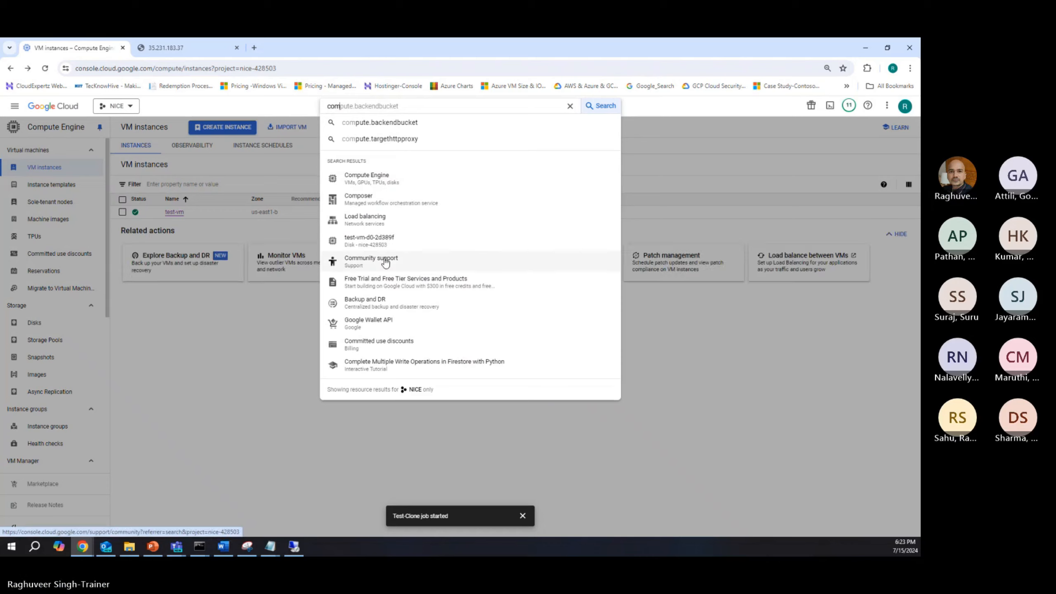
{"action": "key", "text": "BackSpace"}
{"action": "key", "text": "BackSpace"}
{"action": "key", "text": "BackSpace"}
{"action": "type", "text": "migrate"}
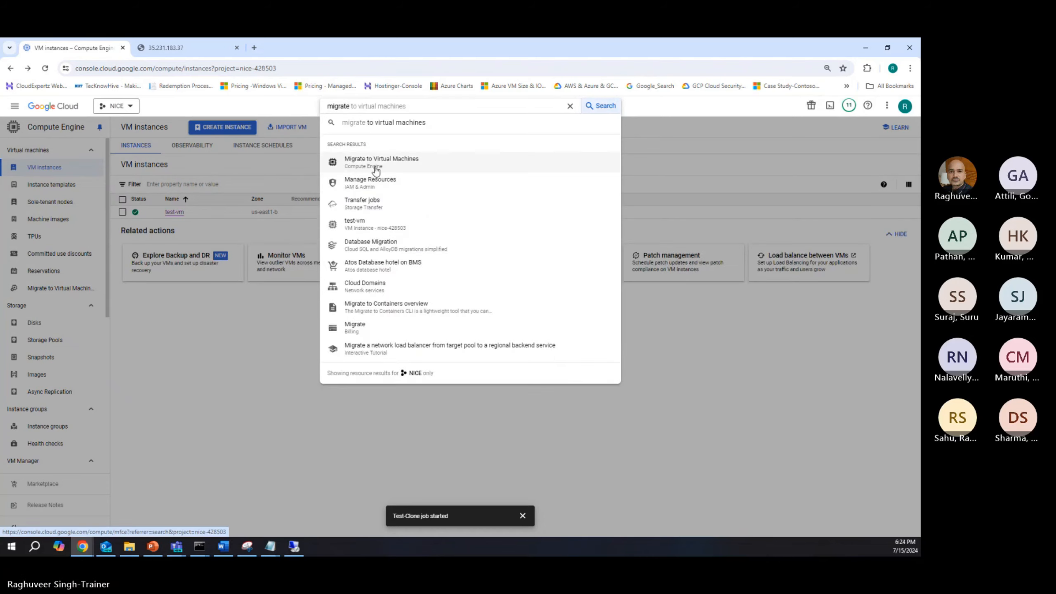
{"action": "left_click", "coordinate": [374, 163]}
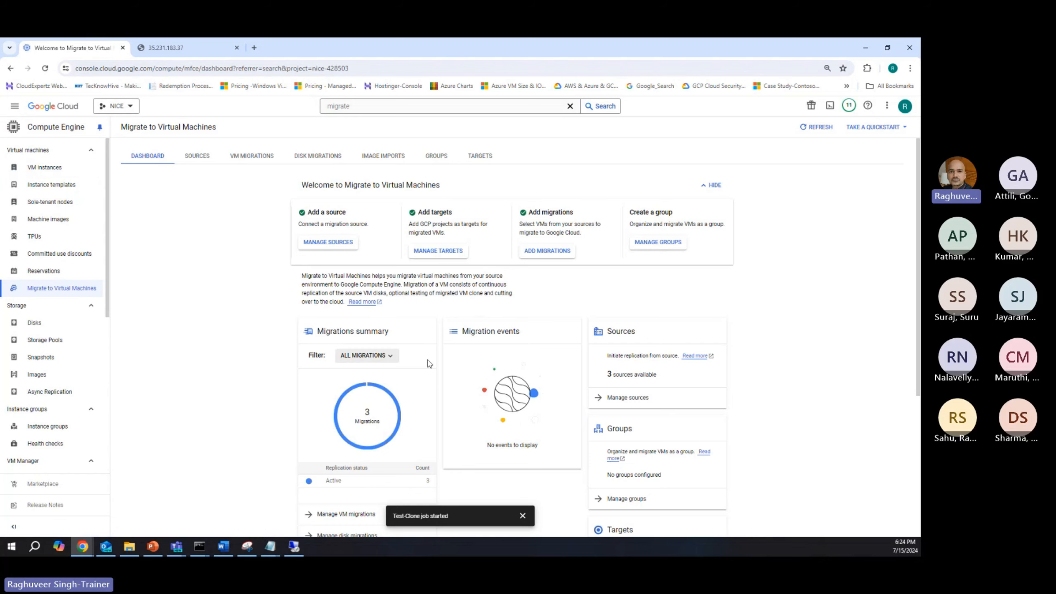
Step: Examine the Migrate to Virtual Machines dashboard, including the migrations summary, sources, groups, targets and image imports
{"action": "scroll", "coordinate": [415, 343], "scroll_direction": "down", "scroll_amount": 1}
{"action": "scroll", "coordinate": [415, 342], "scroll_direction": "up", "scroll_amount": 1}
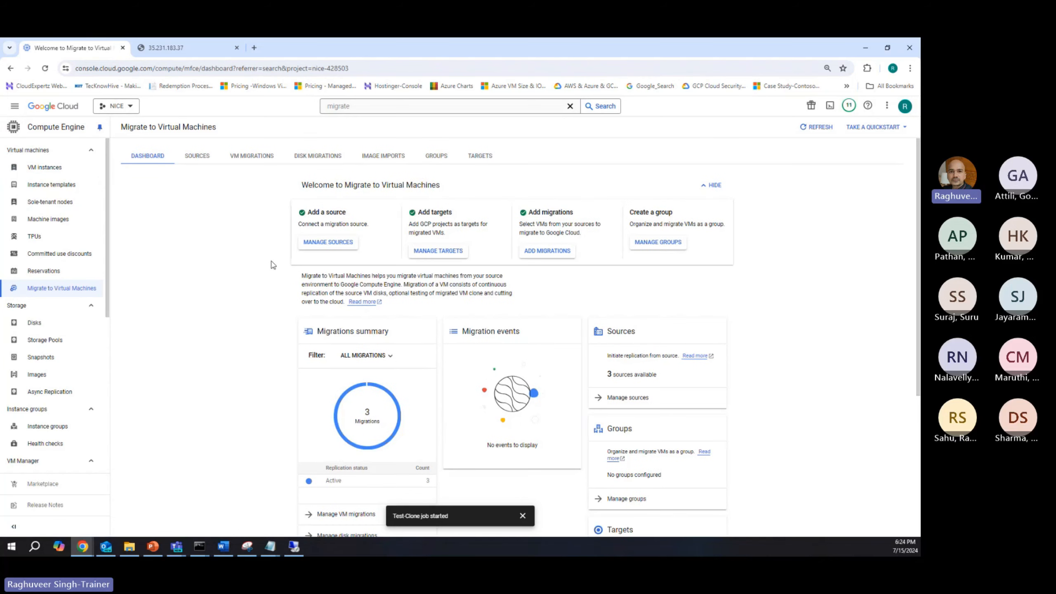
{"action": "scroll", "coordinate": [275, 260], "scroll_direction": "down", "scroll_amount": 1}
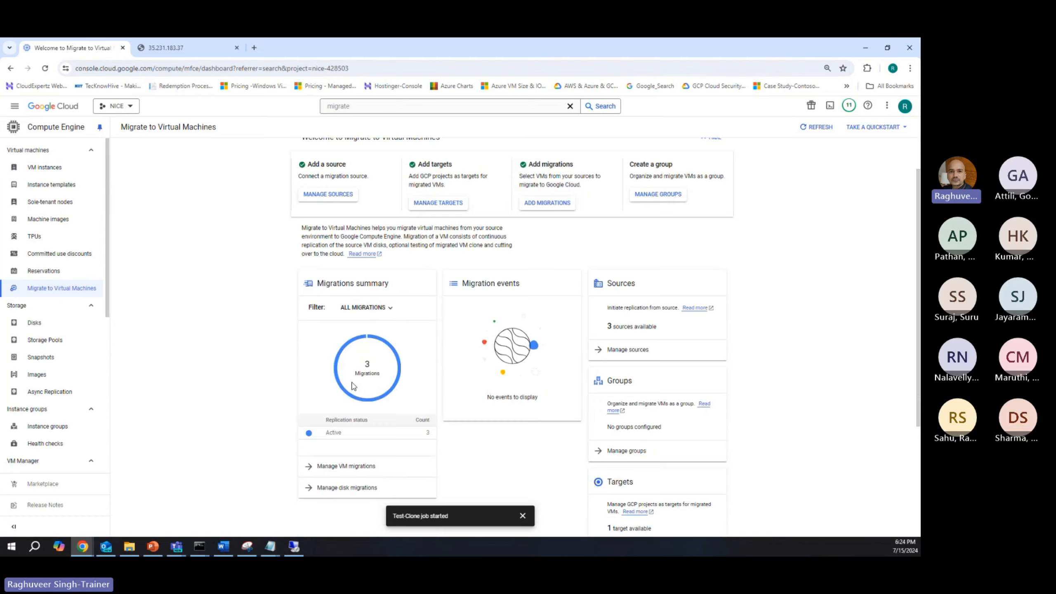
{"action": "scroll", "coordinate": [352, 386], "scroll_direction": "up", "scroll_amount": 1}
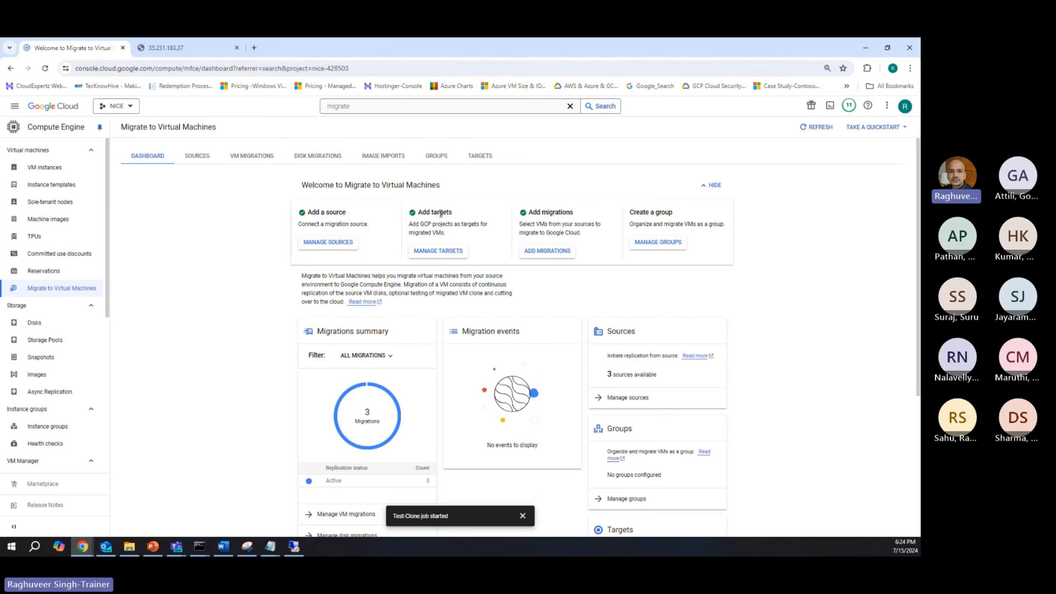
{"action": "scroll", "coordinate": [653, 294], "scroll_direction": "down", "scroll_amount": 5}
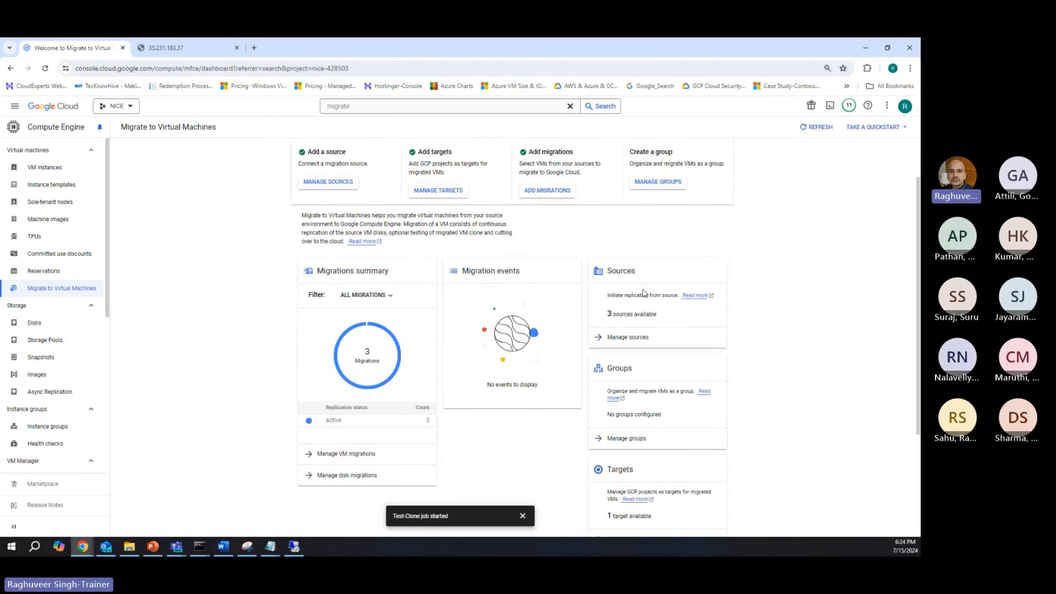
{"action": "scroll", "coordinate": [615, 300], "scroll_direction": "down", "scroll_amount": 1}
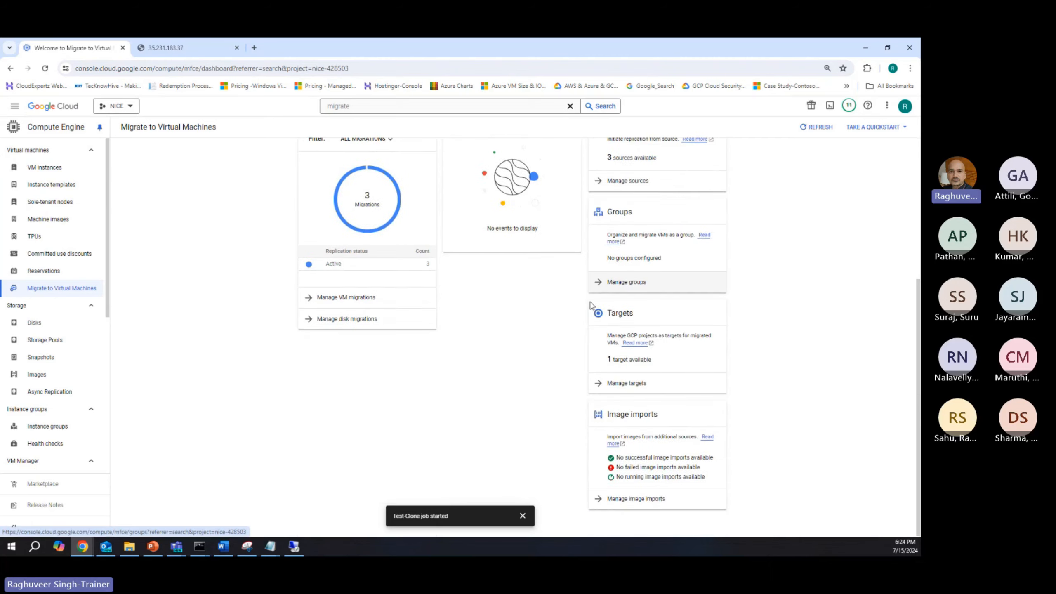
{"action": "scroll", "coordinate": [649, 260], "scroll_direction": "up", "scroll_amount": 1}
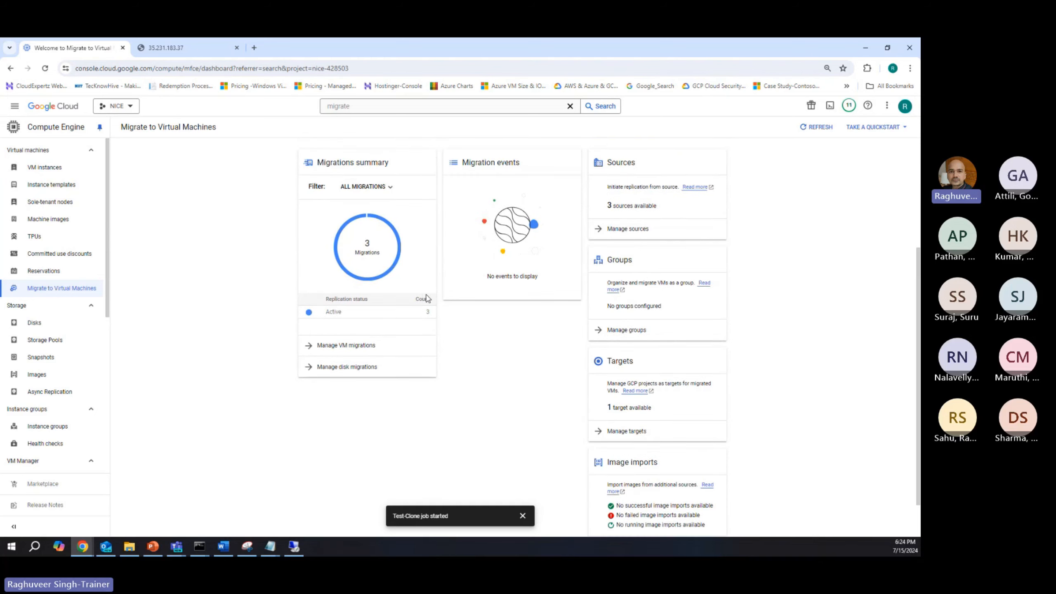
{"action": "scroll", "coordinate": [397, 254], "scroll_direction": "up", "scroll_amount": 1}
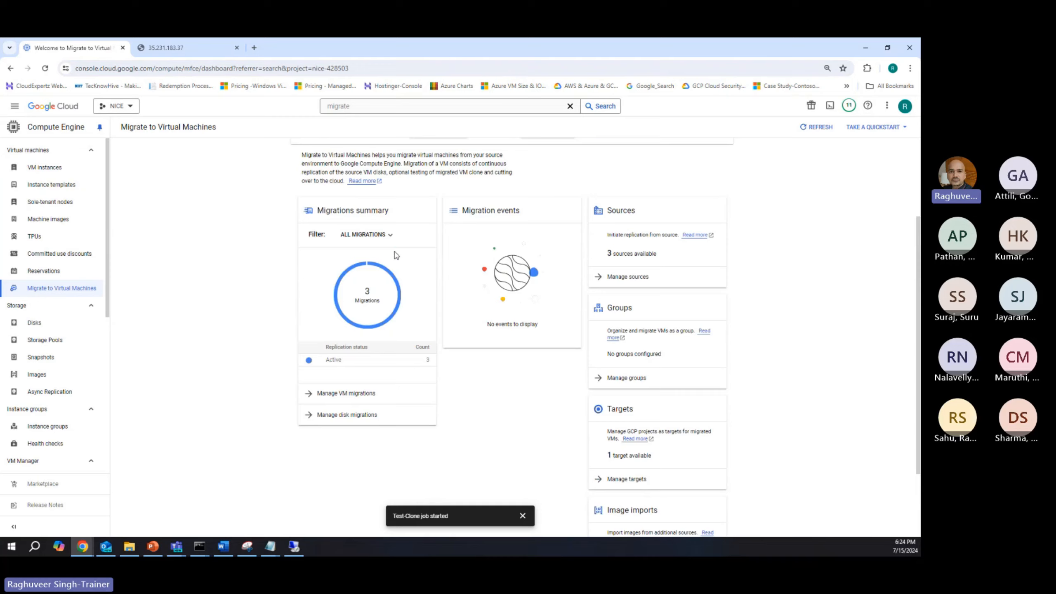
Step: Filter the migrations summary to VM migrations and open the VM migrations list
{"action": "left_click", "coordinate": [369, 236]}
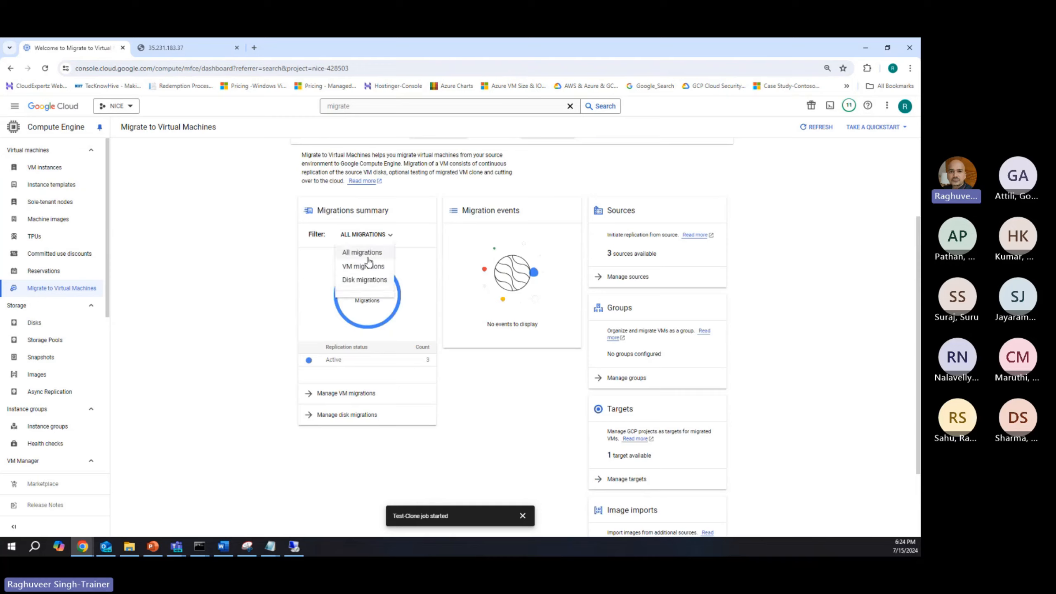
{"action": "left_click", "coordinate": [373, 252]}
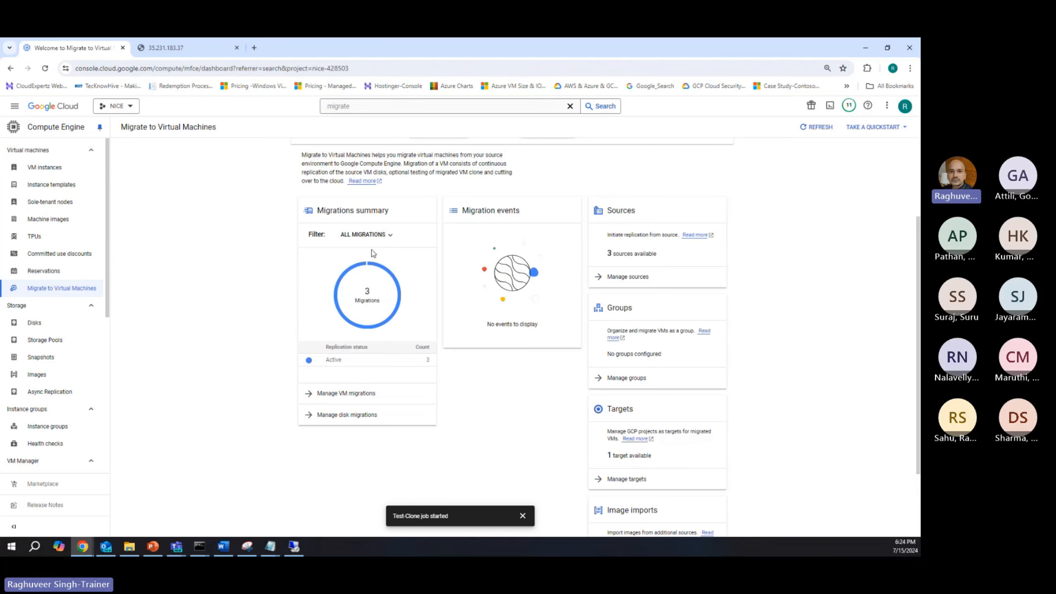
{"action": "left_click", "coordinate": [367, 235]}
{"action": "left_click", "coordinate": [366, 265]}
{"action": "scroll", "coordinate": [357, 351], "scroll_direction": "down", "scroll_amount": 1}
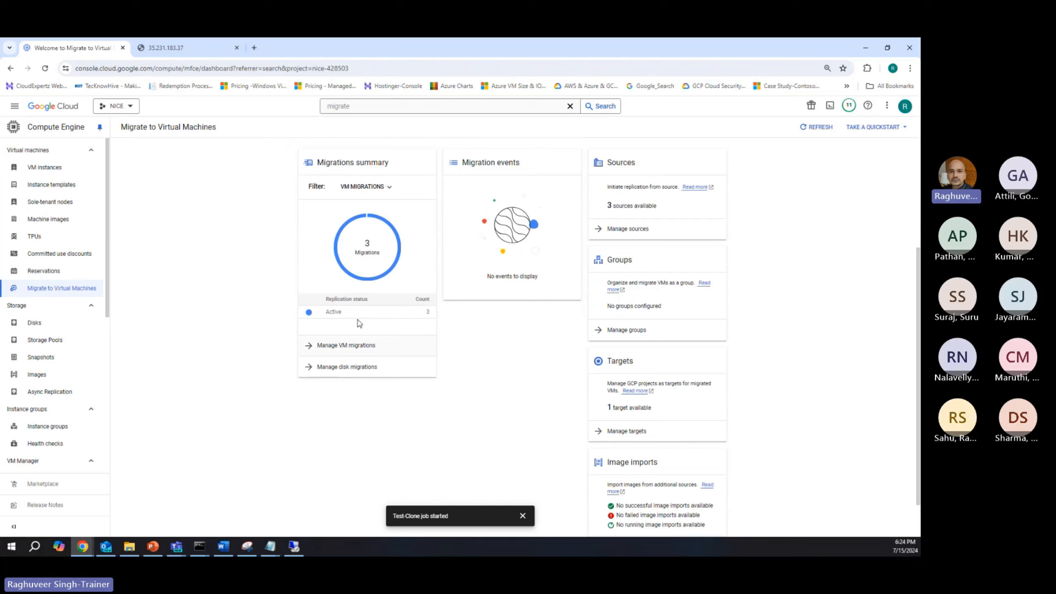
{"action": "left_click", "coordinate": [308, 348]}
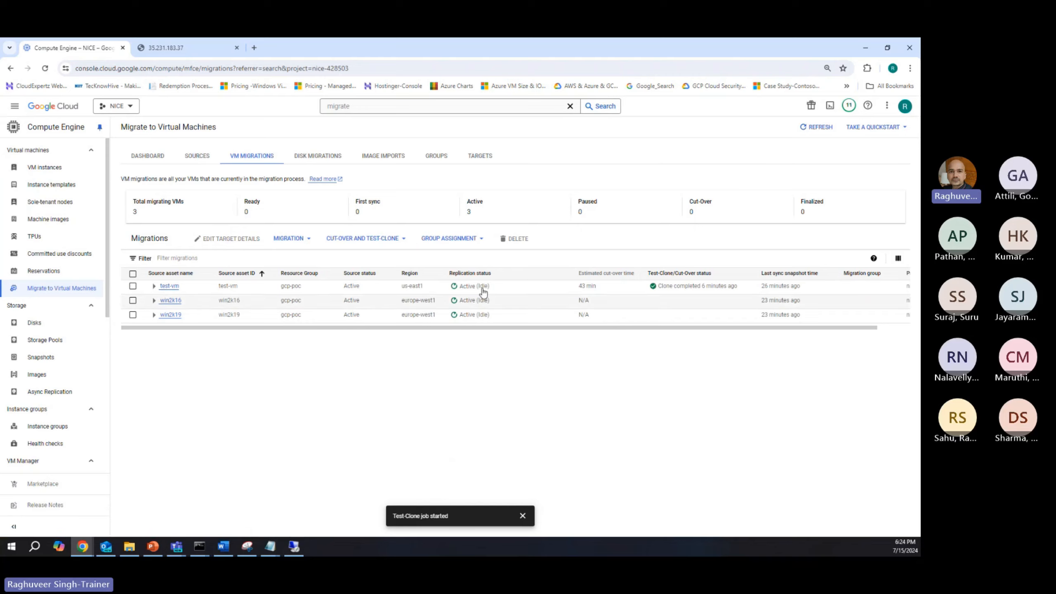
Step: Open the migration sources and review the source VM lists of the available sources, including m2vm-euw and m2vm-poc
{"action": "left_click", "coordinate": [183, 155]}
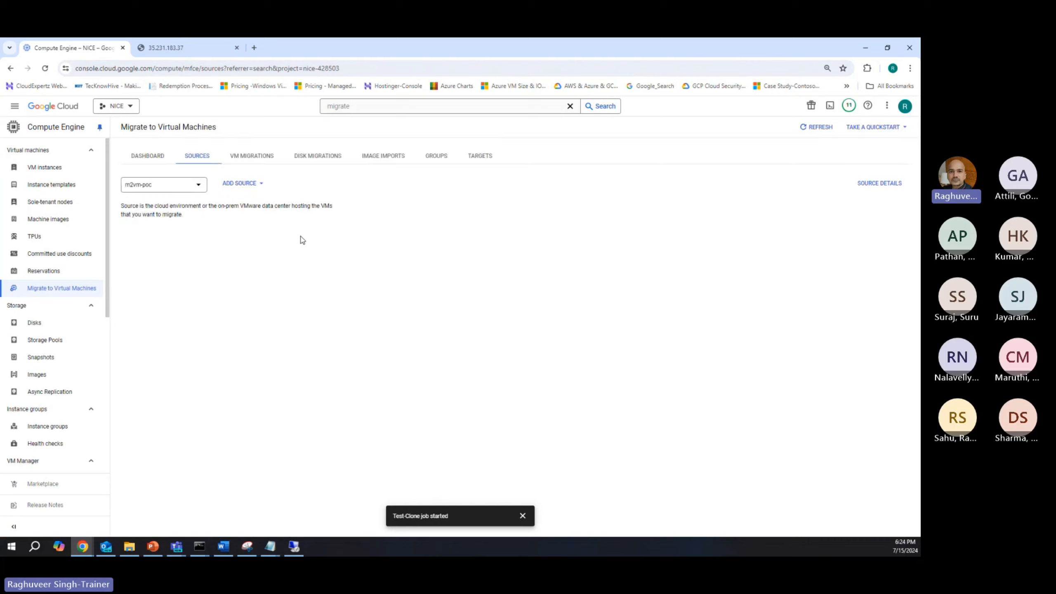
{"action": "left_click", "coordinate": [163, 187]}
{"action": "left_click", "coordinate": [161, 195]}
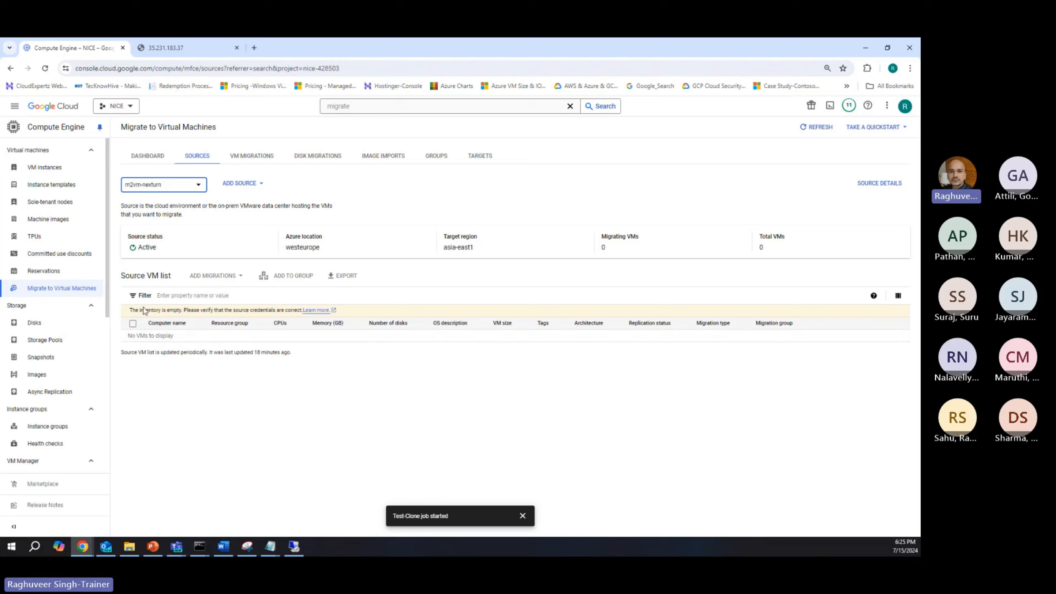
{"action": "left_click", "coordinate": [180, 193]}
{"action": "left_click", "coordinate": [154, 216]}
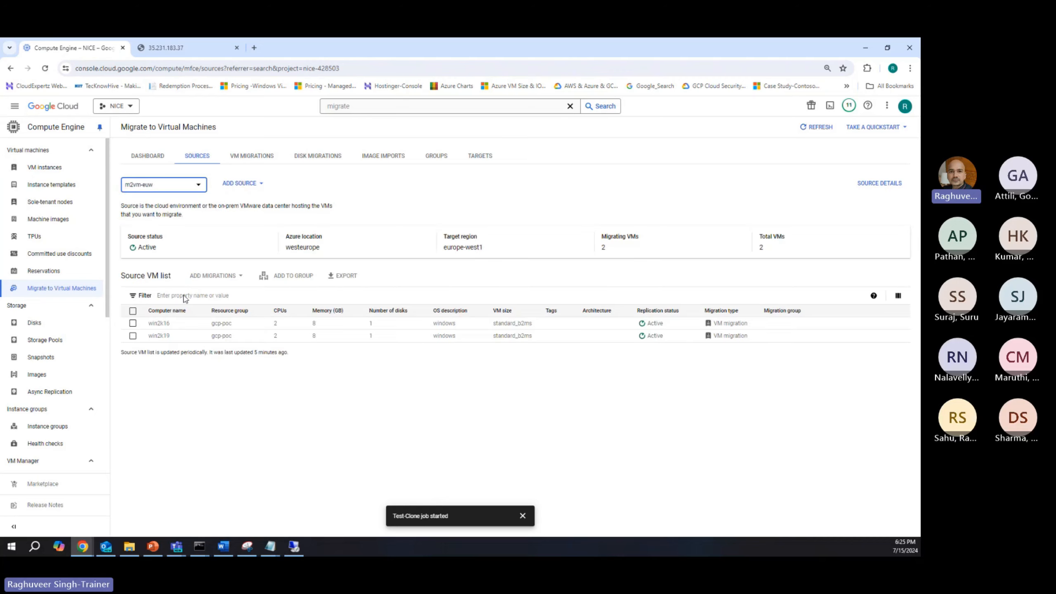
{"action": "left_click", "coordinate": [144, 188]}
{"action": "left_click", "coordinate": [146, 234]}
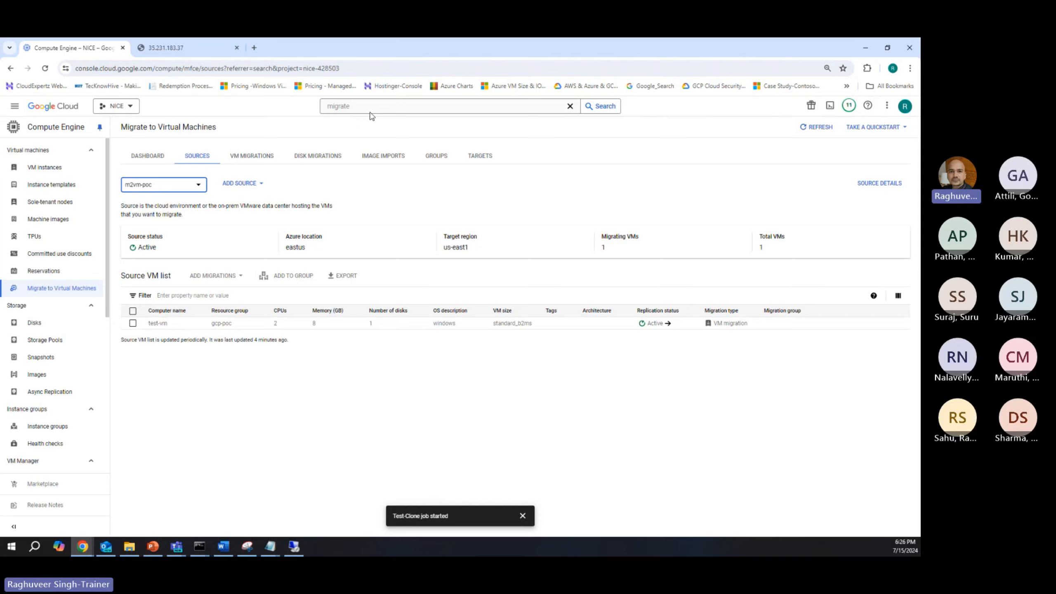
Step: Switch to the Migration Process slide in PowerPoint, highlight the Onboard phase, undo its accidental indent, and return to the Google Cloud console
{"action": "left_click", "coordinate": [153, 546]}
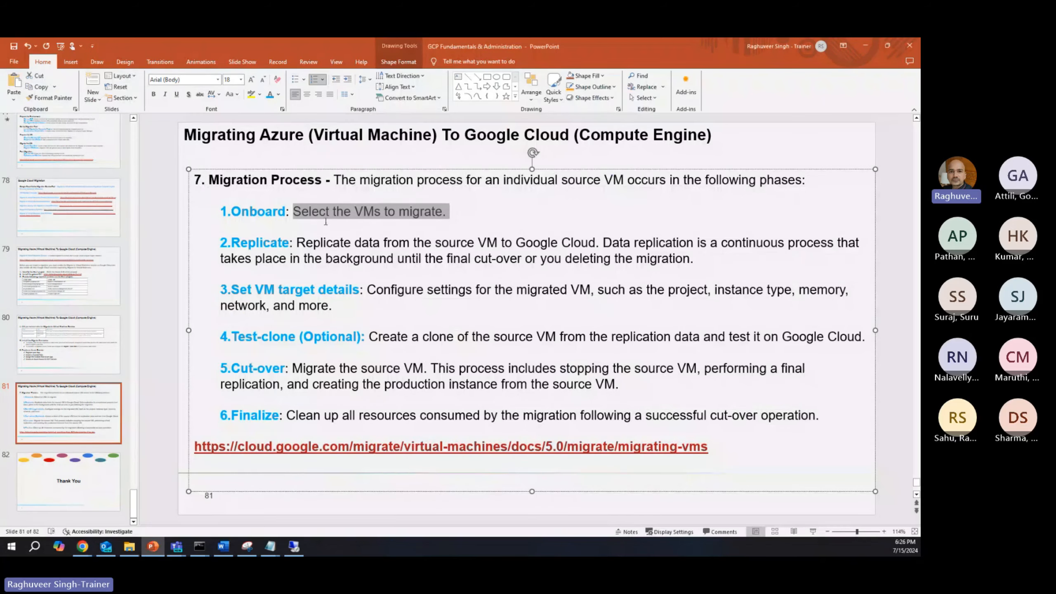
{"action": "double_click", "coordinate": [233, 210]}
{"action": "key", "text": "Tab"}
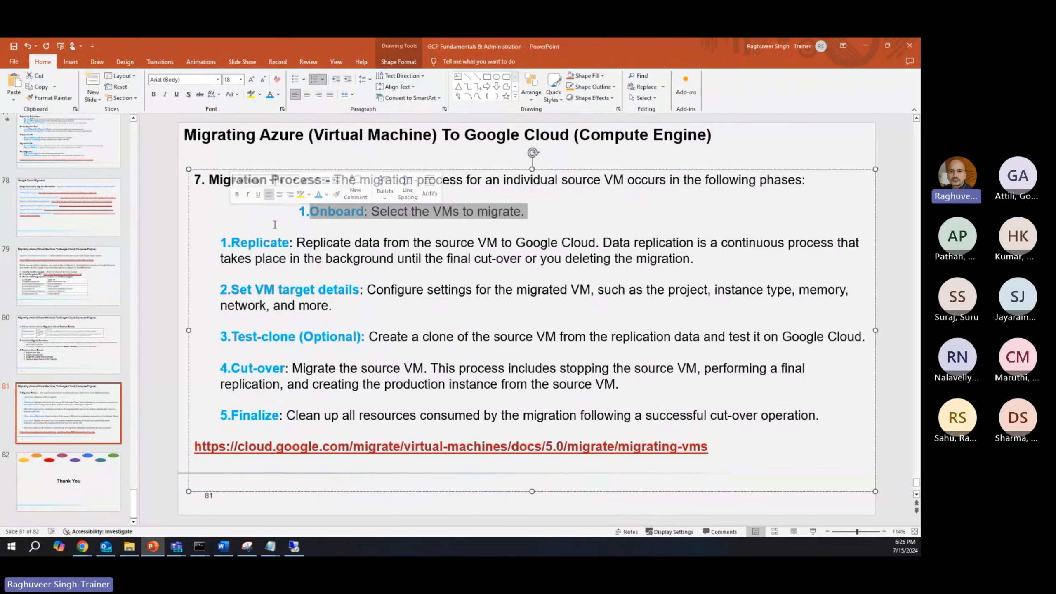
{"action": "key", "text": "ctrl+z"}
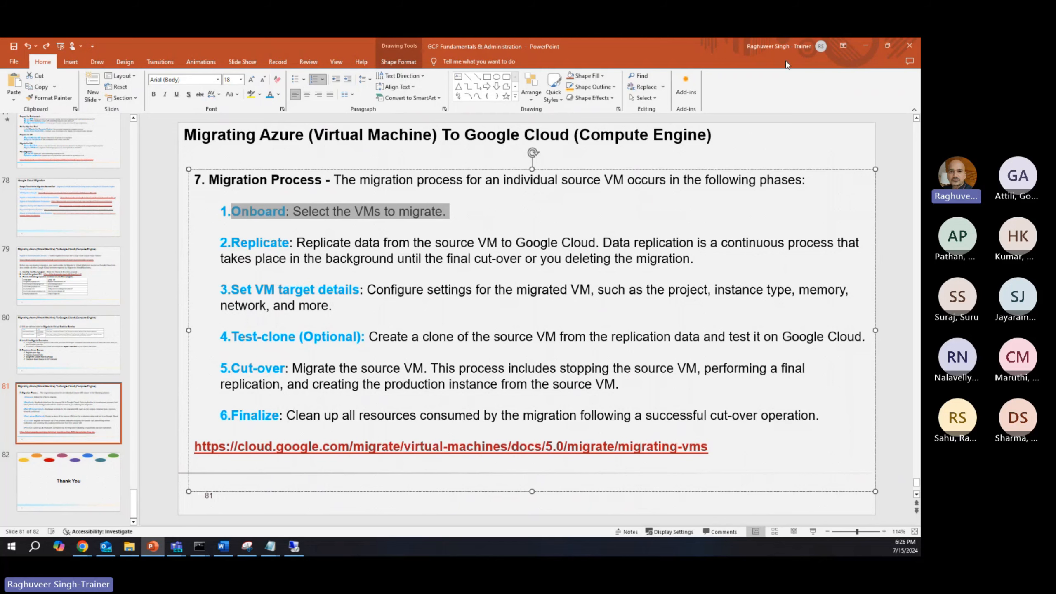
{"action": "left_click", "coordinate": [865, 45]}
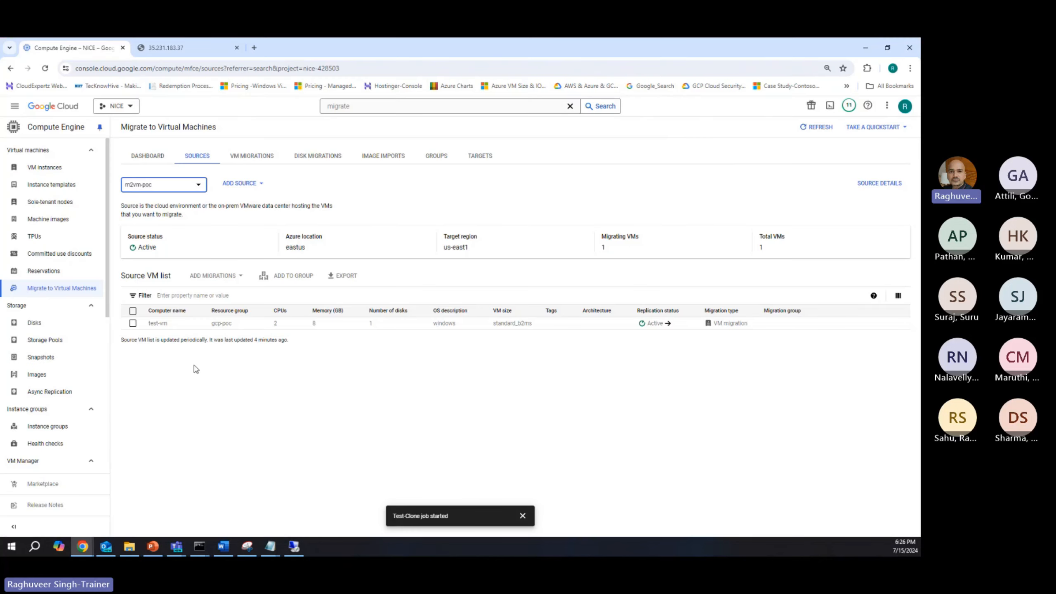
Step: Go to the Compute Engine VM instances and delete the test-vm instance together with its boot disk
{"action": "left_click", "coordinate": [360, 105]}
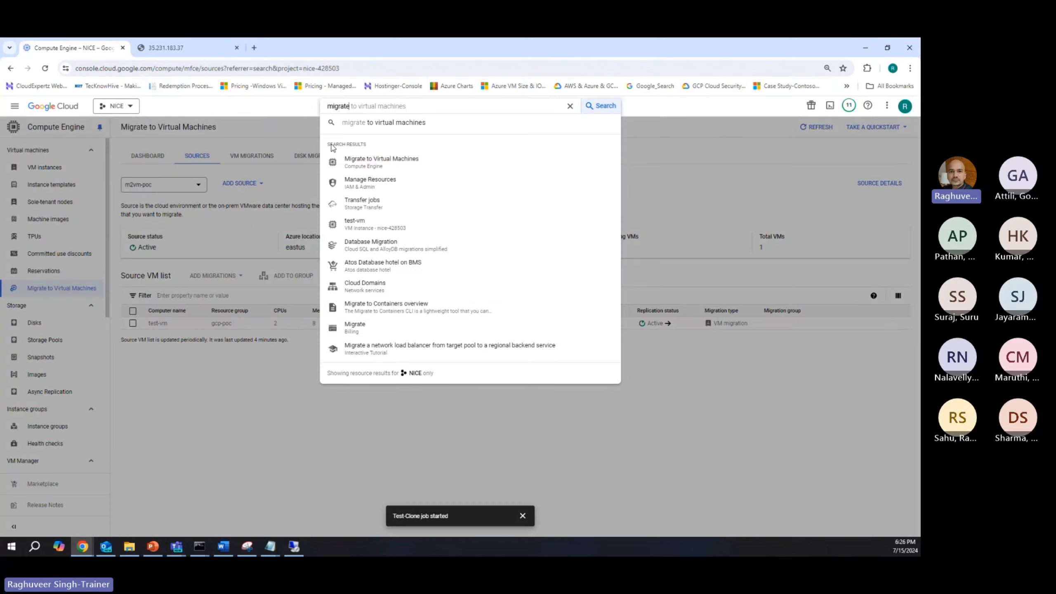
{"action": "left_click", "coordinate": [386, 172]}
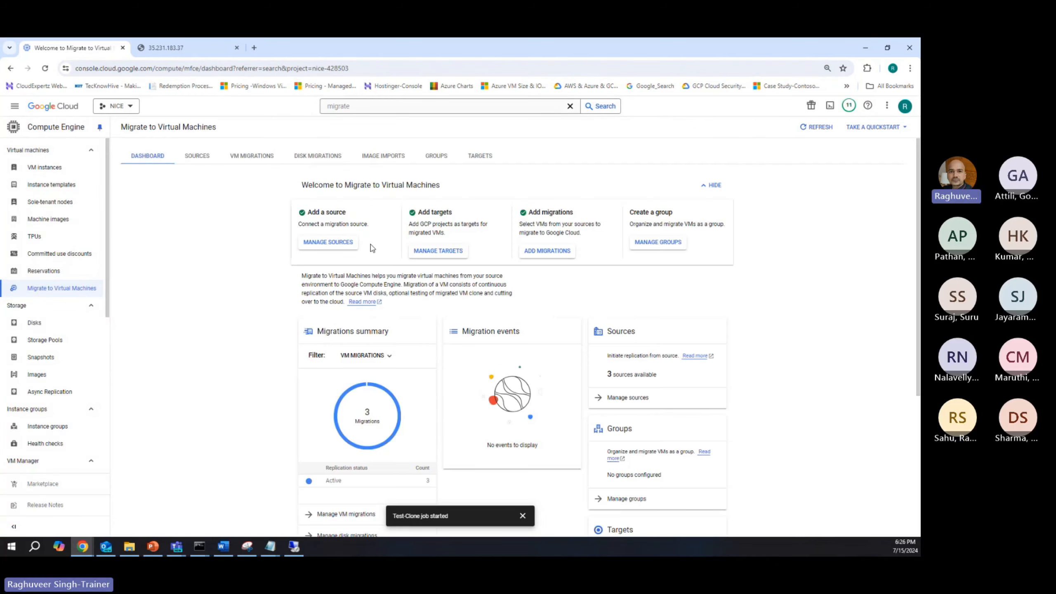
{"action": "left_click", "coordinate": [37, 167]}
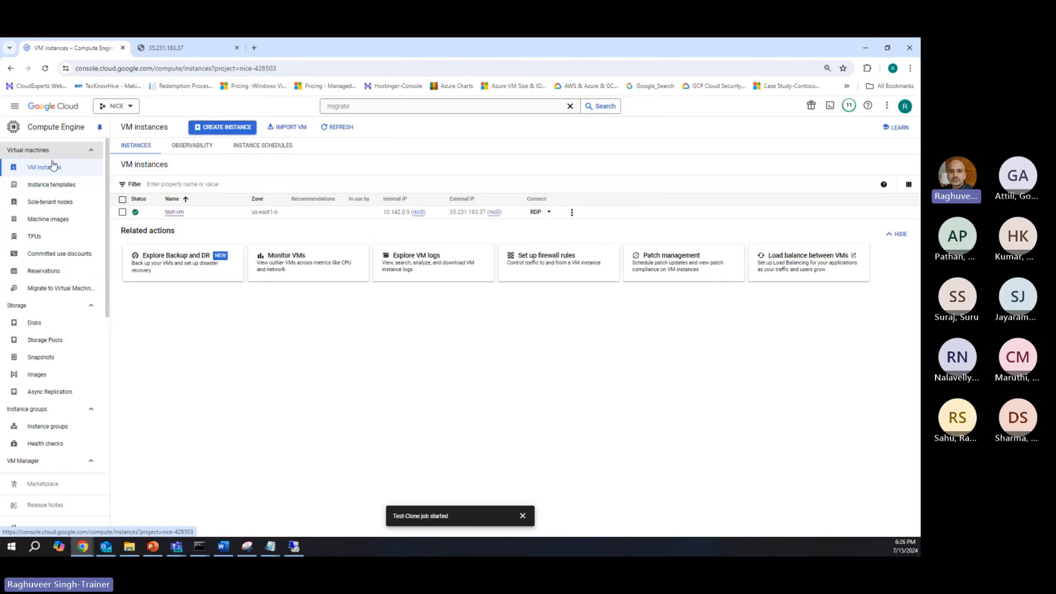
{"action": "left_click", "coordinate": [122, 212]}
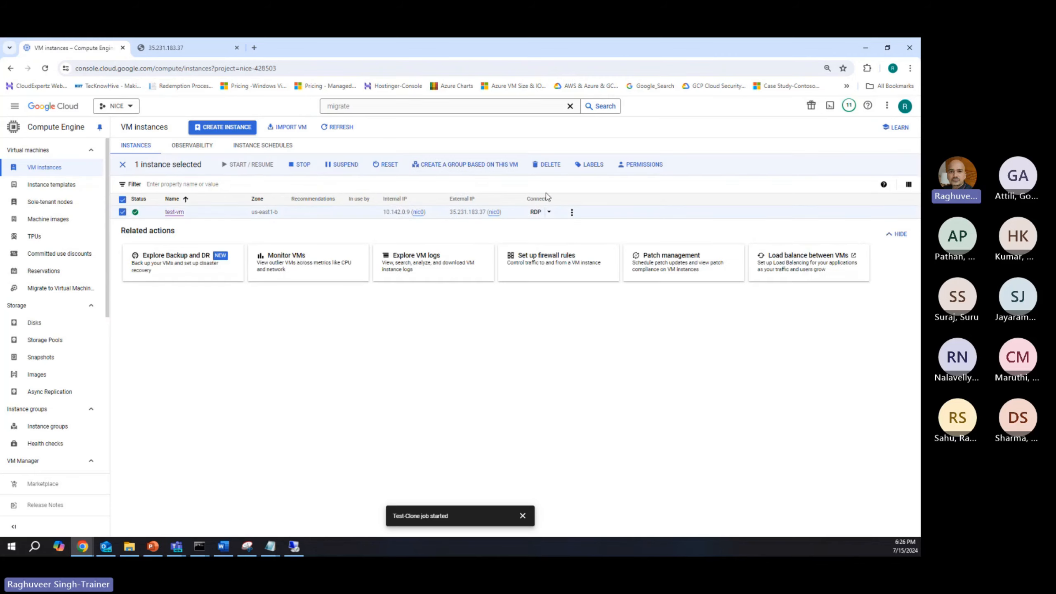
{"action": "left_click", "coordinate": [550, 165]}
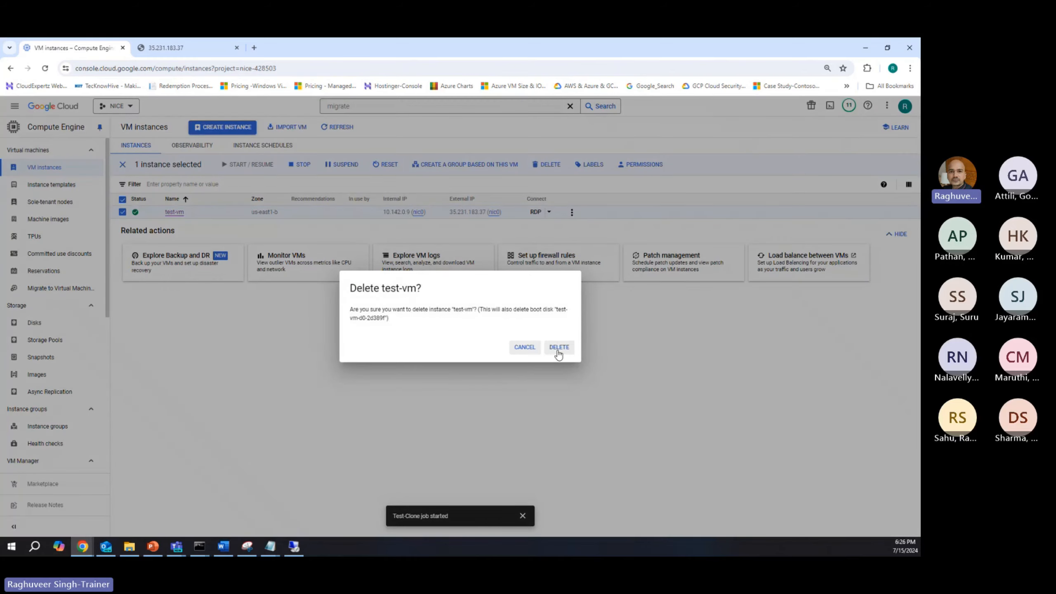
{"action": "left_click", "coordinate": [559, 348]}
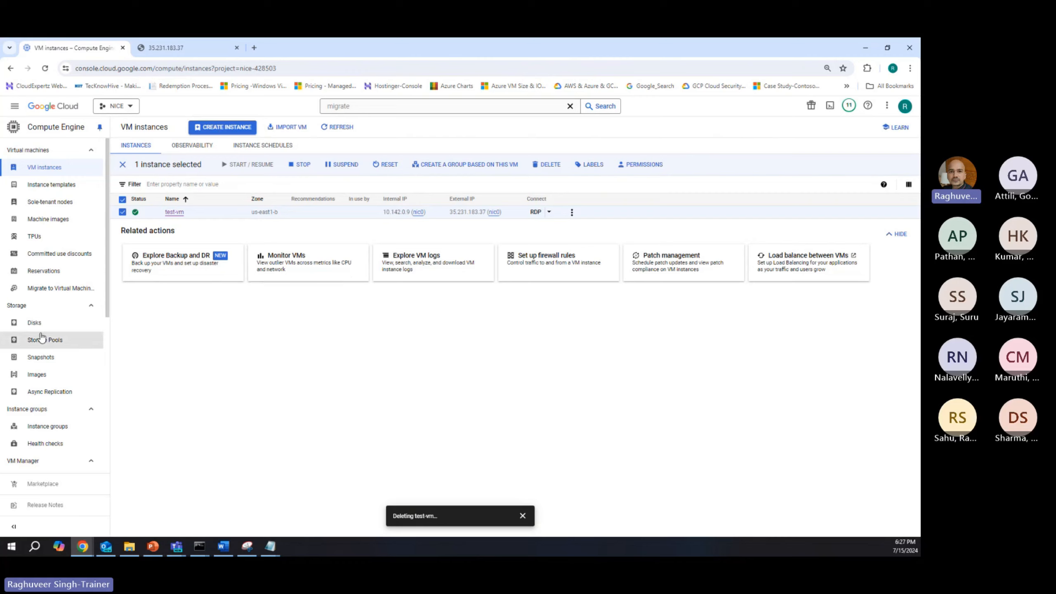
Step: Reopen the Migrate to Virtual Machines dashboard and review its migrations summary, sources, groups, targets and image imports
{"action": "left_click", "coordinate": [52, 288]}
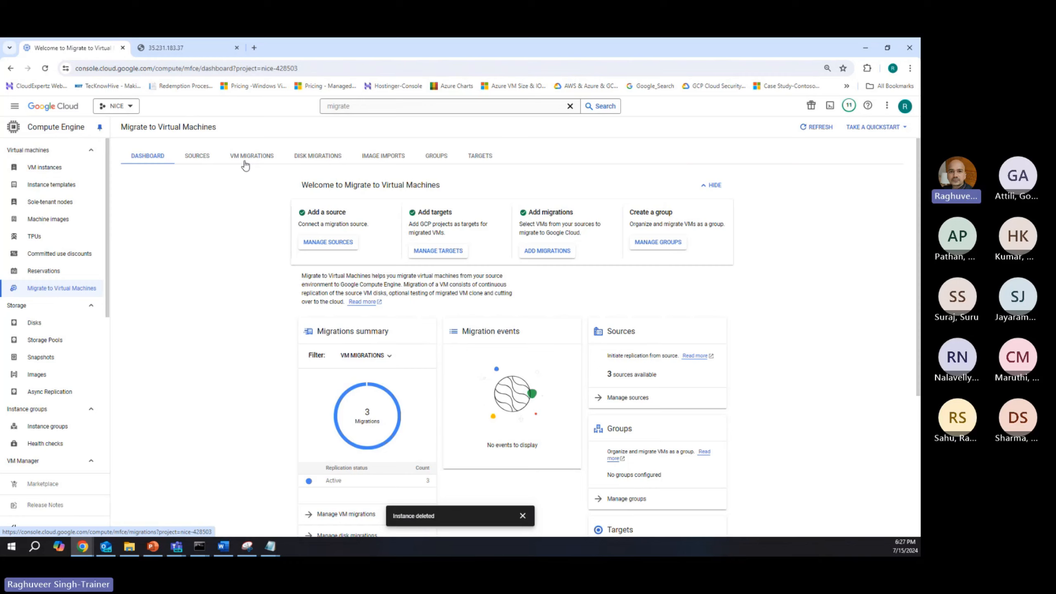
{"action": "scroll", "coordinate": [307, 325], "scroll_direction": "down", "scroll_amount": 2}
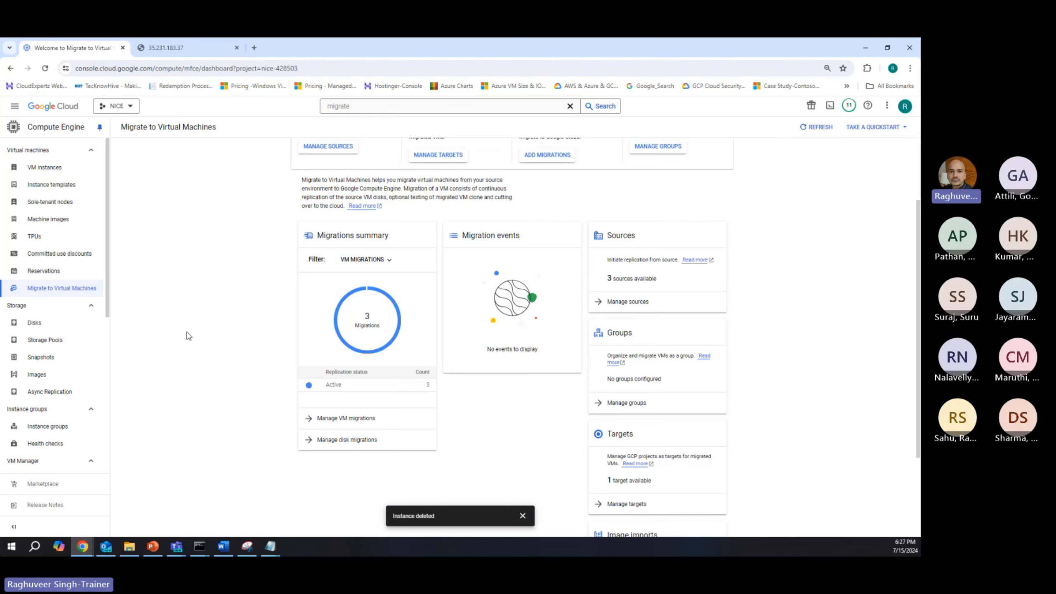
{"action": "scroll", "coordinate": [189, 336], "scroll_direction": "up", "scroll_amount": 3}
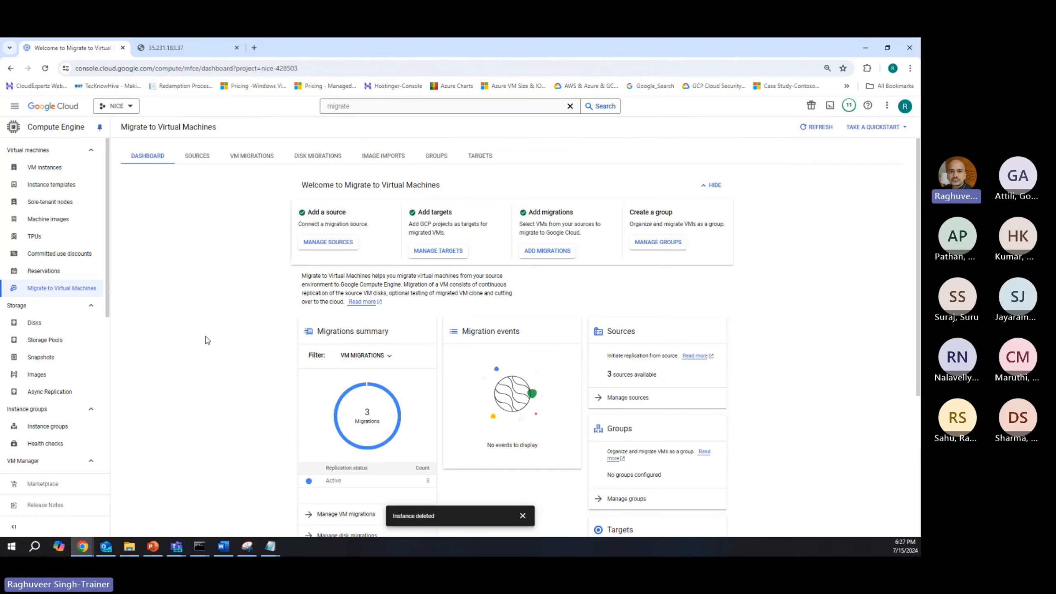
{"action": "scroll", "coordinate": [264, 320], "scroll_direction": "down", "scroll_amount": 5}
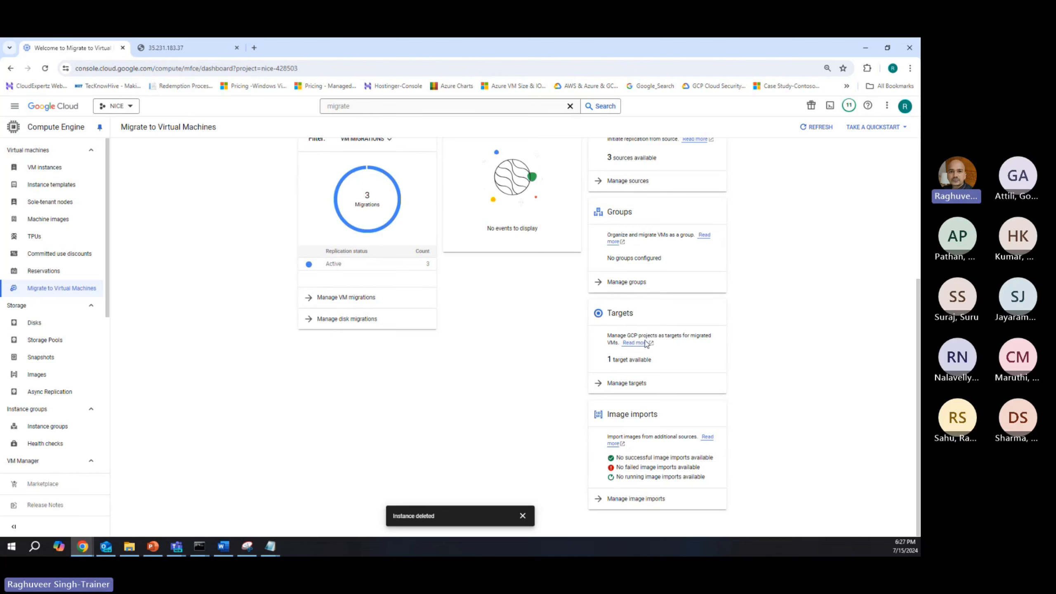
{"action": "scroll", "coordinate": [250, 316], "scroll_direction": "up", "scroll_amount": 5}
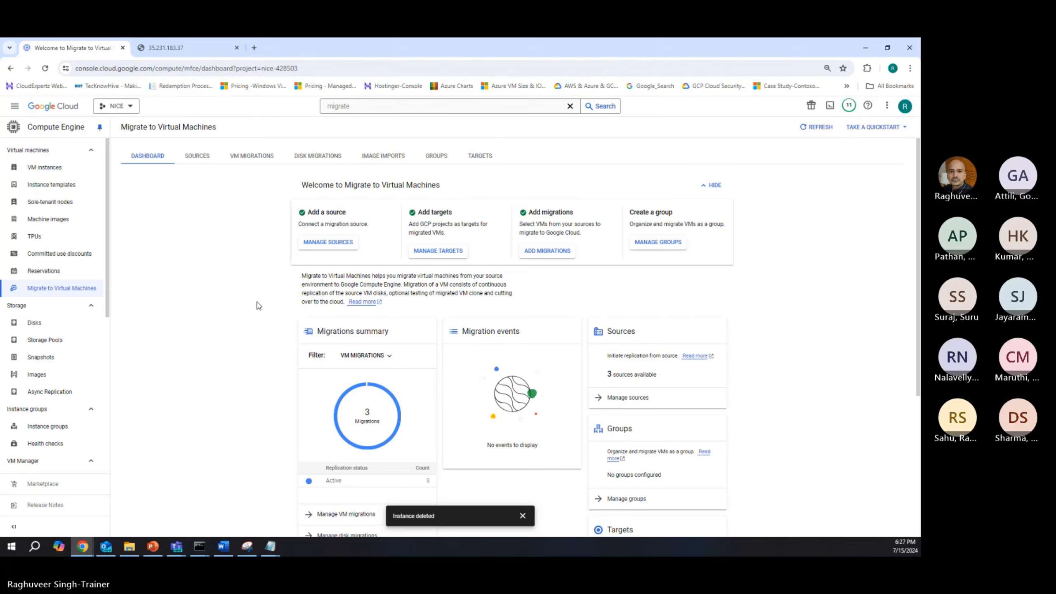
Step: Switch to the Azure portal, leave Test-VM for the virtual machines list, and return to the Migration Process slide in PowerPoint
{"action": "left_click", "coordinate": [159, 46]}
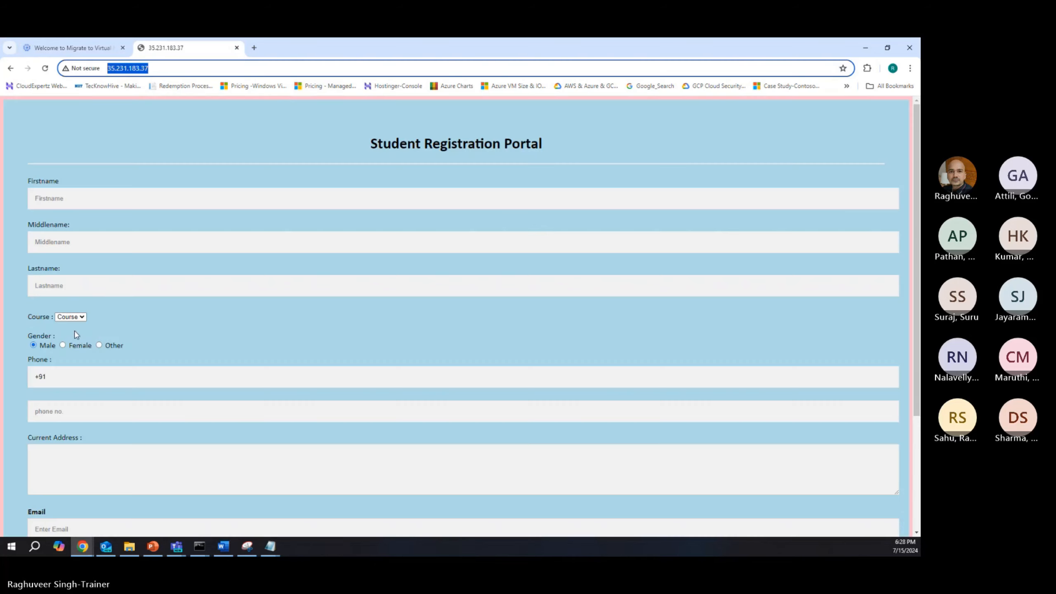
{"action": "key", "text": "alt+Tab"}
{"action": "key", "text": "alt+Tab"}
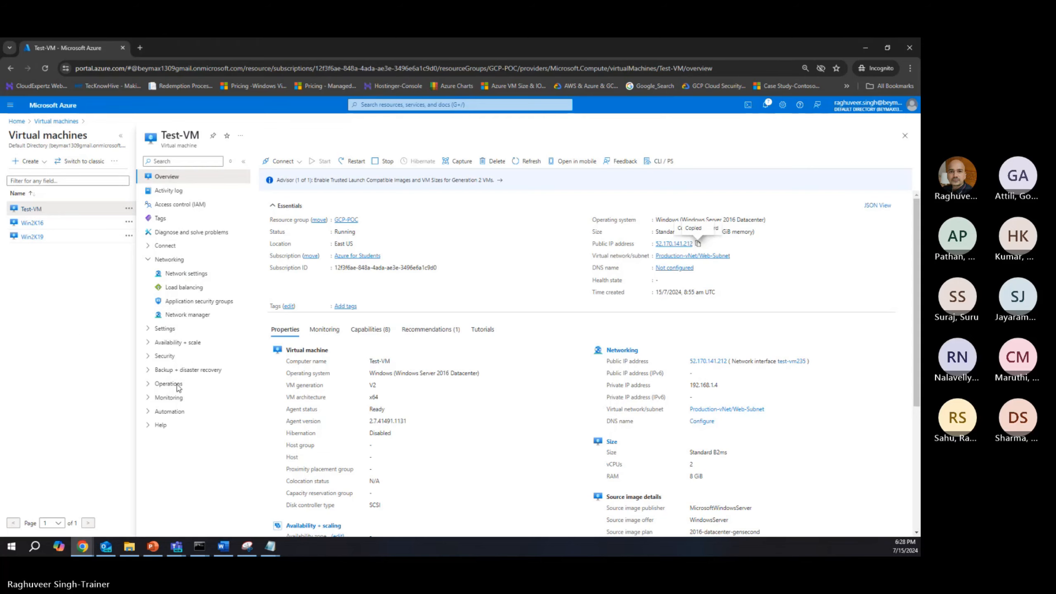
{"action": "left_click", "coordinate": [52, 121]}
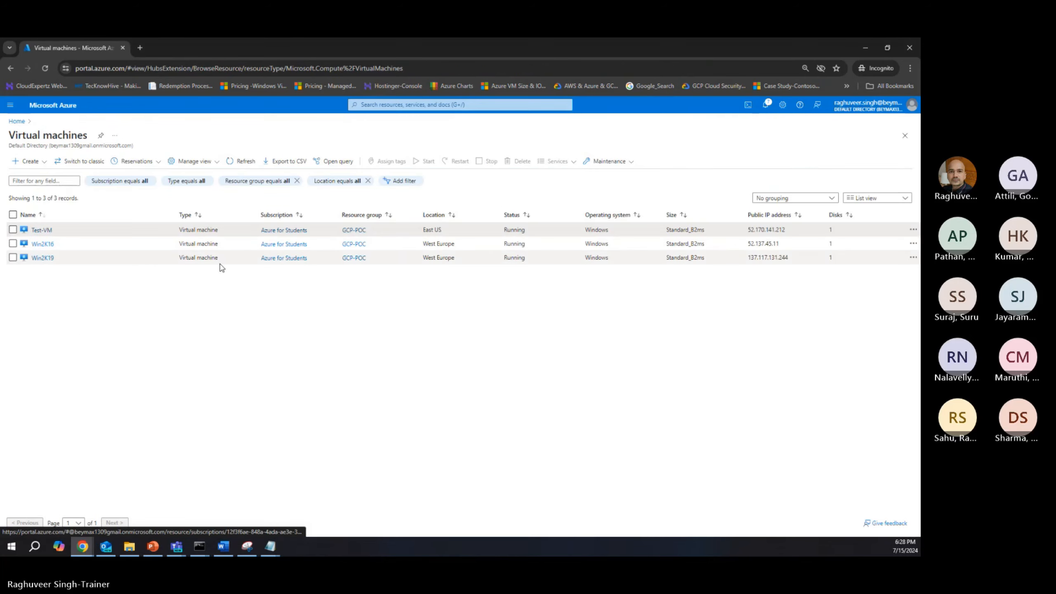
{"action": "key", "text": "alt+Tab"}
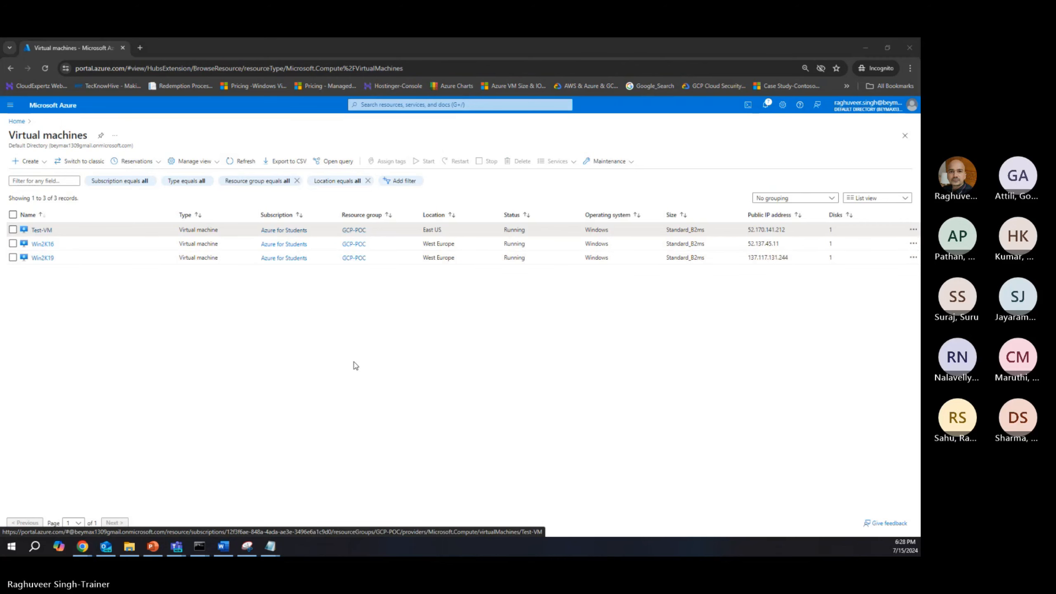
{"action": "key", "text": "alt+Tab"}
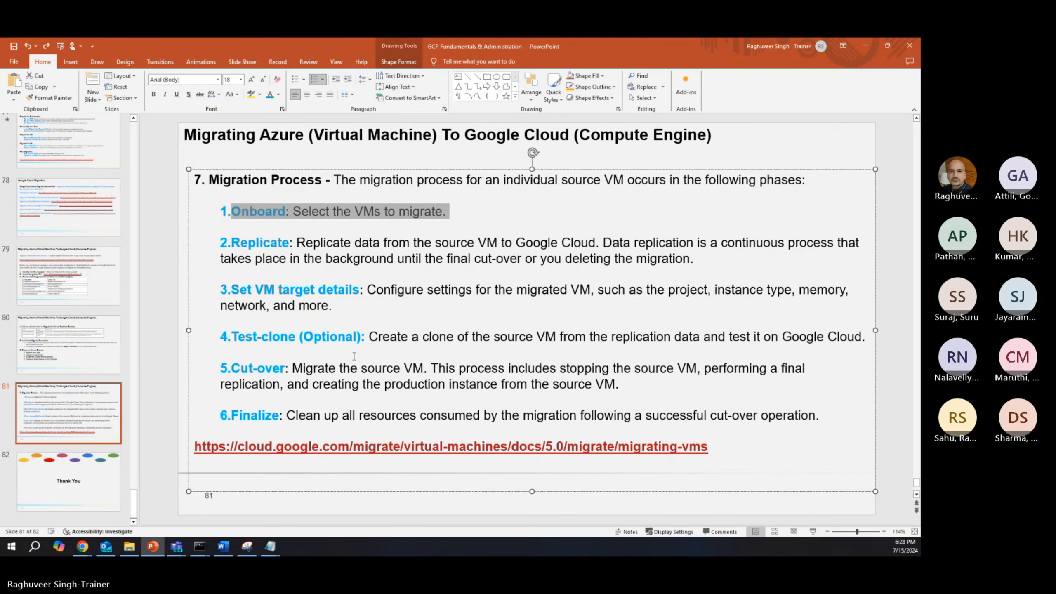